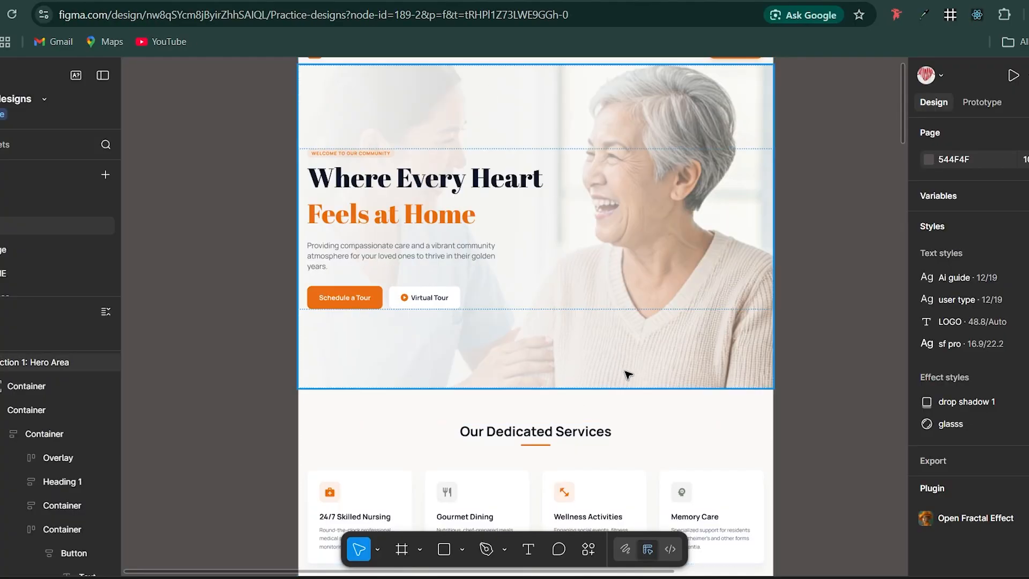
Switch to Local and start a new WordPress site named stitch, using the Preferred environment
click(678, 578)
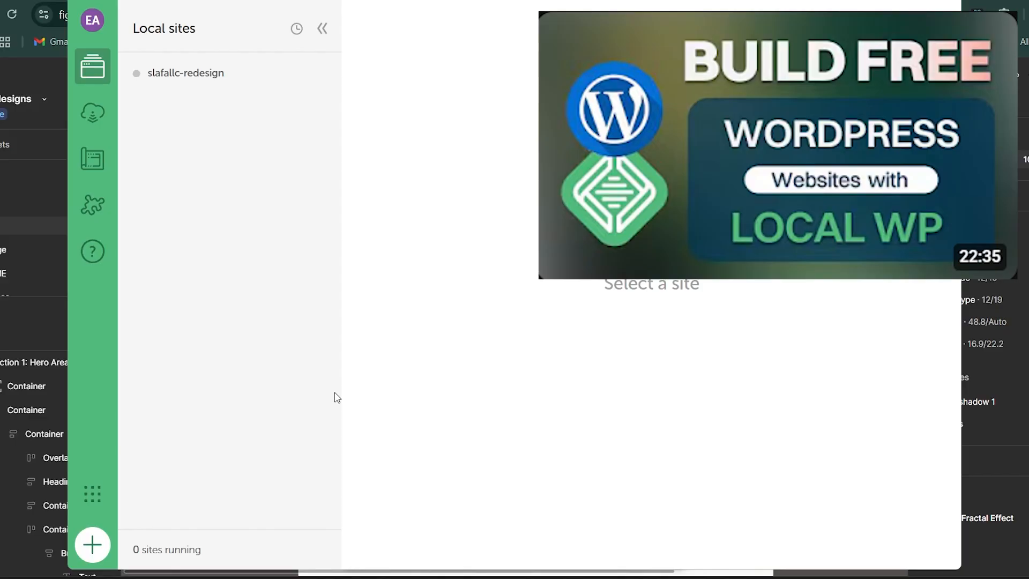
click(91, 545)
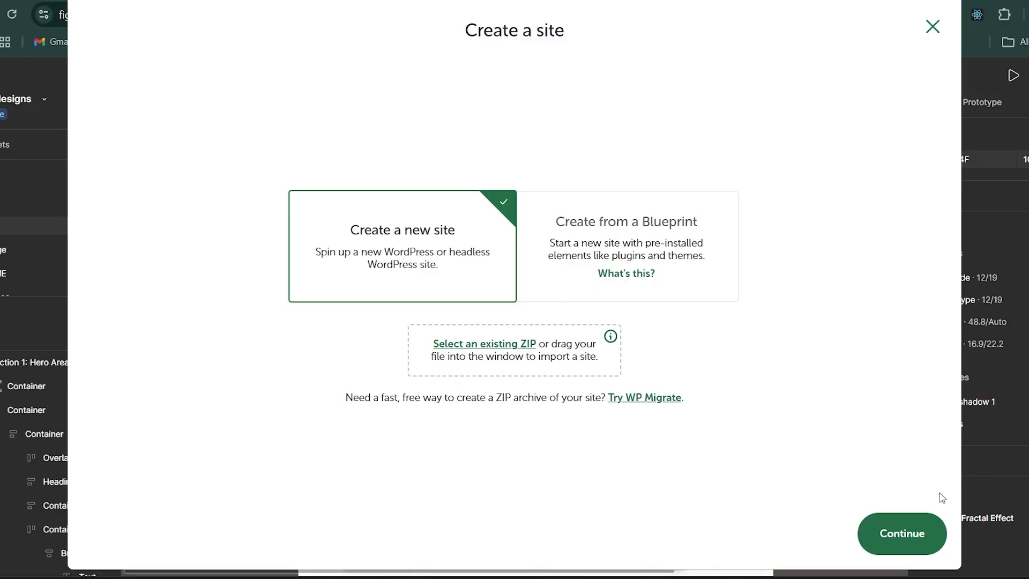
click(879, 539)
text(sti)
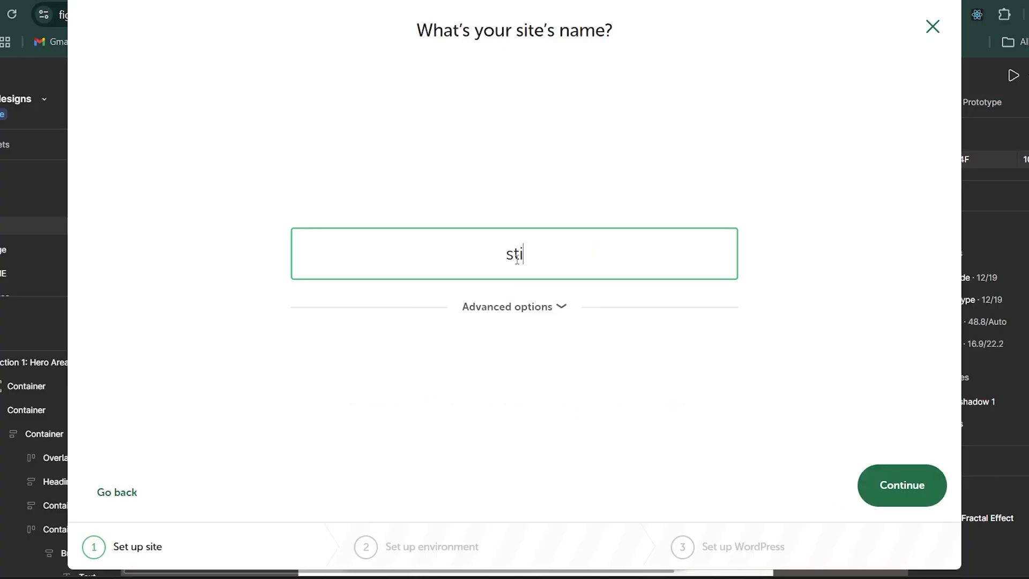
text(tch)
click(931, 496)
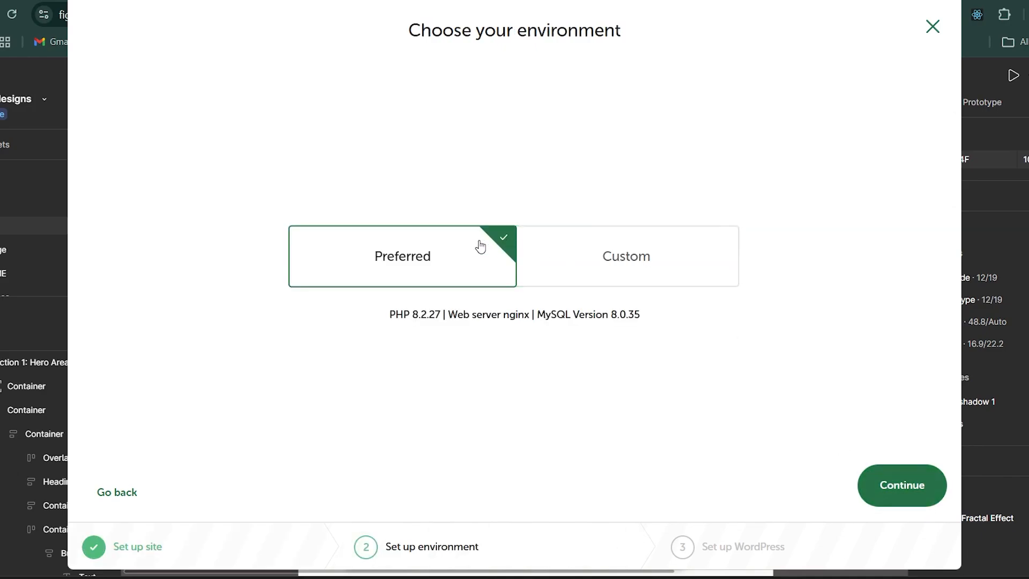
click(876, 491)
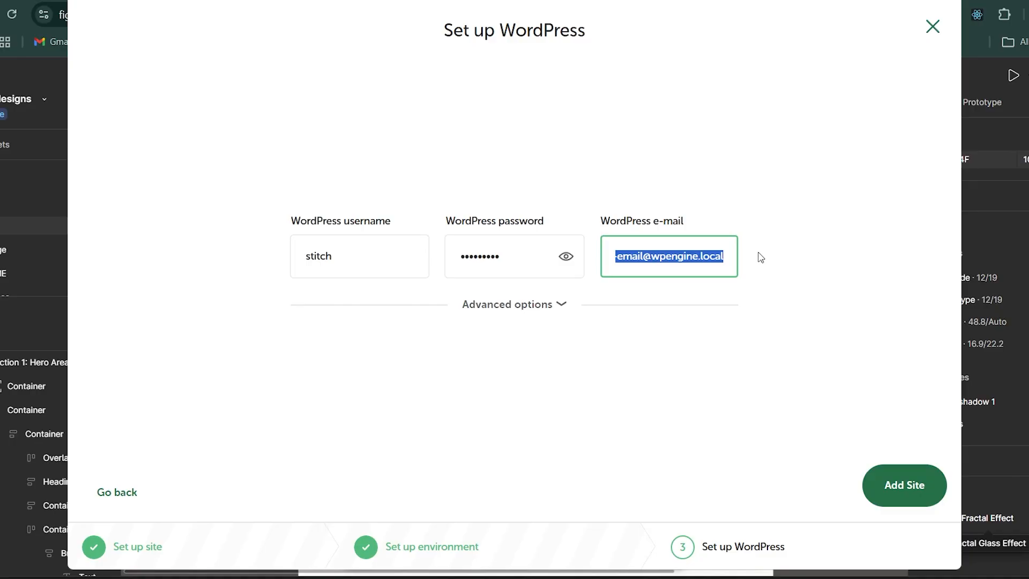
Enter the WordPress username, password and admin e-mail, add the site, and dismiss the Site Groups notice
text(adm)
click(904, 485)
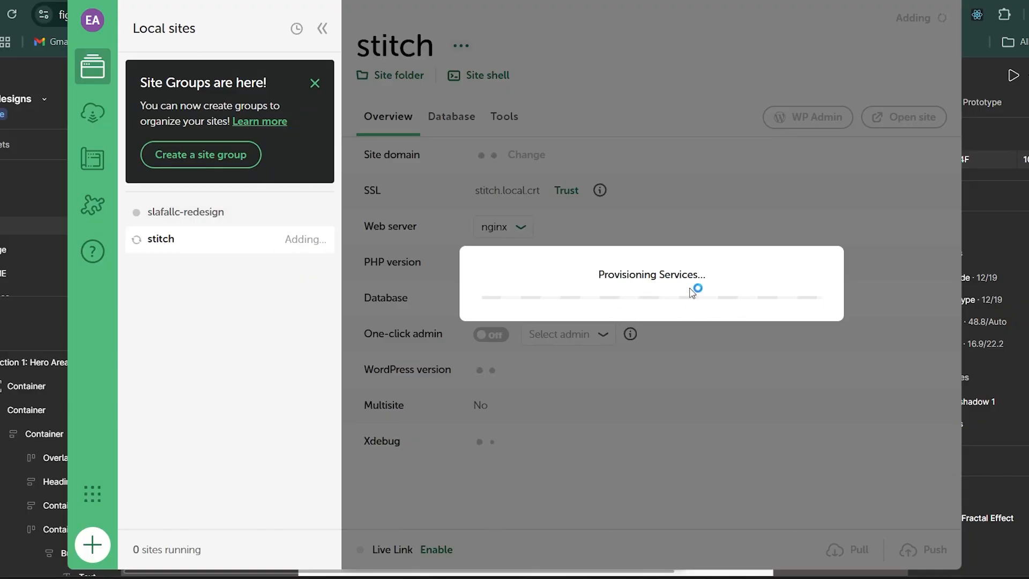
click(313, 88)
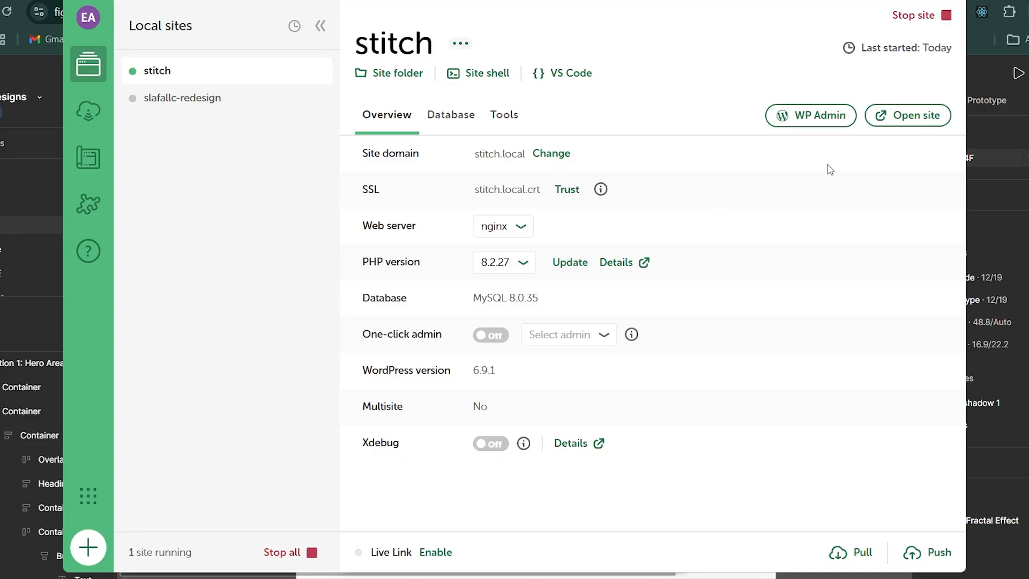
Open the stitch site's WP Admin page and its front end in the browser, and look over the blog home page
click(821, 115)
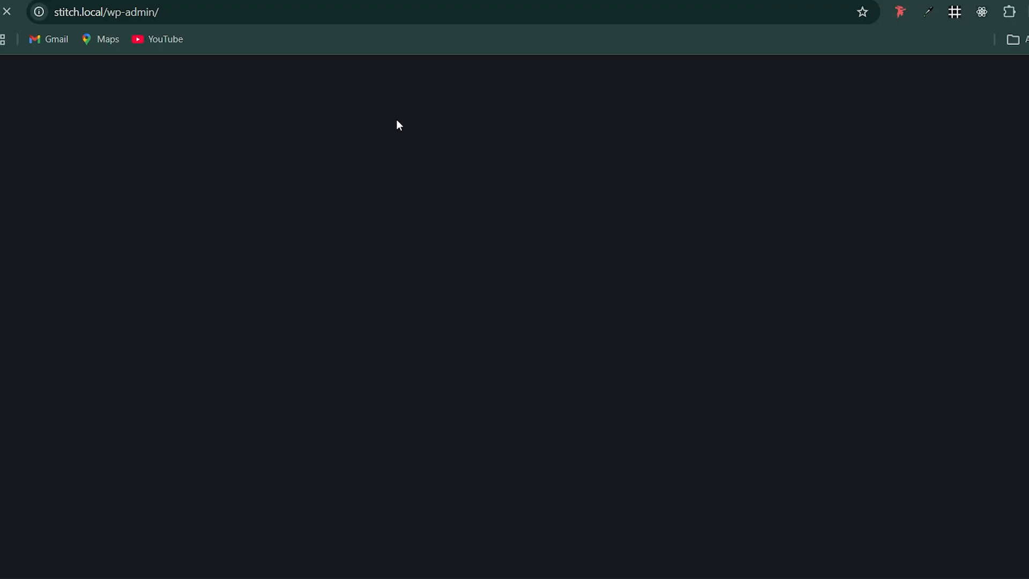
mouse_move(664, 577)
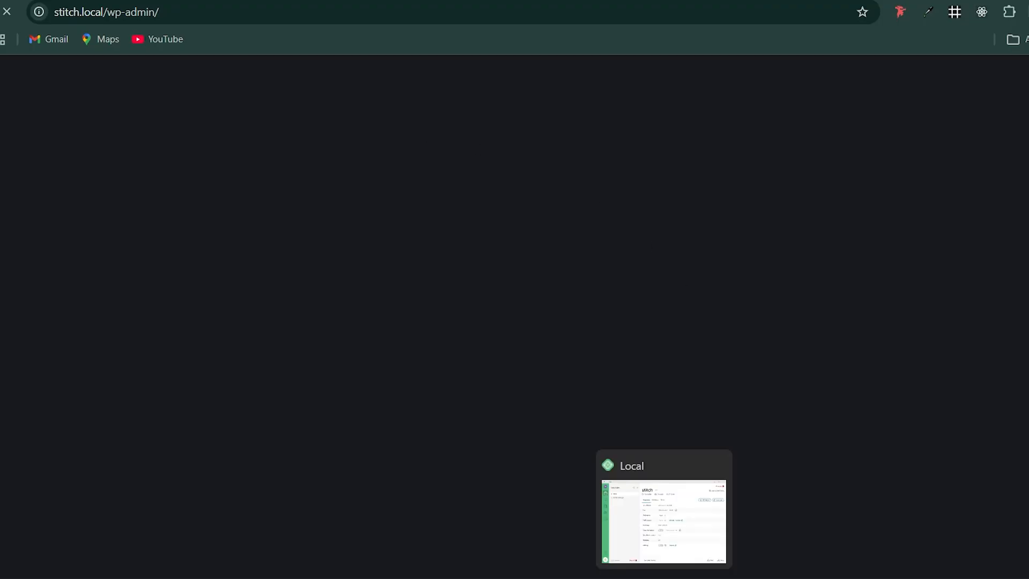
click(684, 531)
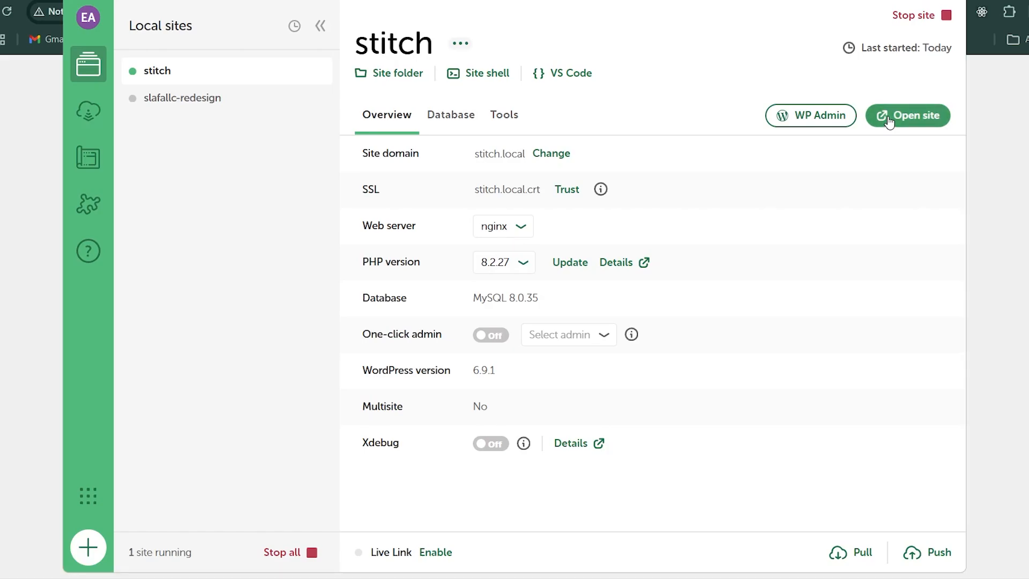
click(889, 121)
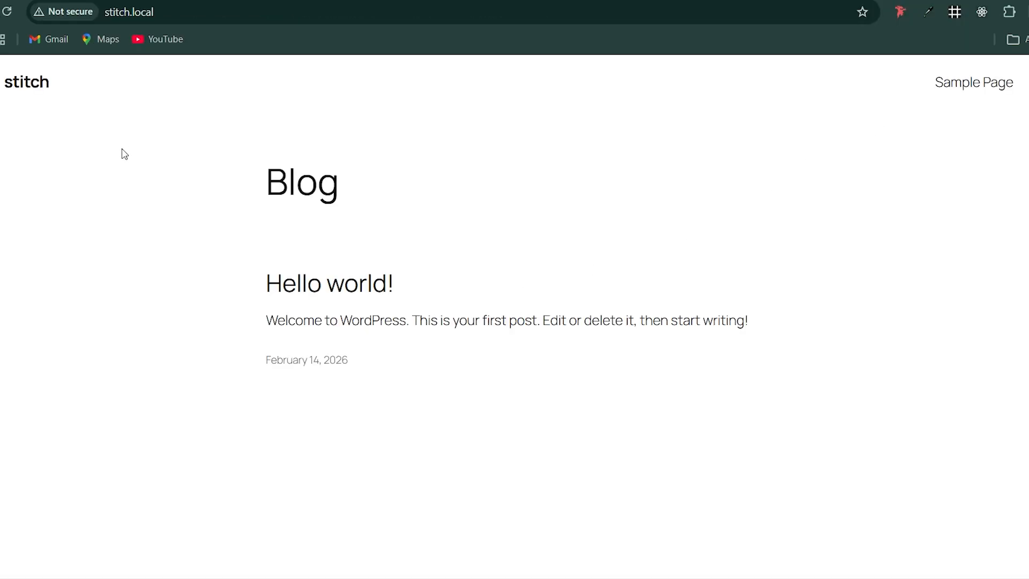
drag(1, 85, 59, 86)
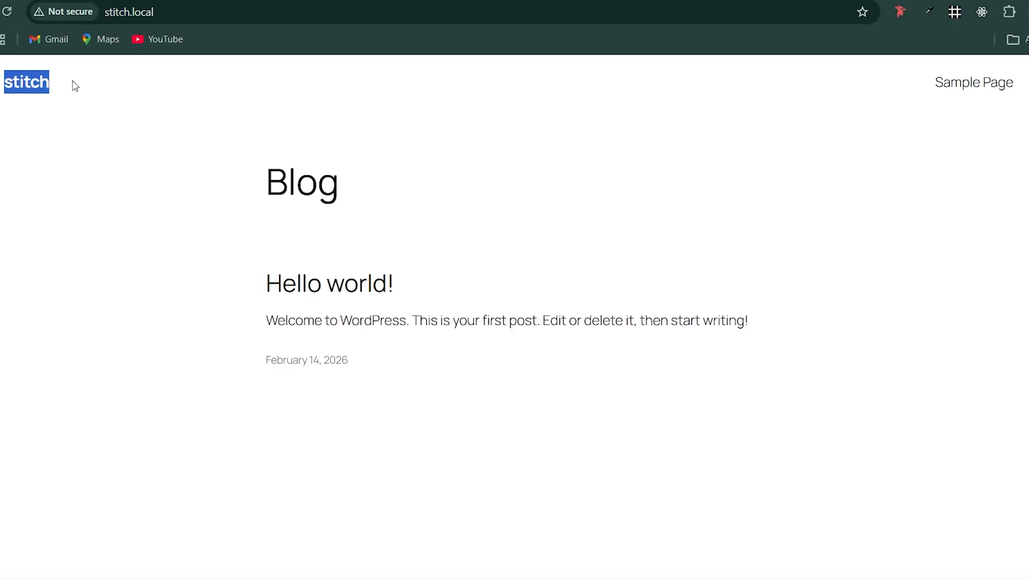
scroll(758, 314, down, 5)
scroll(620, 433, up, 4)
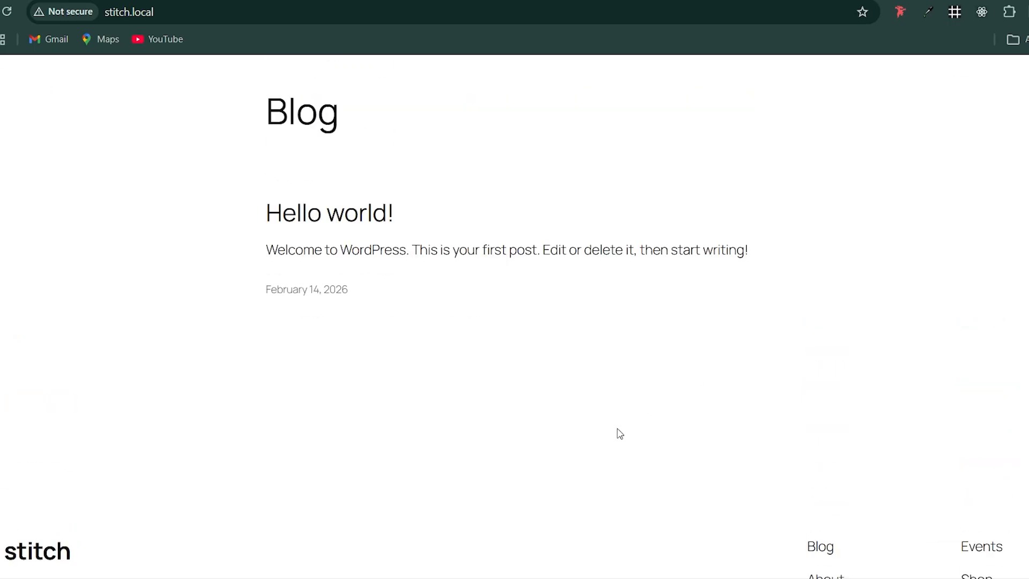
scroll(620, 434, up, 1)
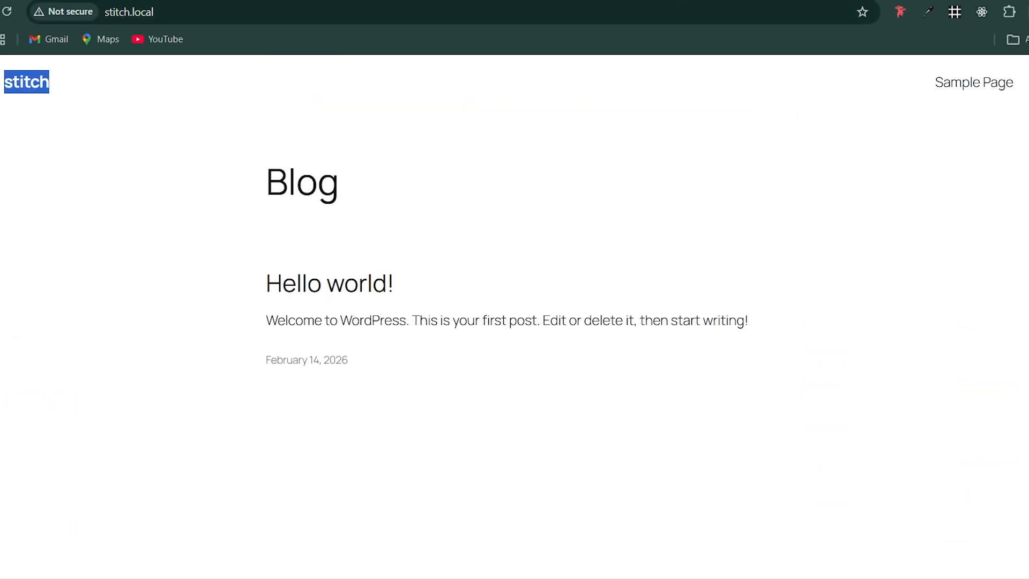
Log in to WP Admin with the account username and password, save the credentials in the browser, and dismiss the welcome panel
click(375, 0)
click(472, 250)
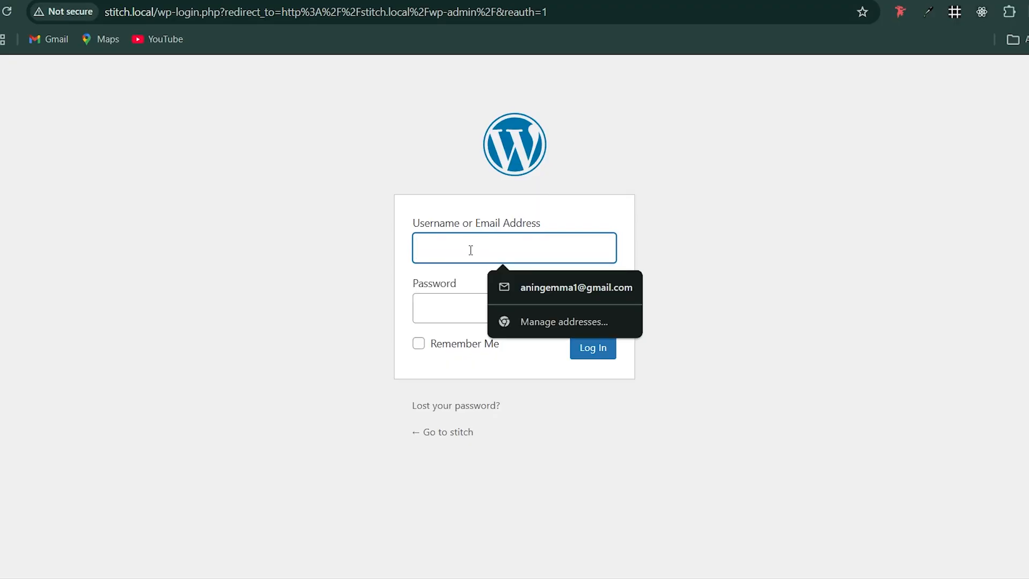
text(s)
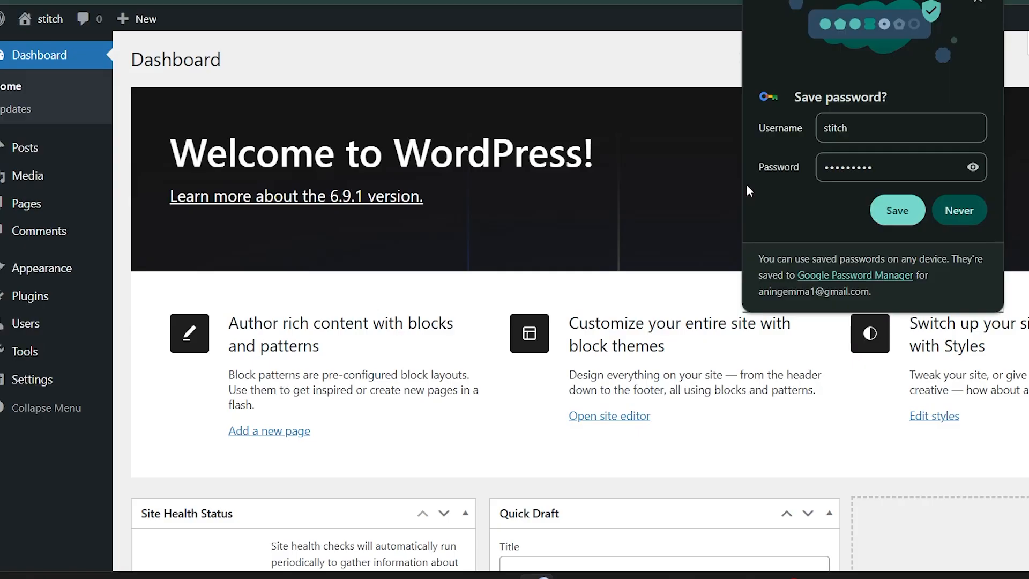
click(889, 209)
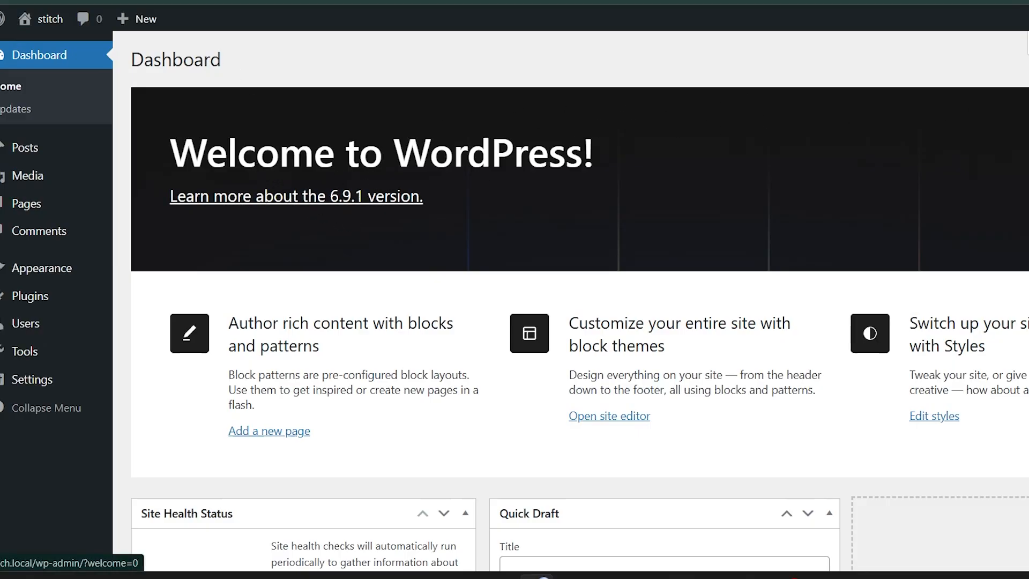
click(1028, 102)
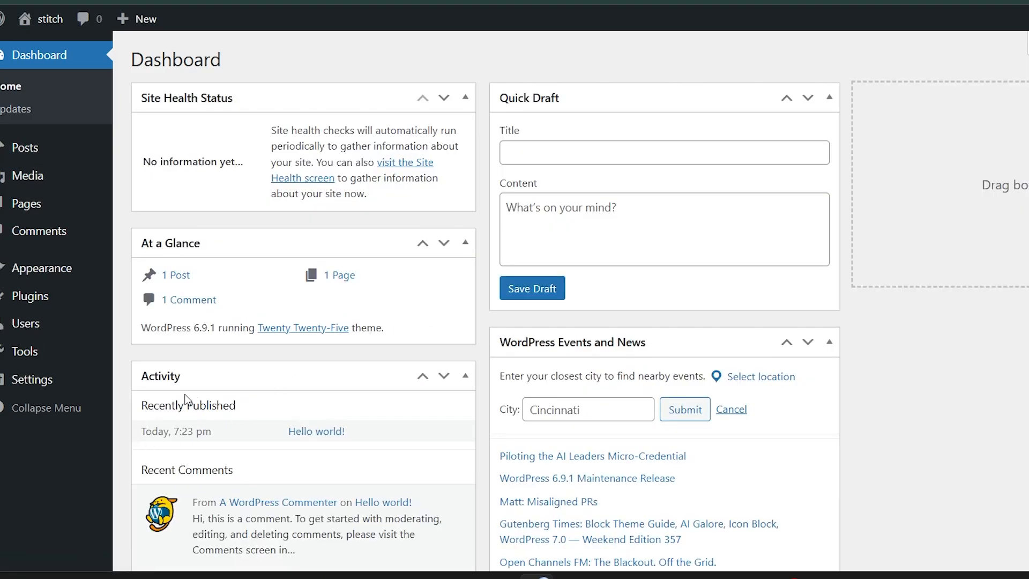
Open the site's general settings and review the Site Title and Tagline fields
mouse_move(54, 378)
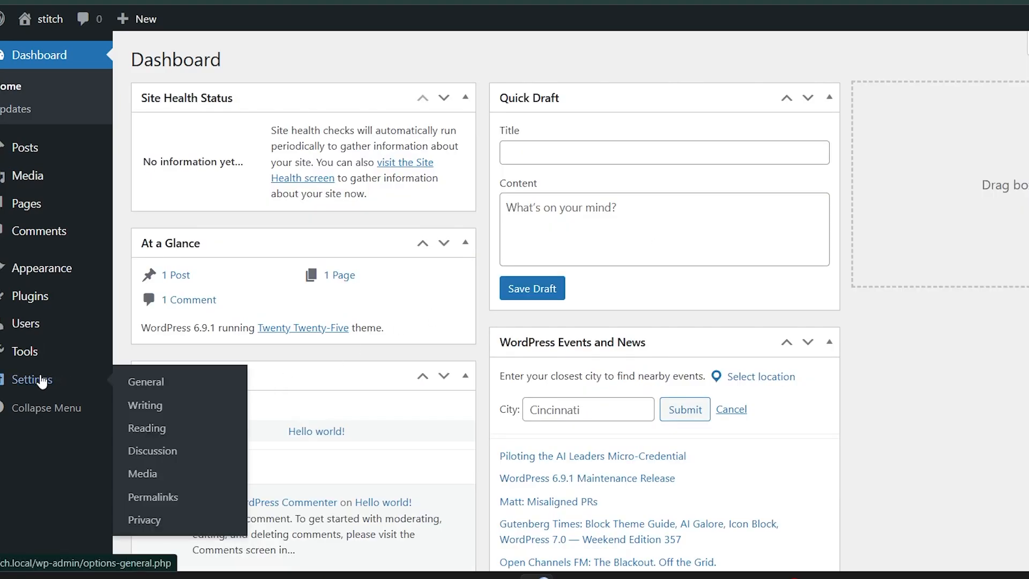
click(137, 382)
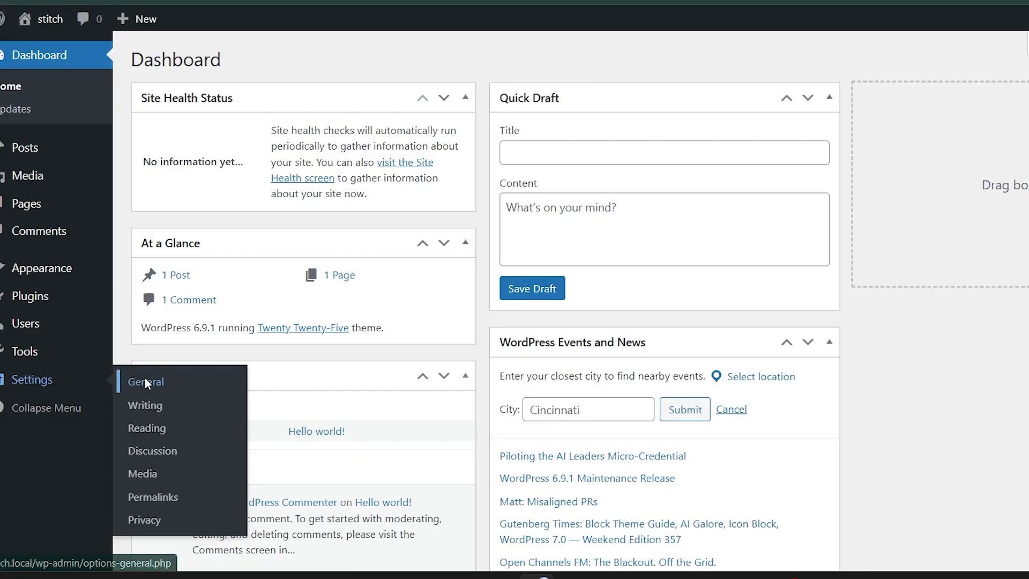
click(451, 102)
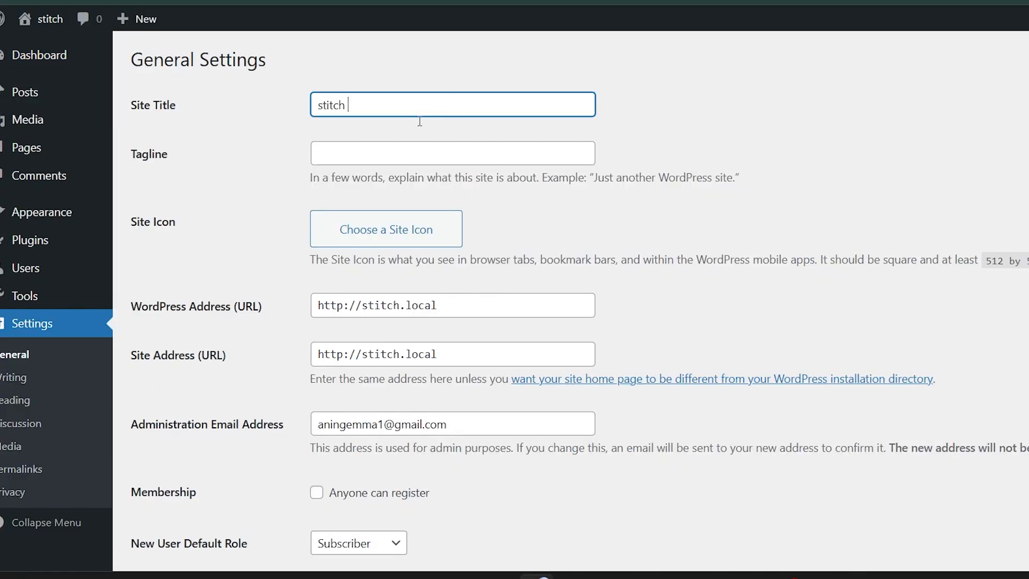
click(393, 153)
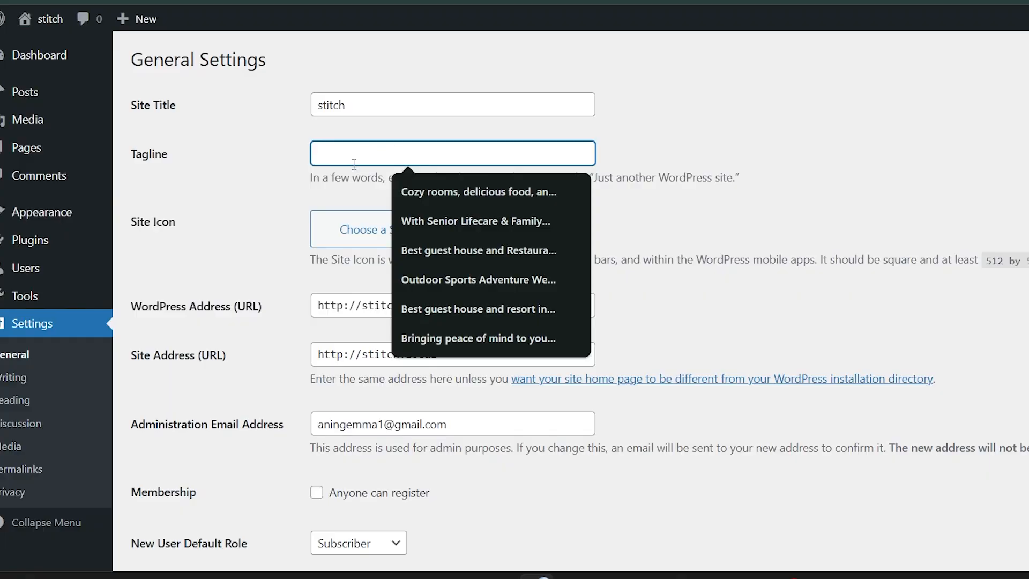
click(832, 200)
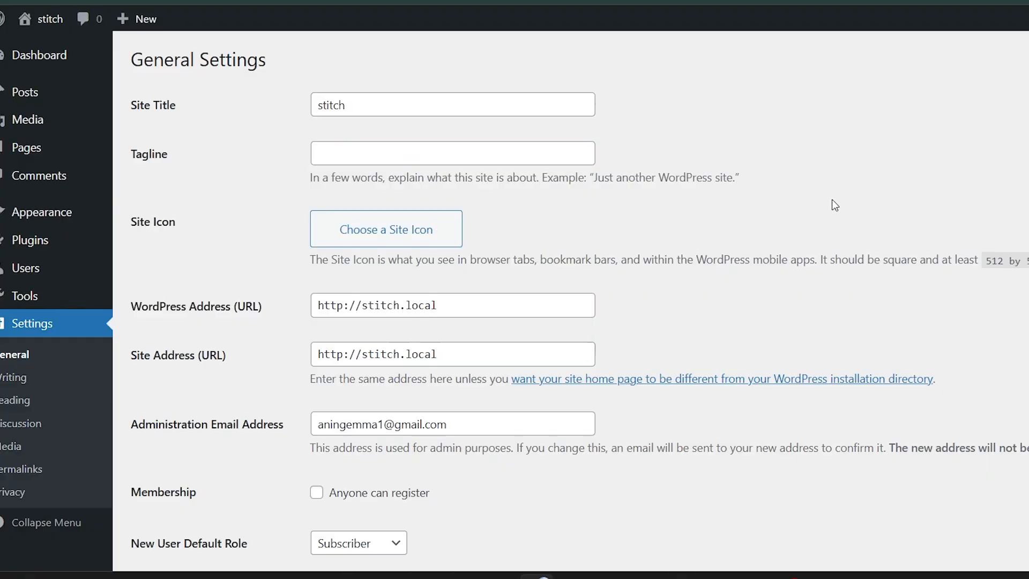
Upload ChatGPT Image Feb 14, 2026, 10_07_08 AM as the site icon, crop it to the full image, and save the general settings
click(410, 235)
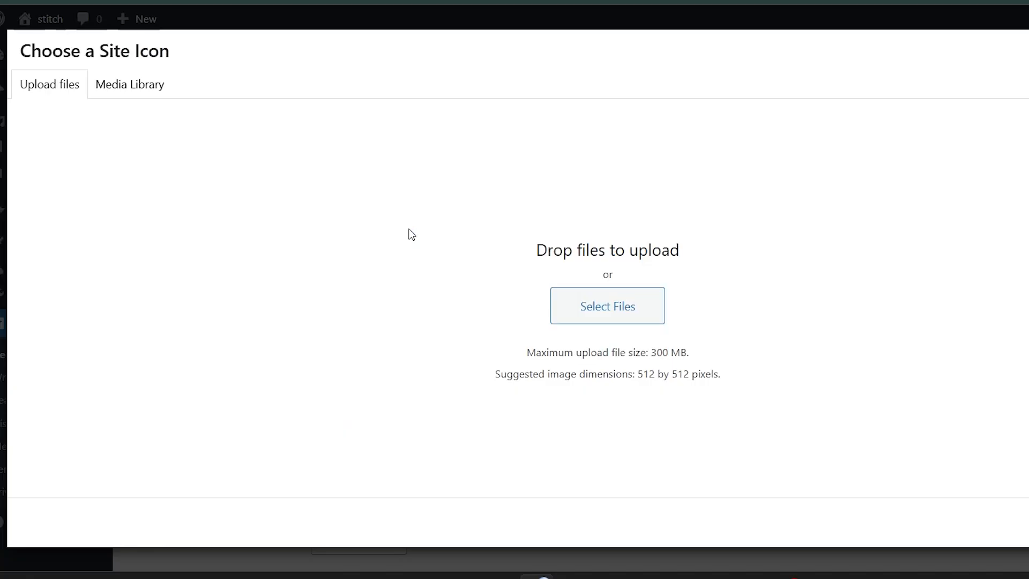
click(608, 290)
scroll(199, 190, down, 3)
click(198, 191)
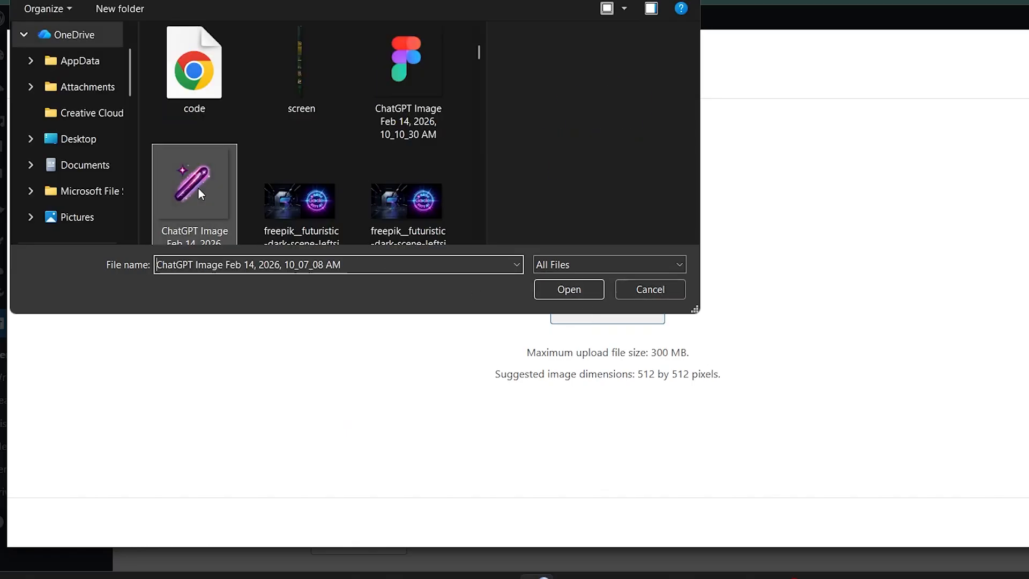
click(569, 294)
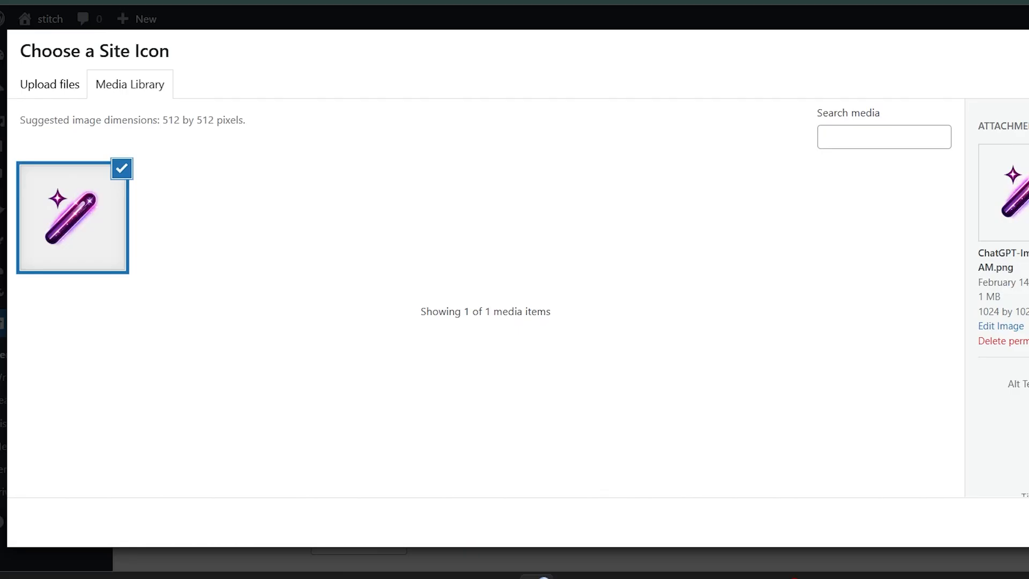
scroll(1002, 294, down, 3)
click(1026, 523)
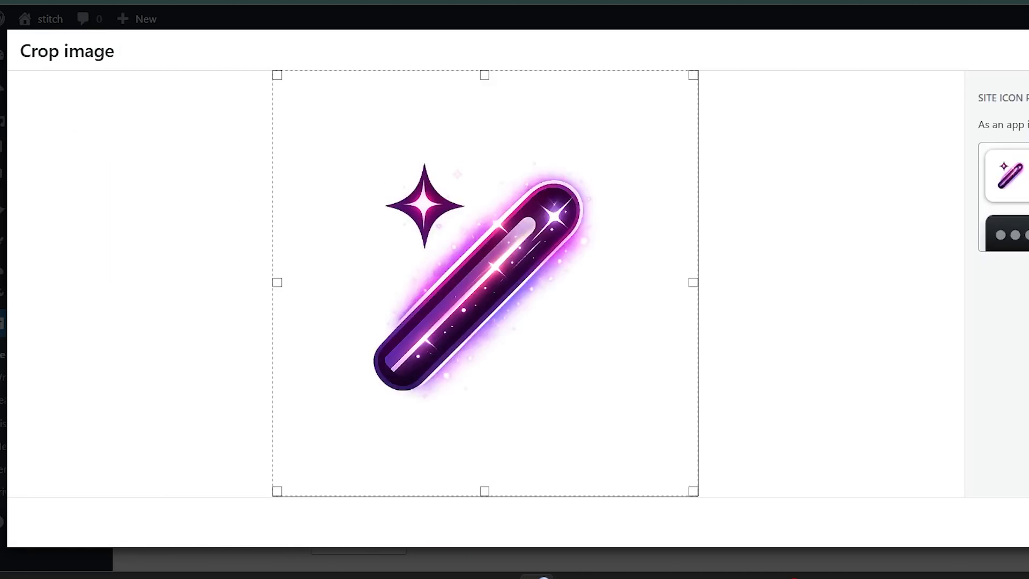
click(1026, 522)
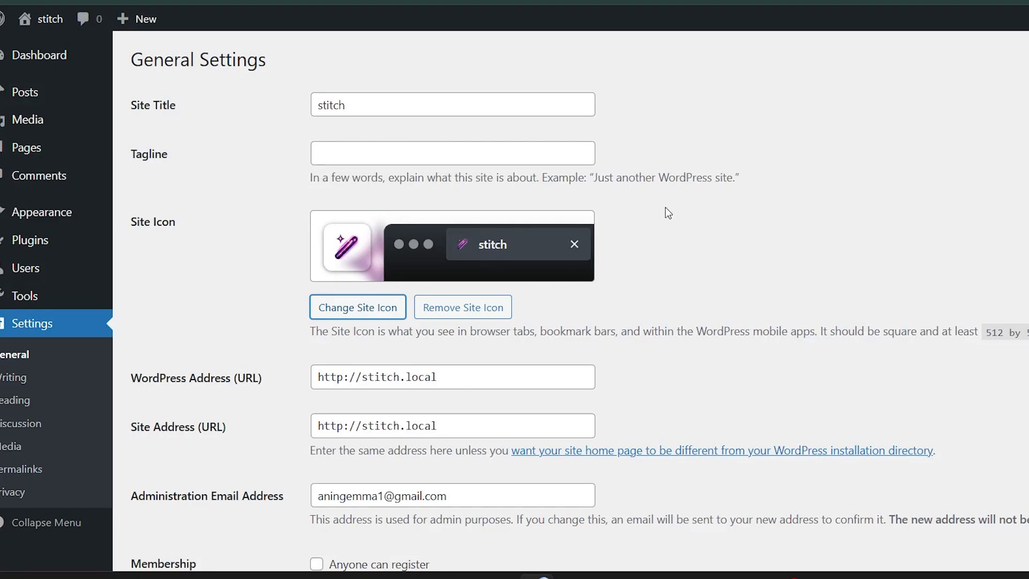
scroll(489, 398, down, 10)
click(173, 488)
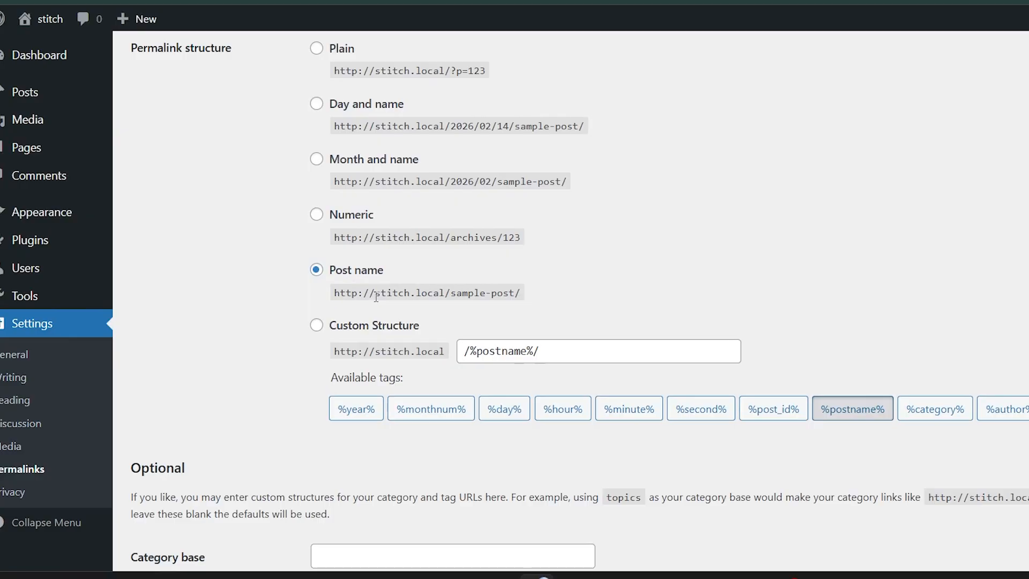
Review the permalink structure options and save the permalink settings with Post name selected
drag(375, 296, 529, 295)
click(529, 295)
scroll(514, 303, up, 3)
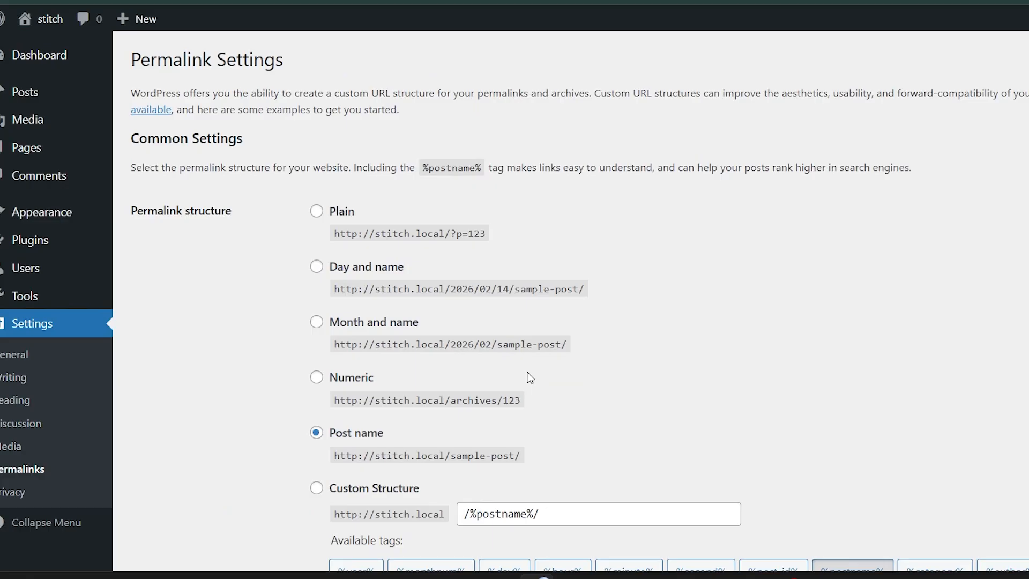
scroll(528, 378, down, 2)
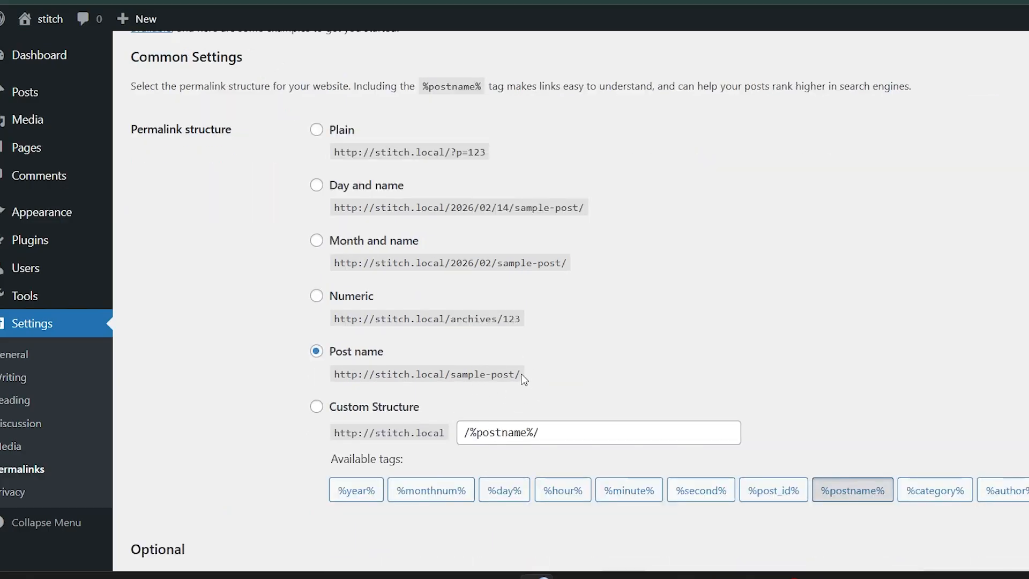
scroll(605, 332, down, 5)
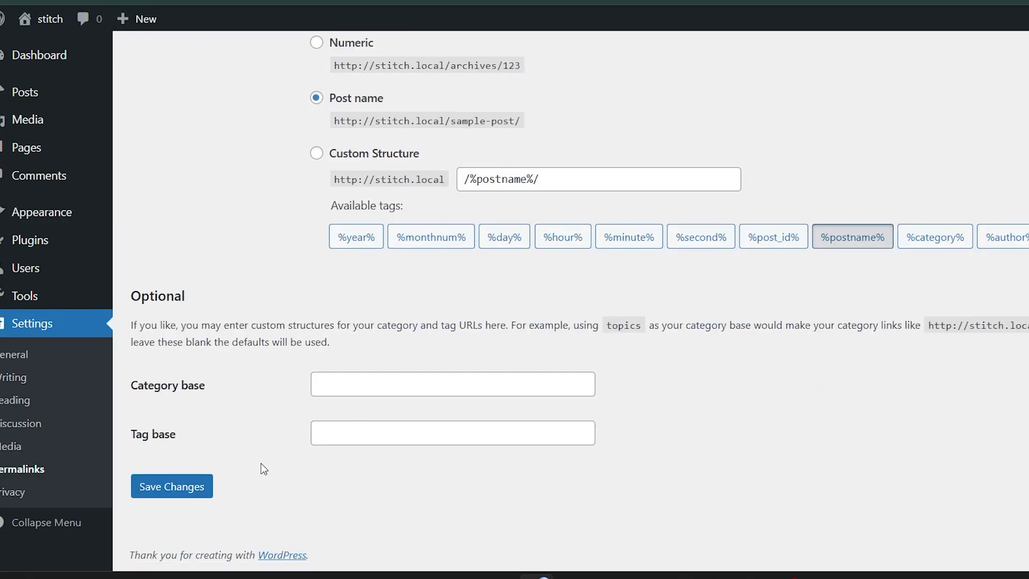
click(171, 486)
Search the plugin directory for elementor and install the Elementor Website Builder plugin
click(37, 241)
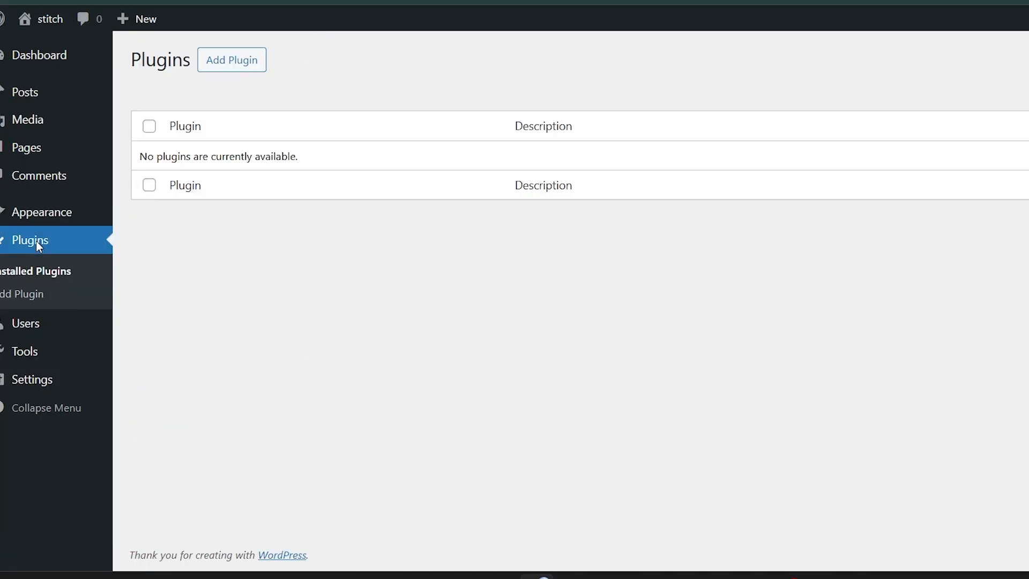
click(232, 64)
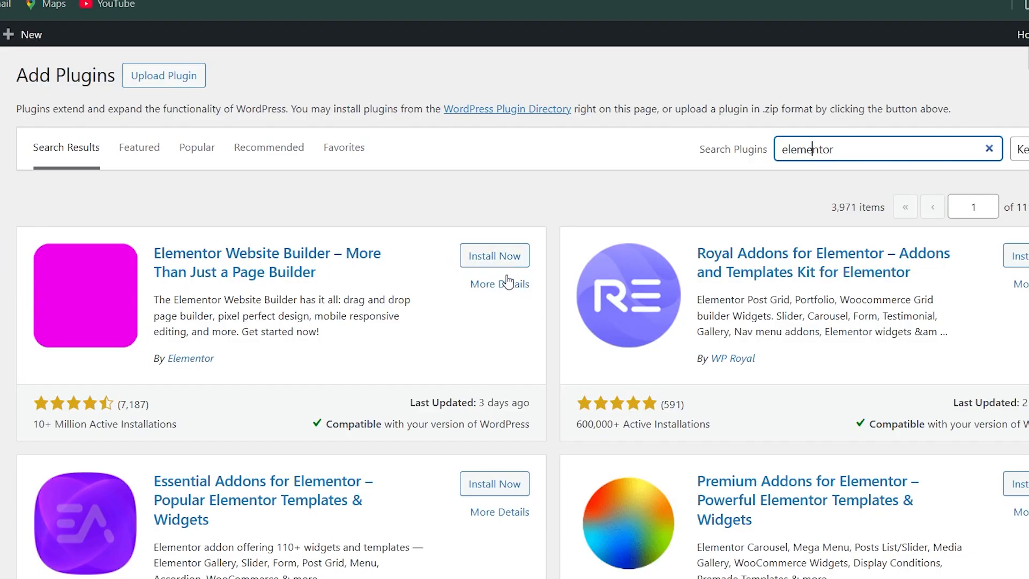
click(498, 258)
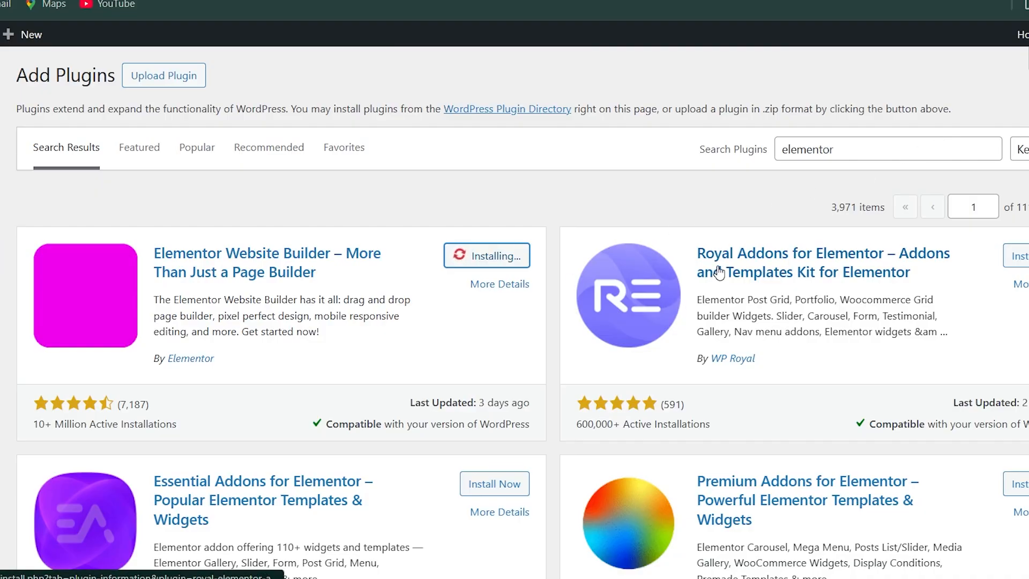
Install the Starter Templates – AI-Powered Templates for Elementor & Gutenberg plugin from the elementor search results
scroll(680, 257, down, 6)
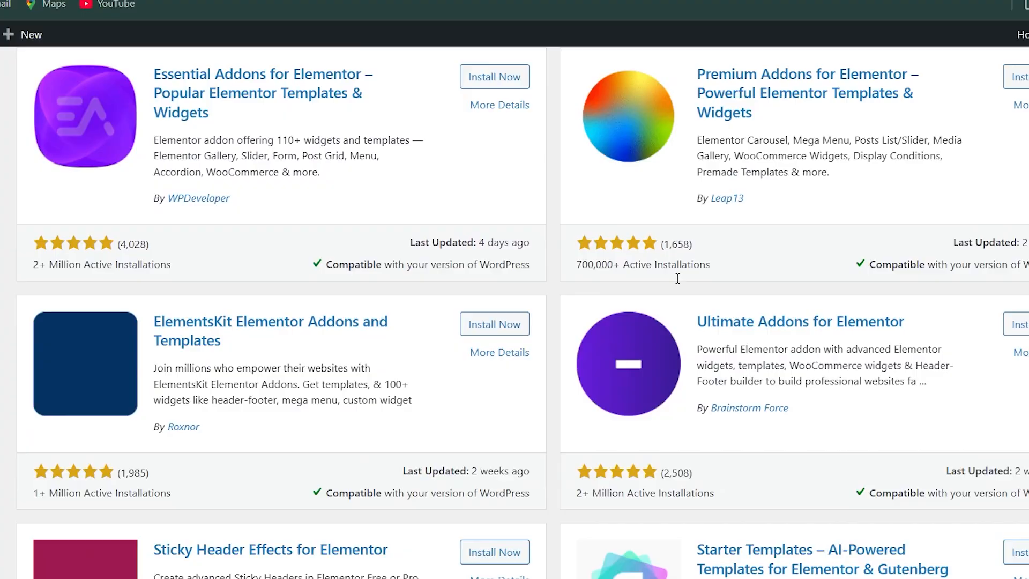
scroll(681, 273, down, 6)
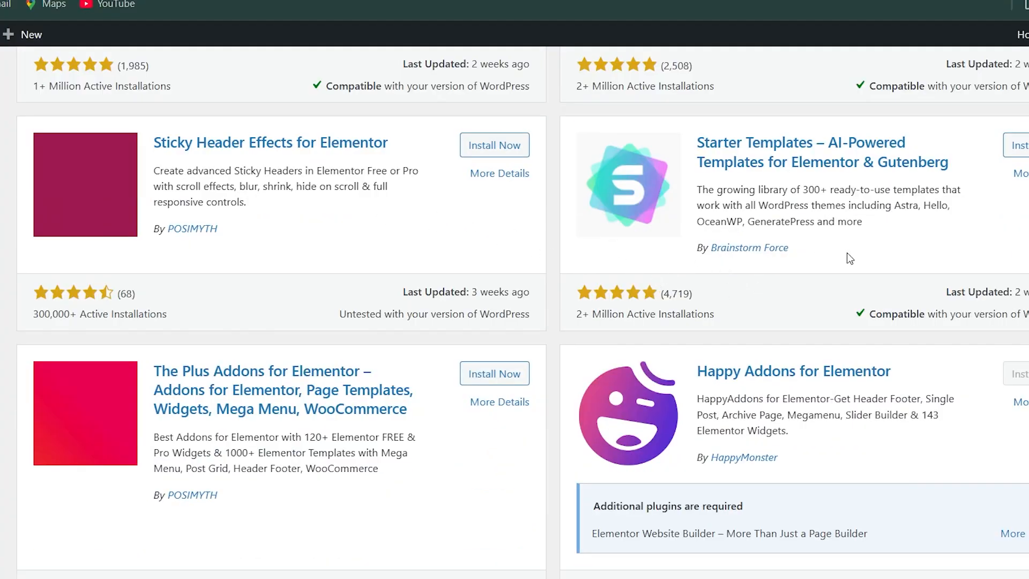
scroll(659, 369, up, 1)
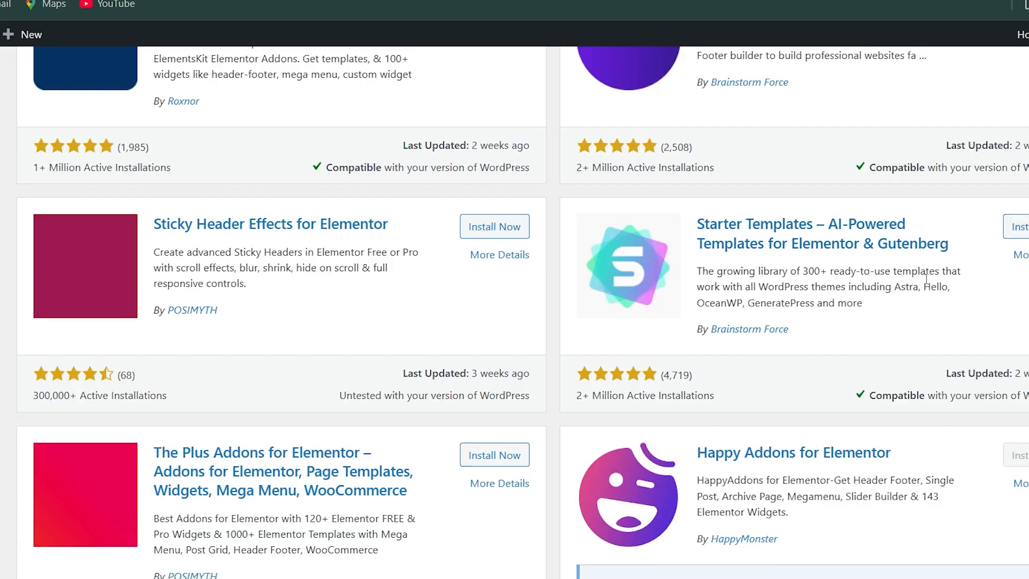
scroll(694, 331, up, 9)
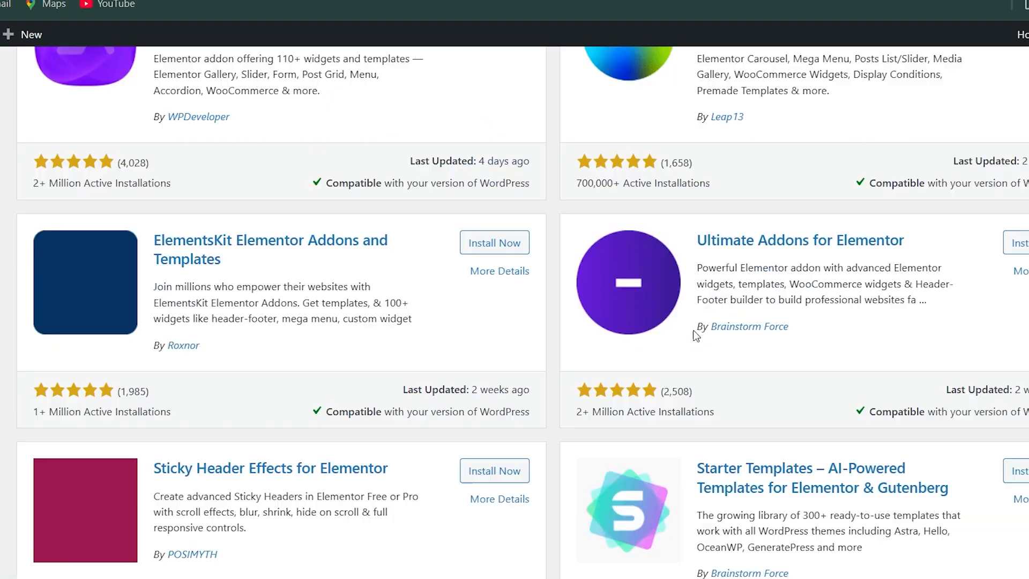
scroll(693, 290, down, 6)
scroll(694, 285, down, 4)
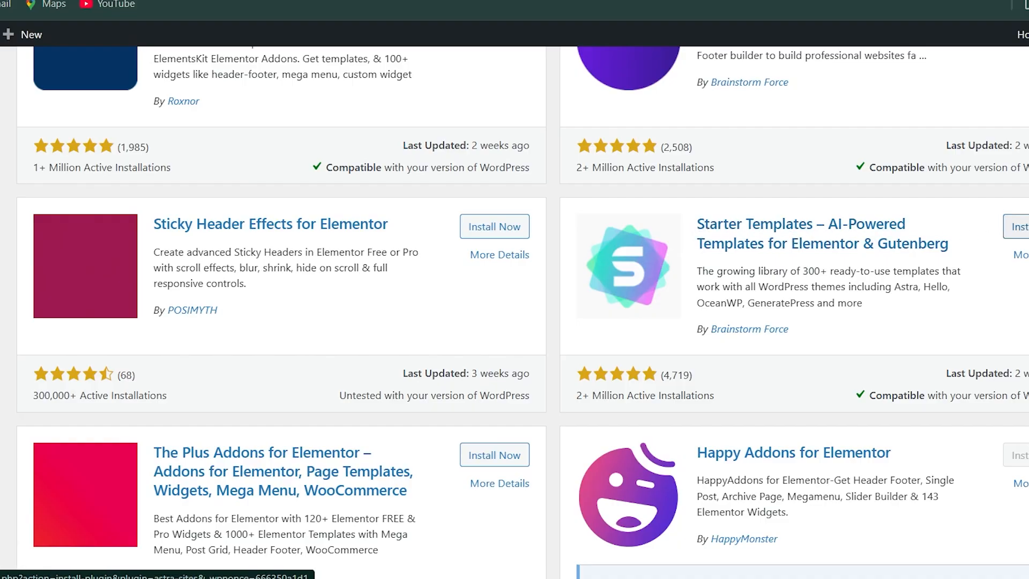
click(1018, 227)
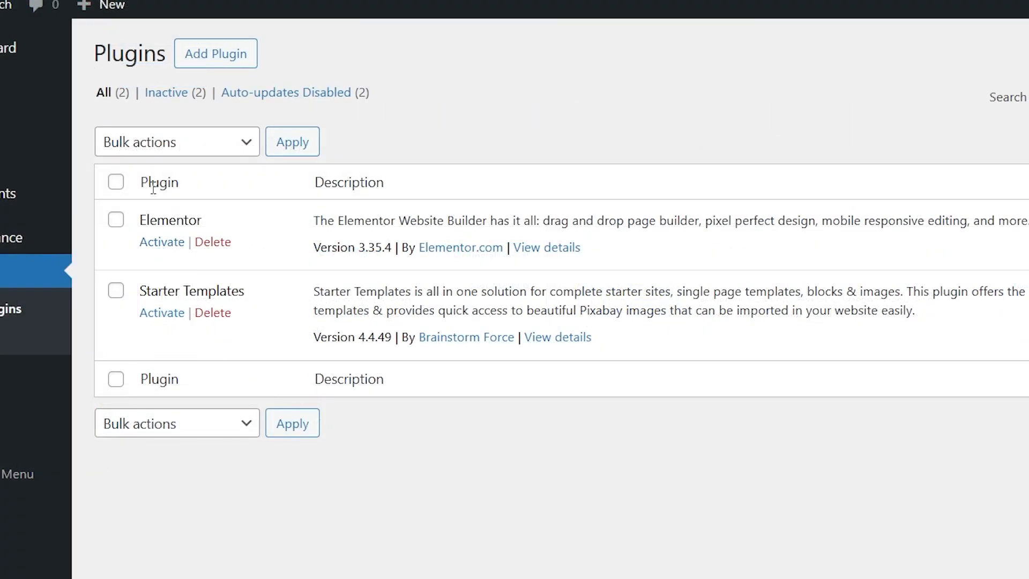
Activate the Elementor plugin and skip its account setup, choosing to edit a blank canvas with the Elementor Editor
click(167, 244)
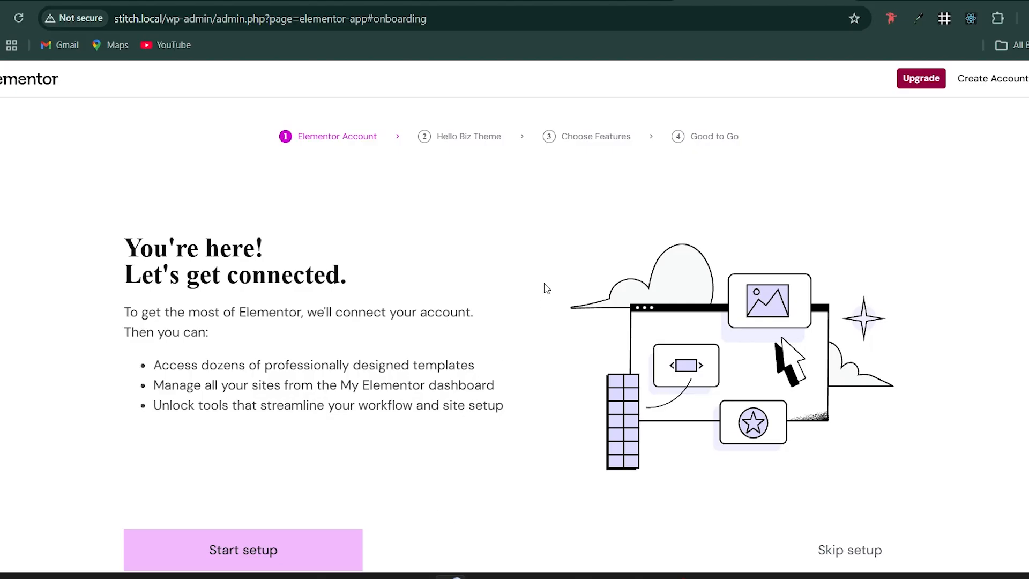
scroll(545, 289, down, 1)
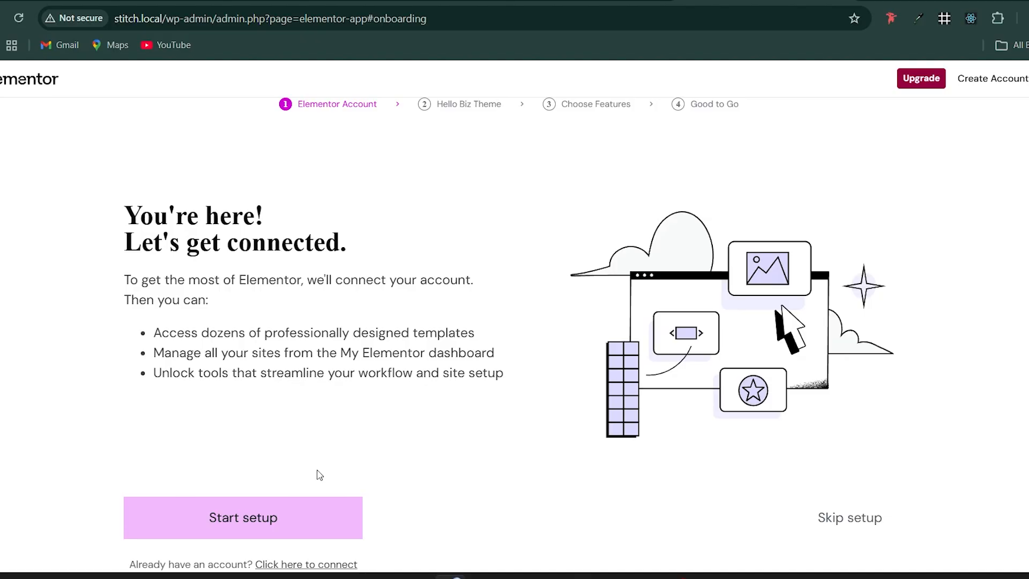
click(832, 518)
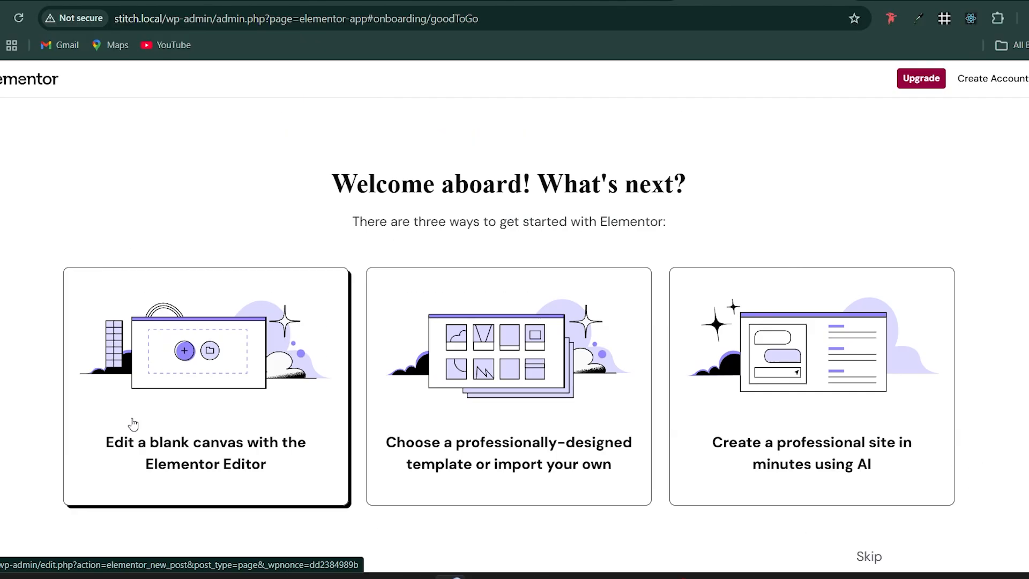
click(134, 424)
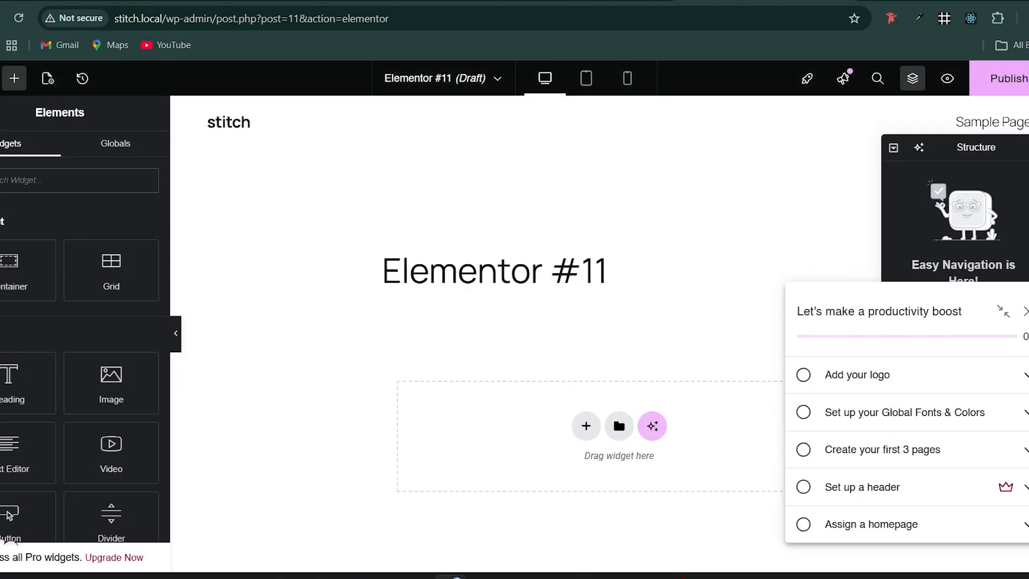
Exit the Elementor editor to WordPress and go through the block editor's welcome guide to its end
scroll(483, 363, down, 5)
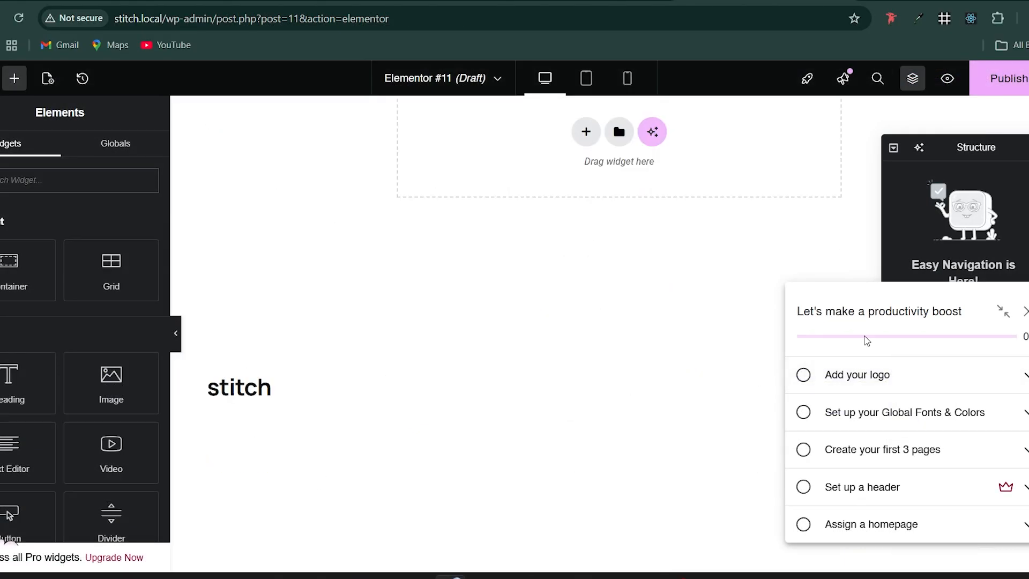
scroll(208, 191, up, 5)
click(0, 79)
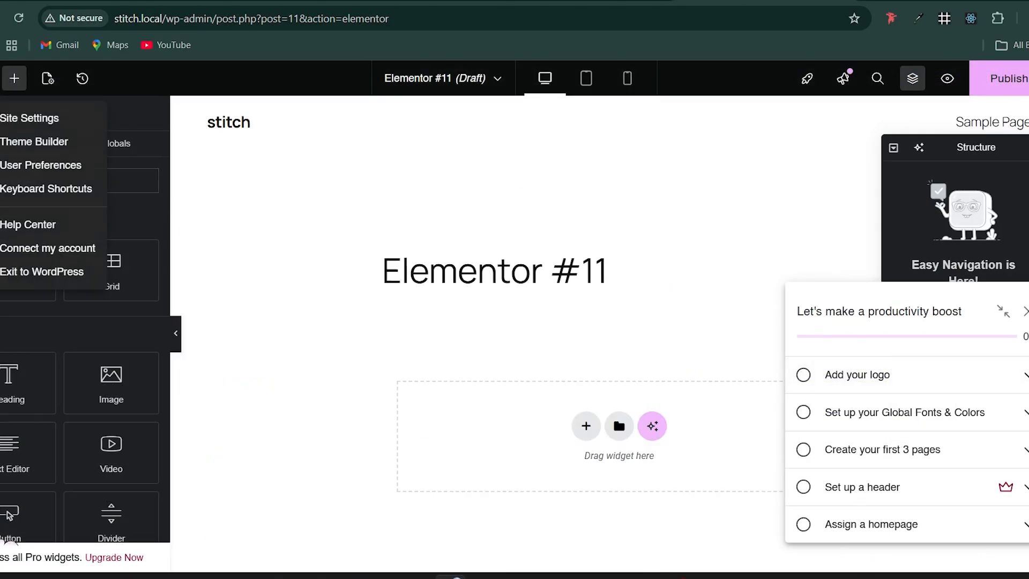
click(27, 275)
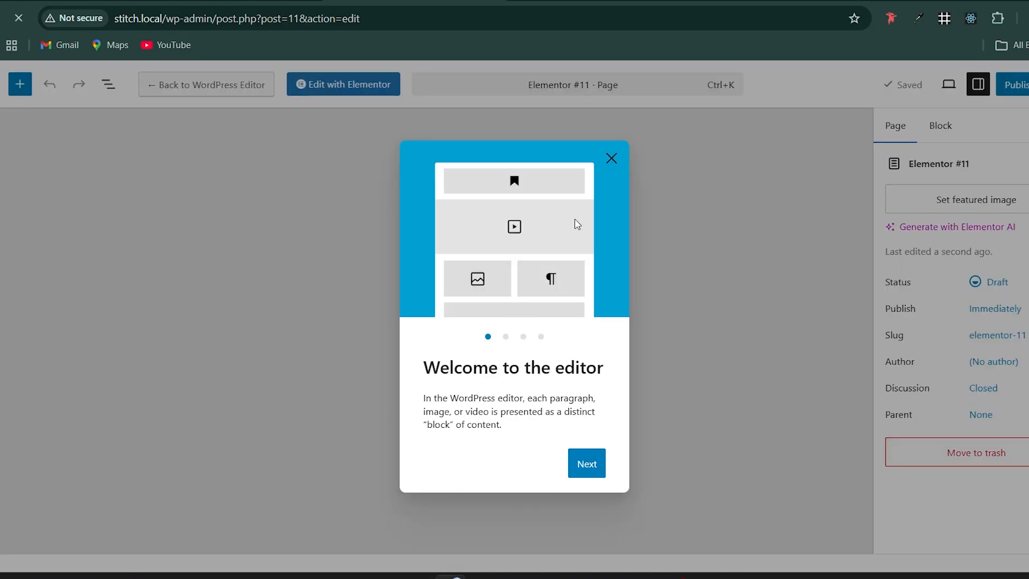
click(579, 462)
click(591, 482)
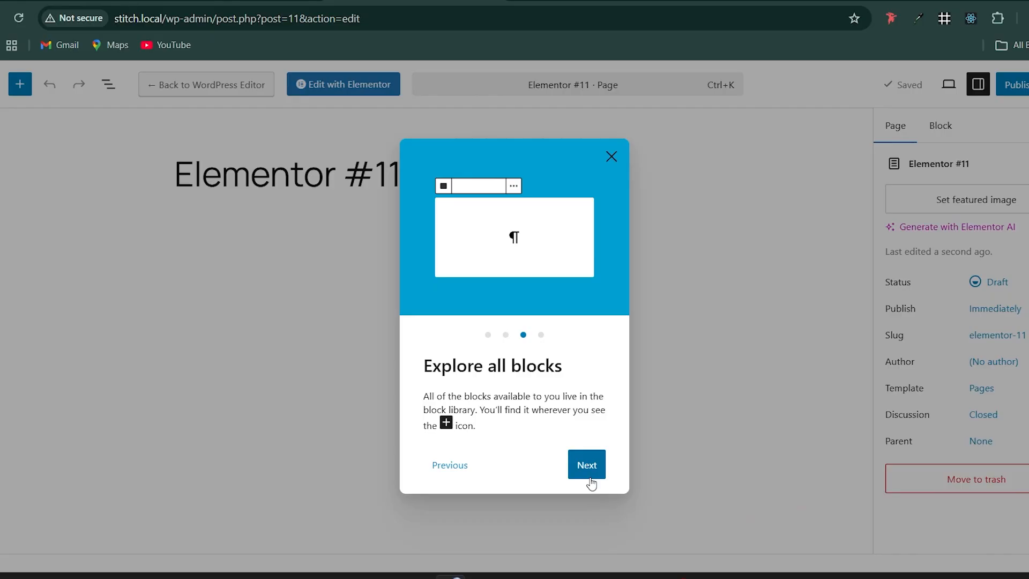
click(589, 468)
click(585, 465)
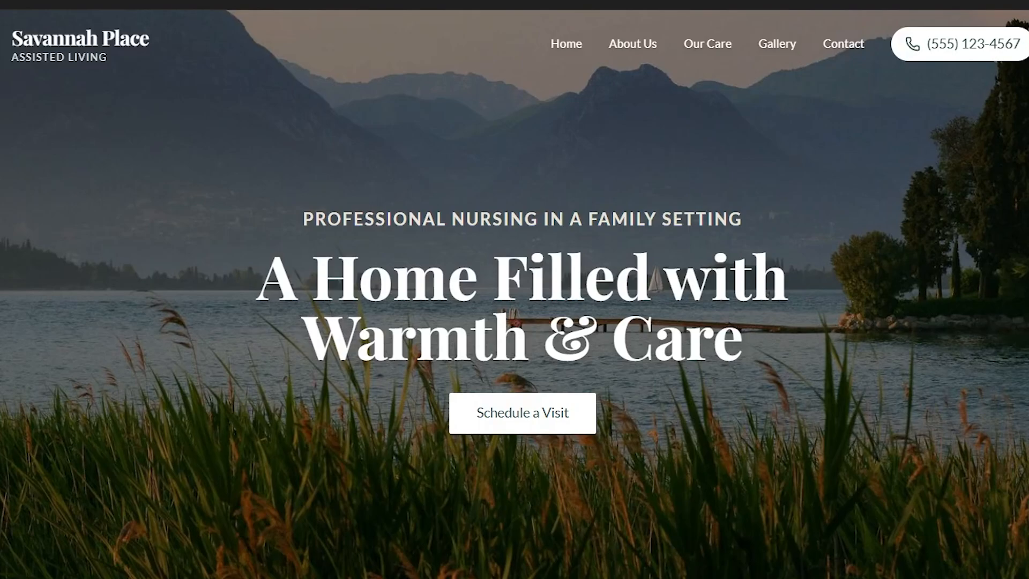
Review the Savannah Place design from the hero slider through the about, care services and community gallery sections
scroll(878, 368, down, 1)
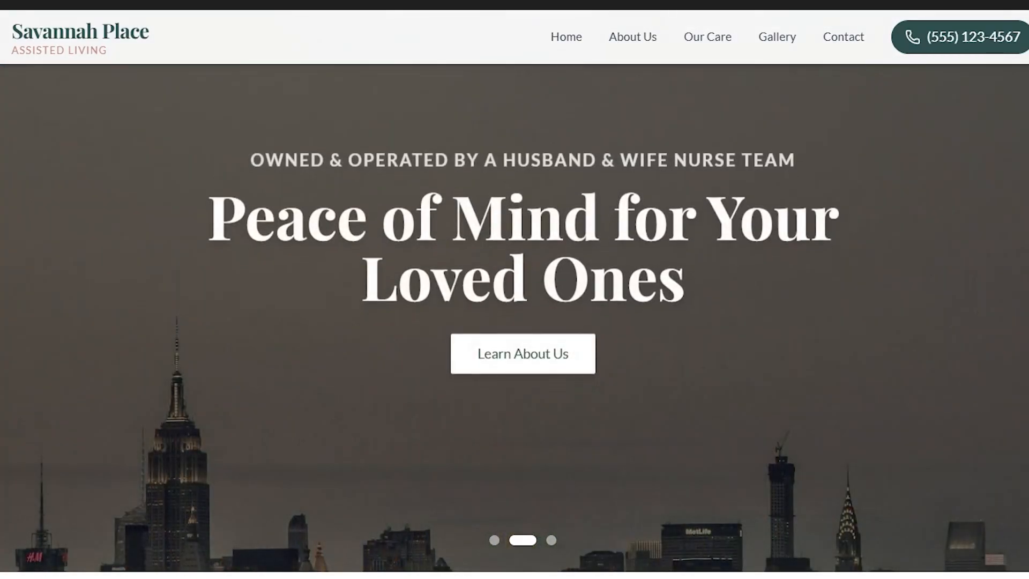
scroll(514, 322, down, 10)
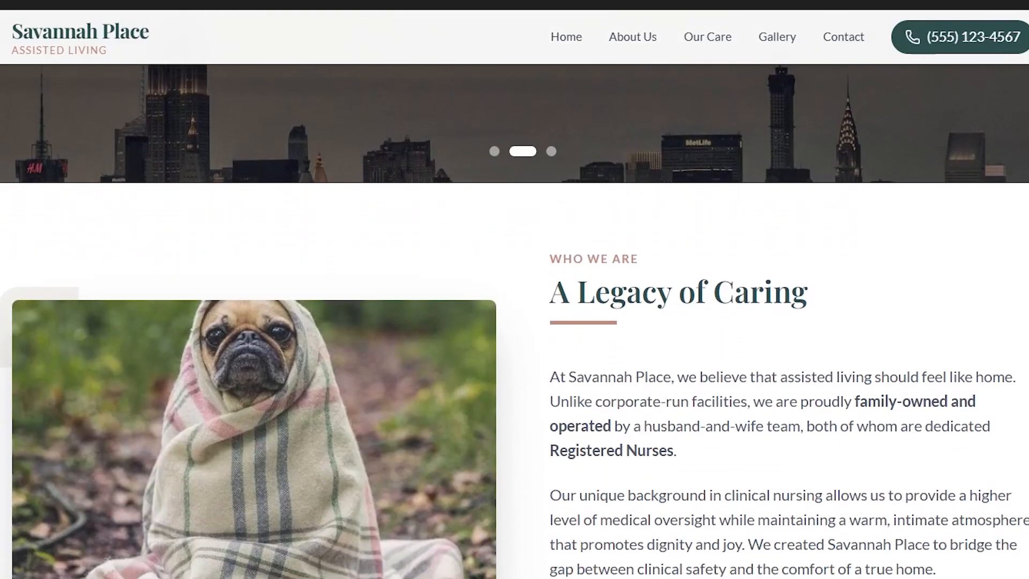
scroll(514, 321, down, 11)
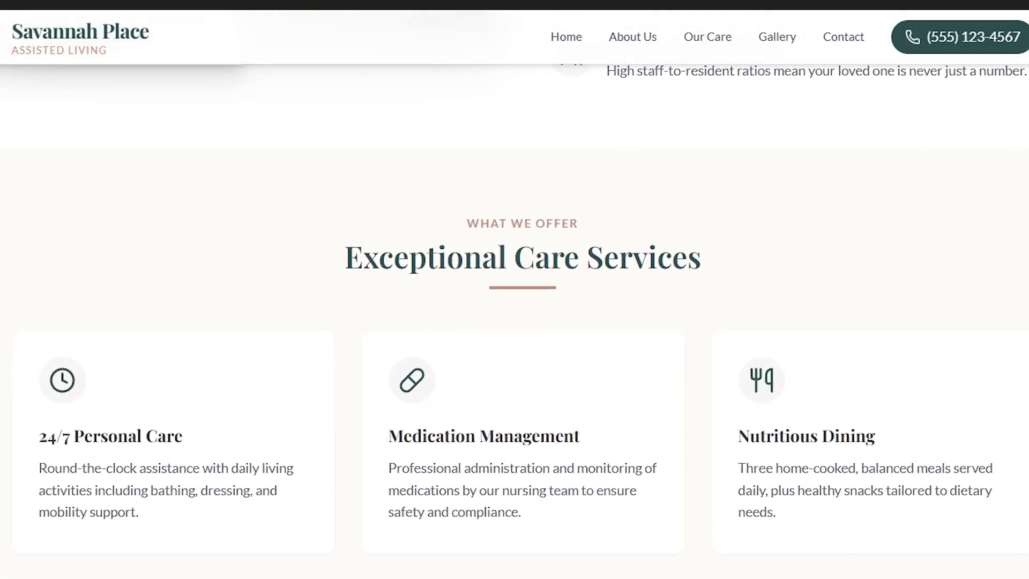
scroll(514, 321, down, 11)
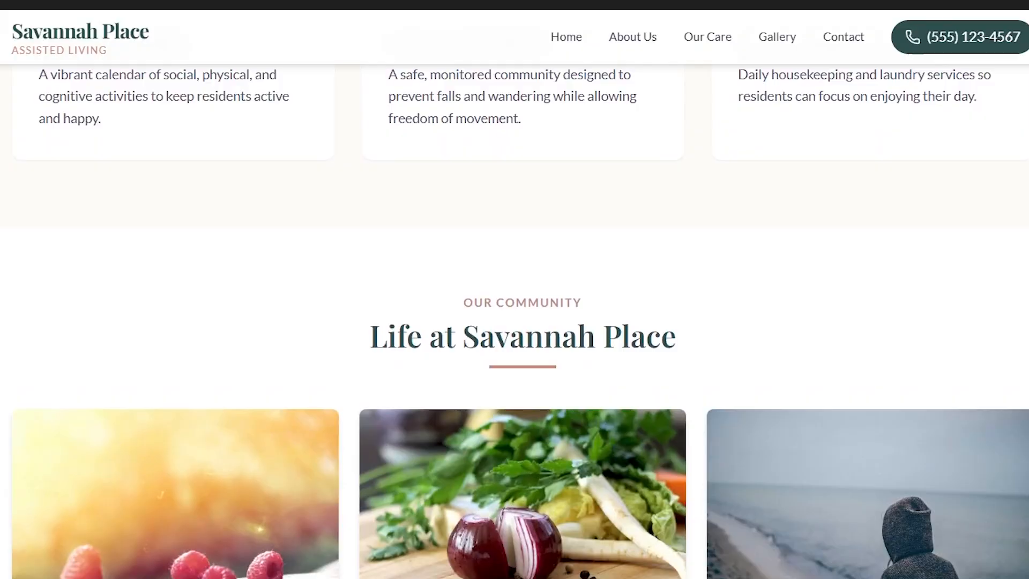
scroll(515, 321, down, 13)
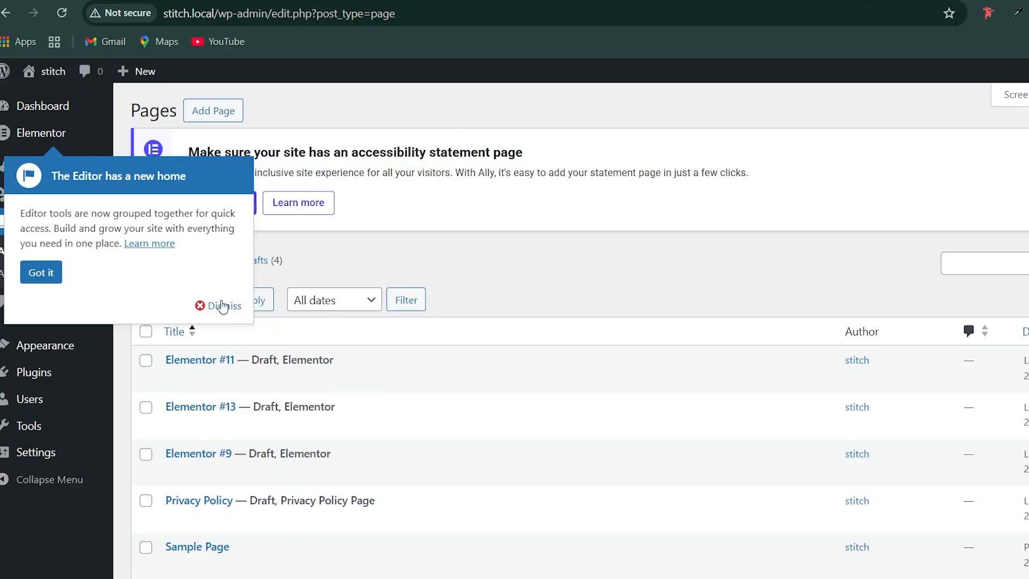
Dismiss the Elementor editor notice on the Pages list and move the Elementor #11 draft to the trash
click(211, 303)
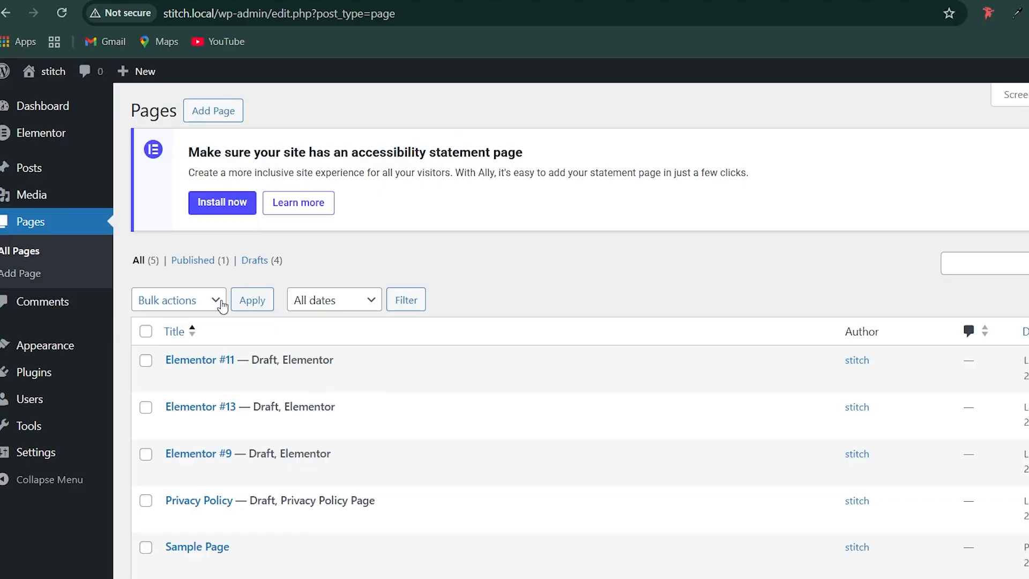
scroll(353, 428, down, 3)
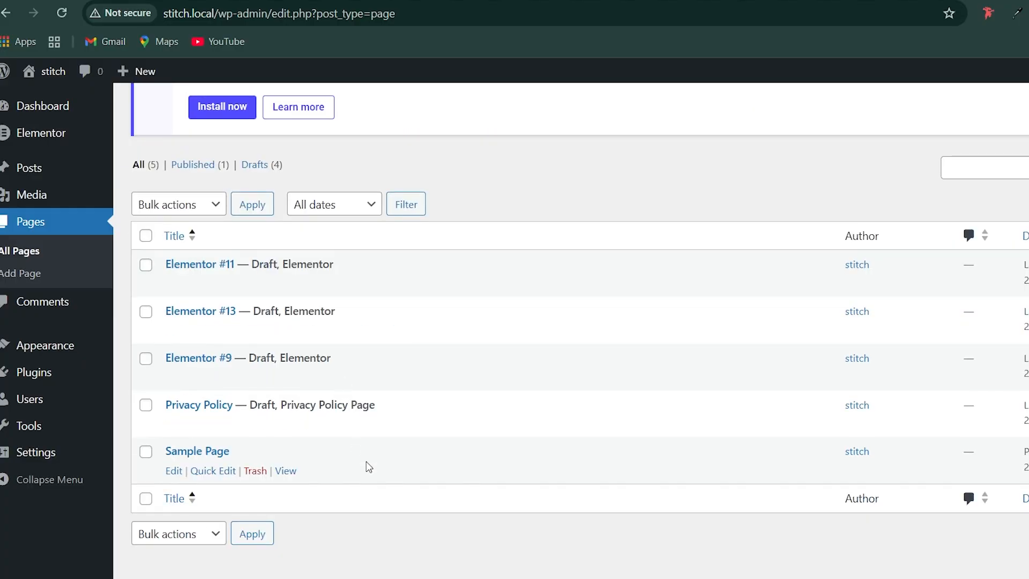
click(255, 285)
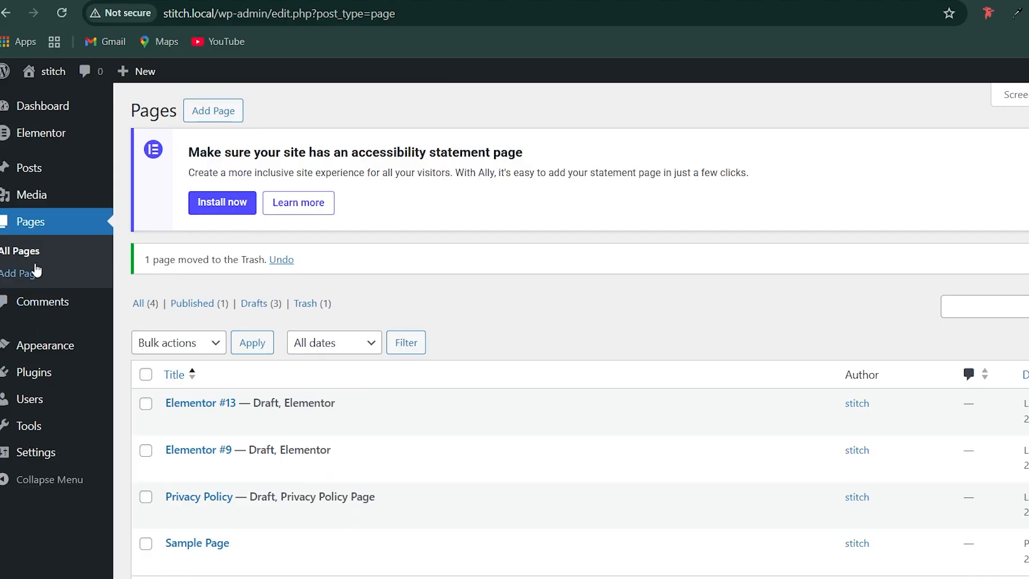
Search the theme directory for astra, then install and activate the Astra theme
mouse_move(35, 345)
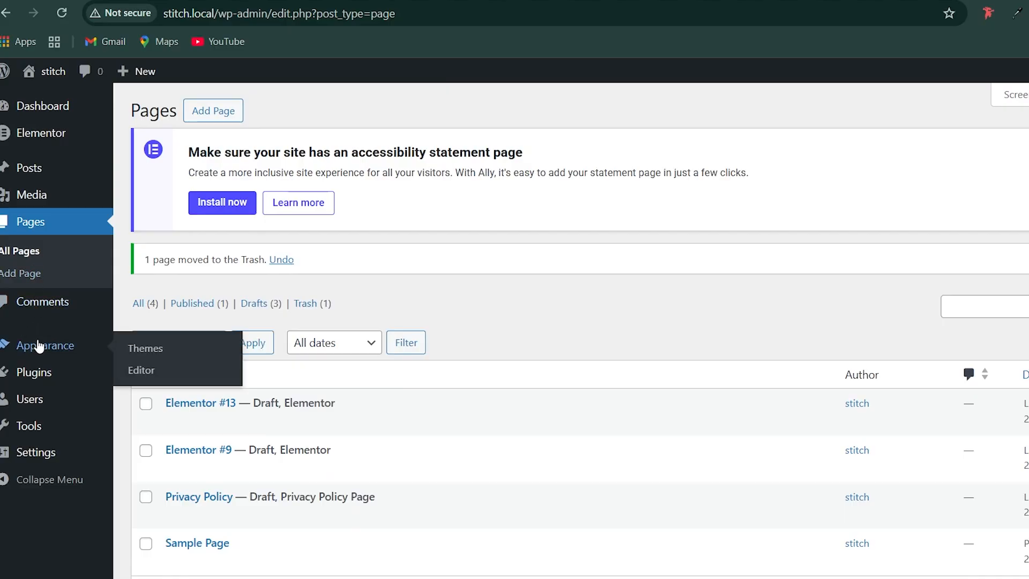
click(137, 349)
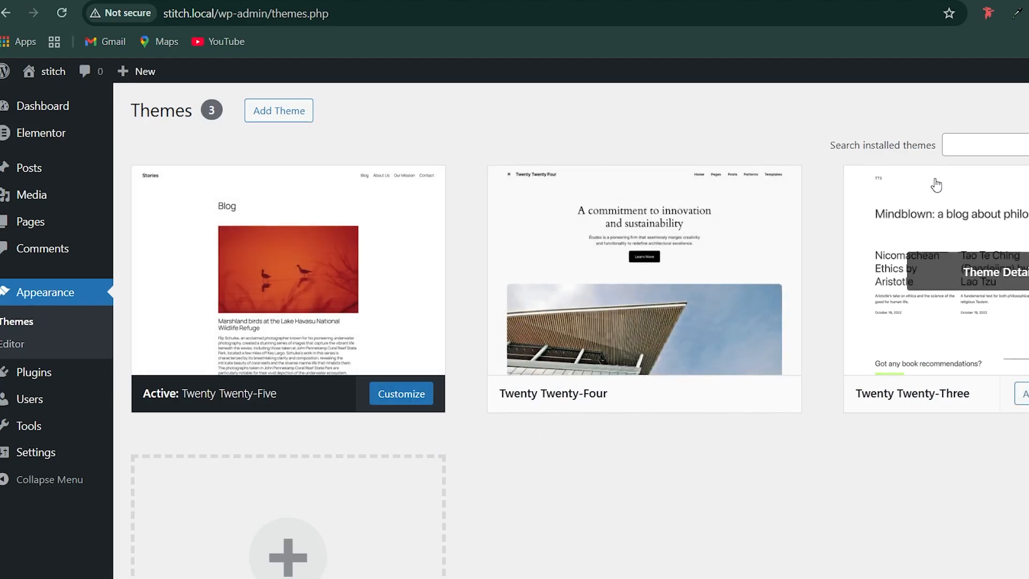
click(961, 143)
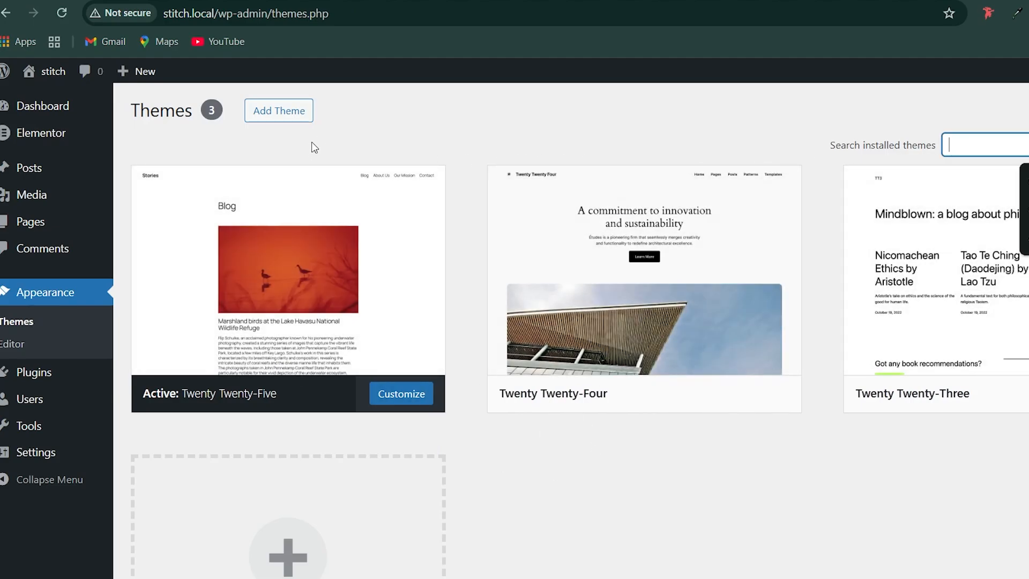
click(294, 111)
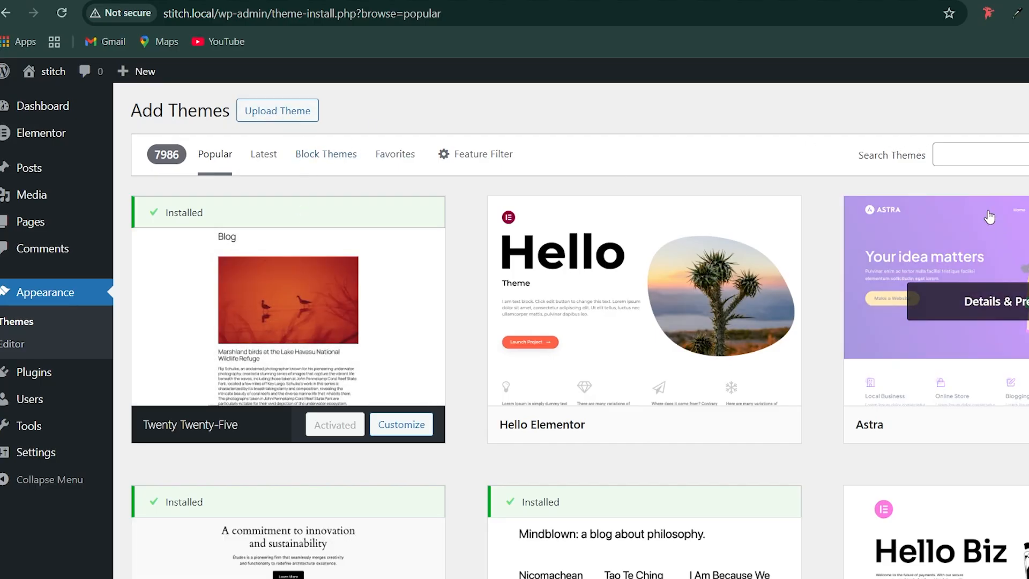
click(953, 160)
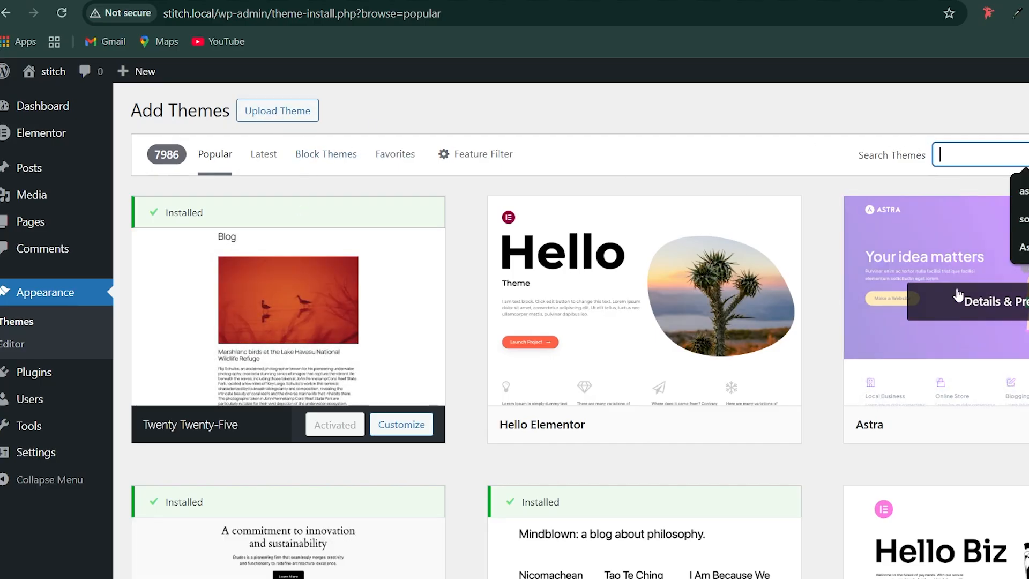
text(astra)
key(Return)
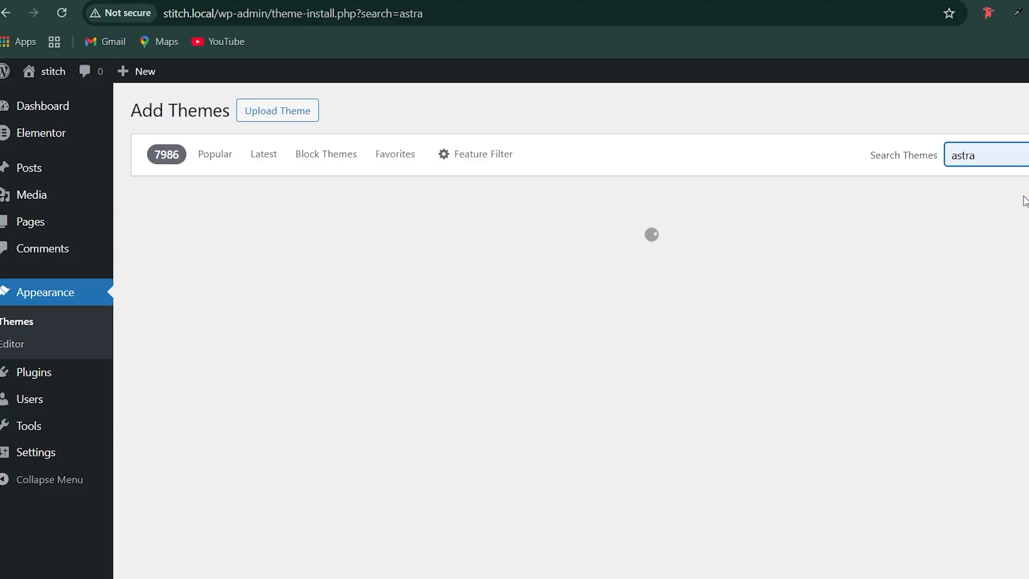
mouse_move(181, 371)
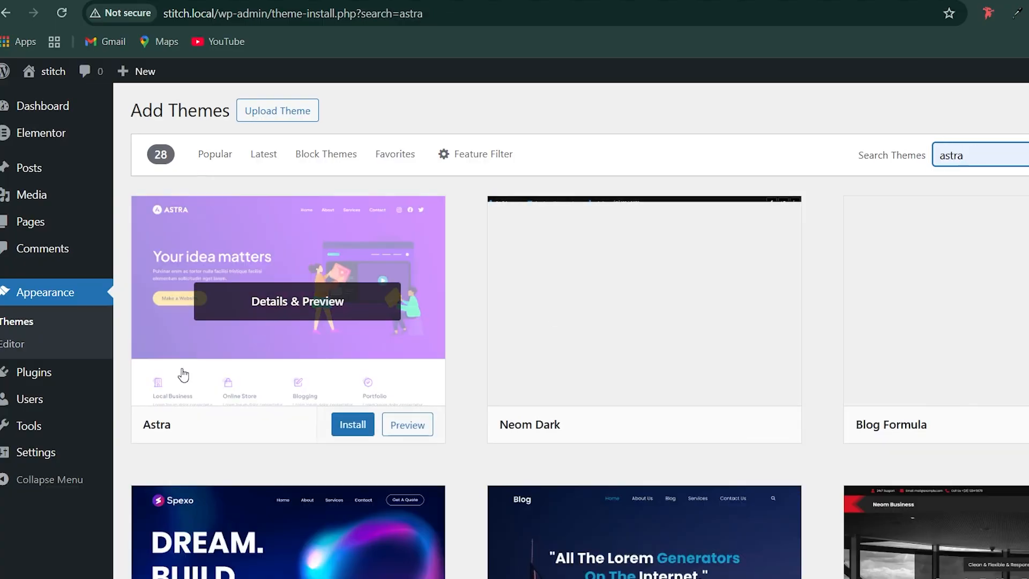
click(349, 423)
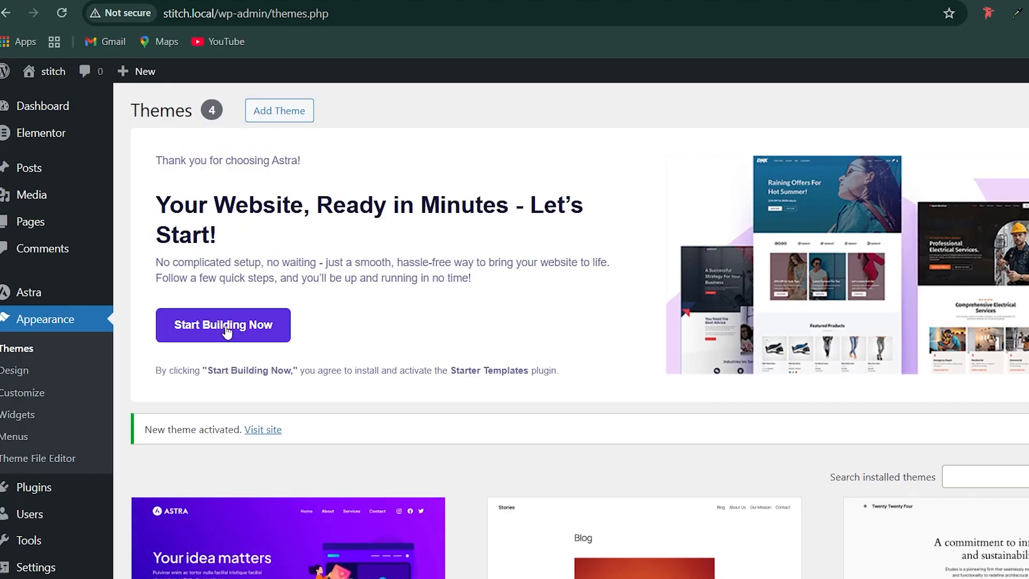
Start Astra's site onboarding, skip the user information and feature selection, and choose to build with Classic Starter Templates
click(227, 329)
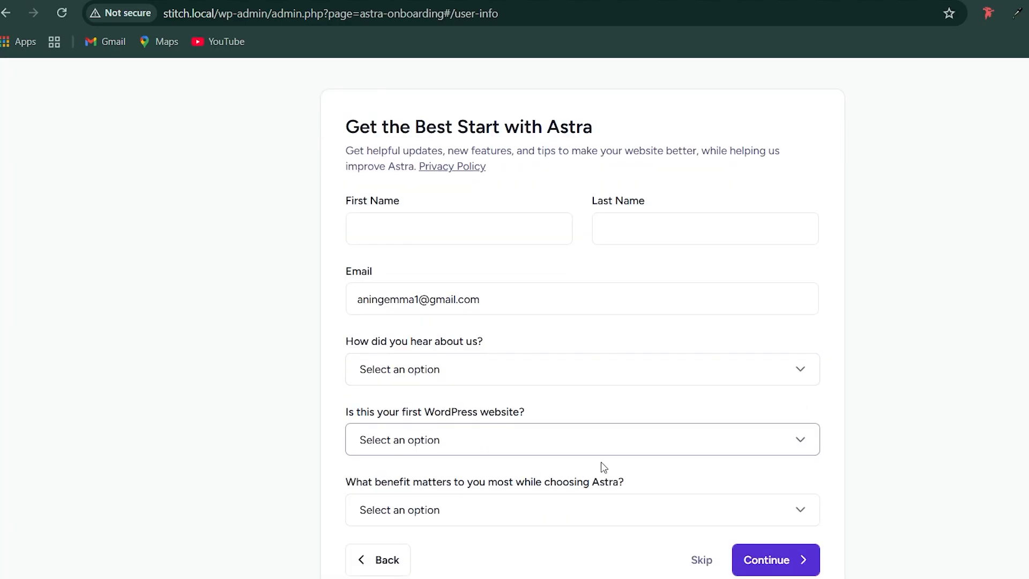
click(702, 567)
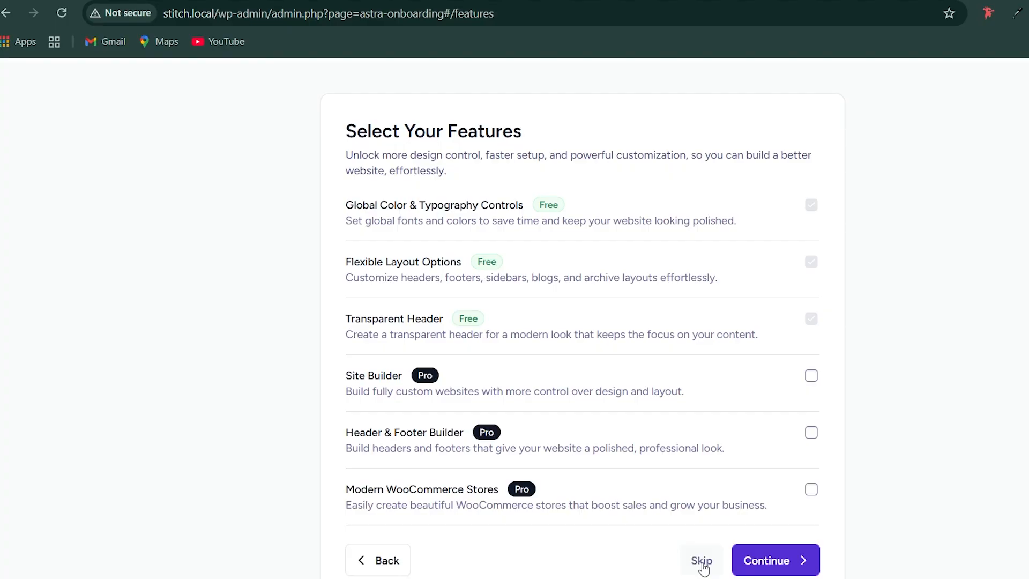
click(702, 567)
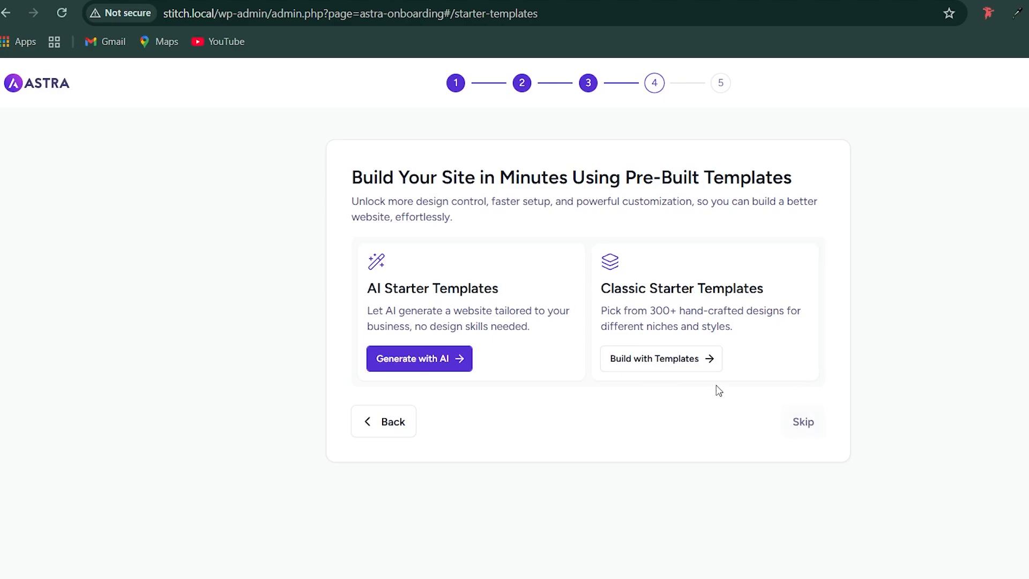
click(663, 358)
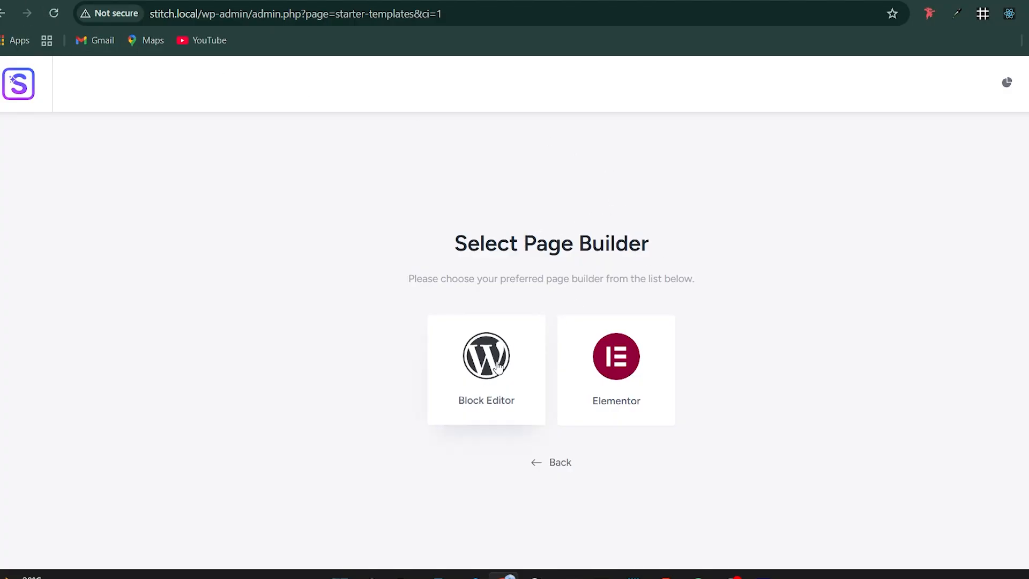
Choose Elementor as the page builder and dismiss the AI Builder offer in the template library
click(626, 365)
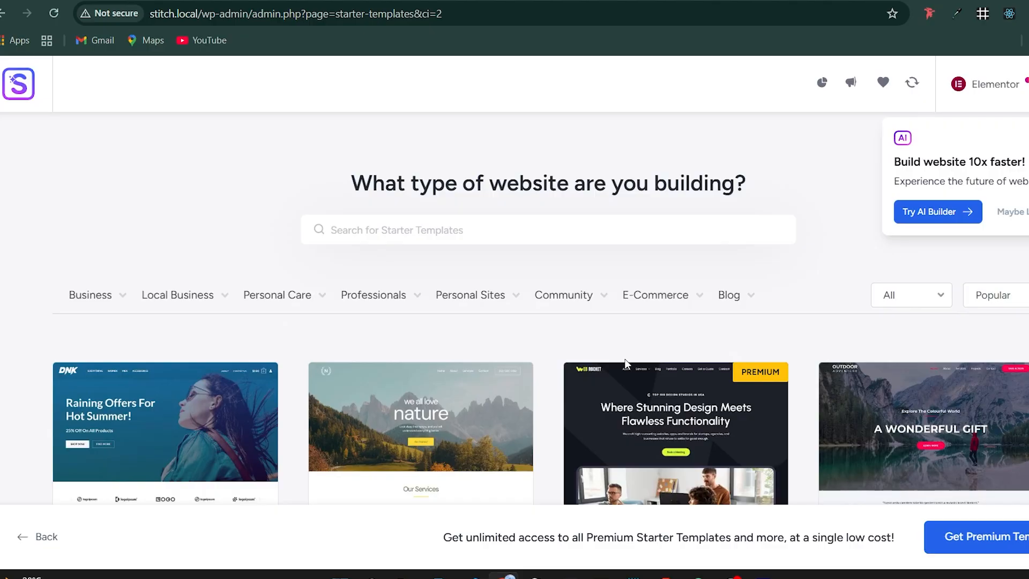
click(1018, 213)
scroll(681, 230, down, 3)
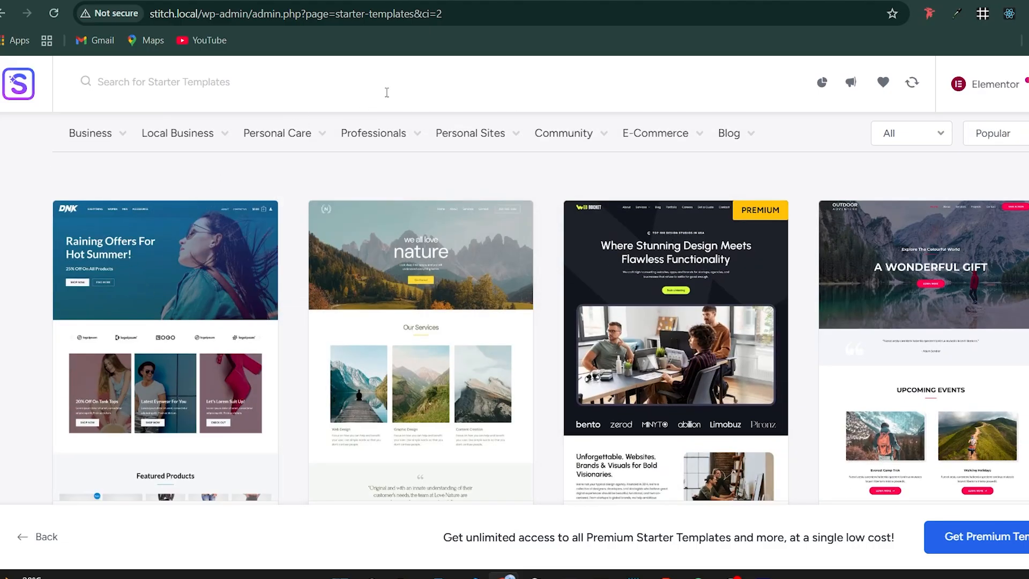
Review the header and hero section of the Savannah Place design in Figma and return to the Starter Templates library
click(289, 1)
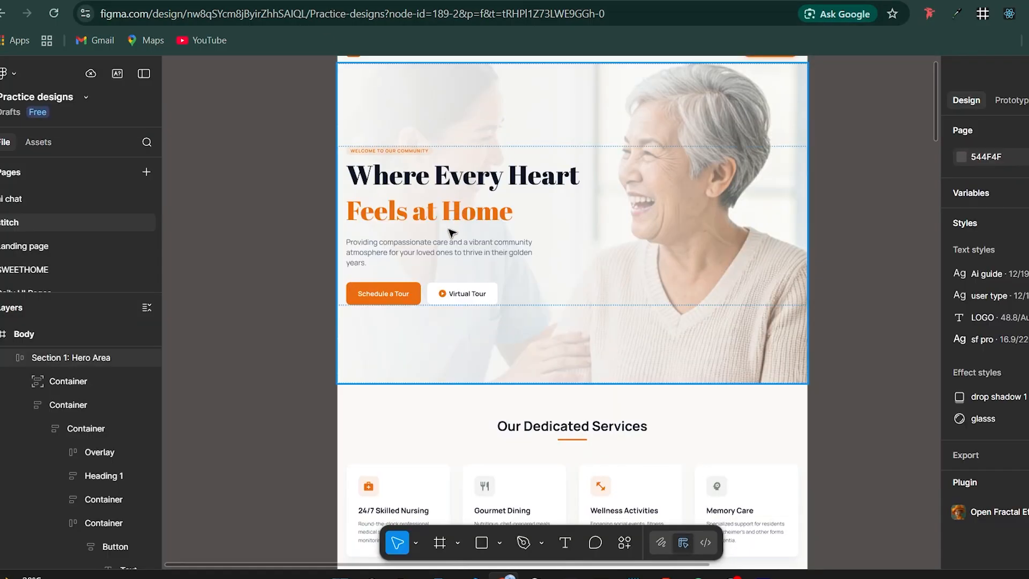
scroll(462, 219, up, 3)
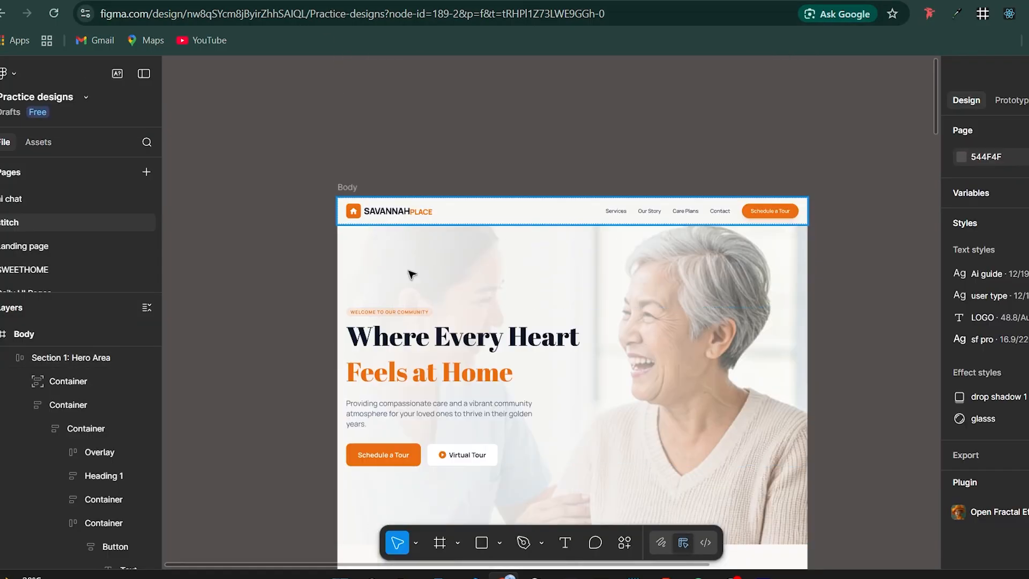
scroll(413, 381, down, 1)
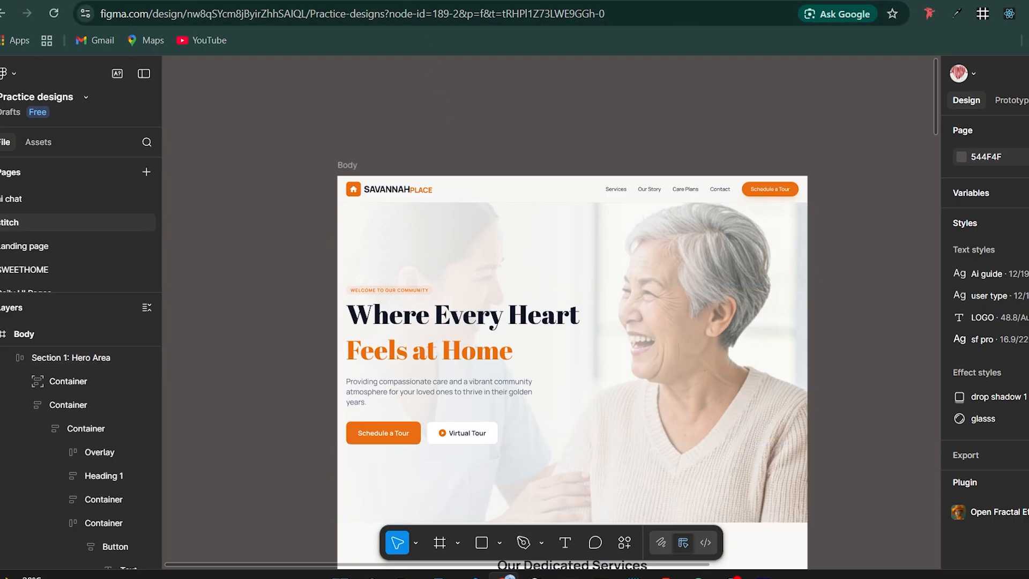
click(419, 2)
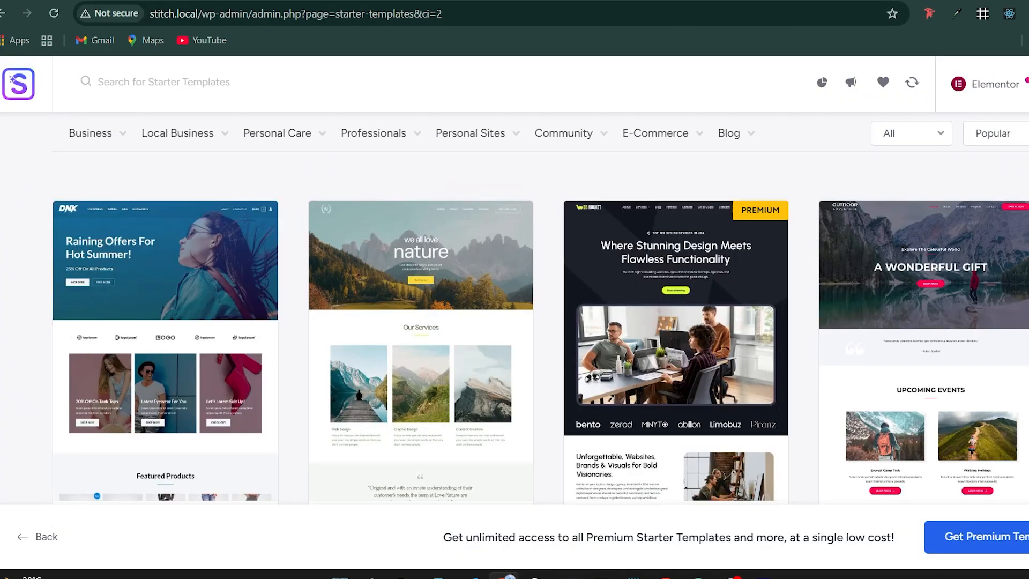
Search the starter templates for care and look through the first matching designs
click(238, 78)
text(care)
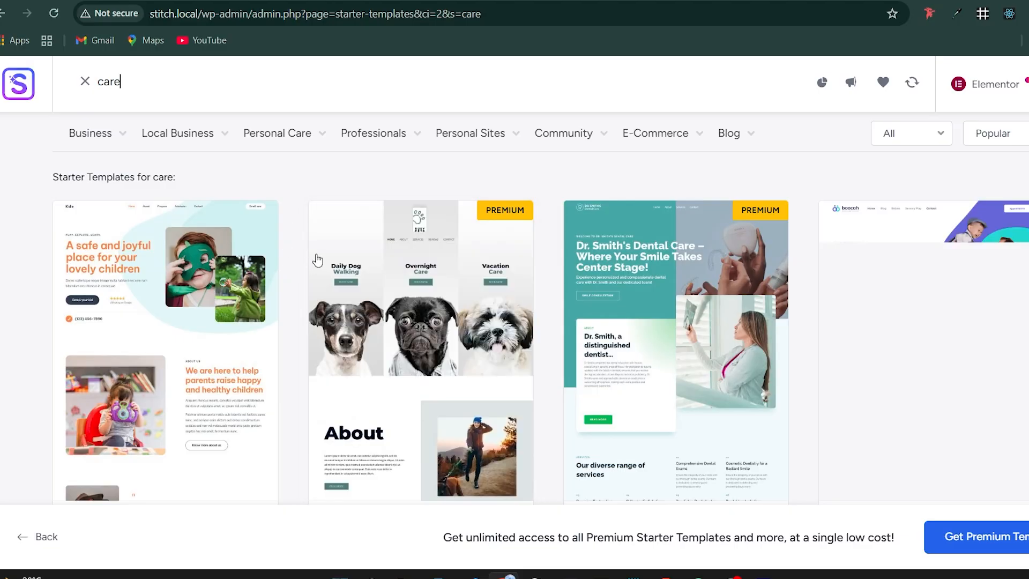
scroll(409, 217, down, 2)
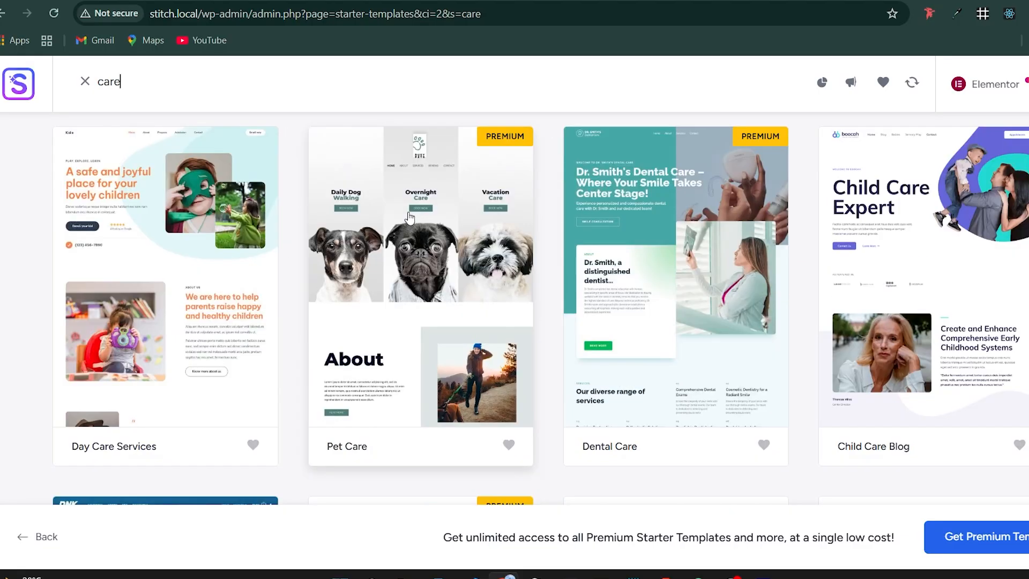
scroll(410, 217, down, 4)
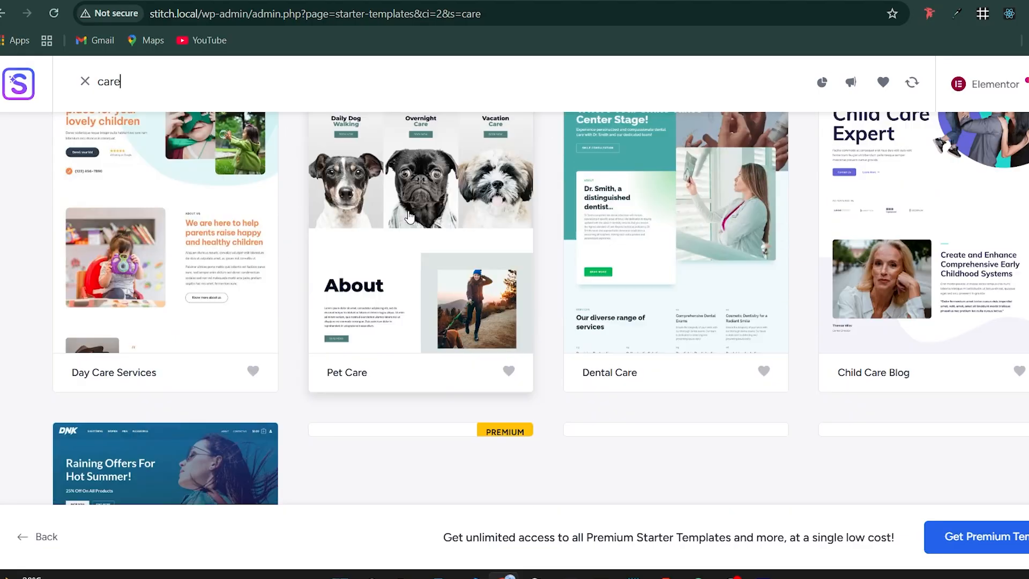
scroll(409, 217, down, 5)
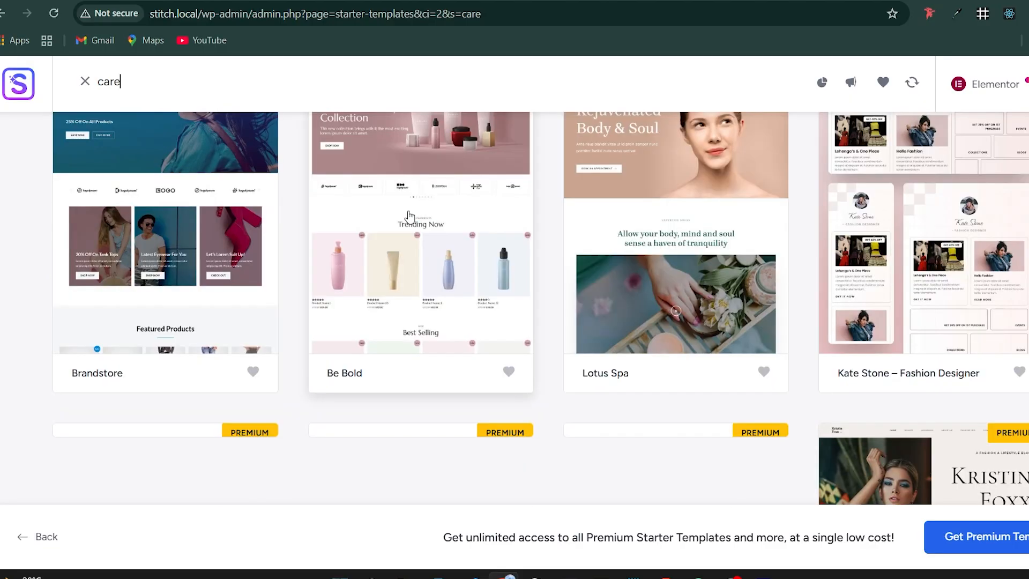
scroll(410, 217, up, 6)
scroll(410, 216, up, 3)
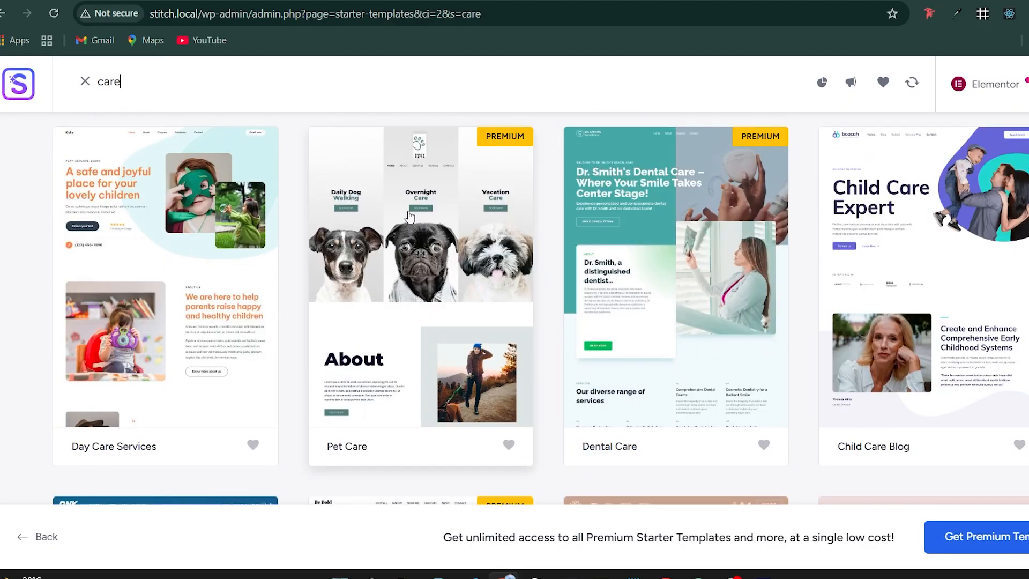
scroll(410, 216, up, 2)
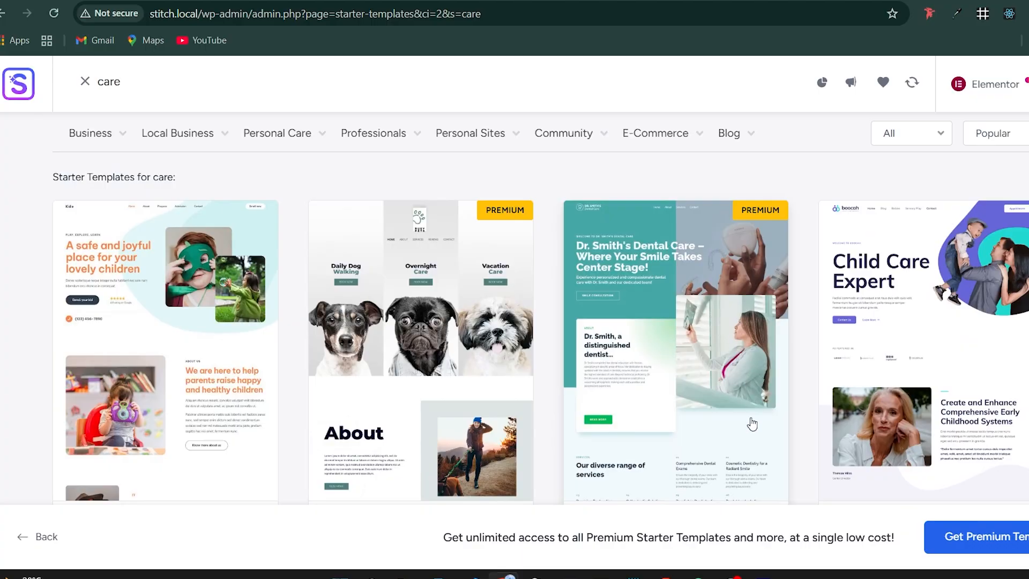
scroll(751, 425, down, 3)
scroll(750, 423, down, 5)
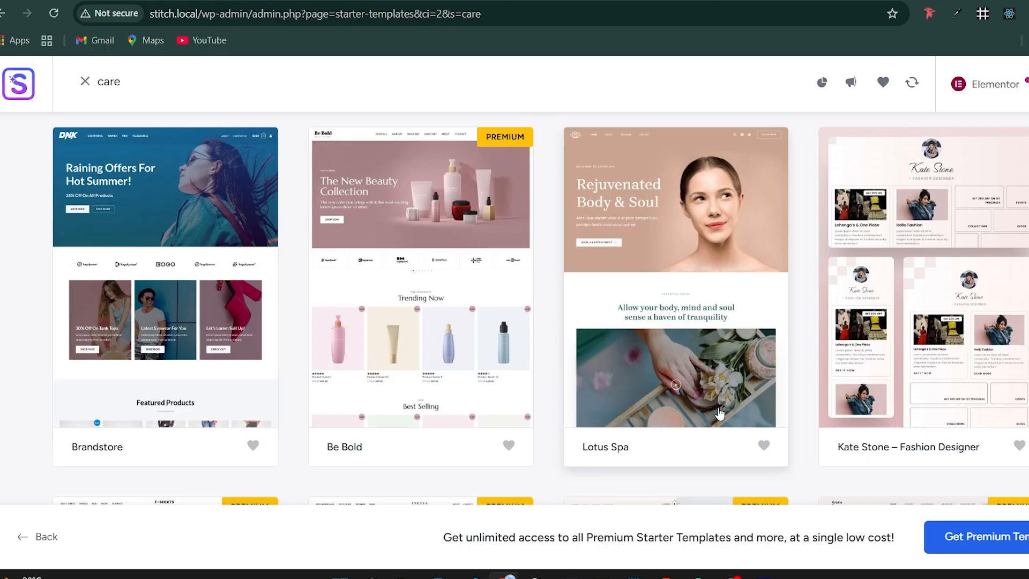
click(411, 206)
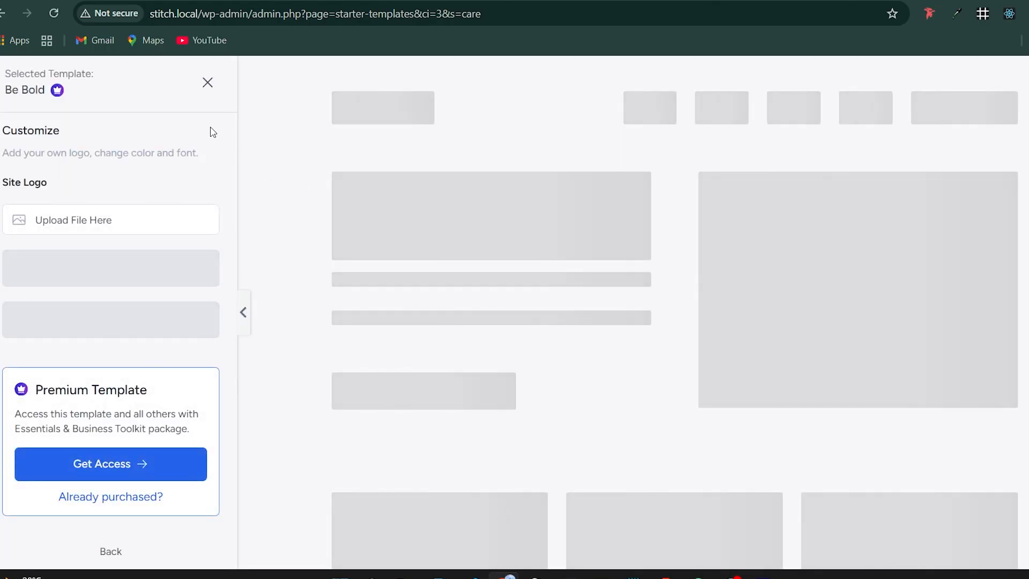
click(202, 85)
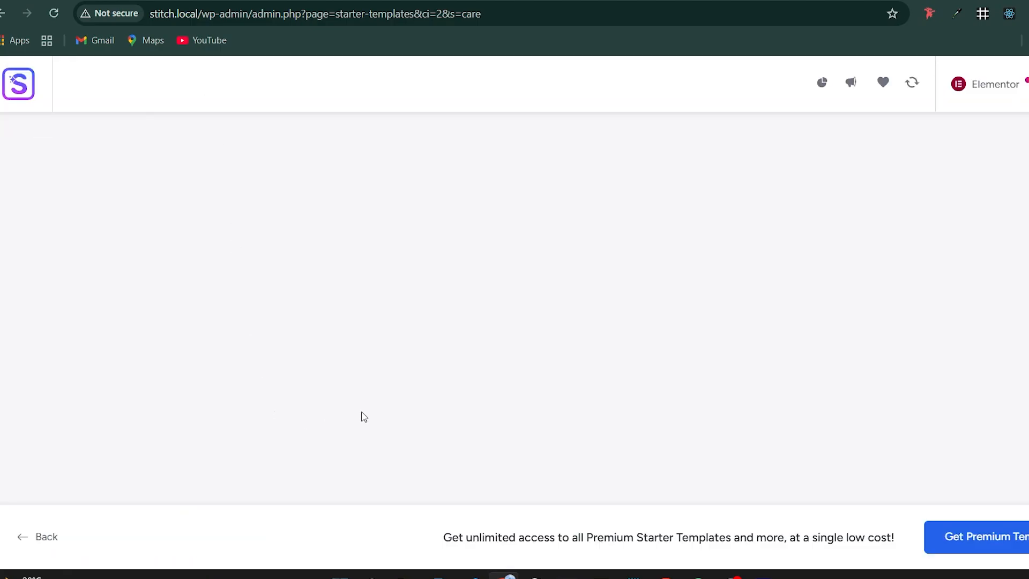
Browse further through the care templates and select the free gardening template Earthly Elegance
scroll(422, 314, down, 2)
scroll(422, 315, down, 6)
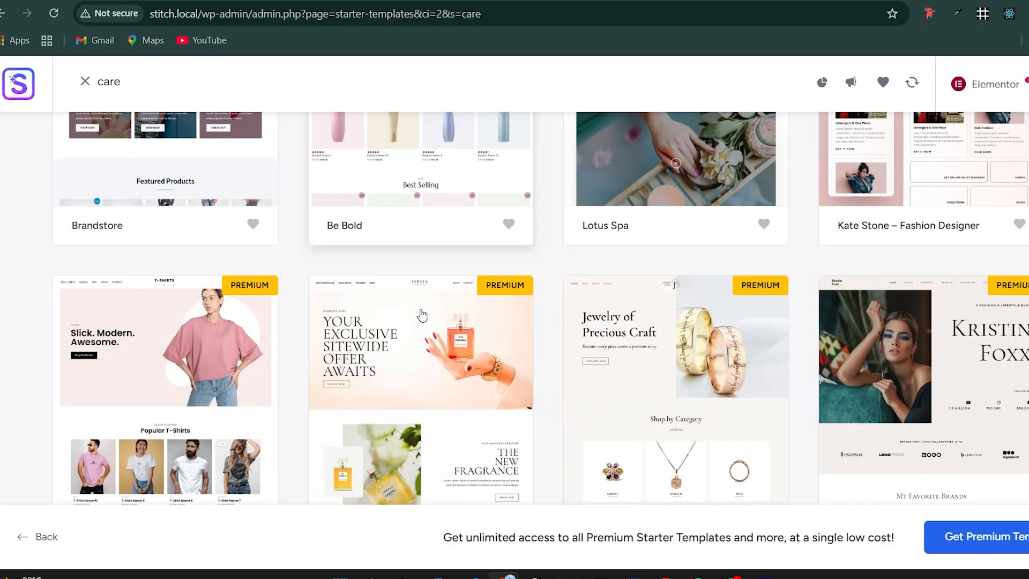
scroll(422, 314, down, 3)
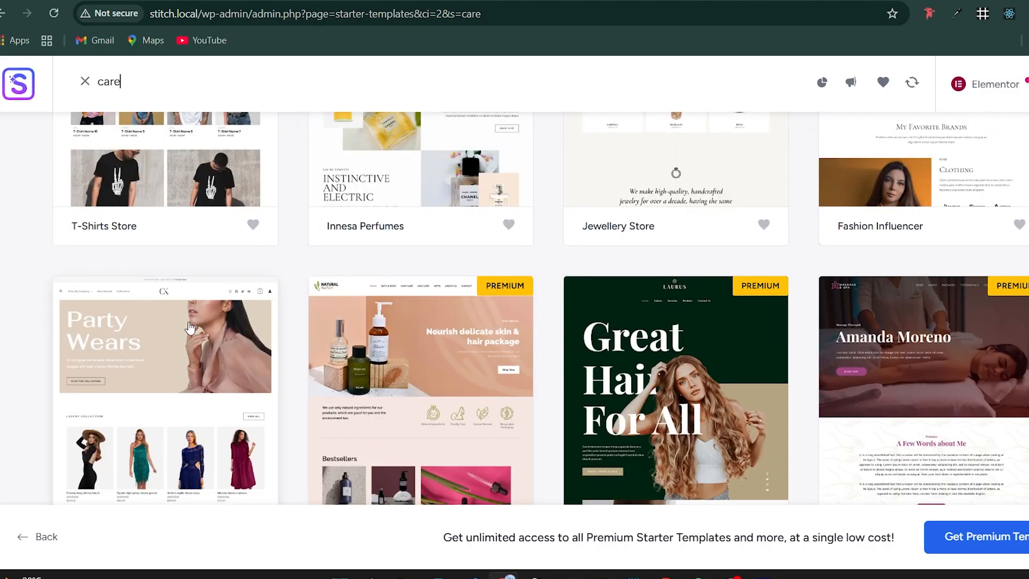
scroll(536, 300, down, 4)
scroll(686, 291, down, 3)
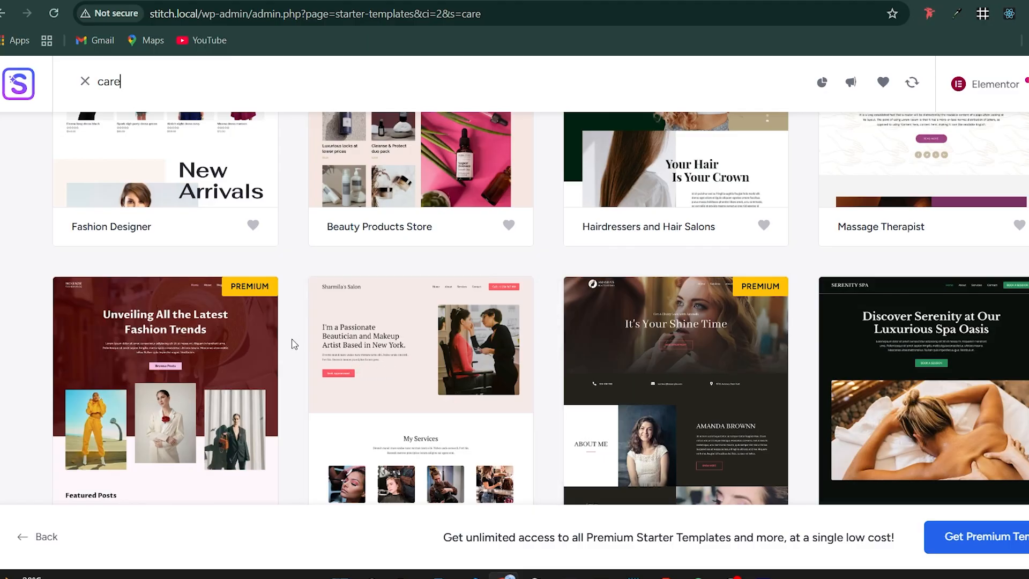
scroll(294, 339, down, 7)
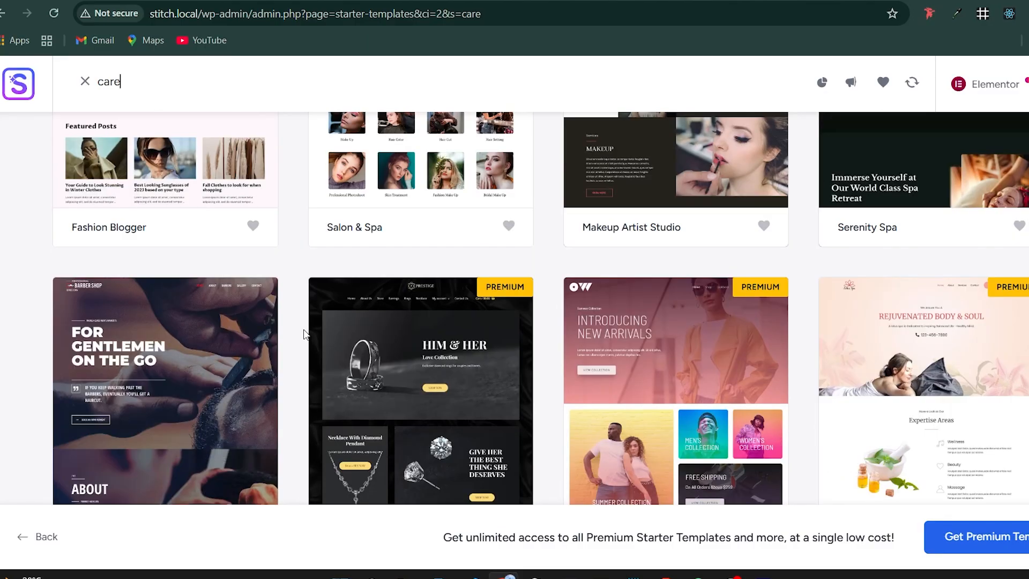
scroll(304, 333, down, 7)
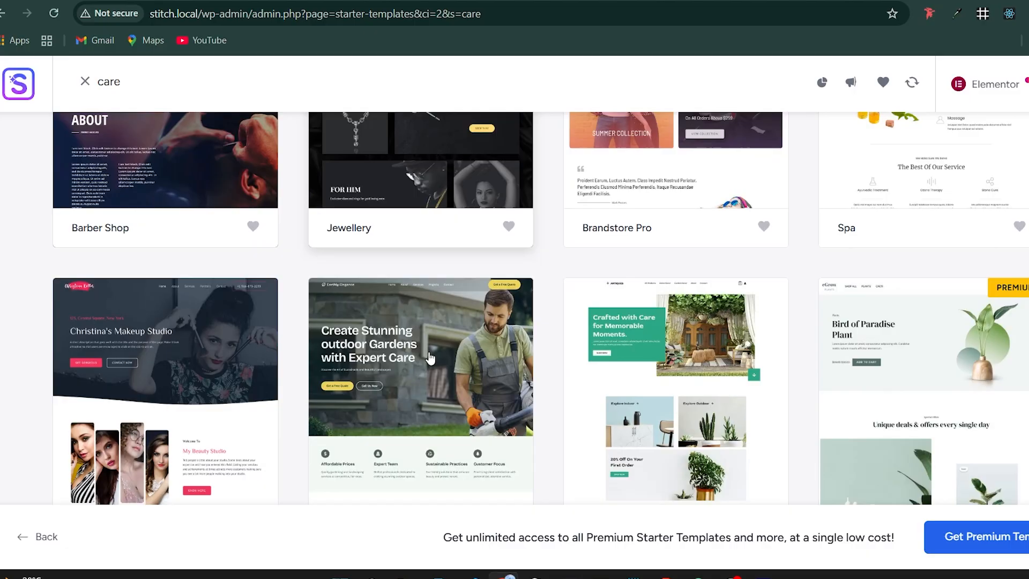
scroll(429, 357, up, 8)
scroll(429, 357, down, 10)
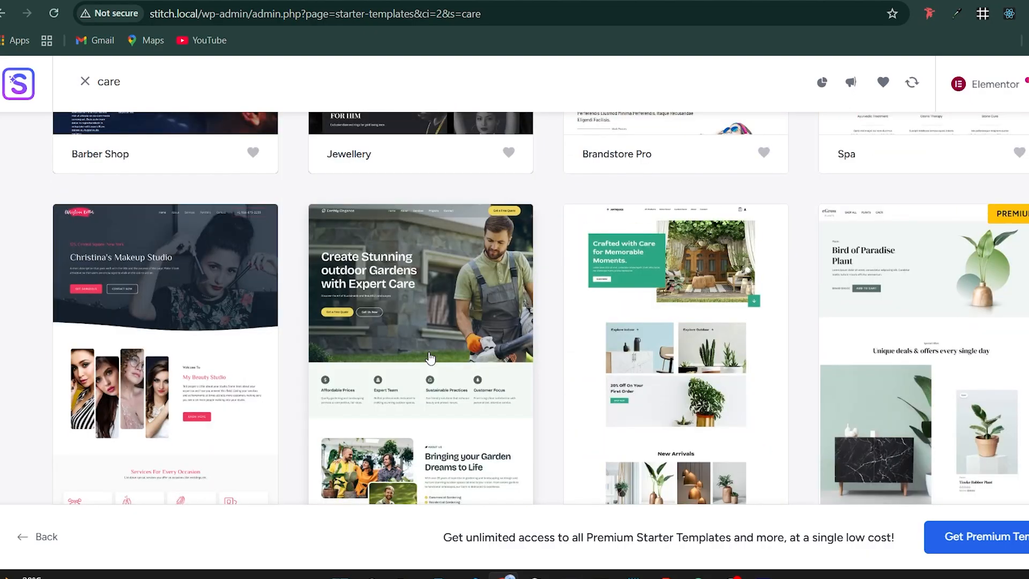
click(428, 254)
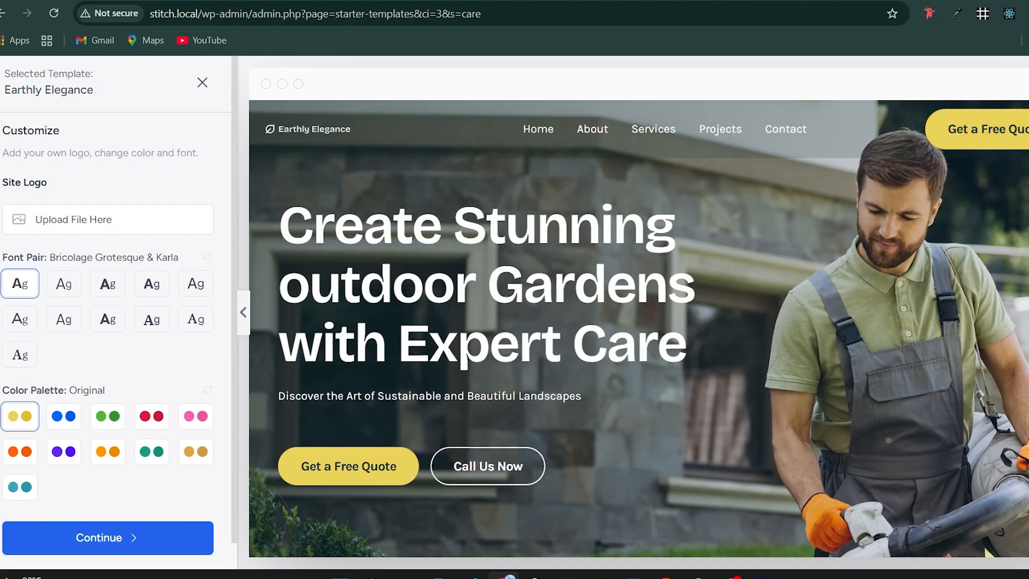
Review the Earthly Elegance preview from the hero through the services section down to the footer
scroll(638, 328, down, 20)
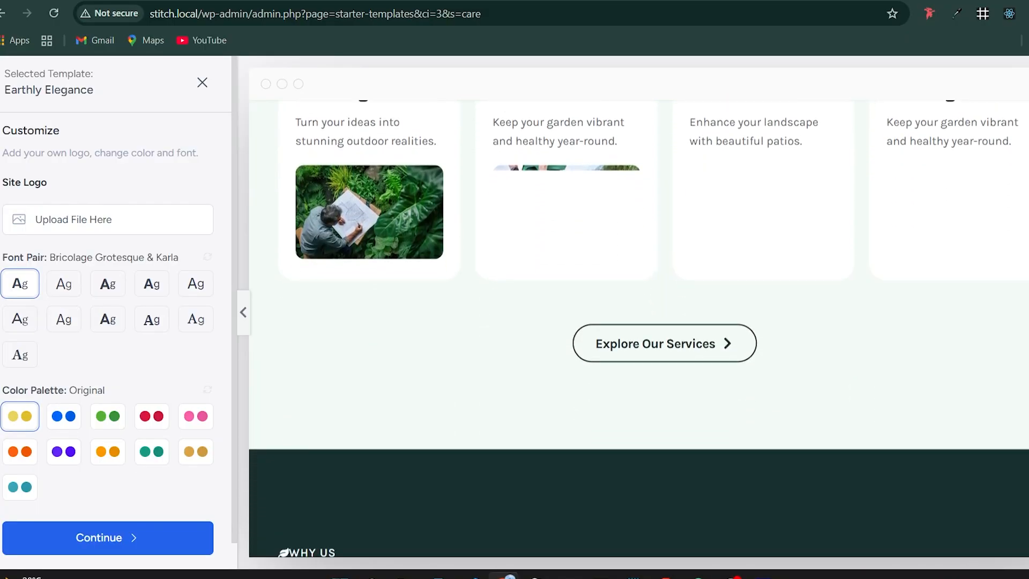
scroll(638, 328, down, 20)
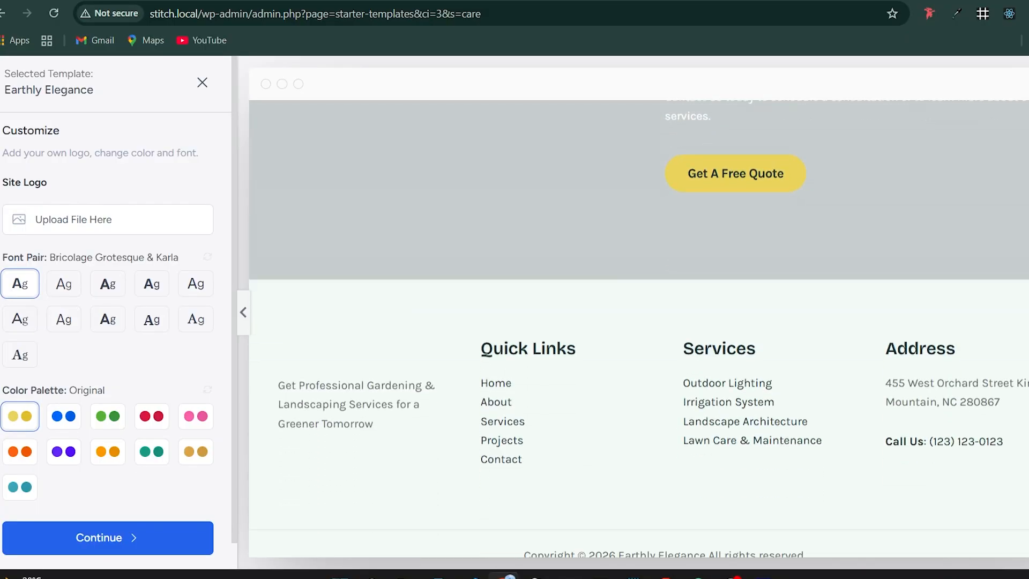
scroll(638, 328, up, 20)
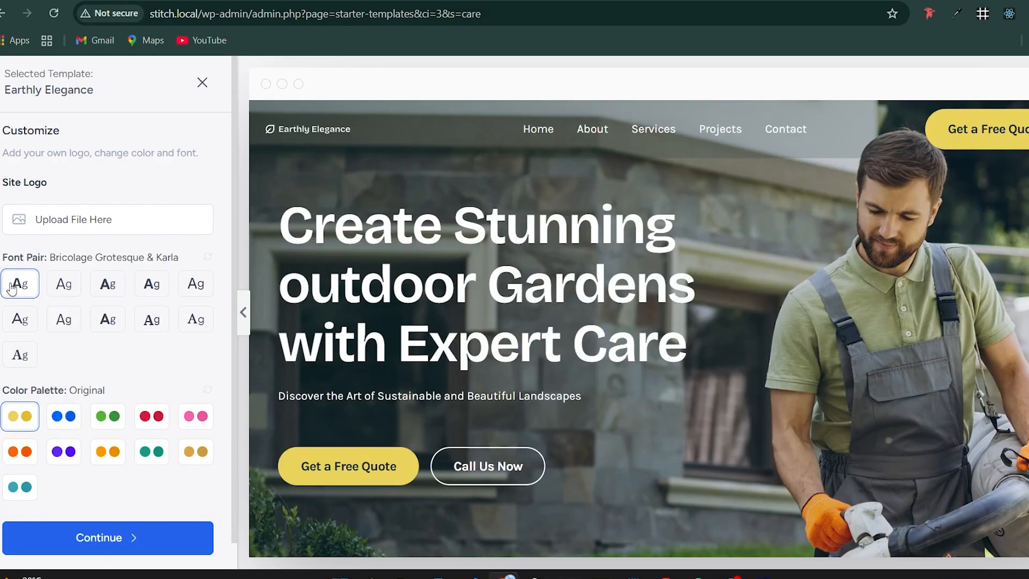
Try other font pairs on the template, including Lexend & DM Sans, and restore Bricolage Grotesque & Karla
click(67, 289)
click(104, 285)
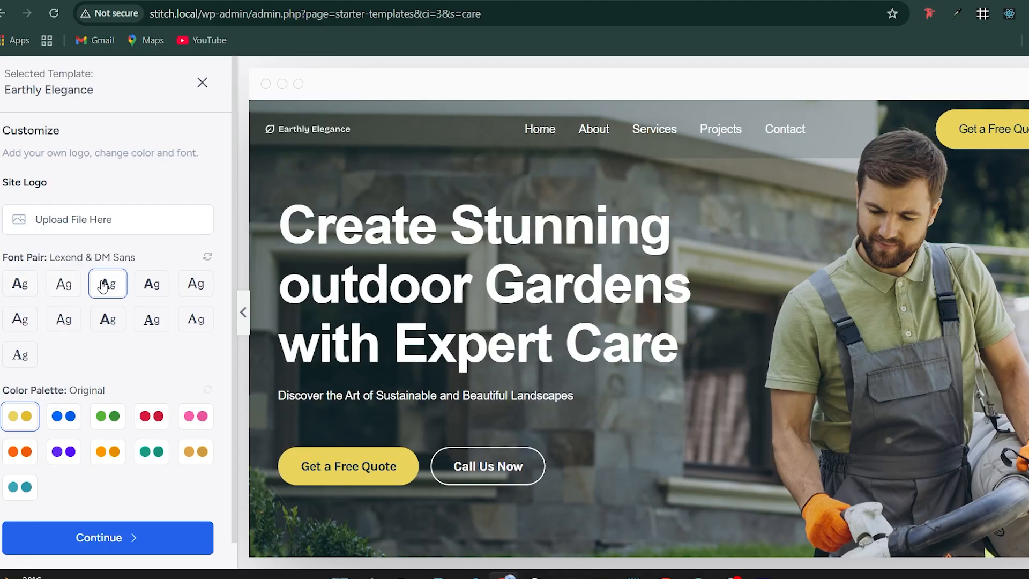
click(155, 285)
click(20, 284)
scroll(107, 324, down, 1)
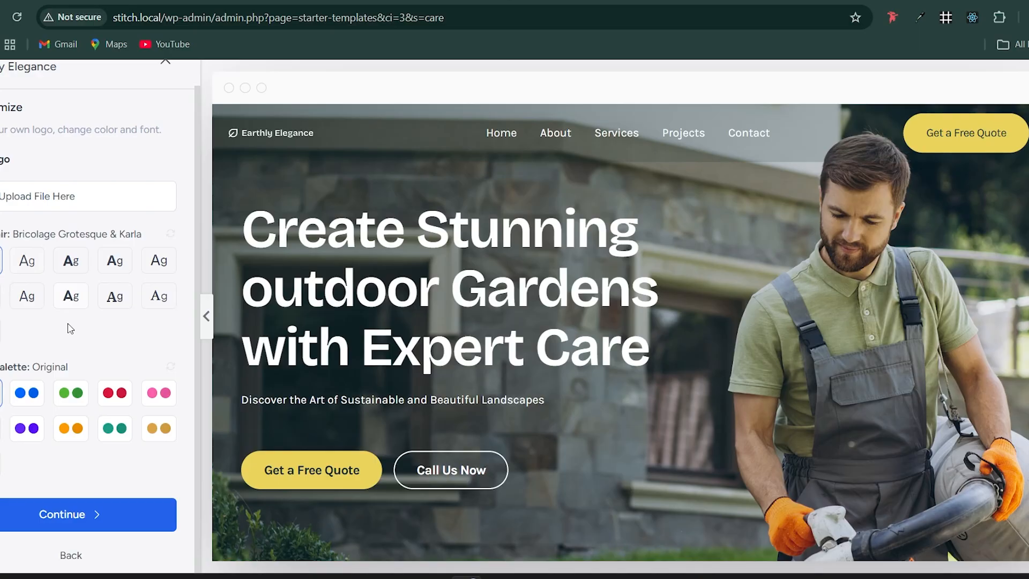
scroll(70, 327, up, 1)
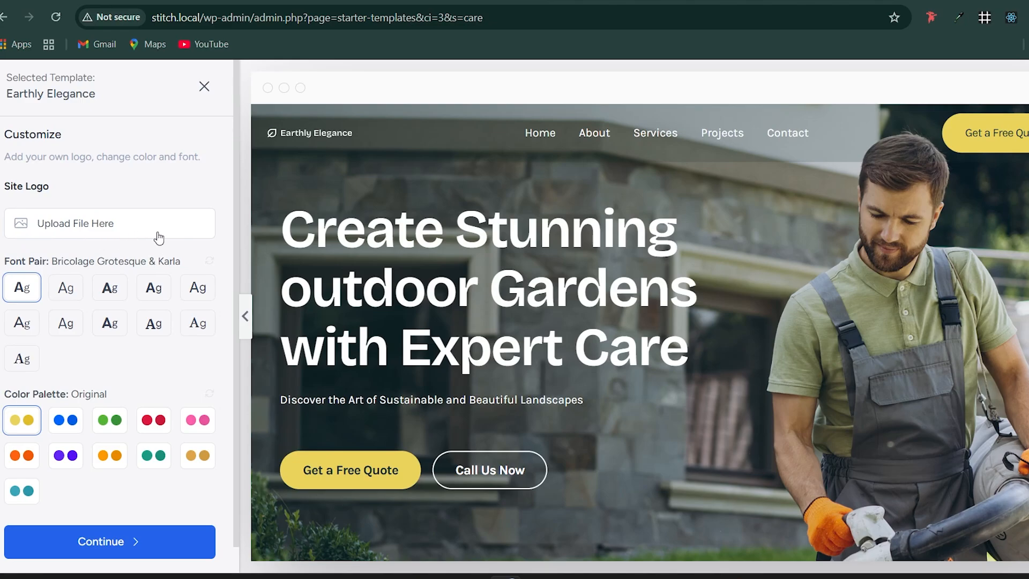
Set the site logo to the cropped 512 by 512 pixel wand image from the media library
scroll(94, 371, down, 1)
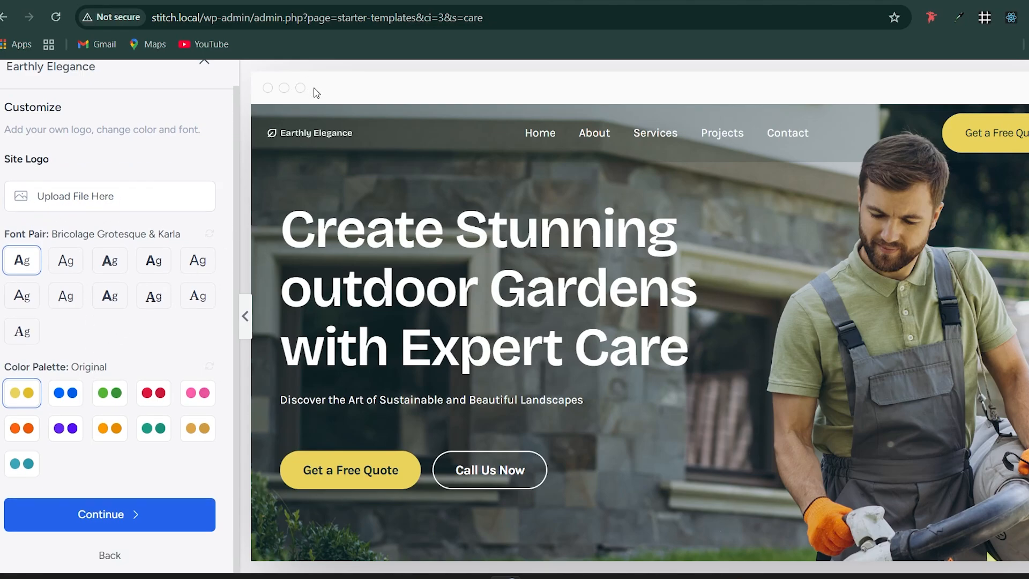
click(58, 206)
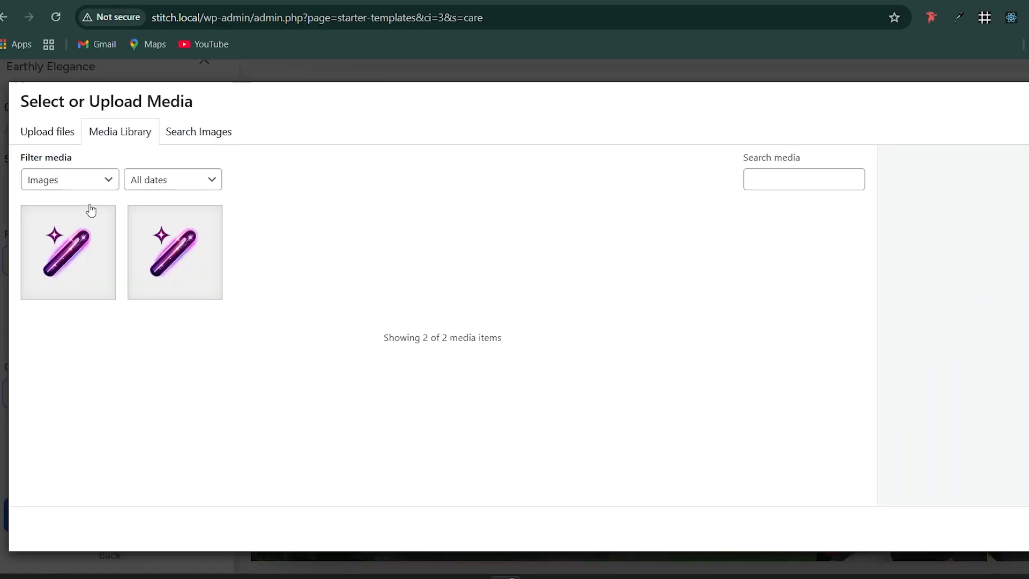
click(82, 247)
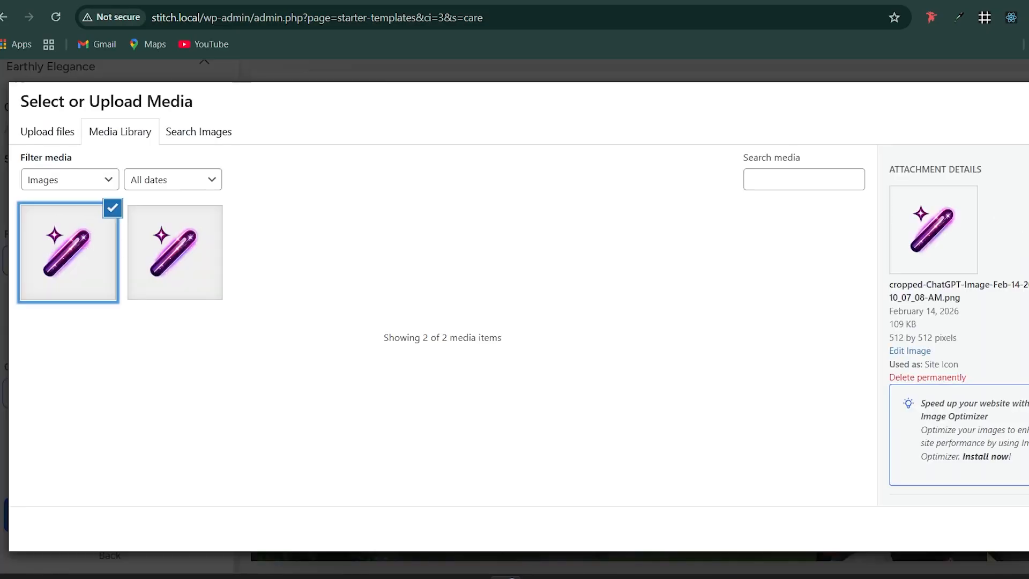
click(1026, 528)
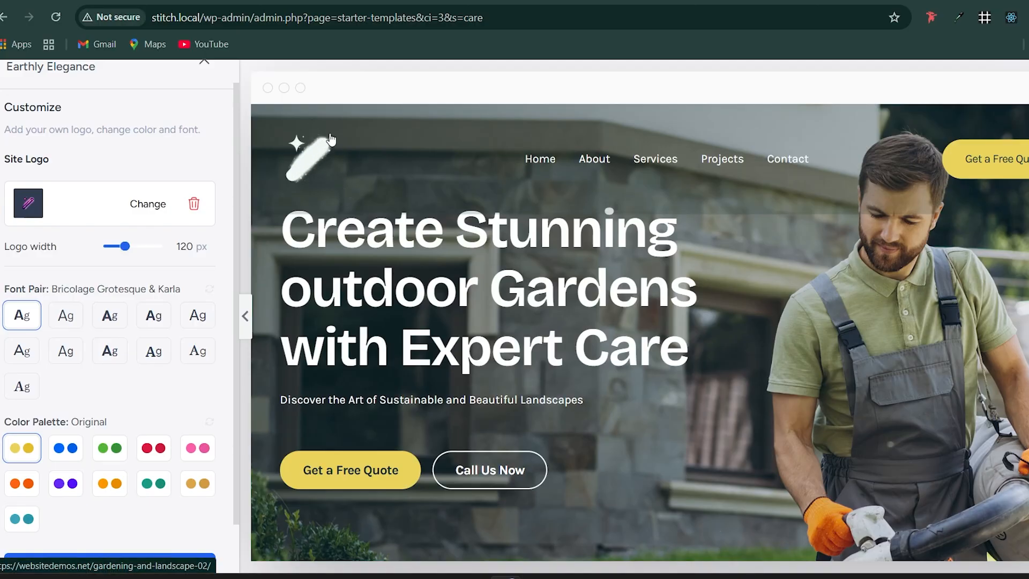
Compare several color palettes on the template and apply the orange Style 7 palette
scroll(86, 386, down, 2)
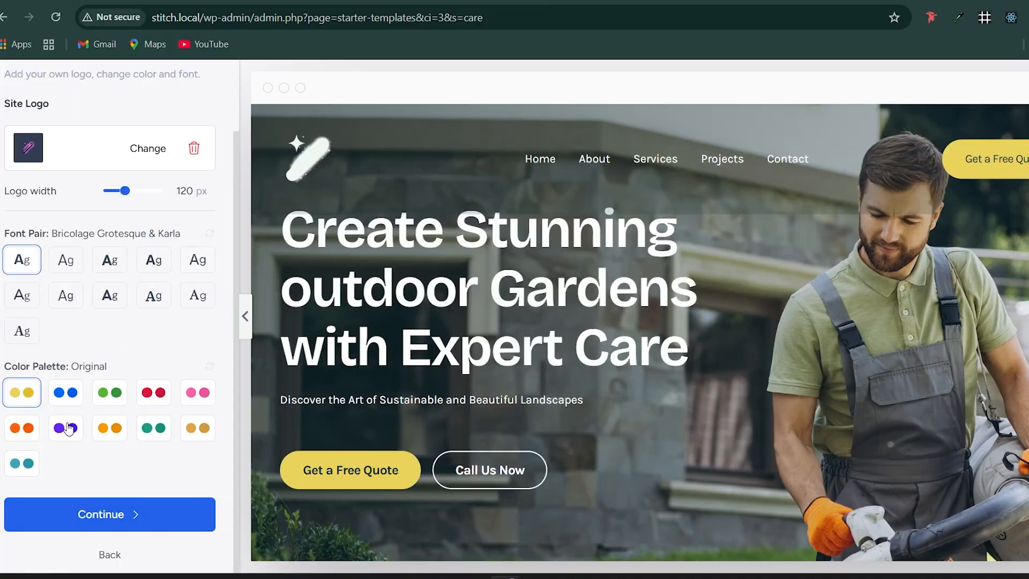
click(111, 429)
click(157, 429)
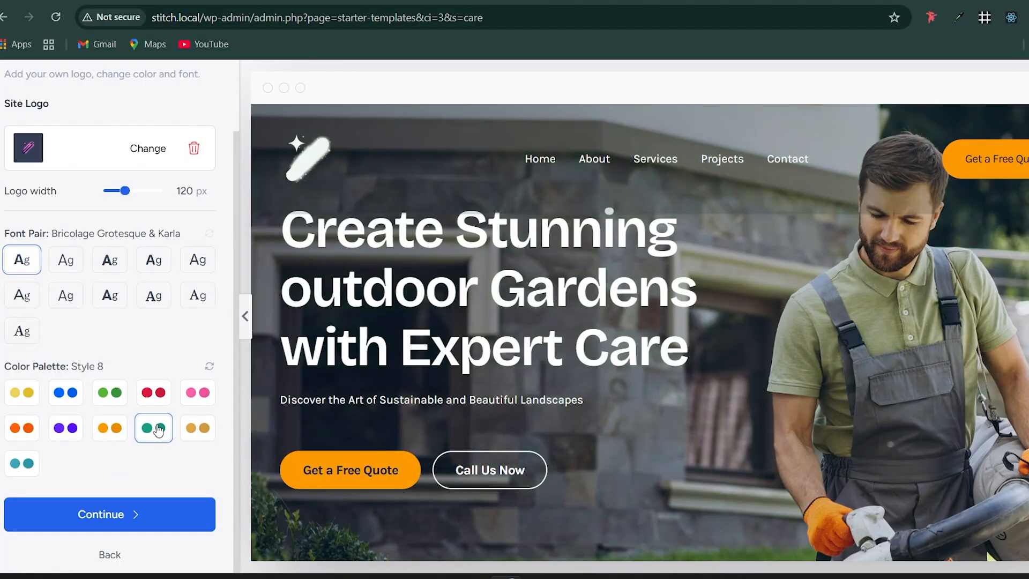
click(196, 429)
click(111, 429)
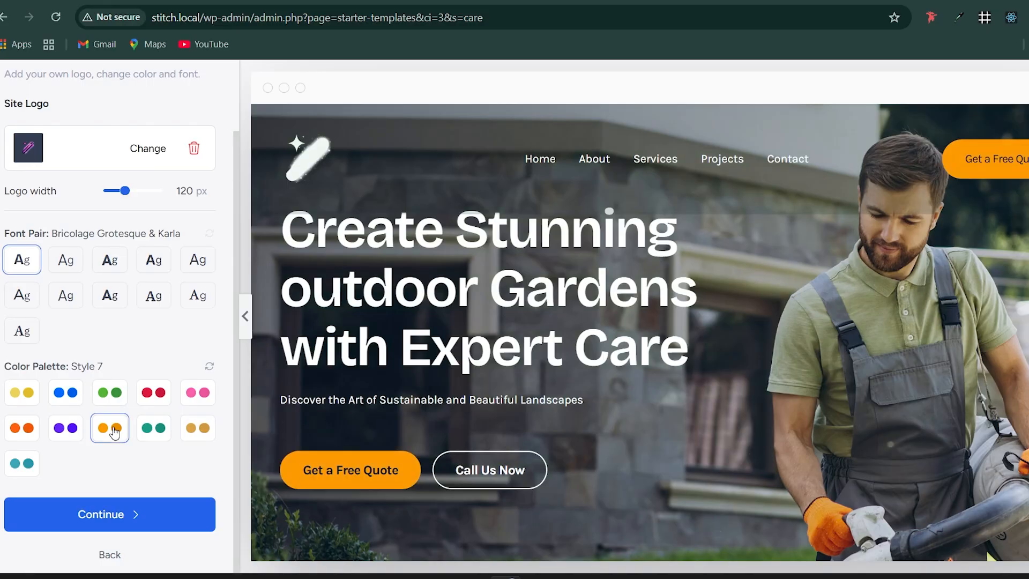
Continue with the customized Earthly Elegance template and build the website from it
scroll(575, 180, down, 1)
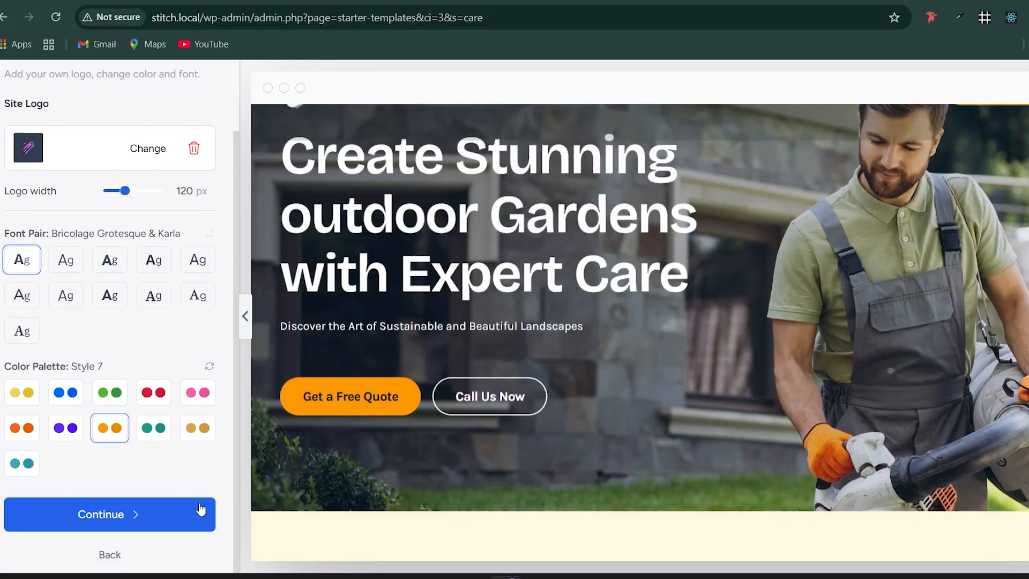
click(166, 514)
scroll(706, 312, down, 2)
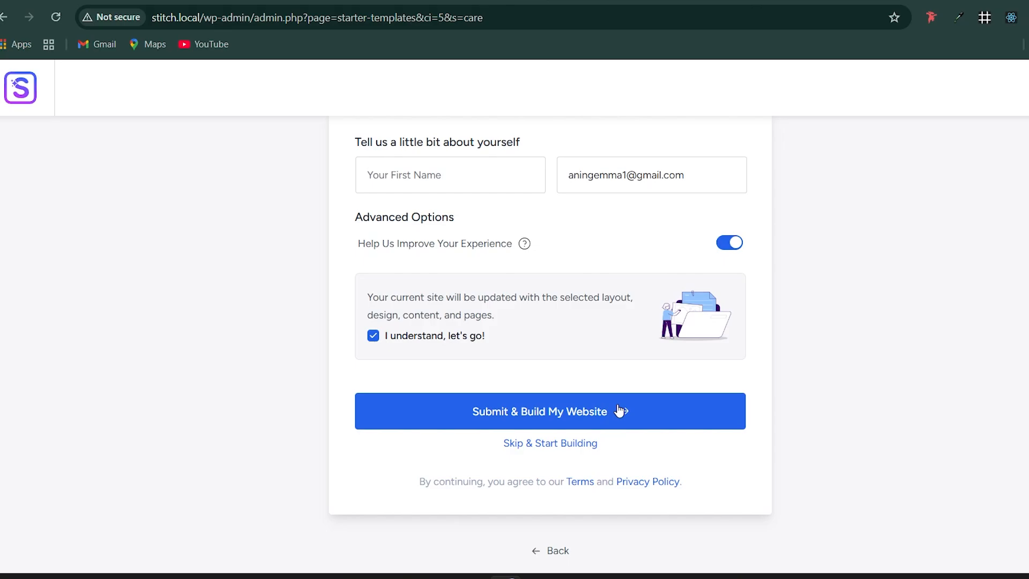
scroll(616, 409, up, 3)
scroll(617, 409, down, 1)
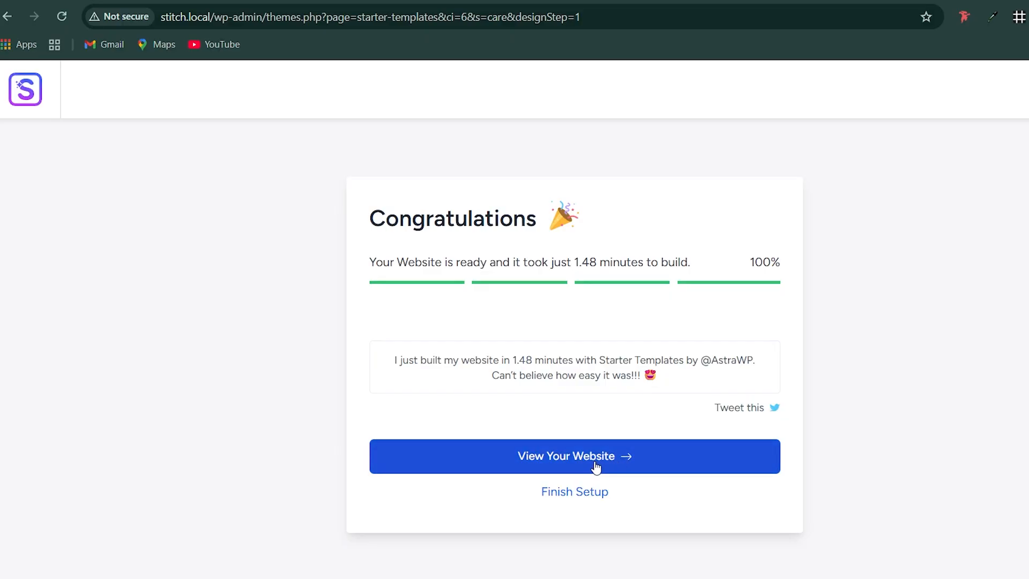
Go on to the finish-setup checklist and open the live stitch site in a new tab
right_click(569, 445)
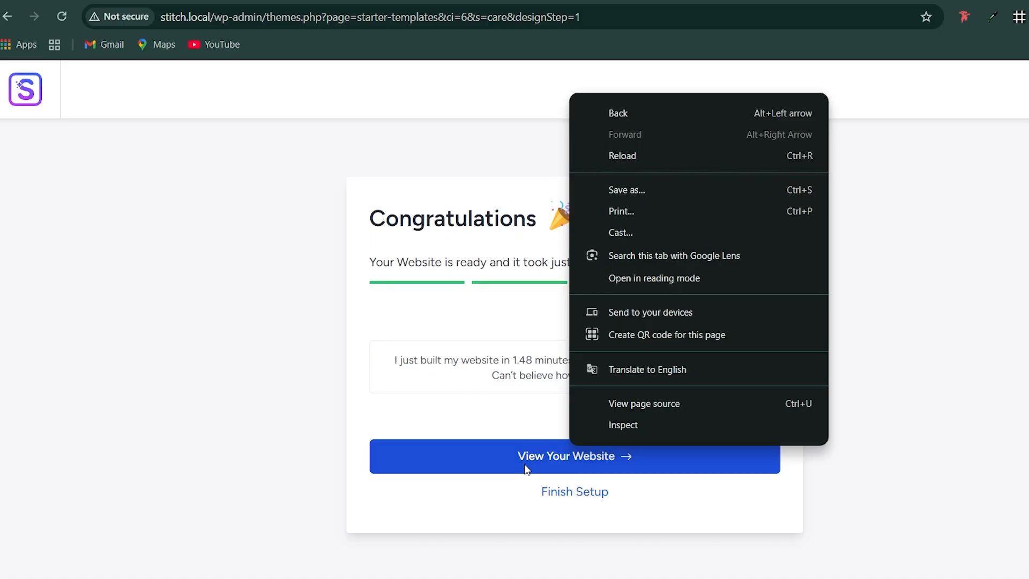
click(570, 494)
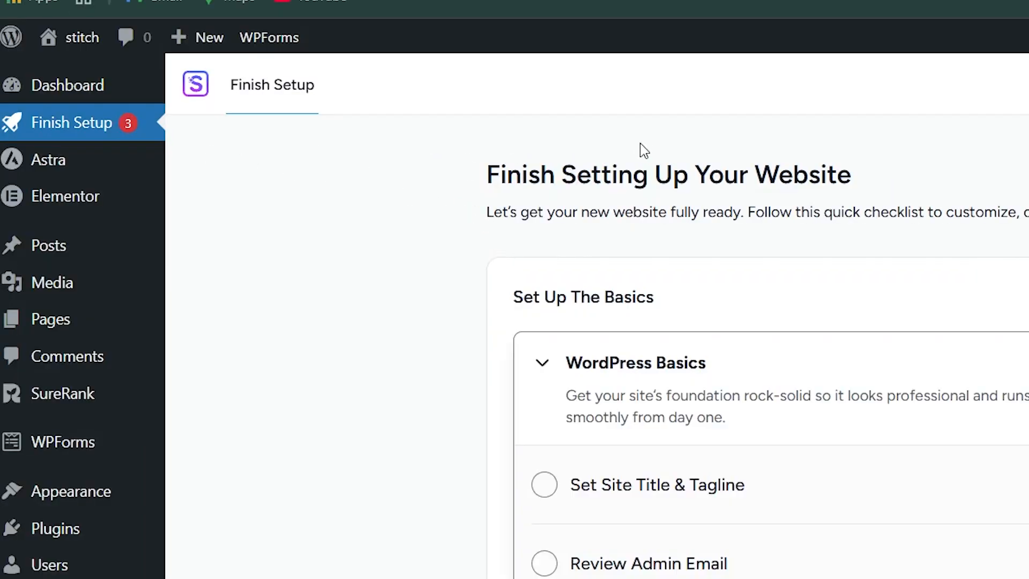
mouse_move(69, 41)
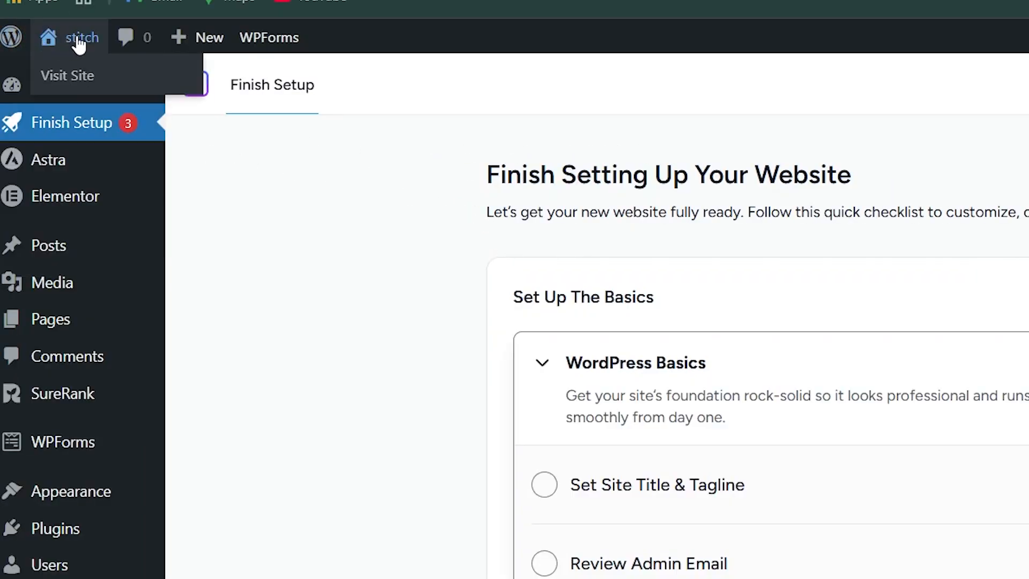
right_click(70, 72)
click(126, 88)
key(ctrl+Tab)
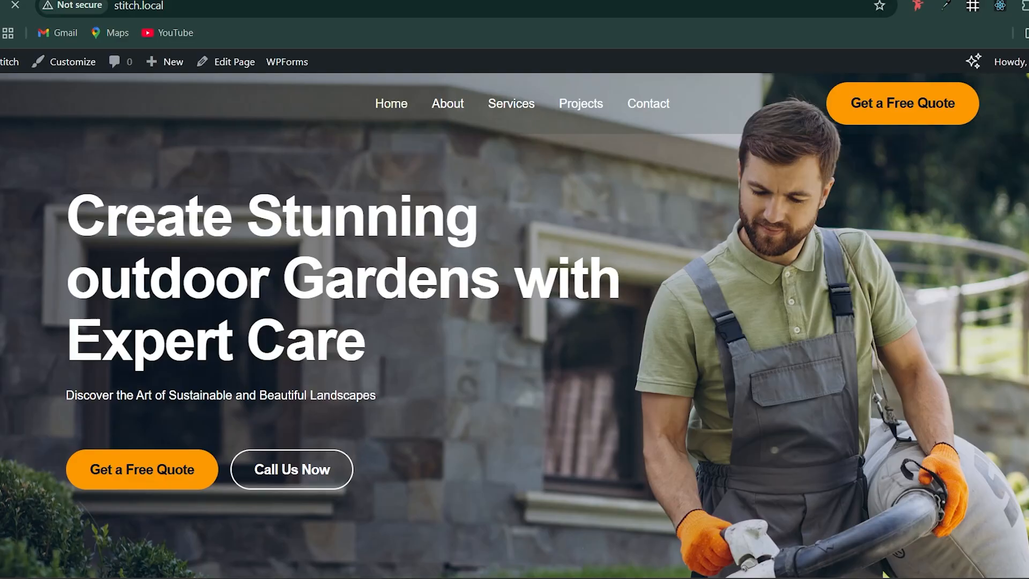
Review the live home page's hero and feature sections and open the page for editing in Elementor
scroll(420, 227, down, 15)
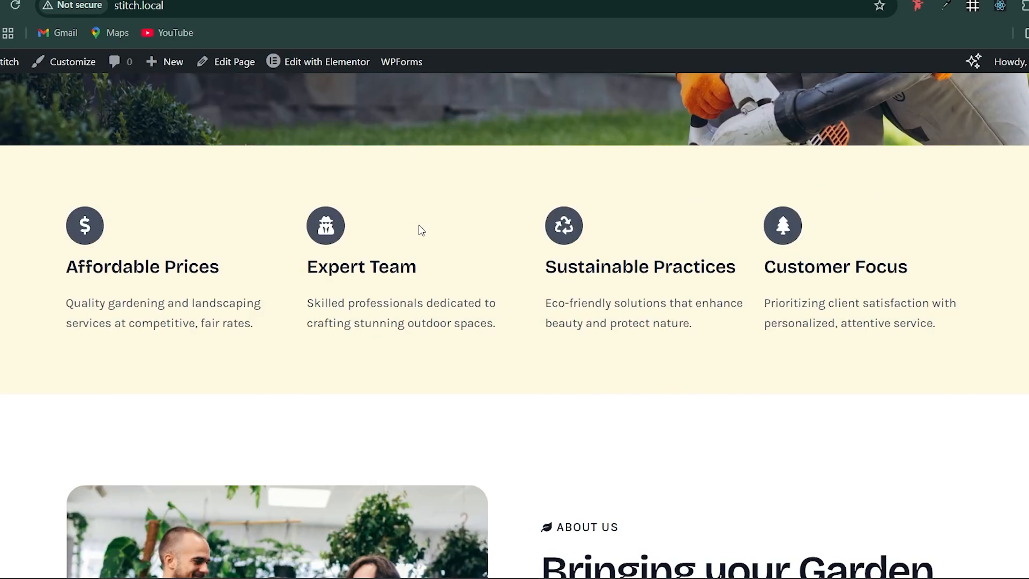
scroll(420, 229, up, 15)
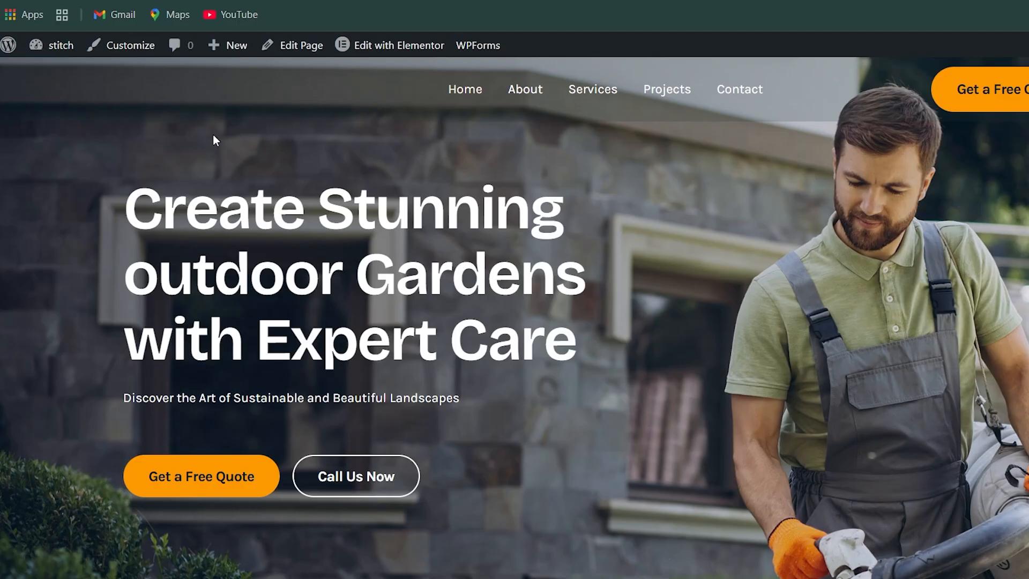
mouse_move(393, 50)
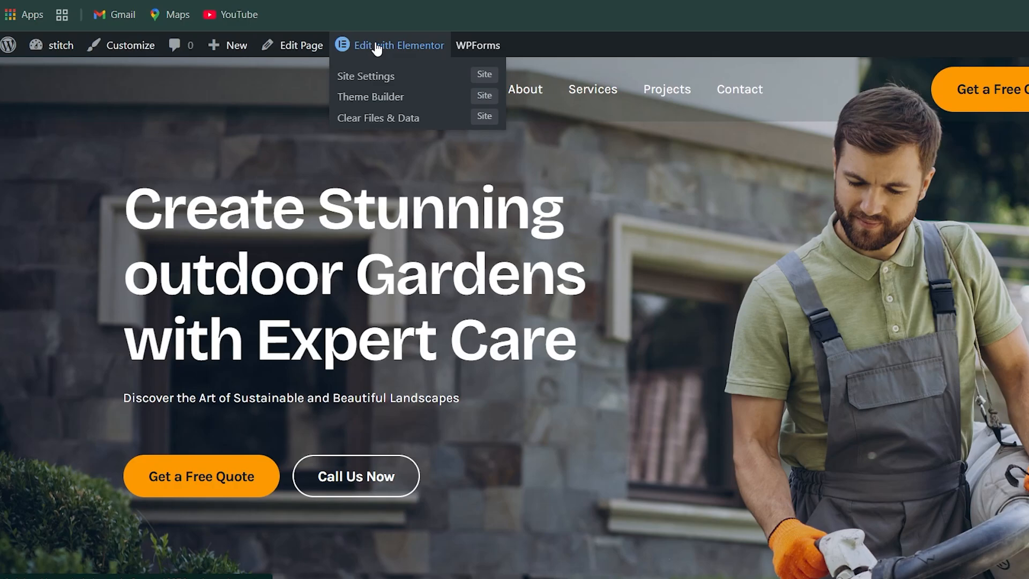
Open the list of all pages on the site
mouse_move(9, 51)
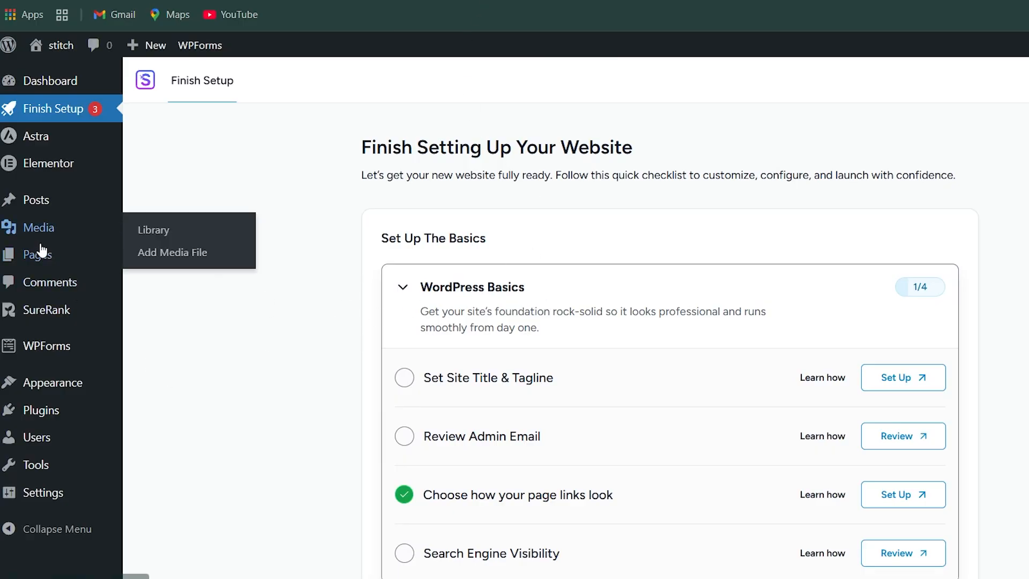
mouse_move(37, 261)
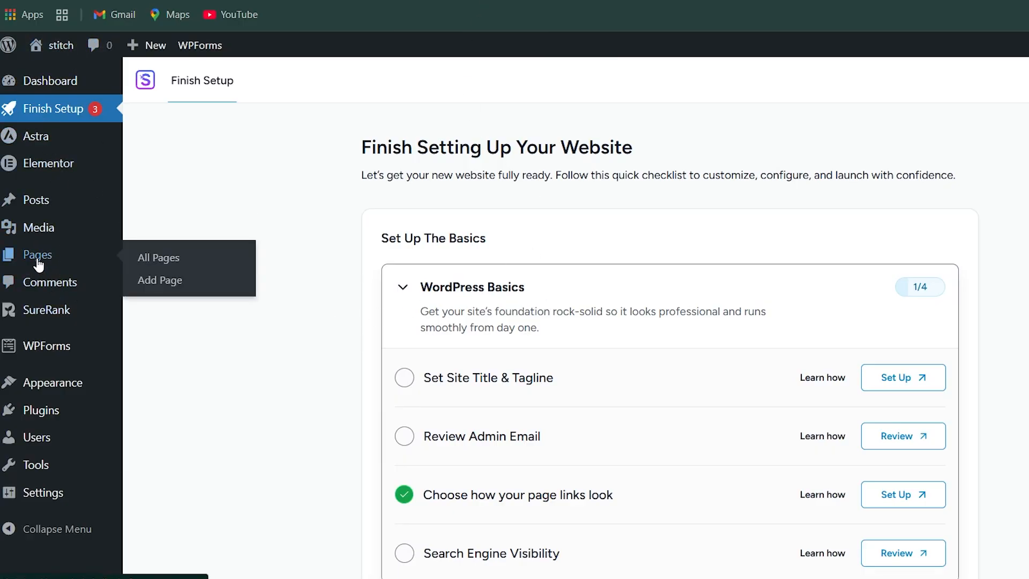
click(154, 257)
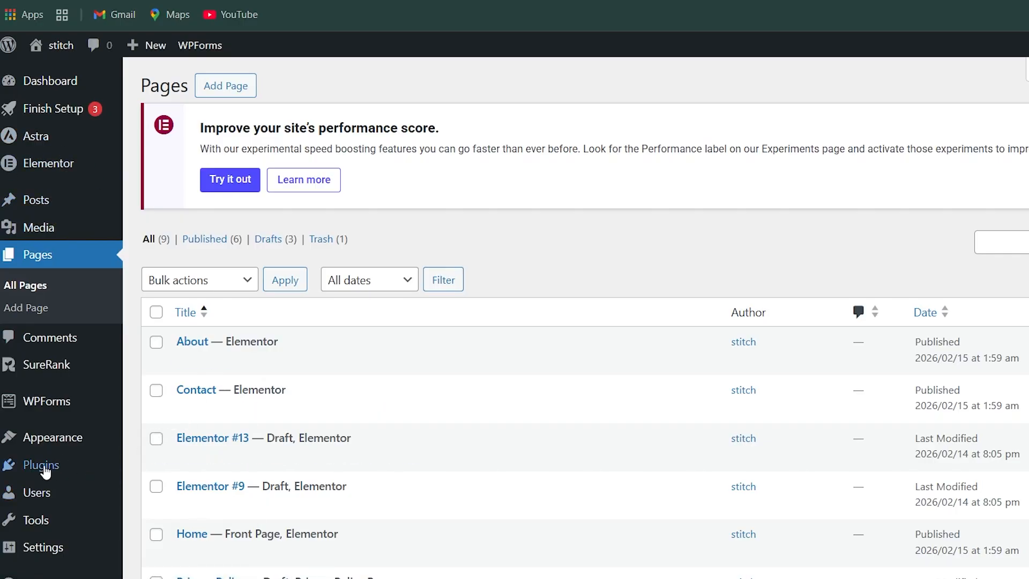
Open the installed themes and start customizing the active Astra theme
mouse_move(45, 443)
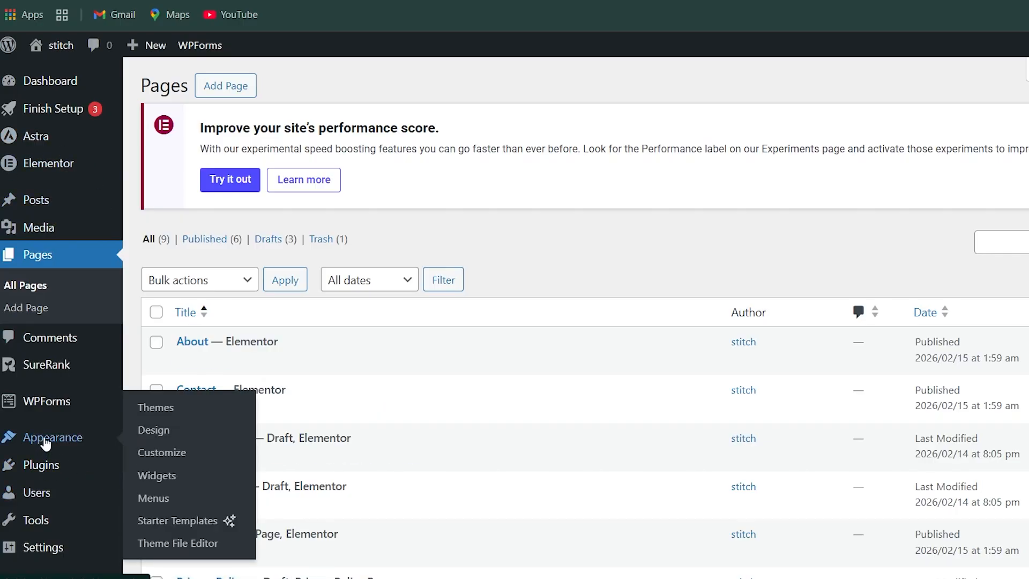
click(46, 442)
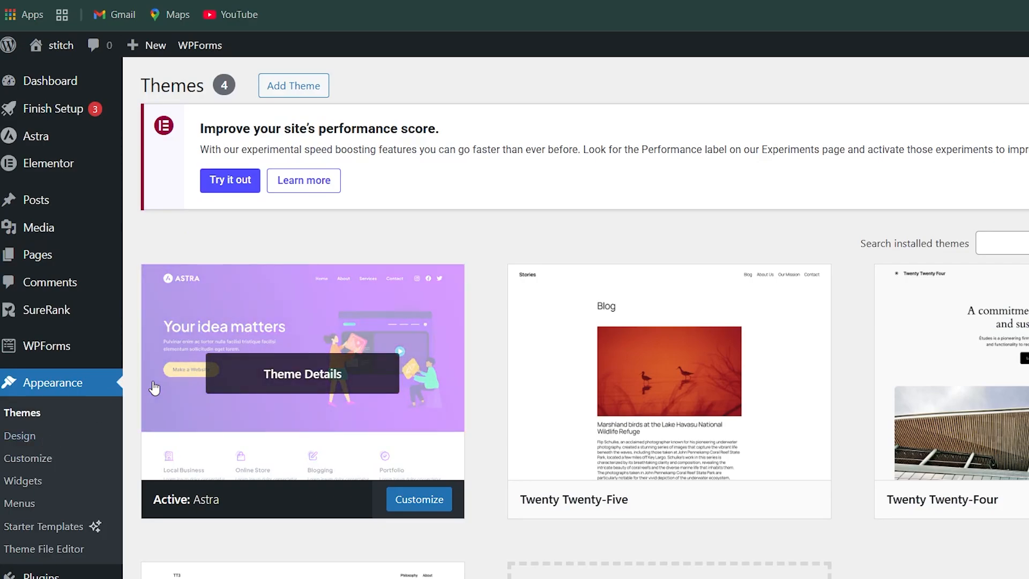
click(431, 505)
click(429, 505)
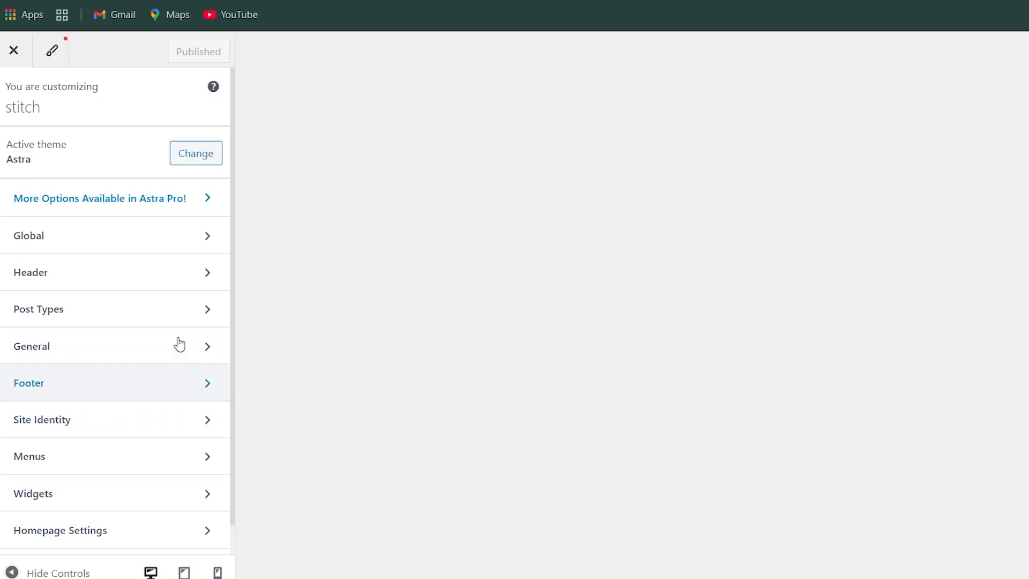
Examine the header's site title and logo settings, including logo width, tagline and visibility options
click(165, 278)
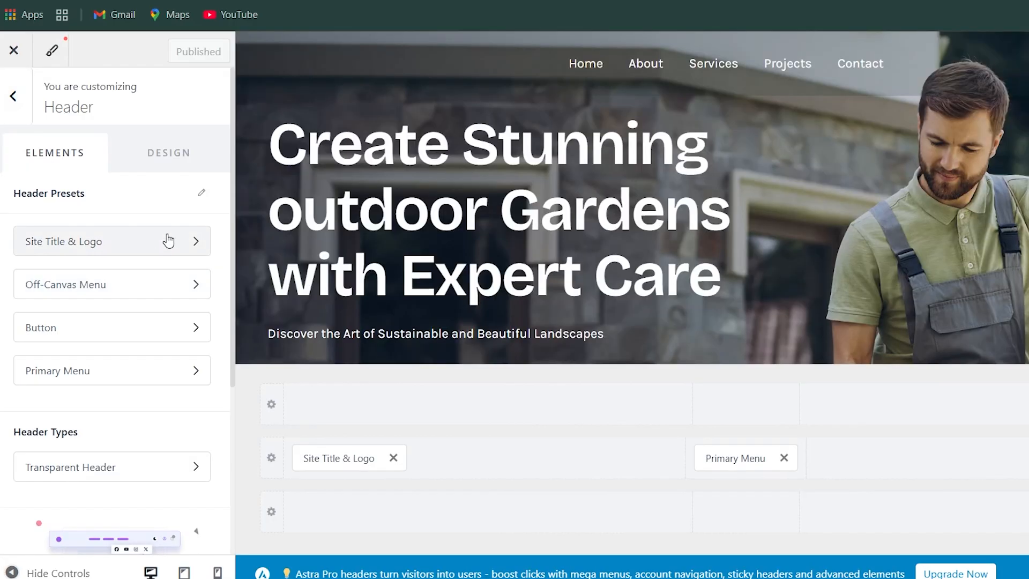
click(169, 241)
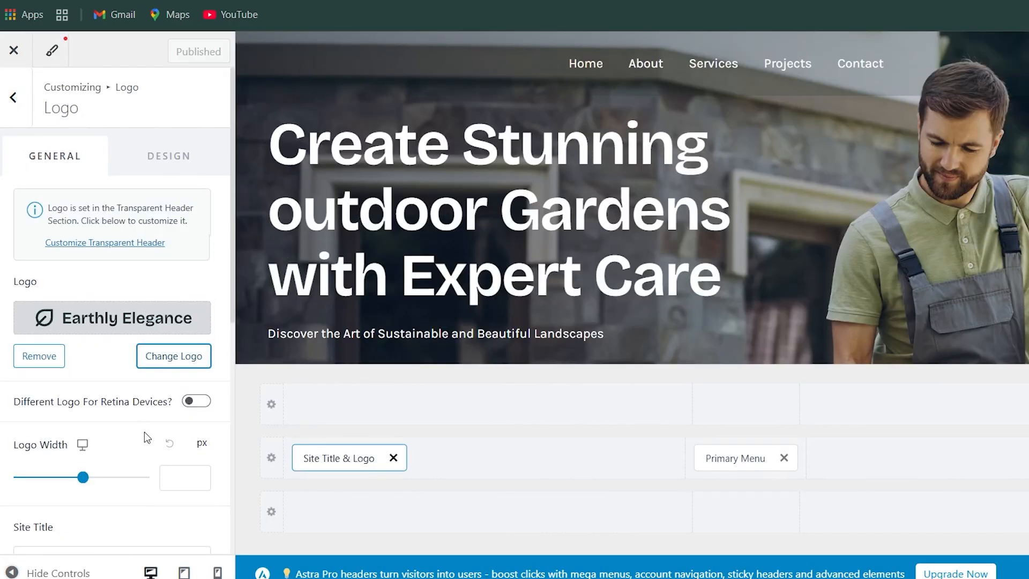
scroll(144, 431, down, 8)
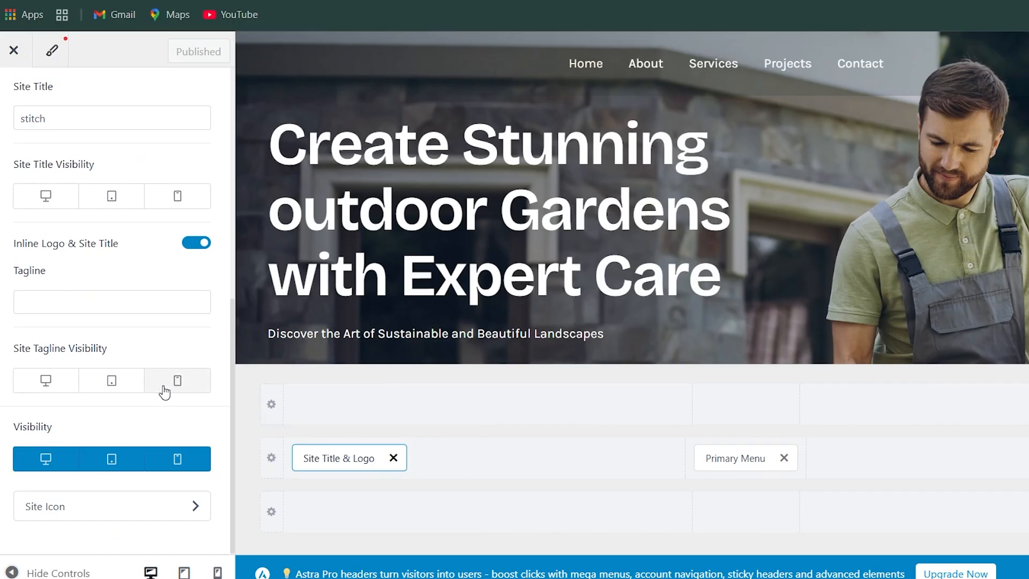
scroll(69, 227, up, 8)
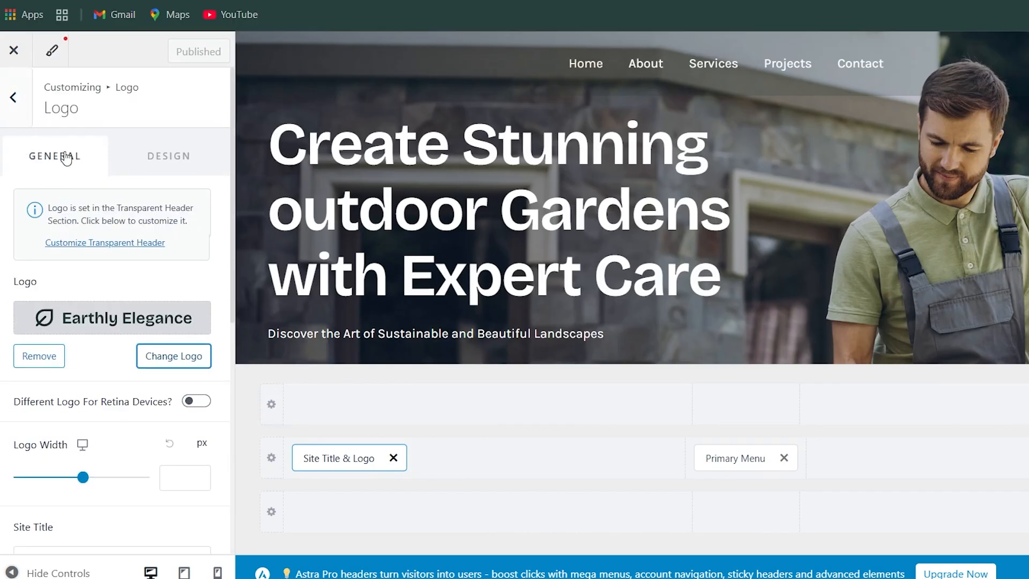
click(14, 98)
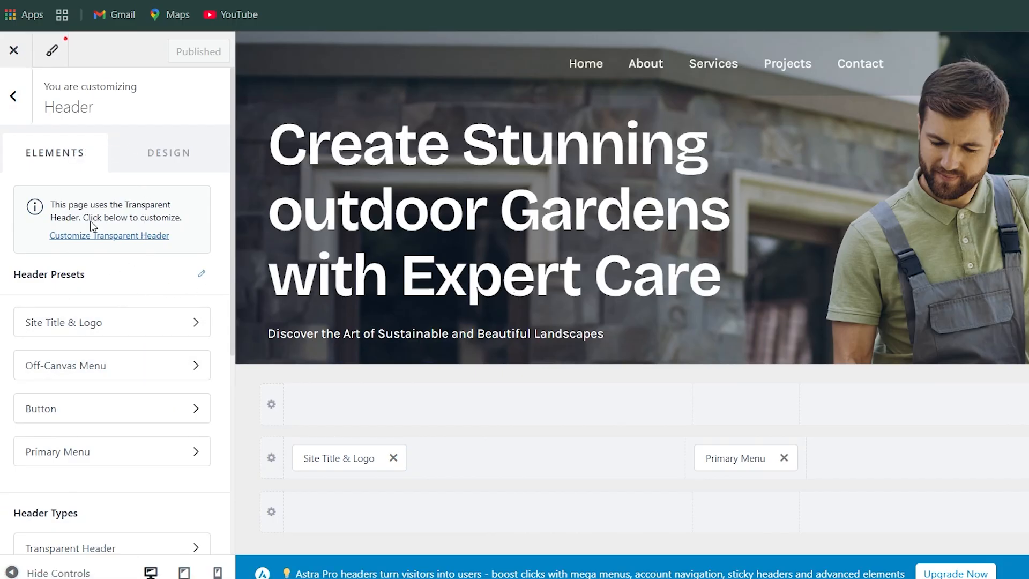
click(14, 95)
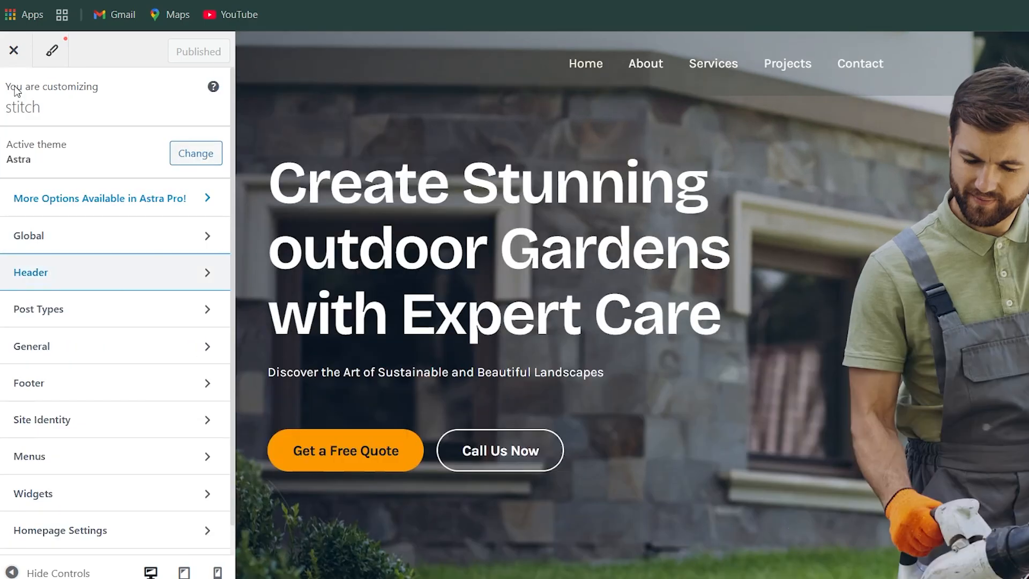
Examine the theme's global color palette and typography settings for the base and heading fonts
click(103, 244)
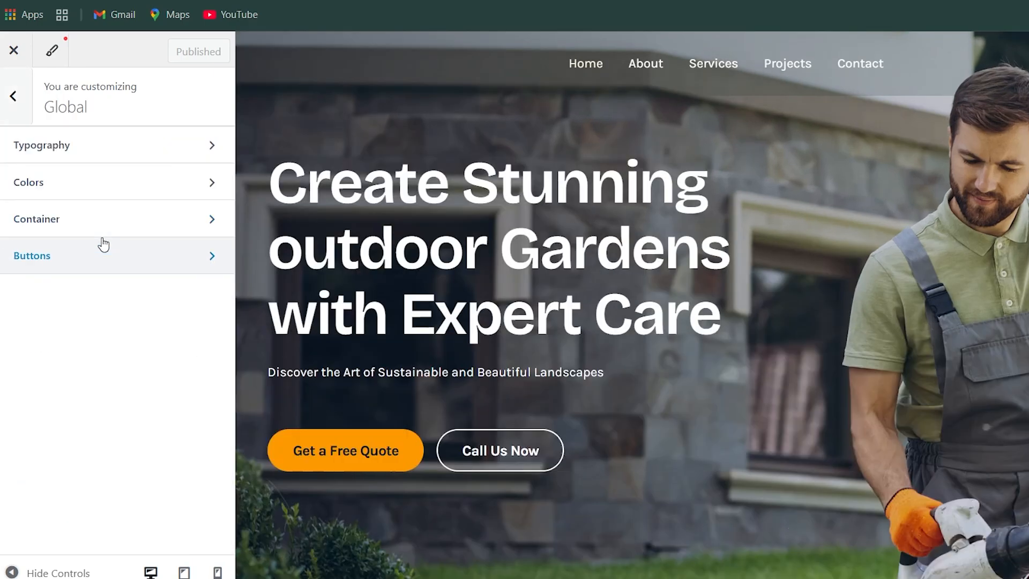
click(115, 183)
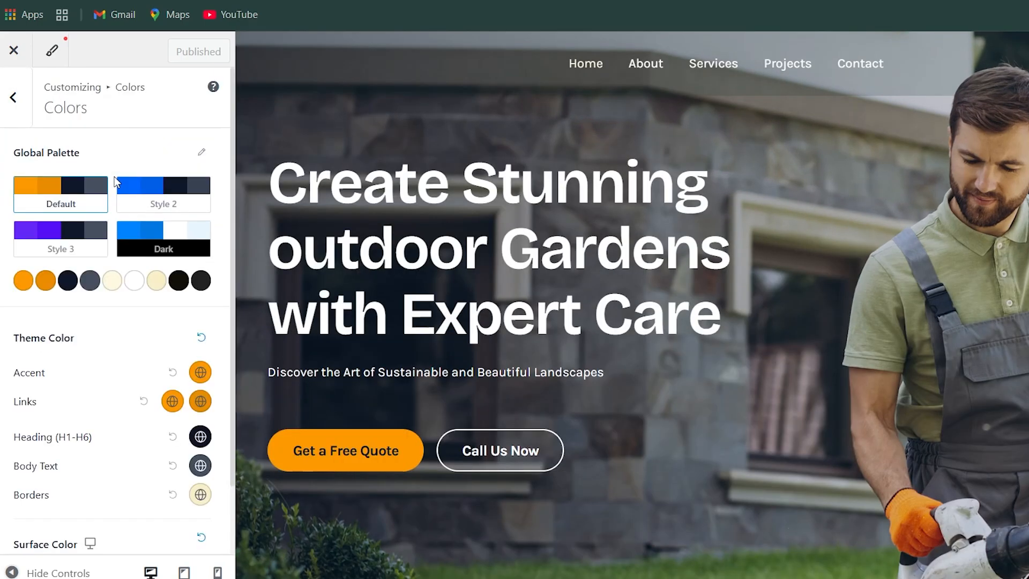
click(14, 99)
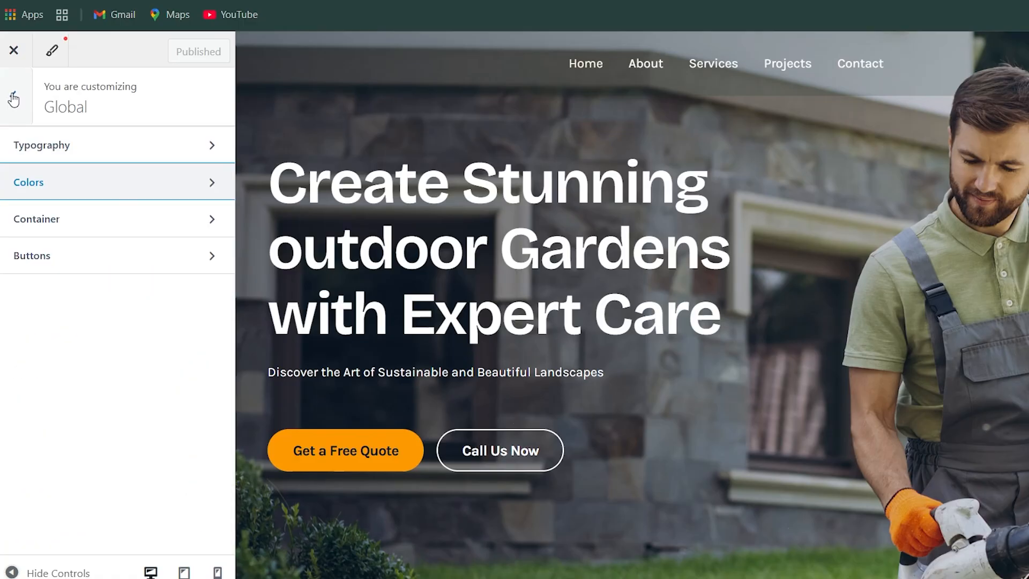
click(184, 153)
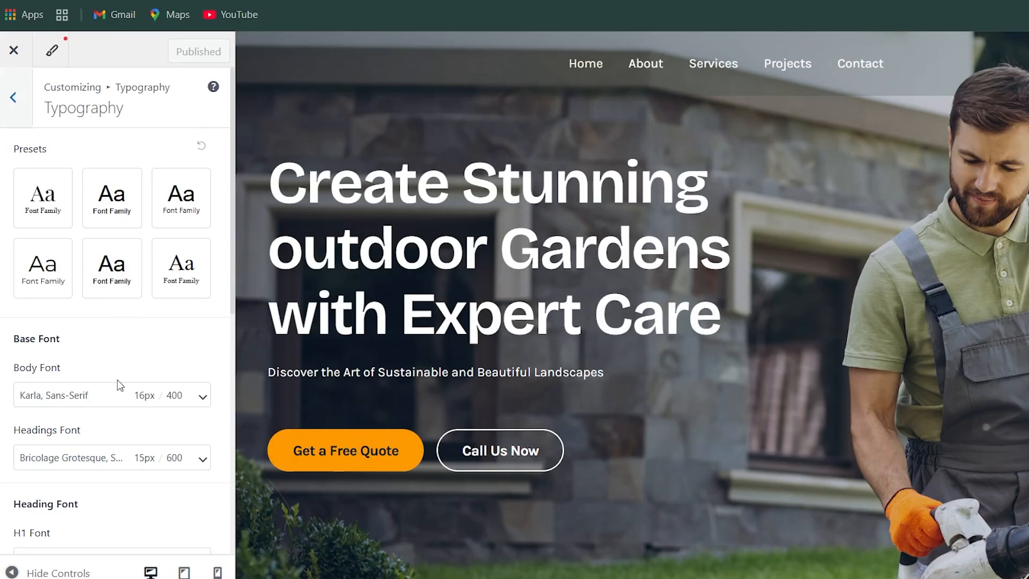
click(13, 102)
click(13, 102)
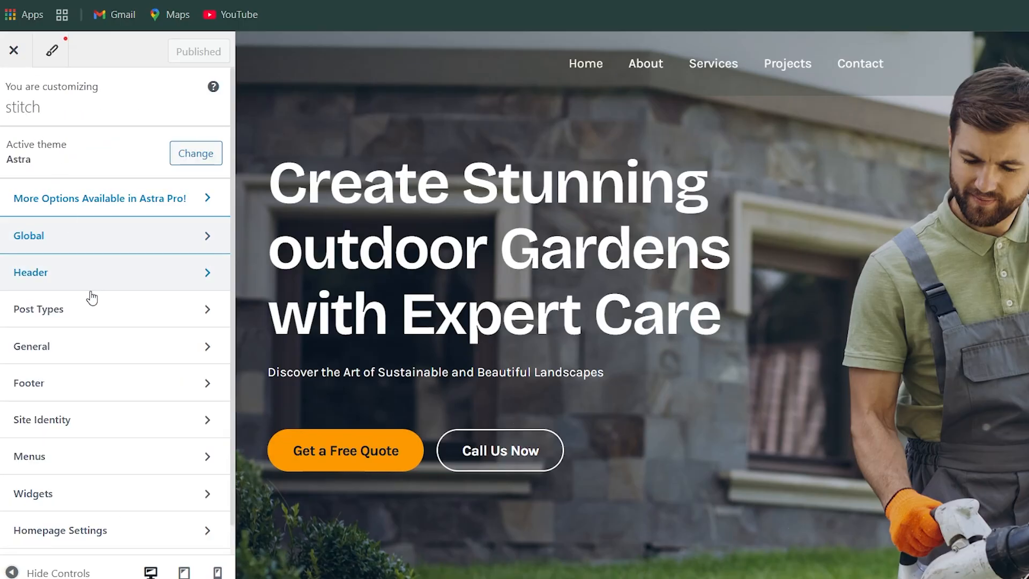
Open the Site Title & Logo element's settings in the header builder
click(105, 282)
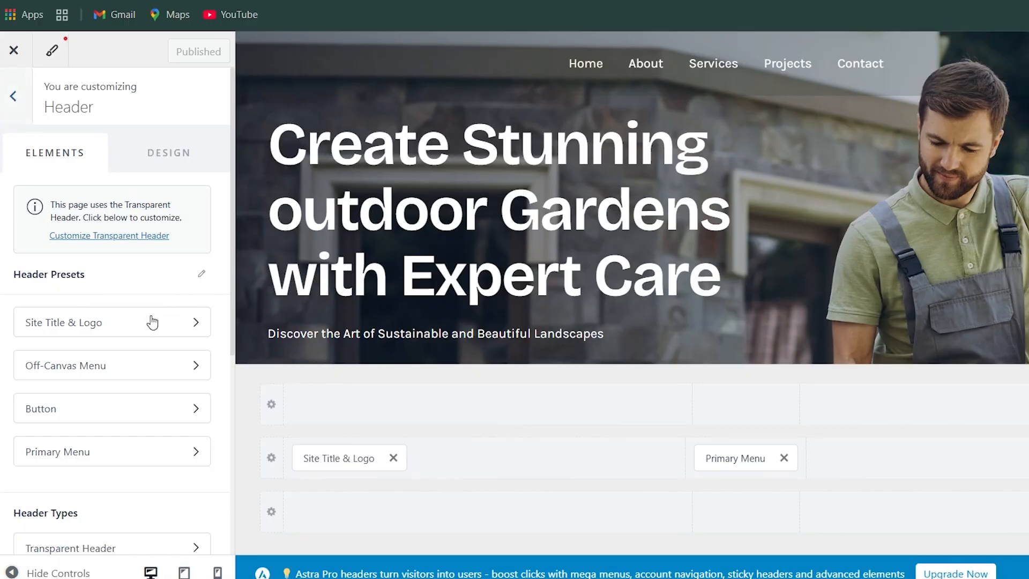
click(339, 460)
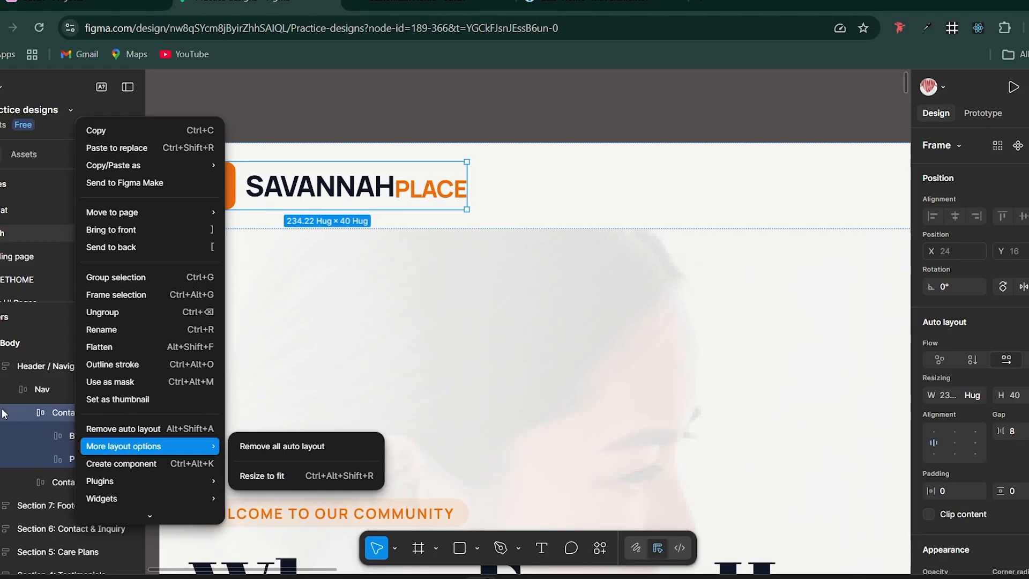
In Figma, export the Savannah Place header logo container as an SVG and return to the browser tab editing Home with Elementor
click(3, 414)
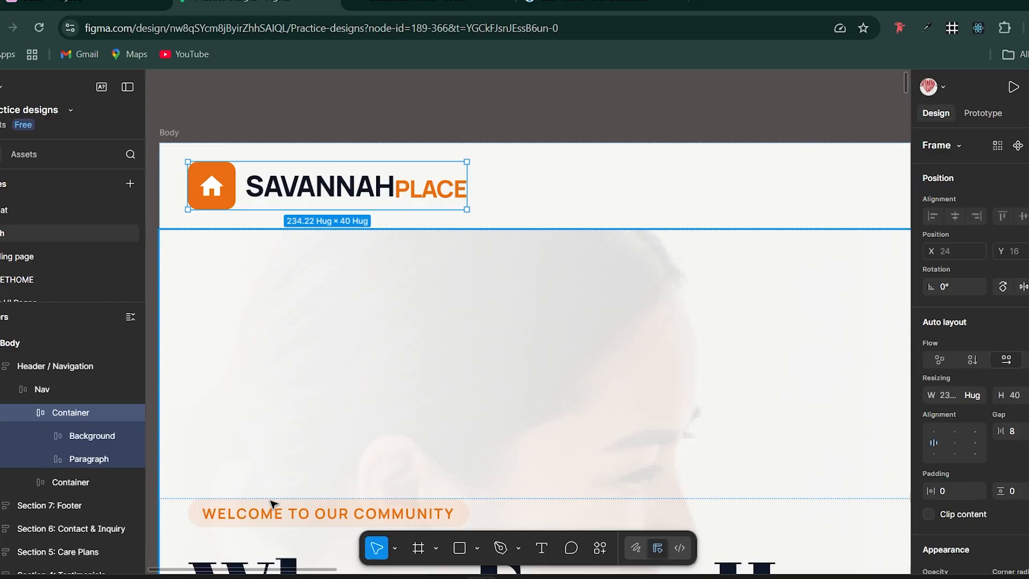
scroll(984, 409, down, 6)
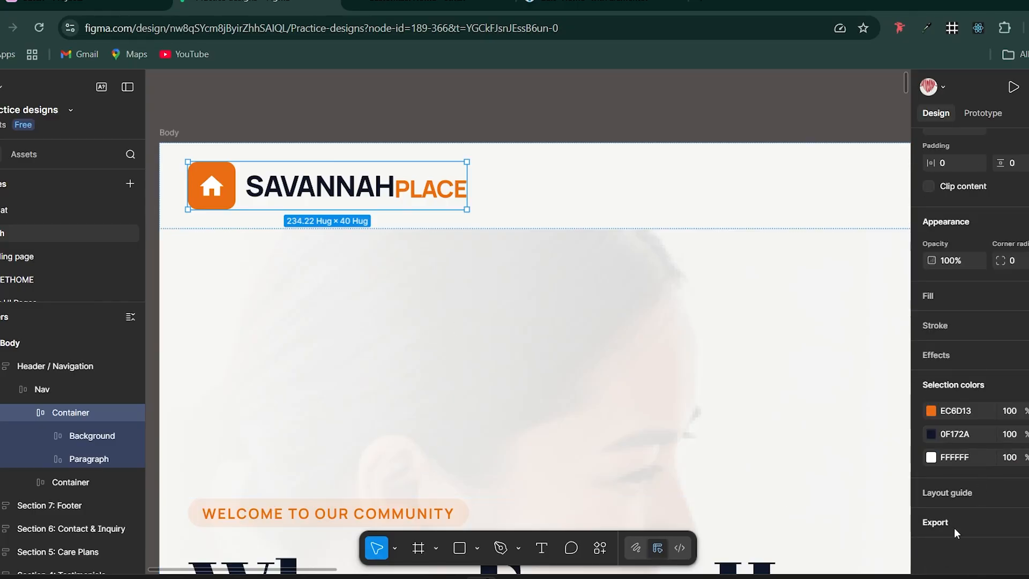
click(1024, 523)
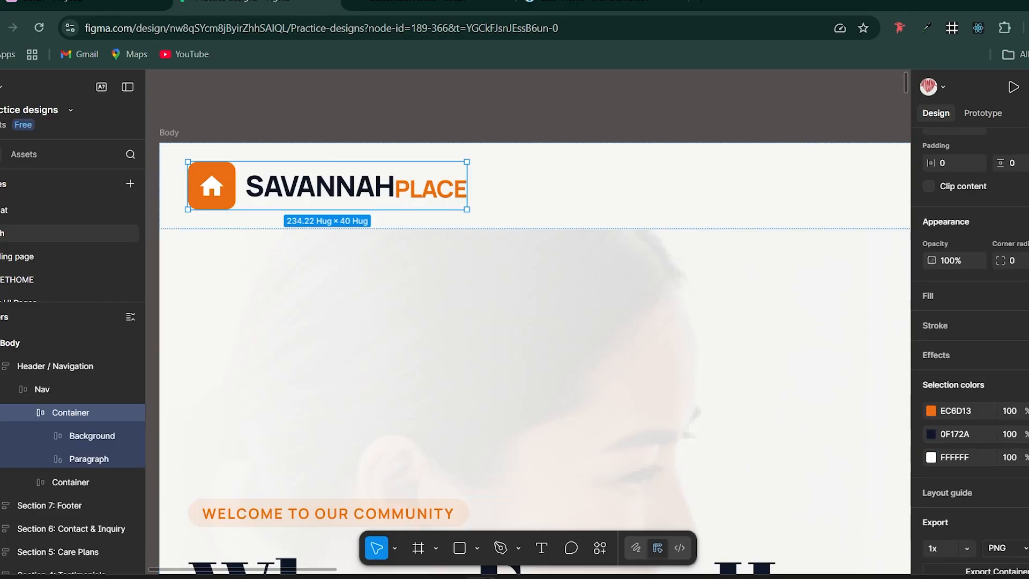
scroll(985, 497, down, 2)
click(1012, 474)
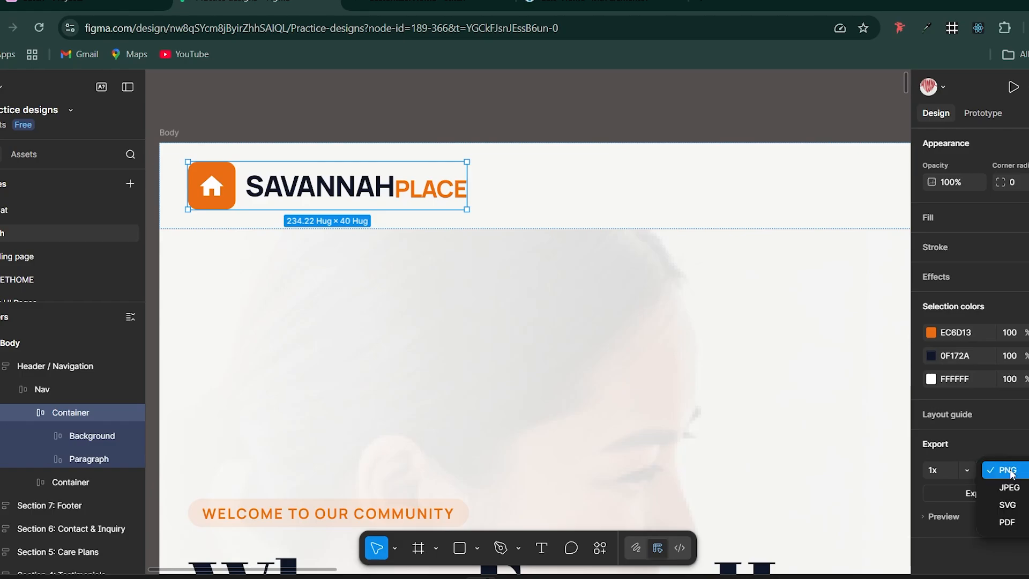
click(1012, 508)
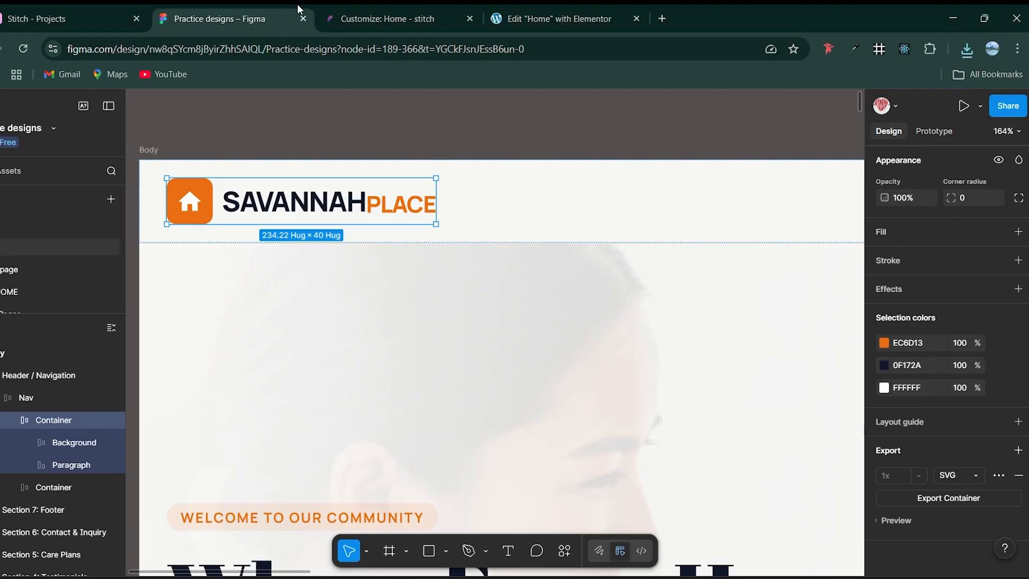
click(576, 4)
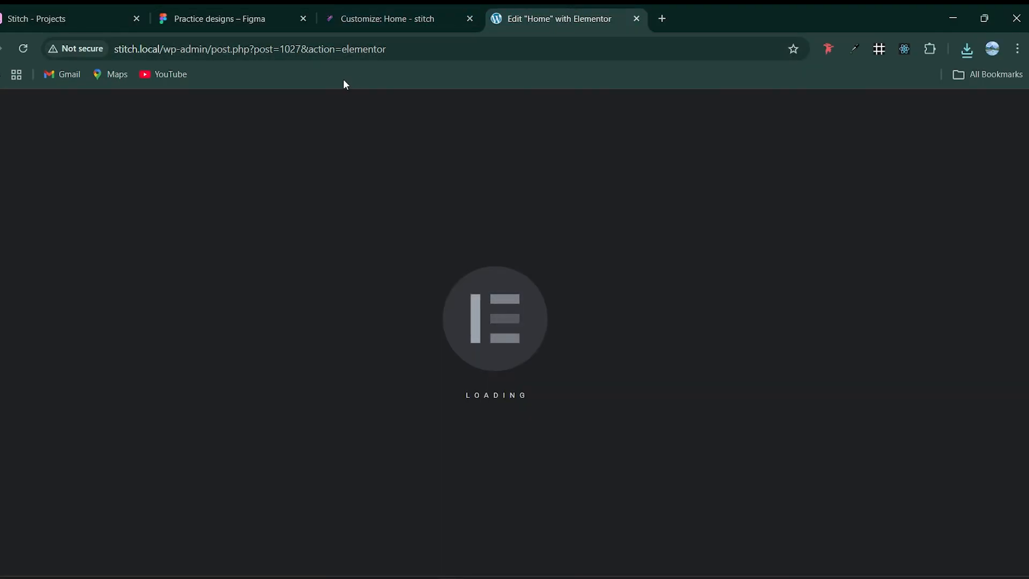
Replace the header logo in the Astra customizer with the Container file from the Downloads Header folder and publish the change
click(368, 5)
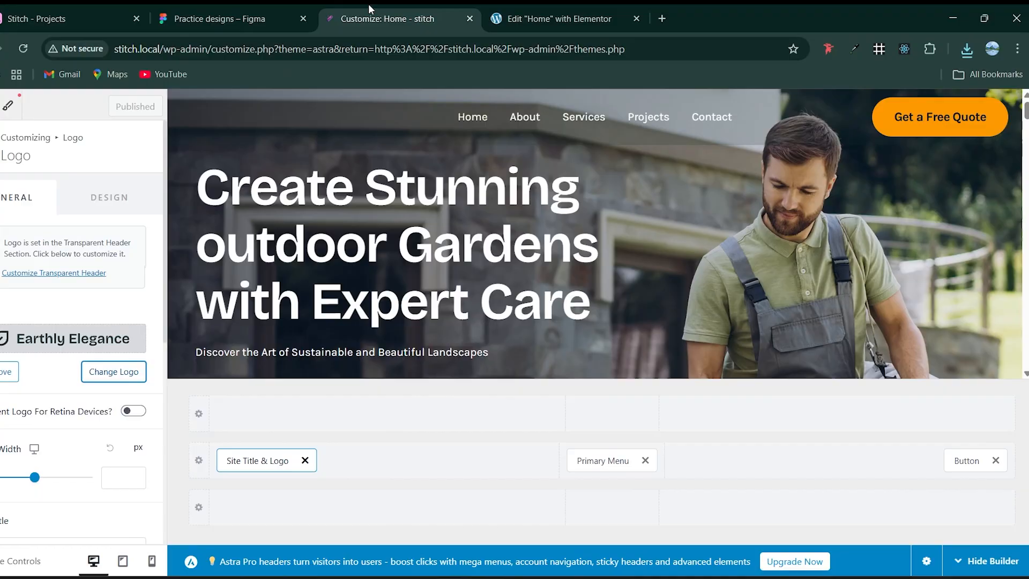
click(120, 374)
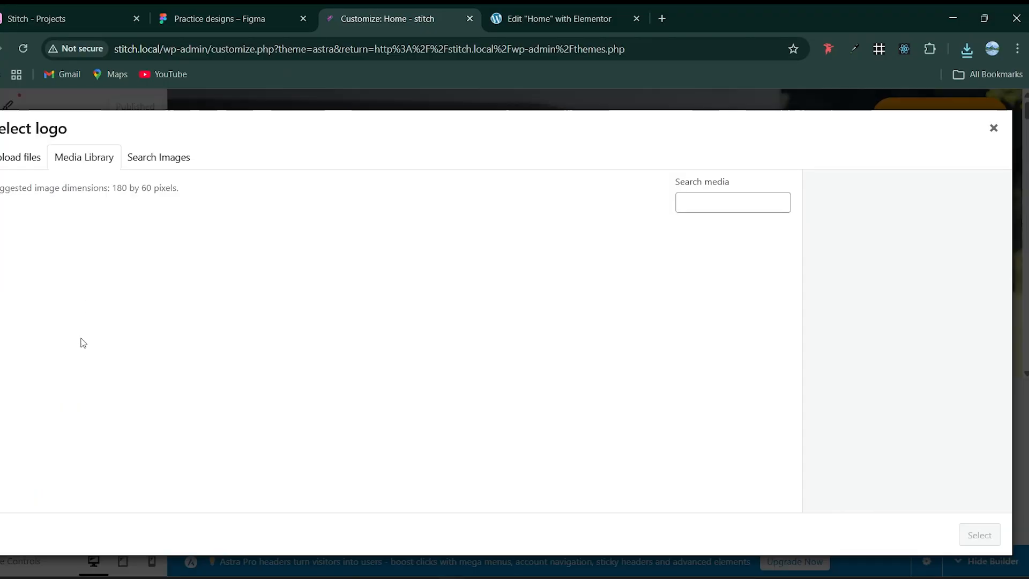
click(24, 155)
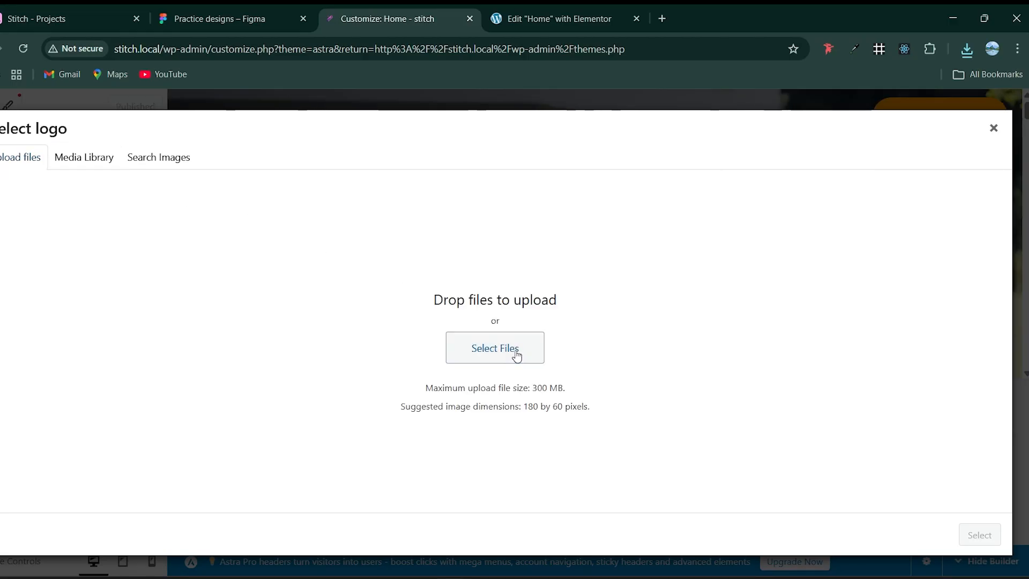
click(516, 356)
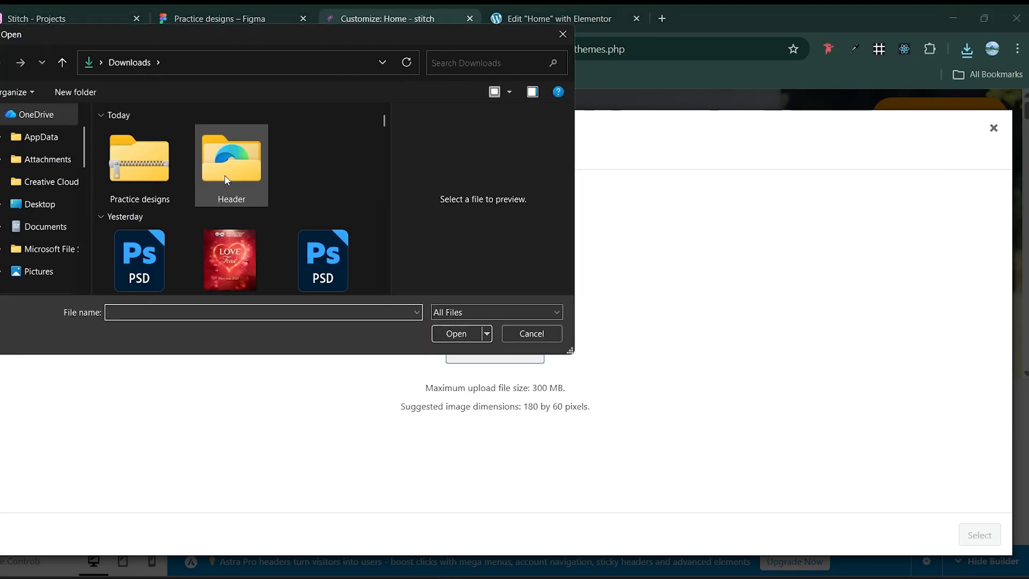
double_click(227, 181)
click(174, 153)
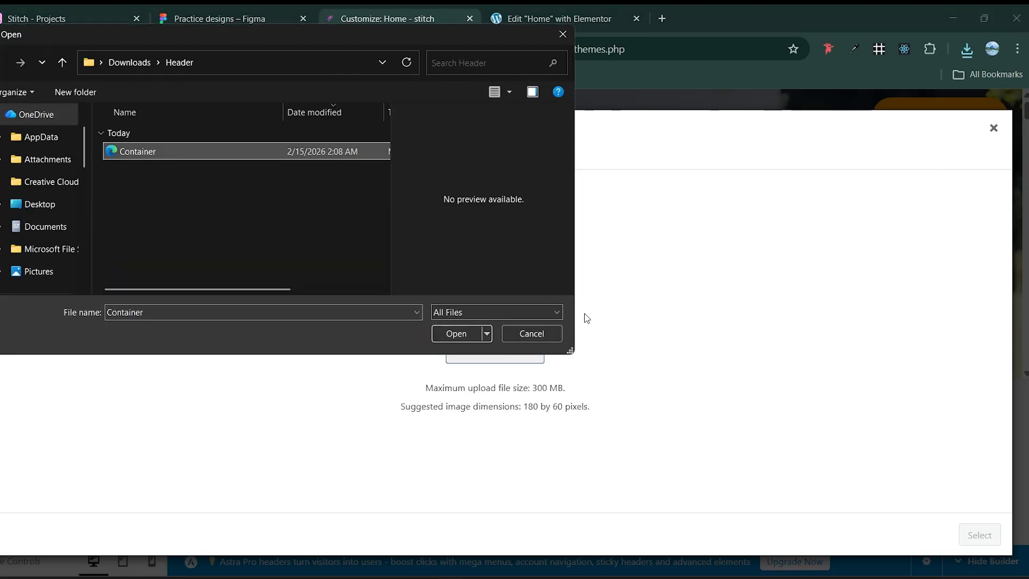
click(459, 334)
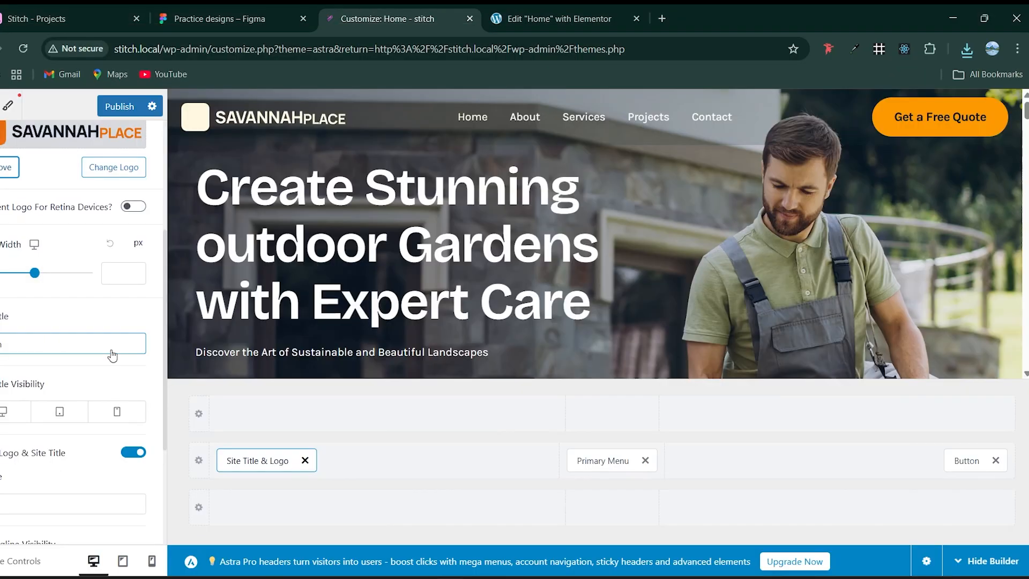
scroll(112, 355, up, 4)
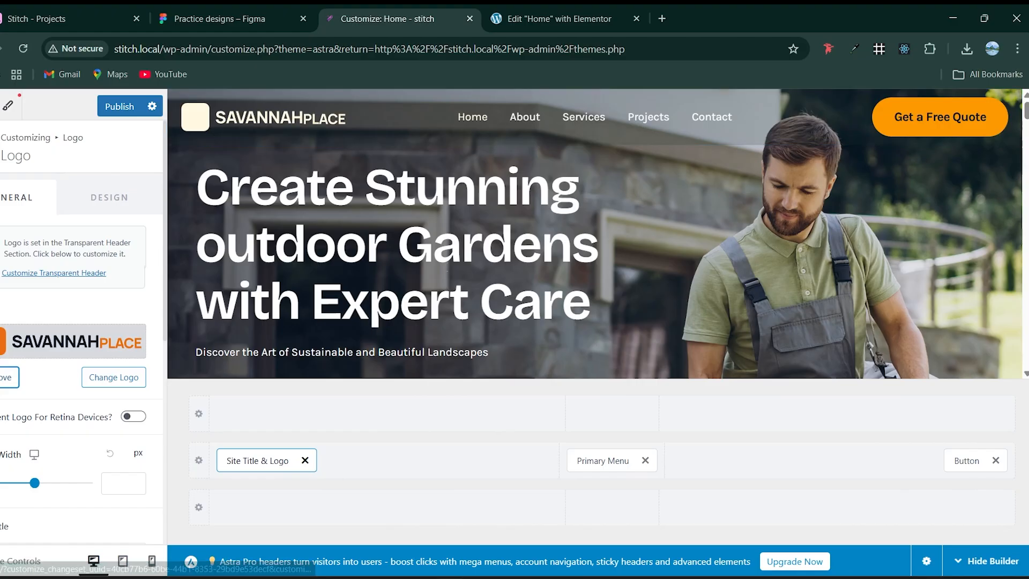
click(122, 107)
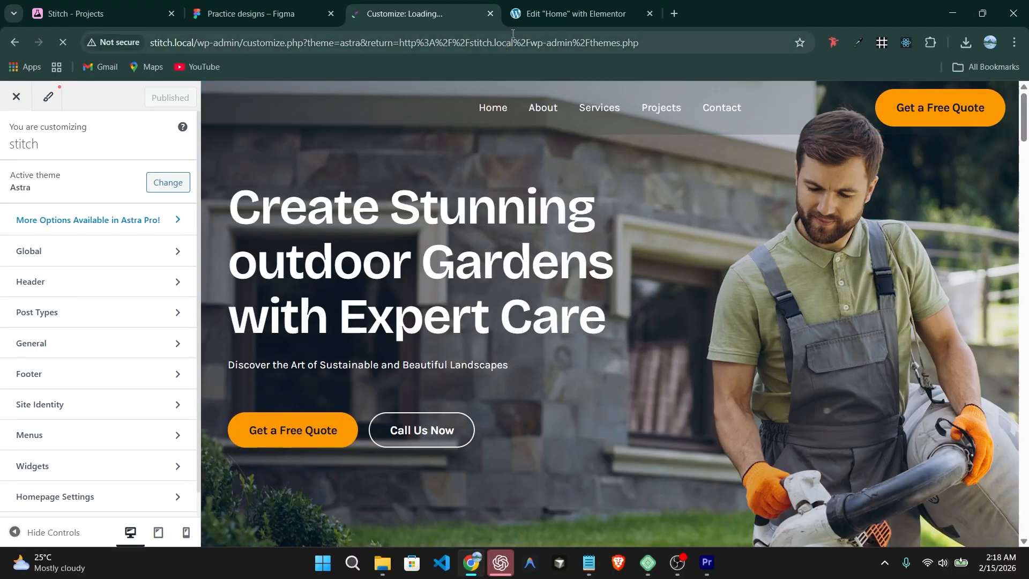
Switch to the Elementor editor for Home, dismiss the refreshed Top Bar layout notice and select the hero heading
click(549, 9)
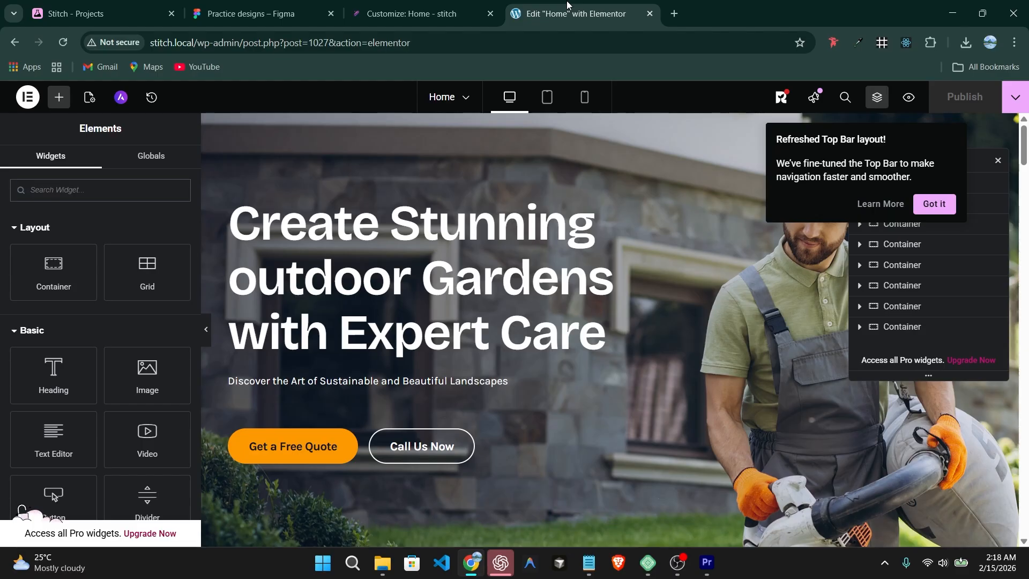
click(934, 203)
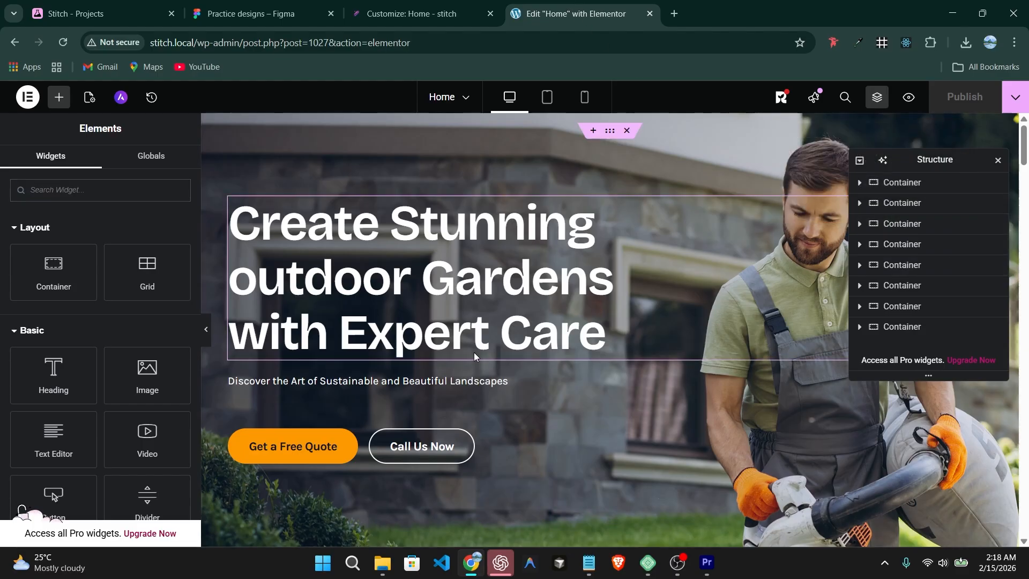
scroll(461, 408, down, 5)
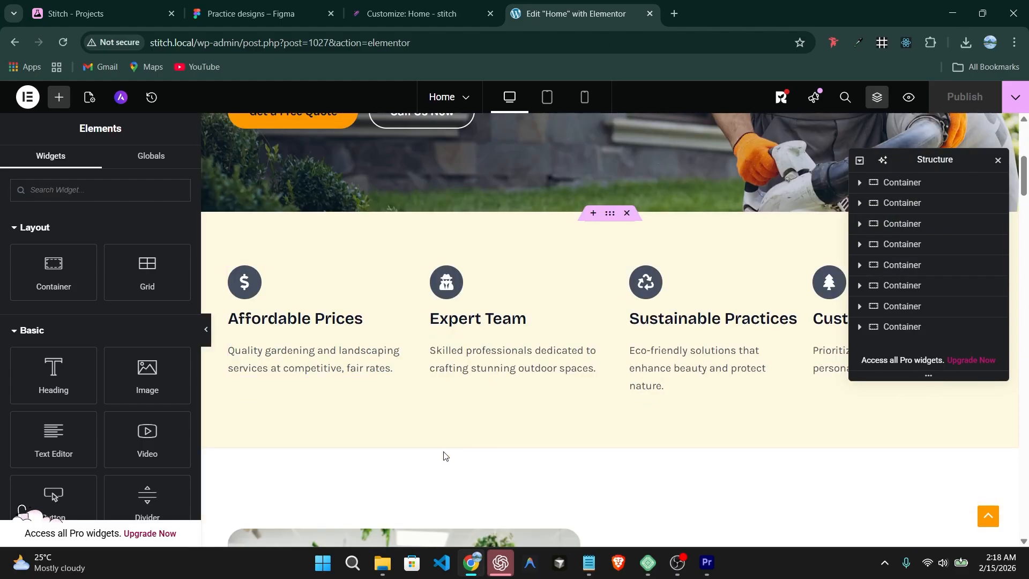
scroll(447, 423, up, 2)
scroll(449, 389, up, 3)
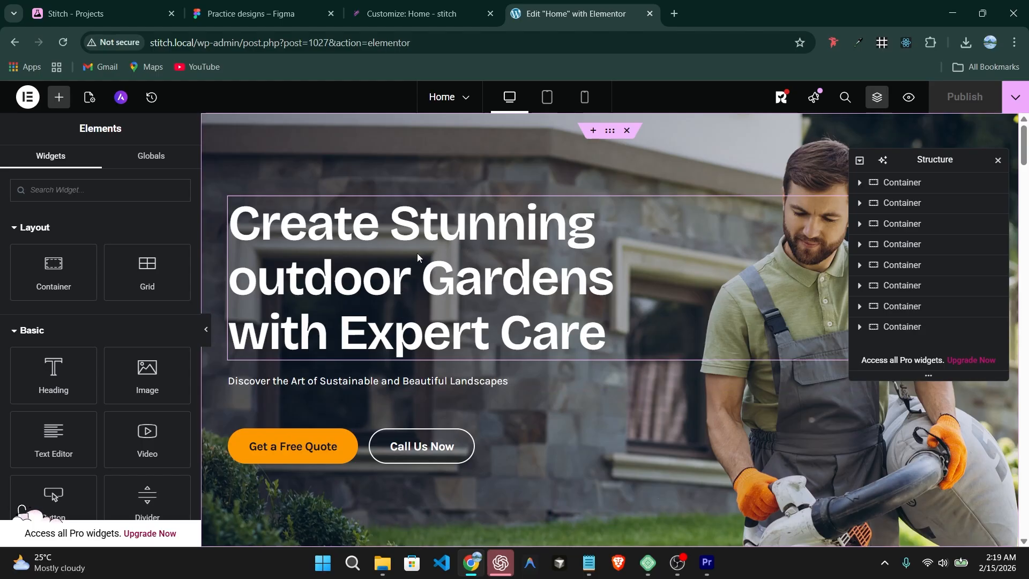
click(446, 263)
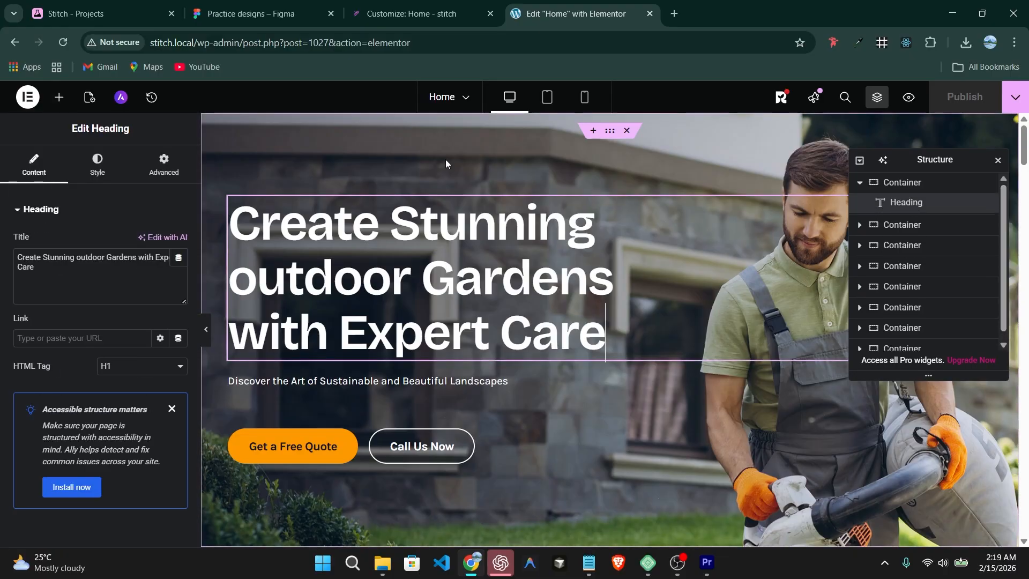
In Figma, copy the hero heading text "Where Every Heart Feels at Home" from the Hero Area section
click(422, 4)
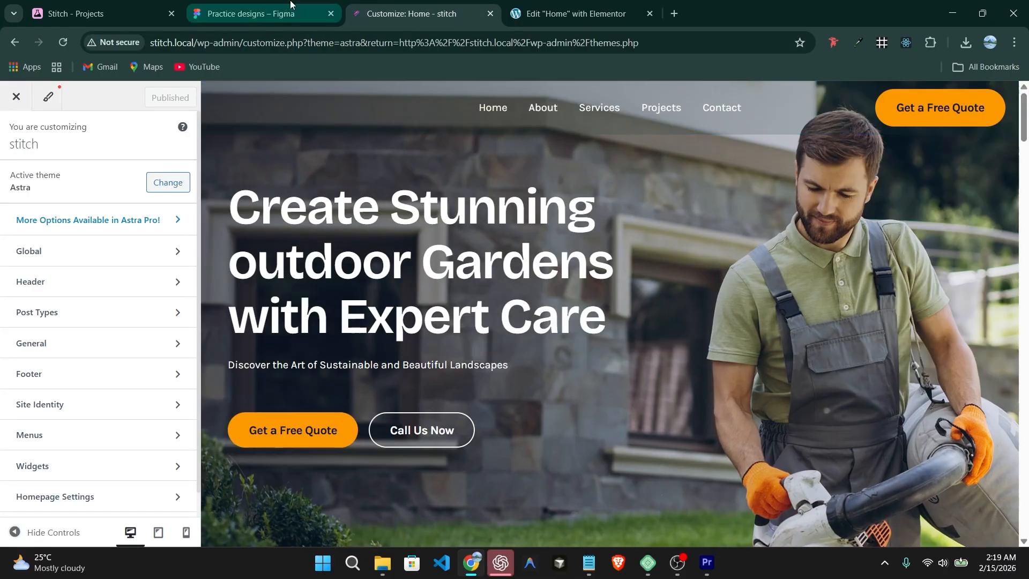
click(272, 6)
scroll(333, 285, down, 5)
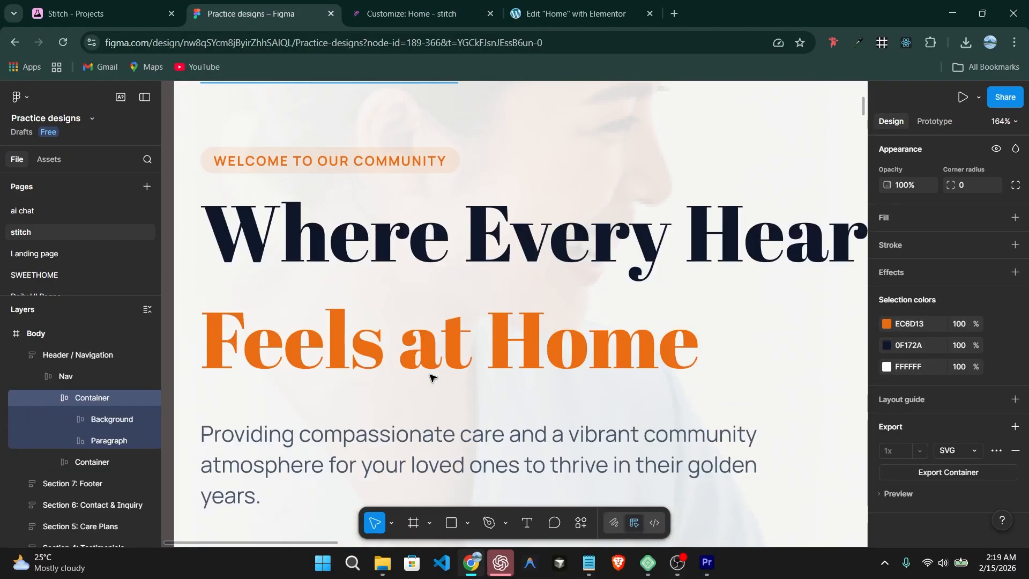
click(455, 282)
scroll(455, 281, down, 5)
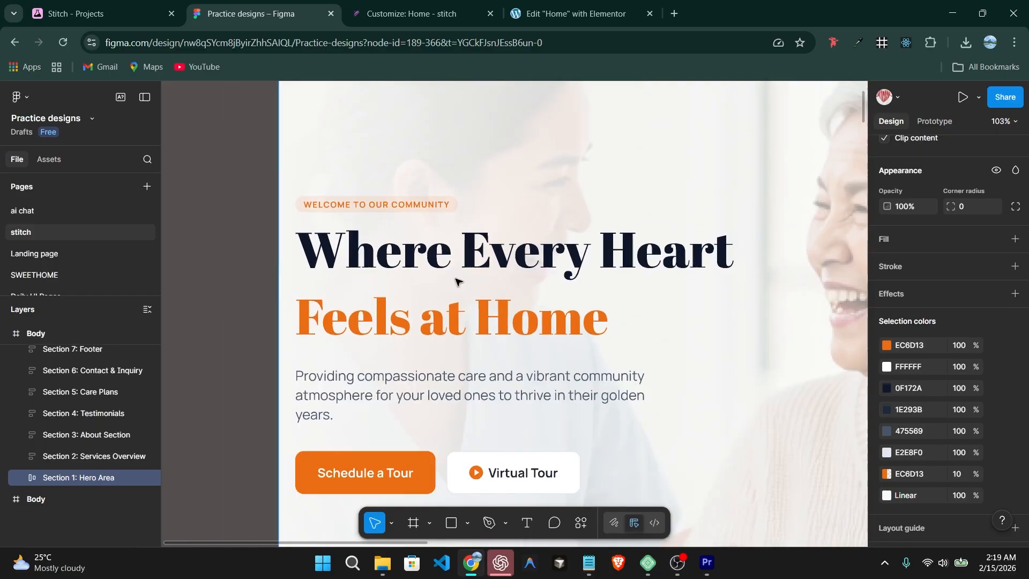
scroll(473, 263, up, 4)
double_click(476, 266)
double_click(476, 267)
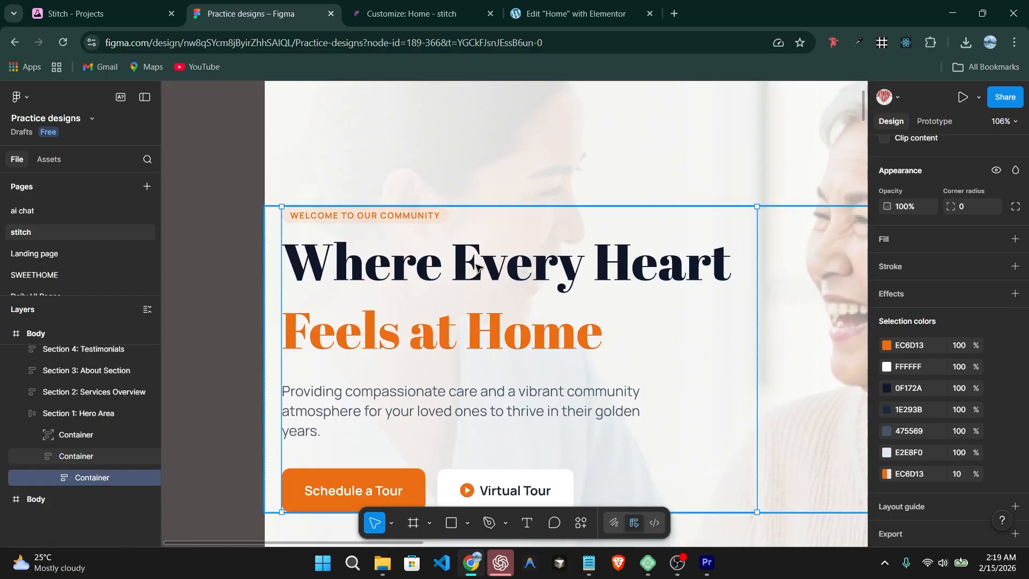
double_click(476, 266)
double_click(475, 266)
double_click(476, 266)
key(ctrl+c)
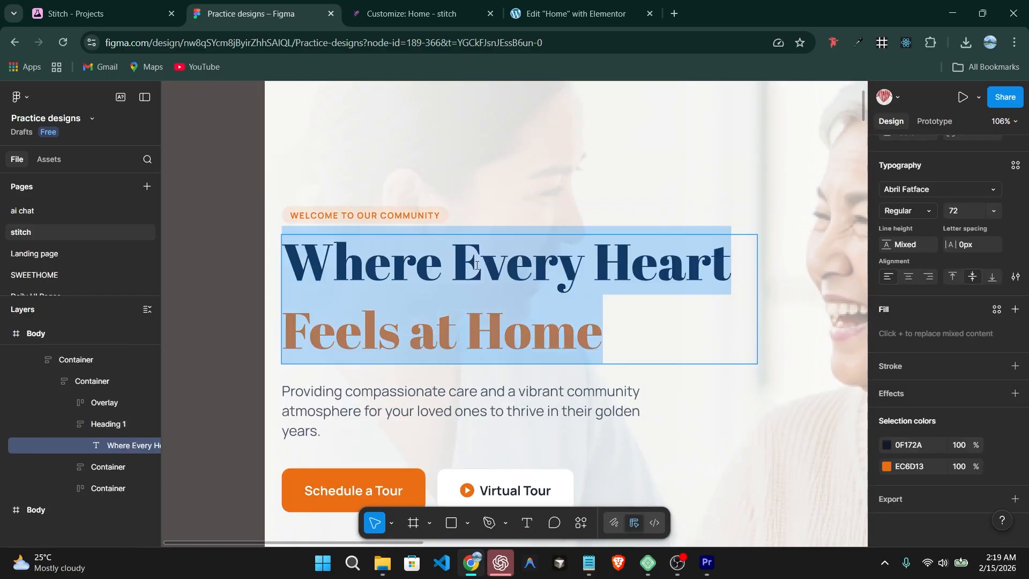
Back in Elementor, replace the hero heading's title with the copied text "Where Every Heart Feels at Home"
click(576, 13)
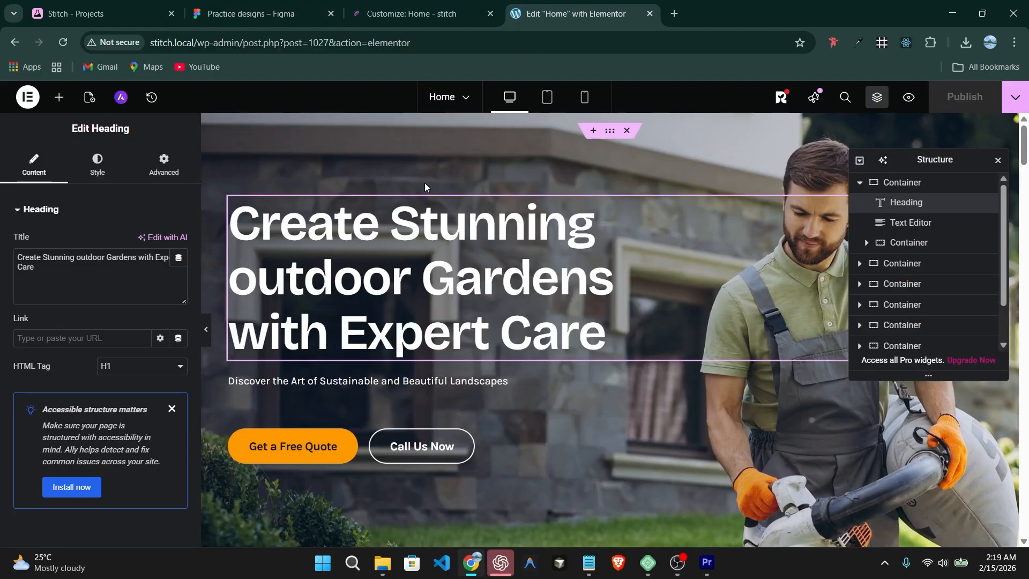
key(ctrl+a)
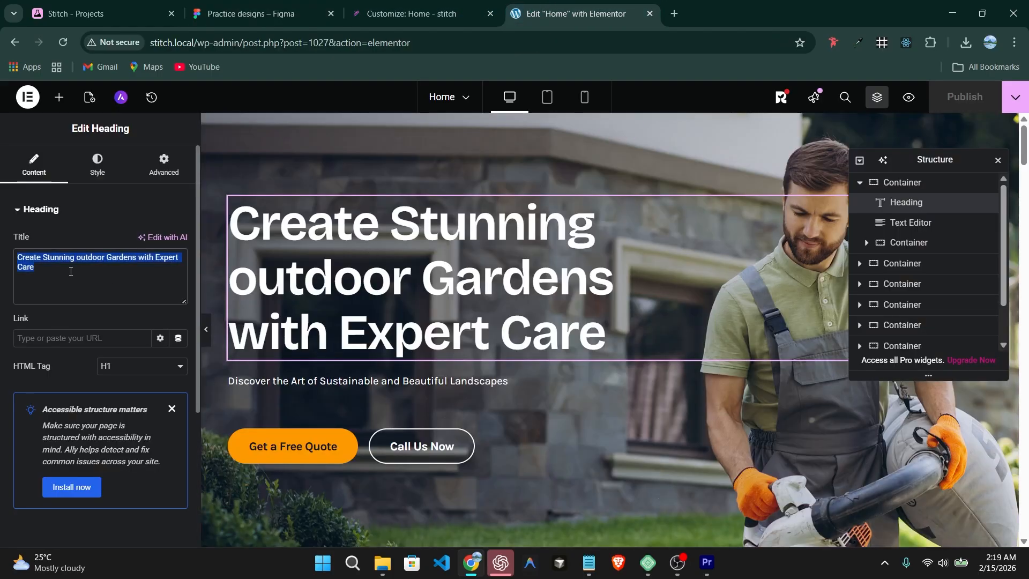
key(ctrl+v)
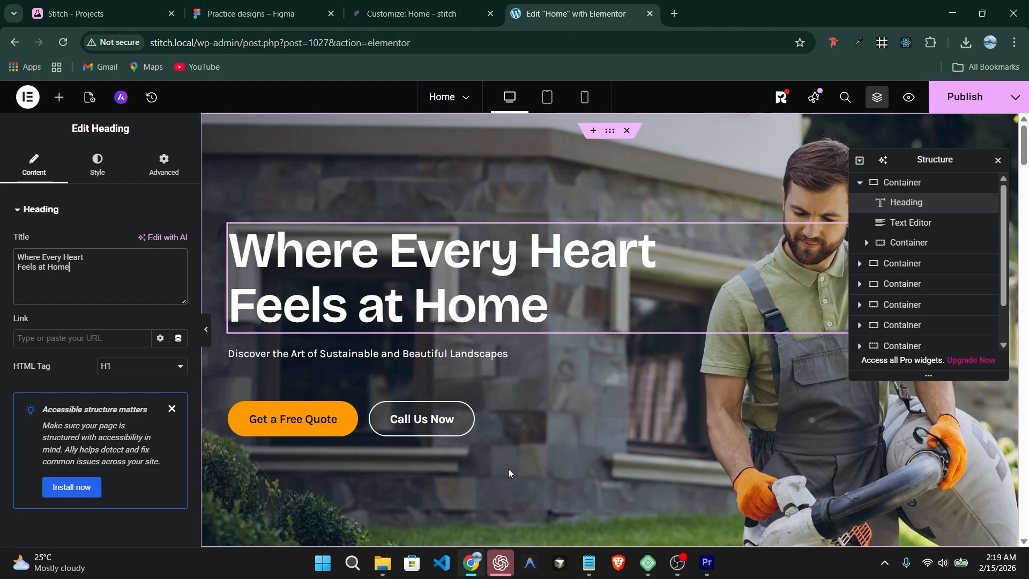
Examine the hero section and the features row below it at full width with the editing panel temporarily hidden
scroll(510, 361, down, 5)
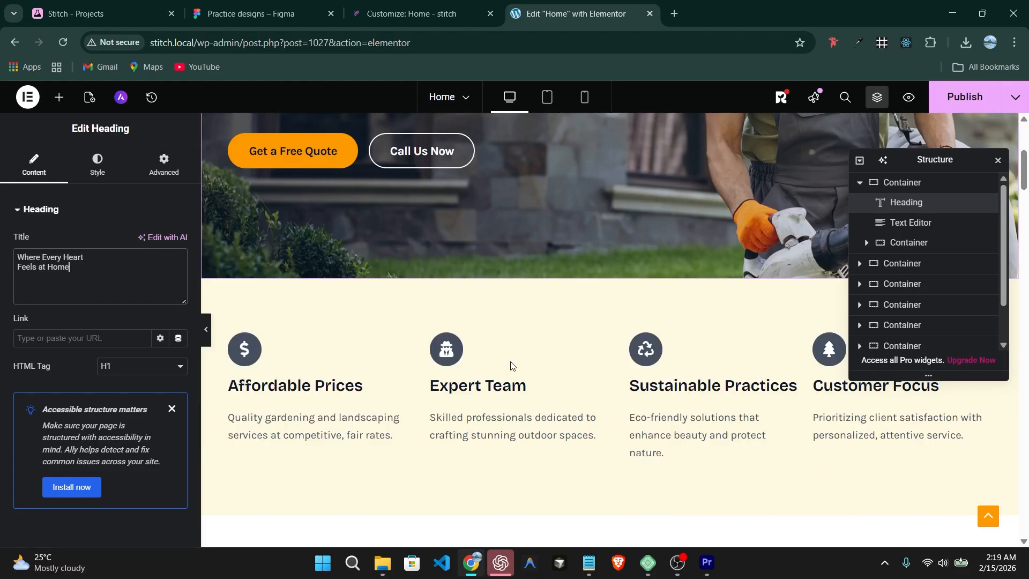
click(208, 333)
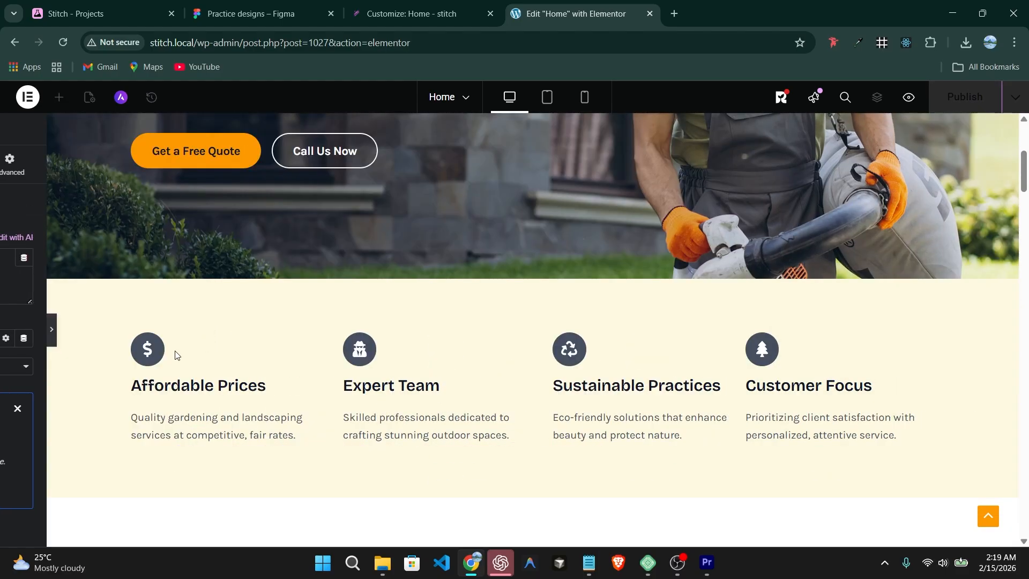
scroll(253, 340, up, 5)
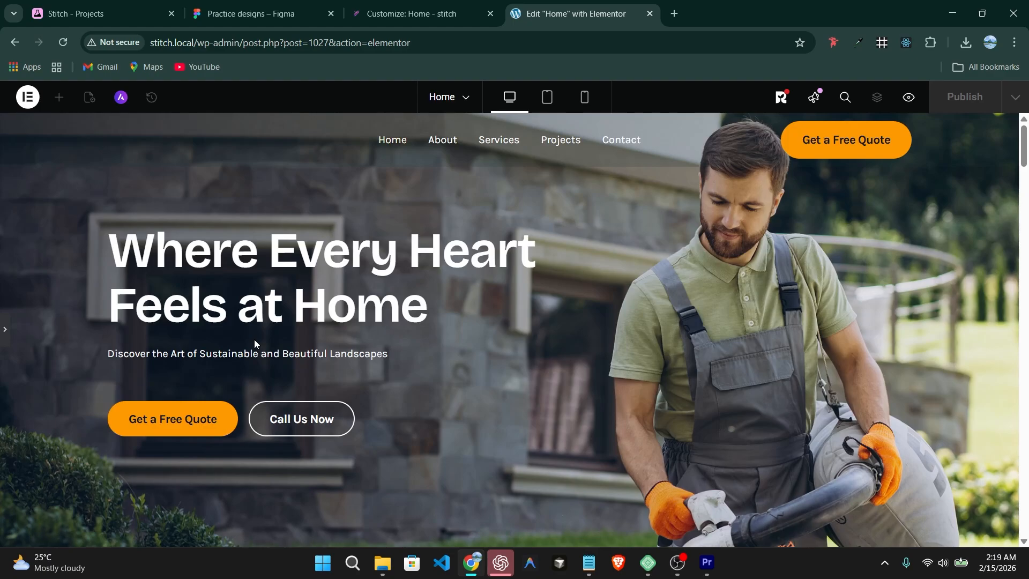
click(7, 331)
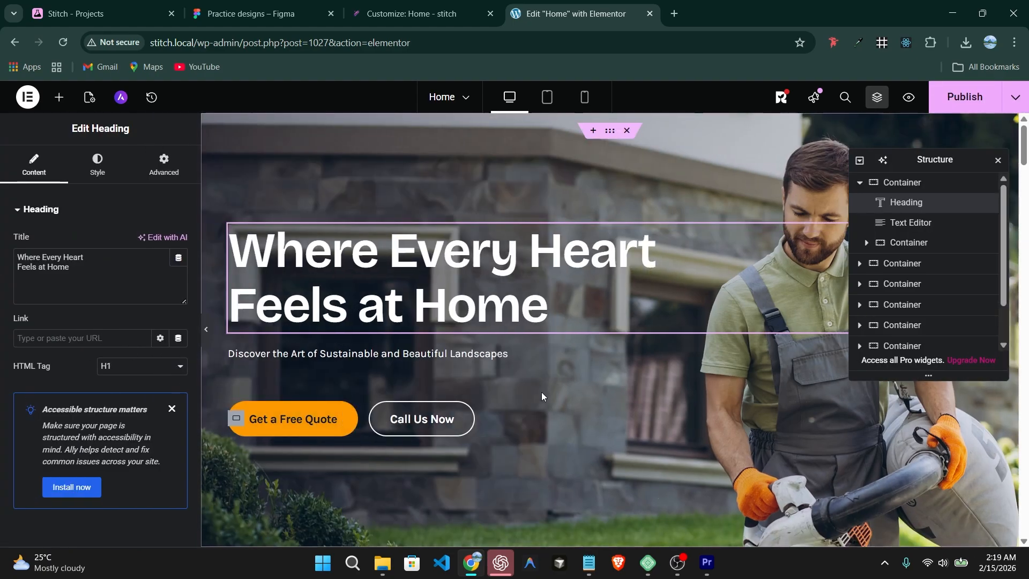
Publish the updated Home page, then reload the editor and preview the page in a new tab
click(959, 98)
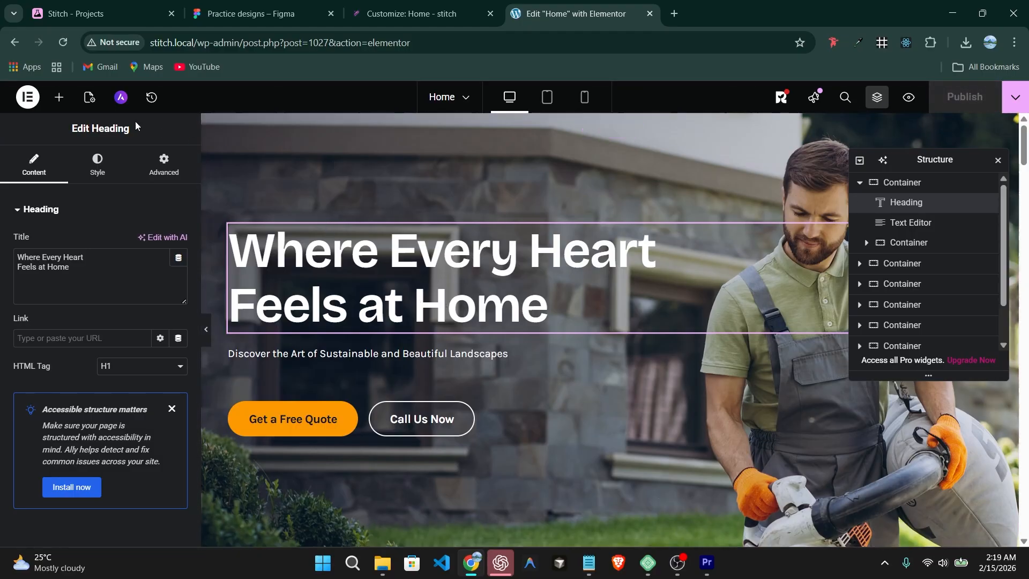
click(63, 42)
right_click(908, 97)
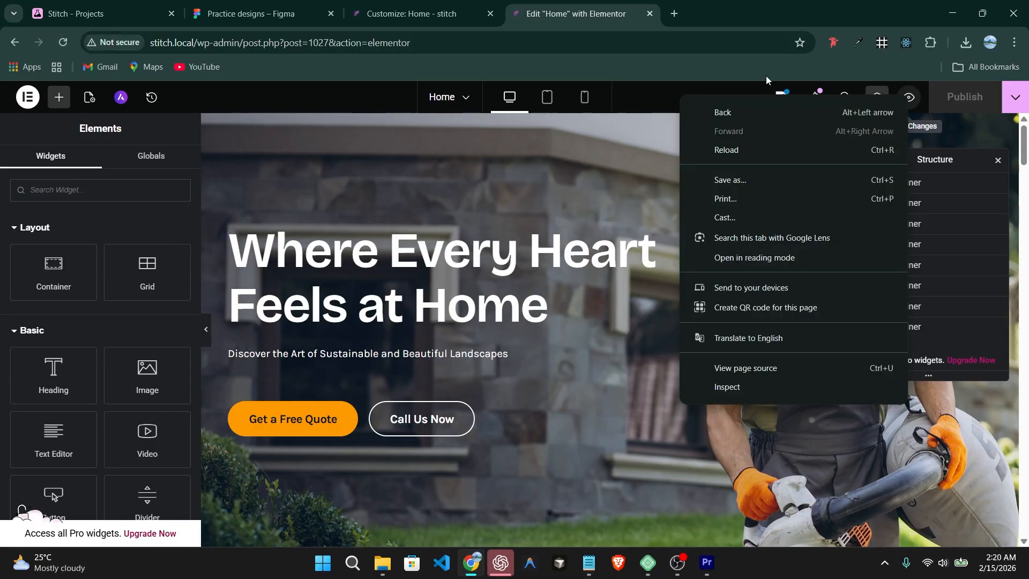
click(767, 76)
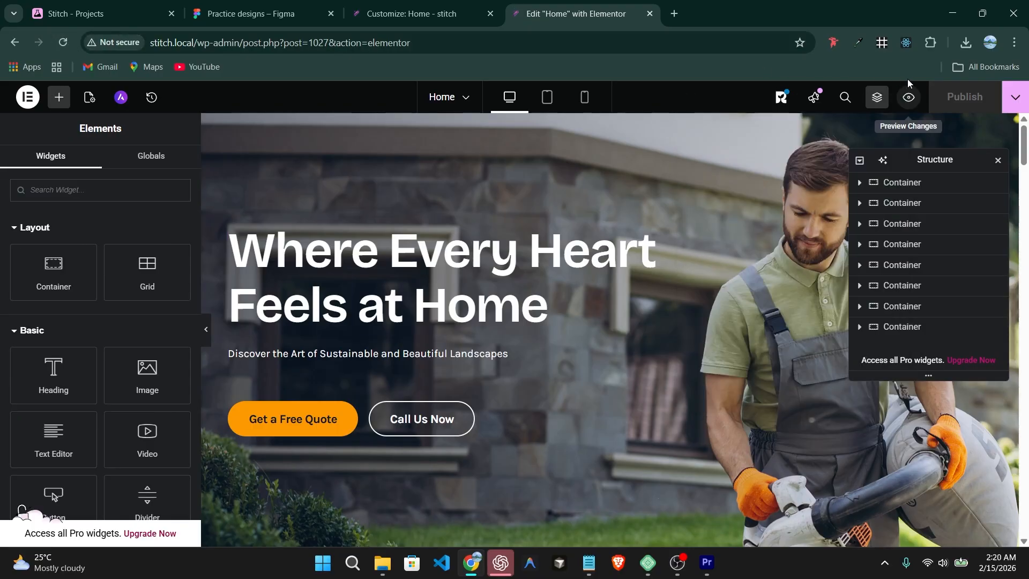
click(909, 98)
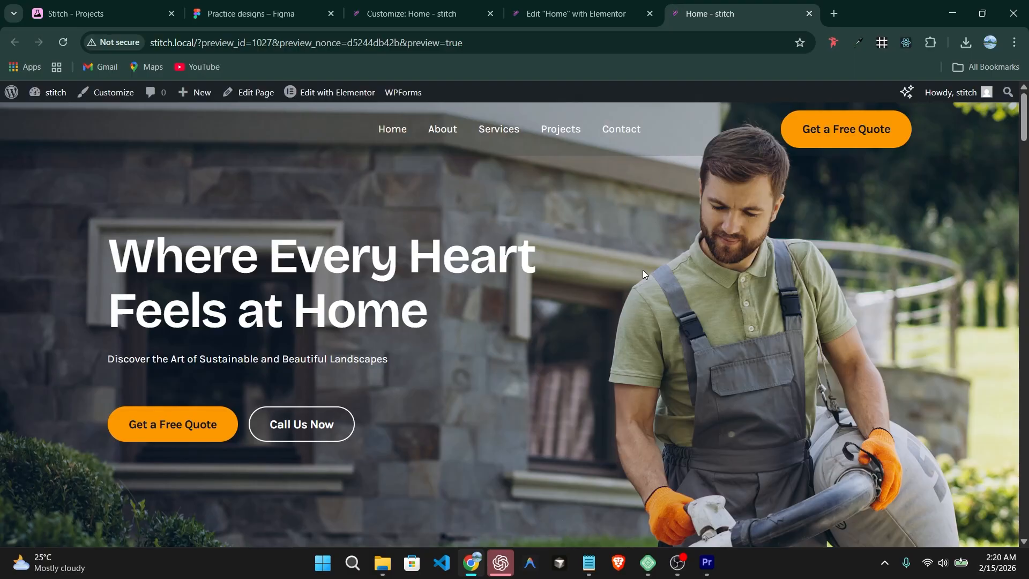
scroll(642, 269, down, 5)
scroll(642, 269, up, 5)
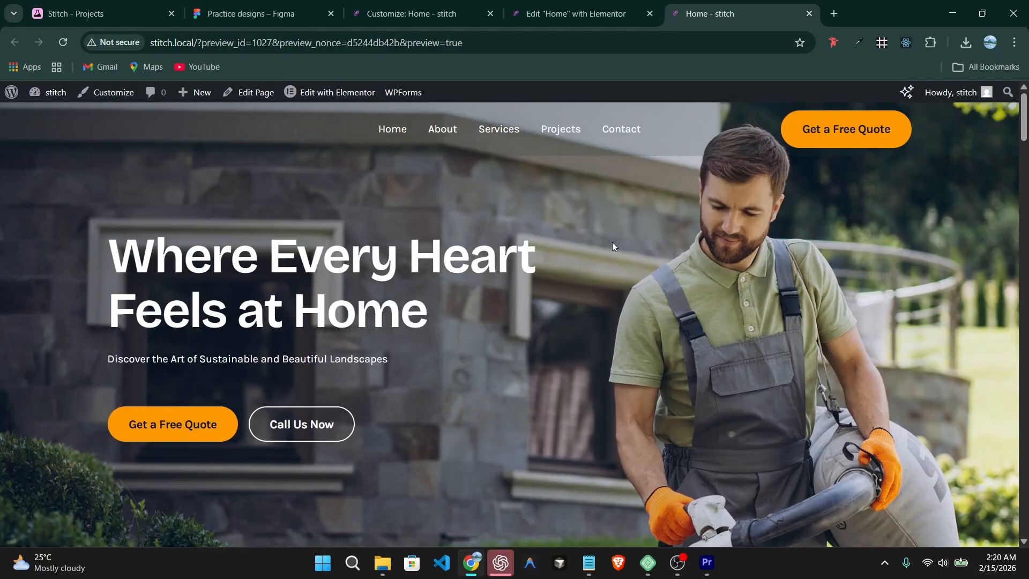
Select the hero's Get a Free Quote button in Elementor, and inspect the Schedule a Tour button's corner radius in Figma
click(554, 4)
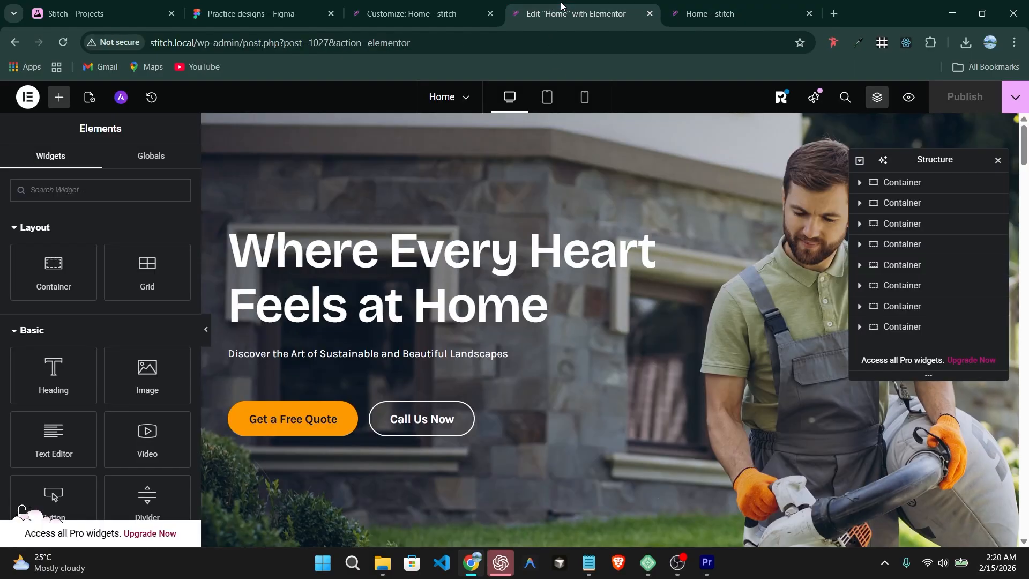
click(347, 417)
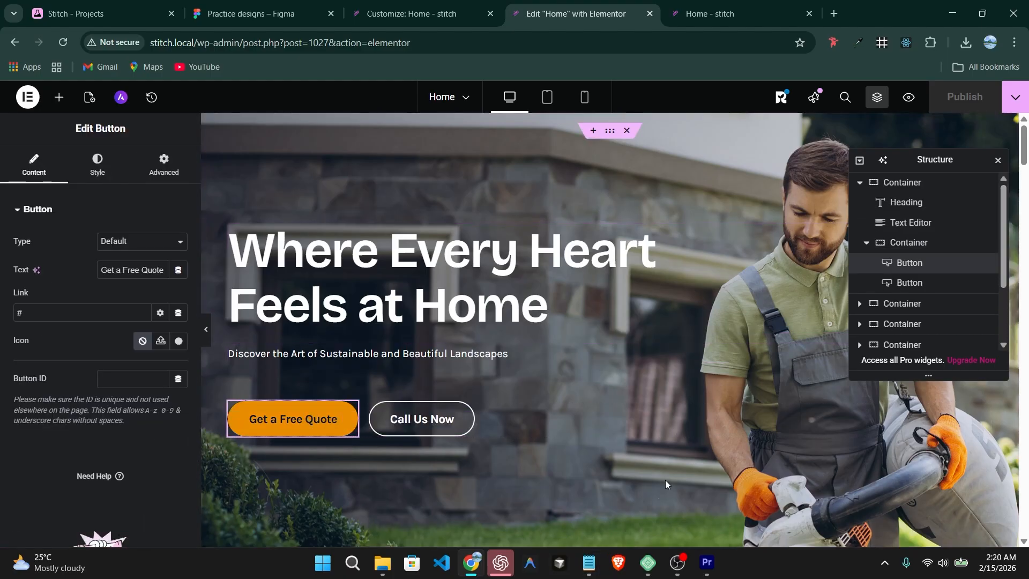
click(252, 13)
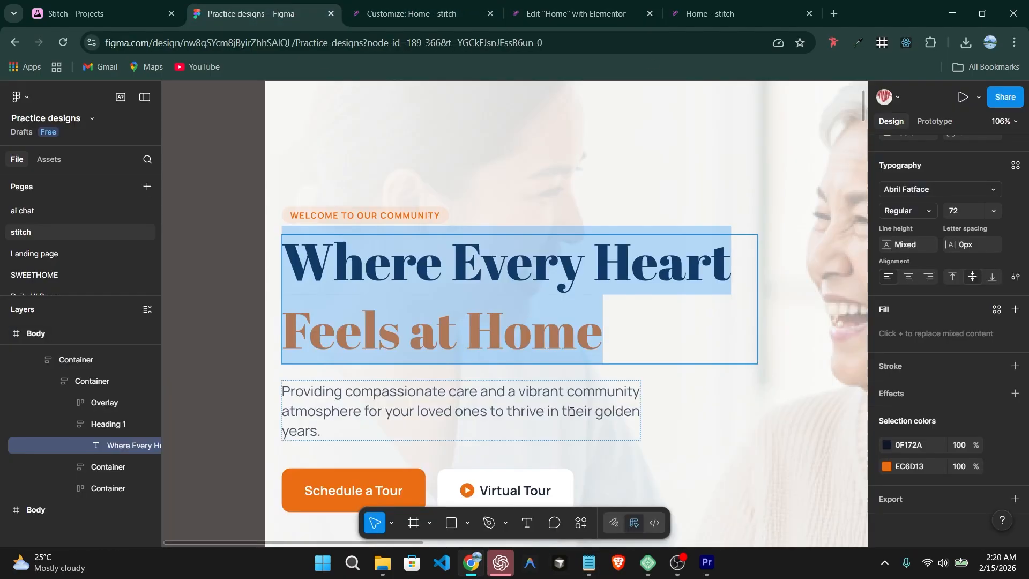
scroll(572, 412, down, 2)
key(Escape)
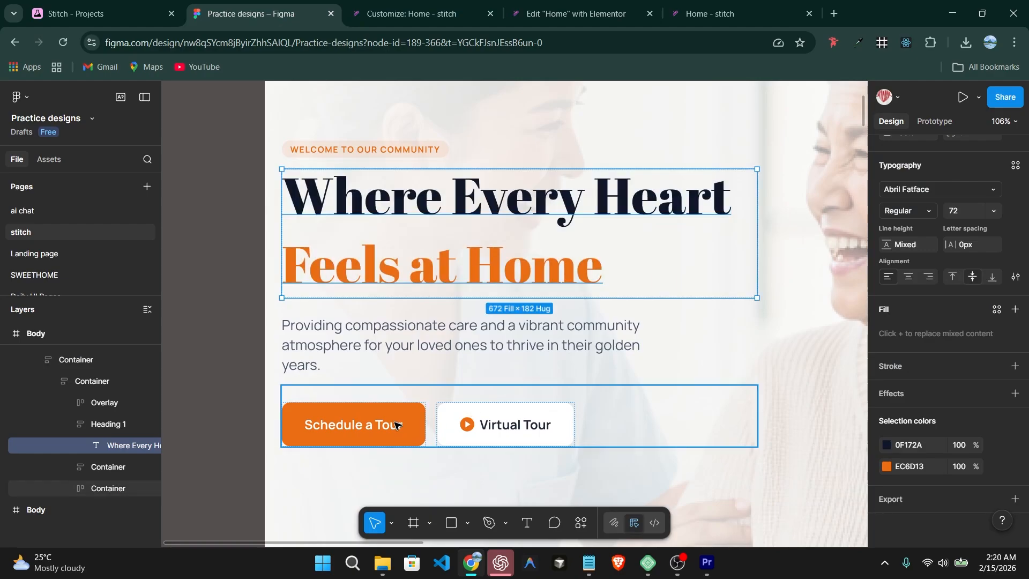
click(395, 424)
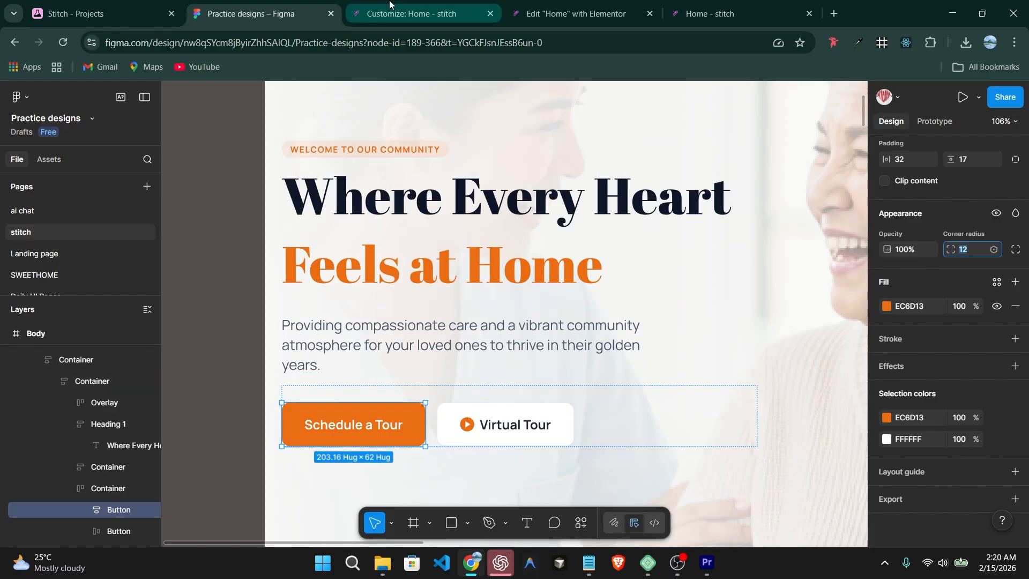
Inspect the advanced layout settings of the hero's Get a Free Quote button in Elementor
click(418, 3)
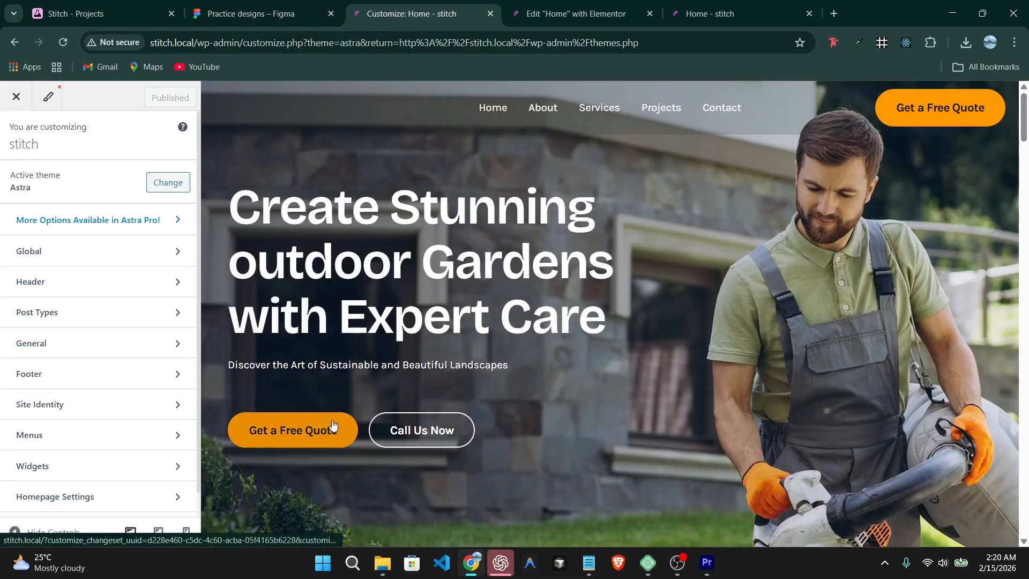
key(ctrl+Tab)
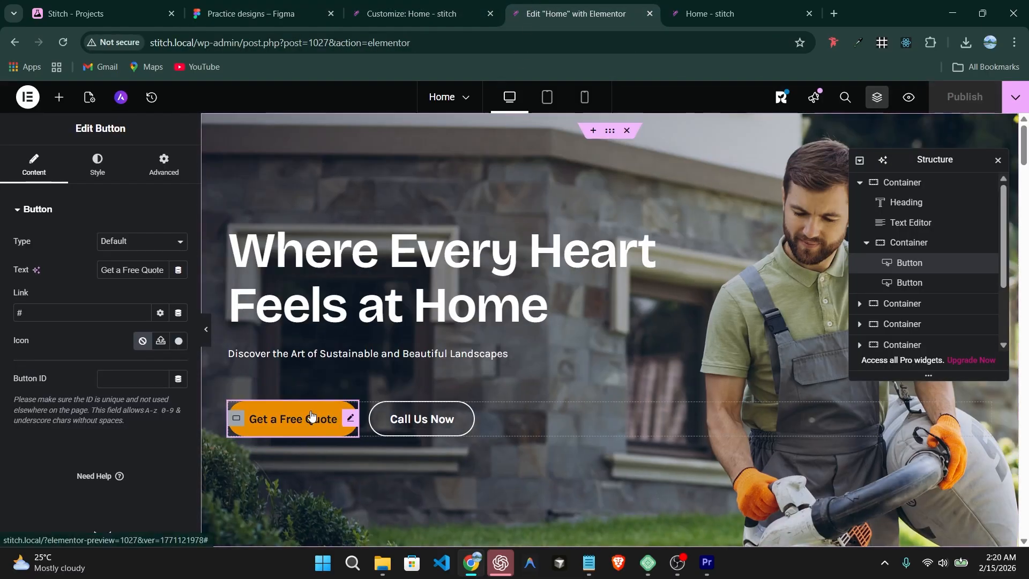
click(156, 168)
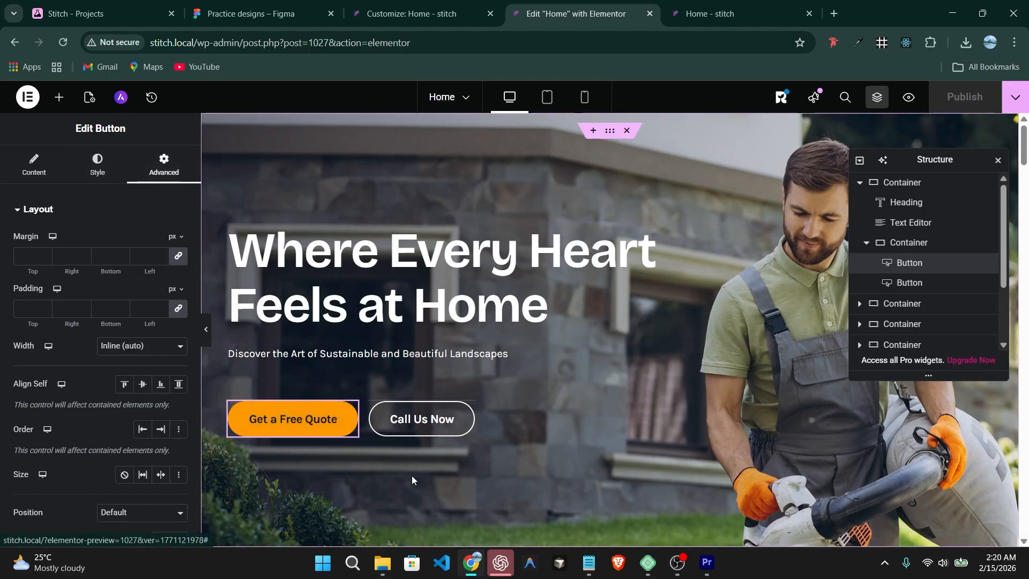
In the Astra customizer's global button settings, set the primary button border radius to 12 px on all sides and publish
click(420, 6)
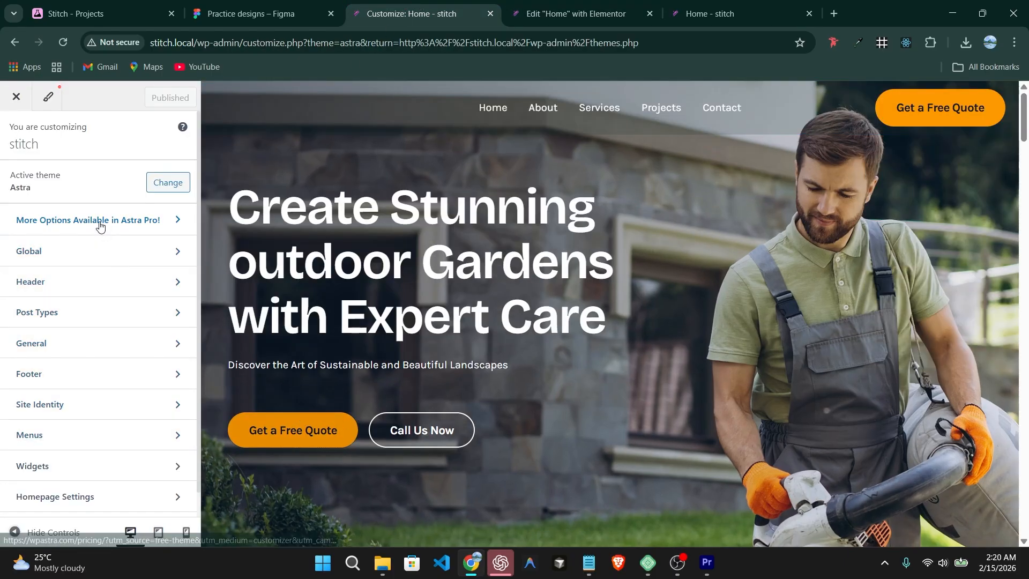
click(89, 258)
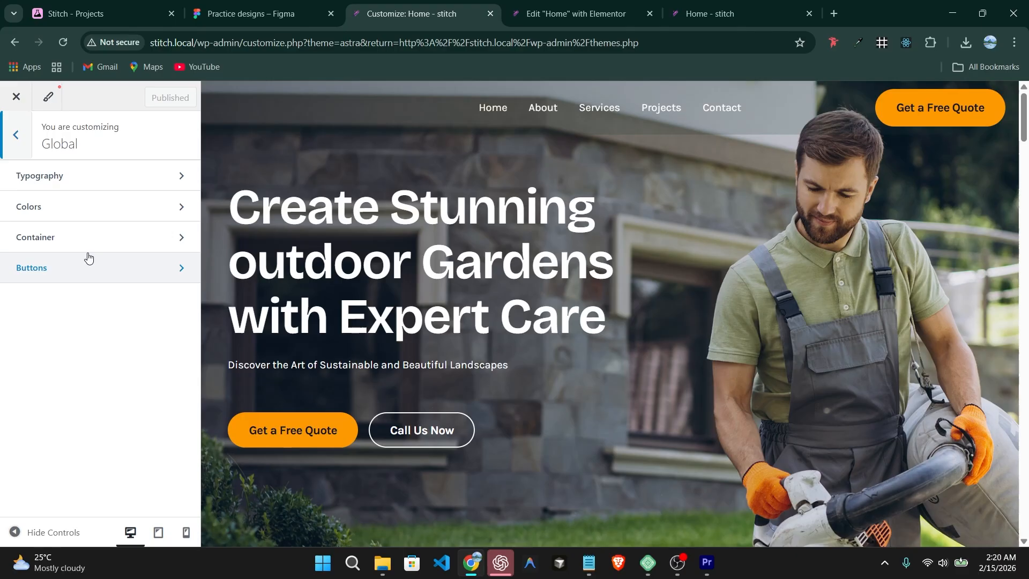
click(91, 268)
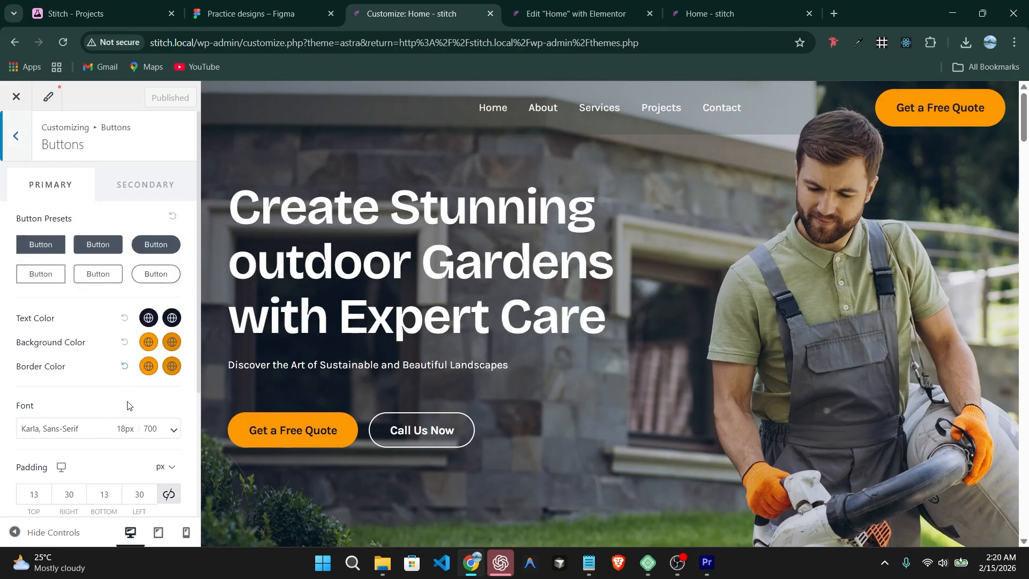
scroll(127, 328, down, 3)
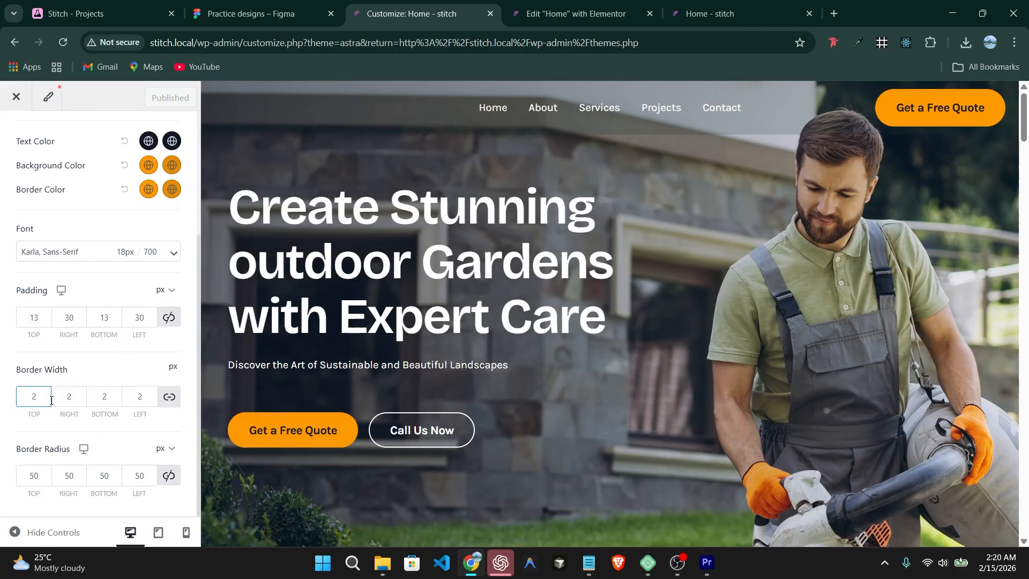
click(48, 477)
text(12)
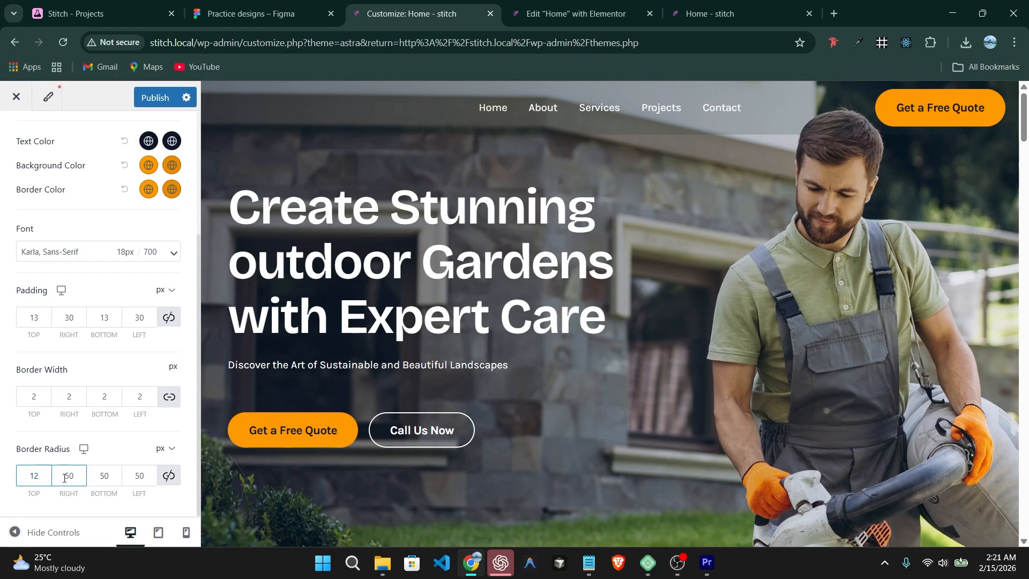
click(171, 476)
double_click(148, 477)
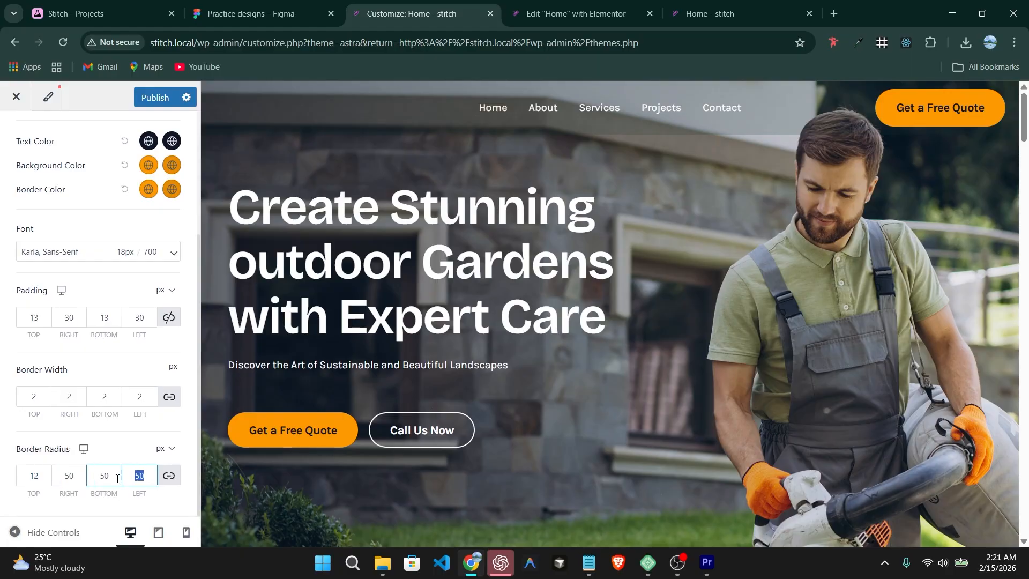
text(12)
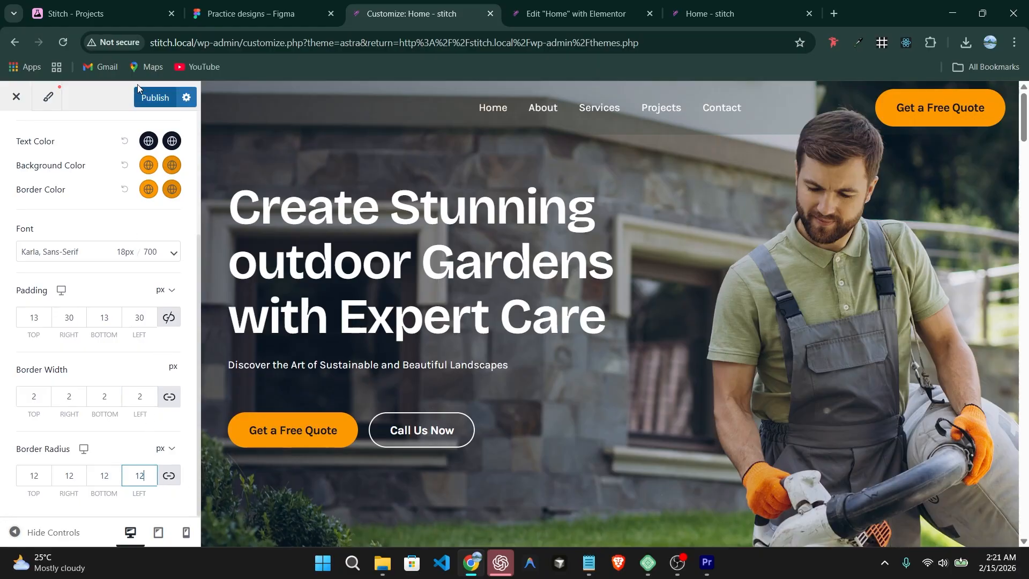
click(161, 100)
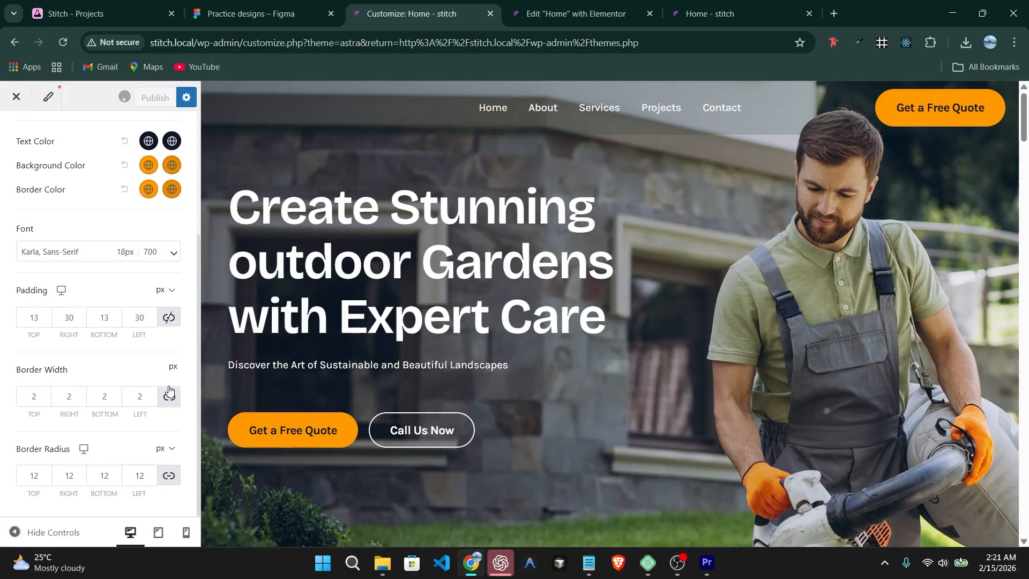
Leave the customizer, check the buttons on the live Home page, and reopen that page in Elementor
click(141, 317)
click(549, 6)
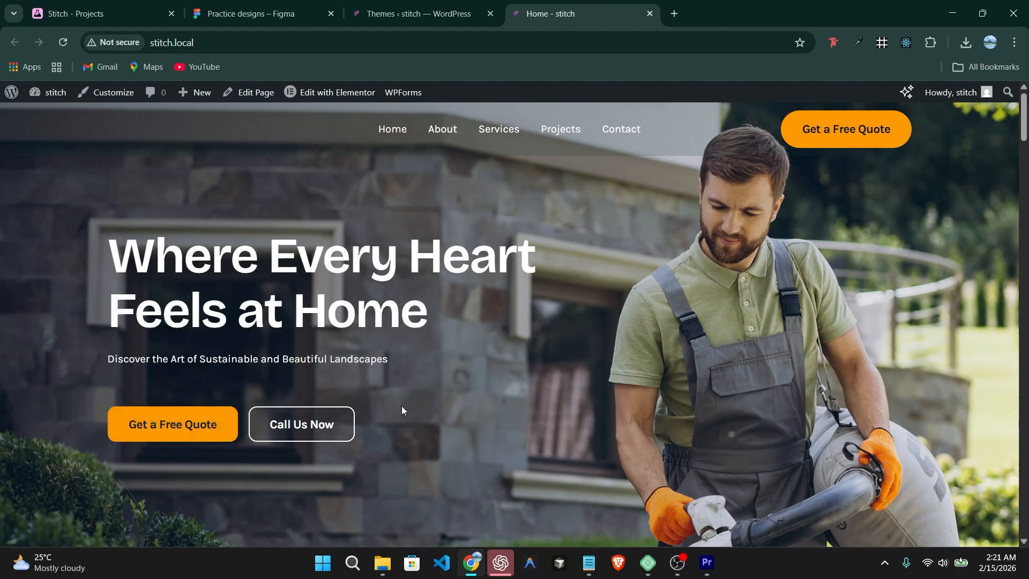
mouse_move(321, 100)
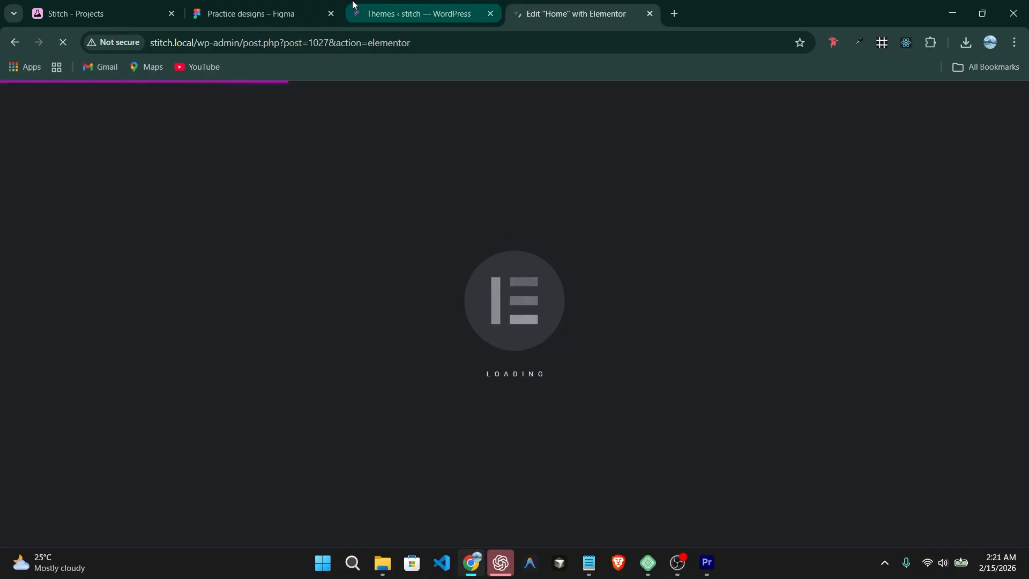
Replace the hero paragraph in Elementor with Figma's "Providing compassionate care and a vibrant community atmosphere" description and publish the page
click(291, 4)
click(341, 337)
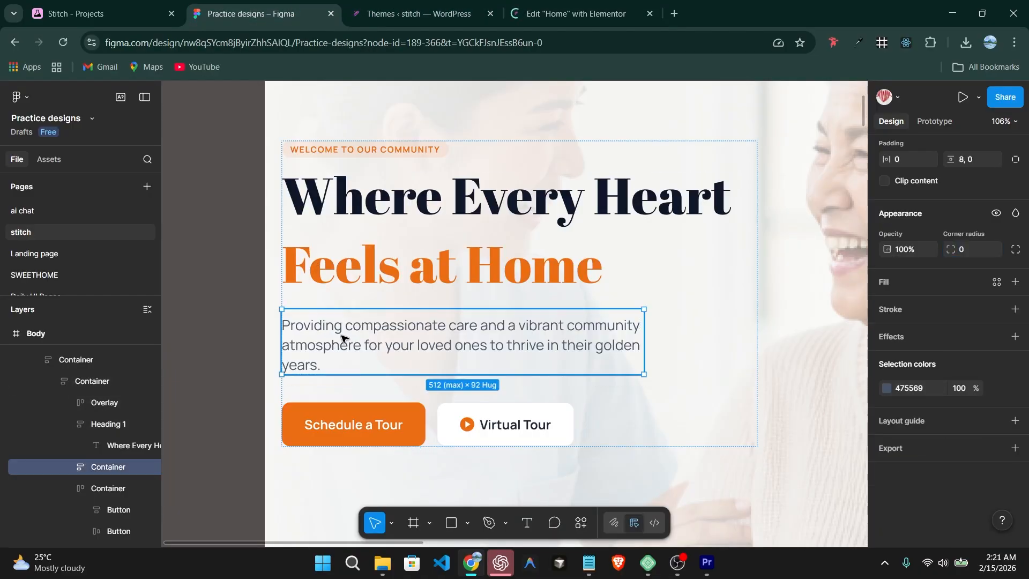
double_click(341, 337)
double_click(341, 336)
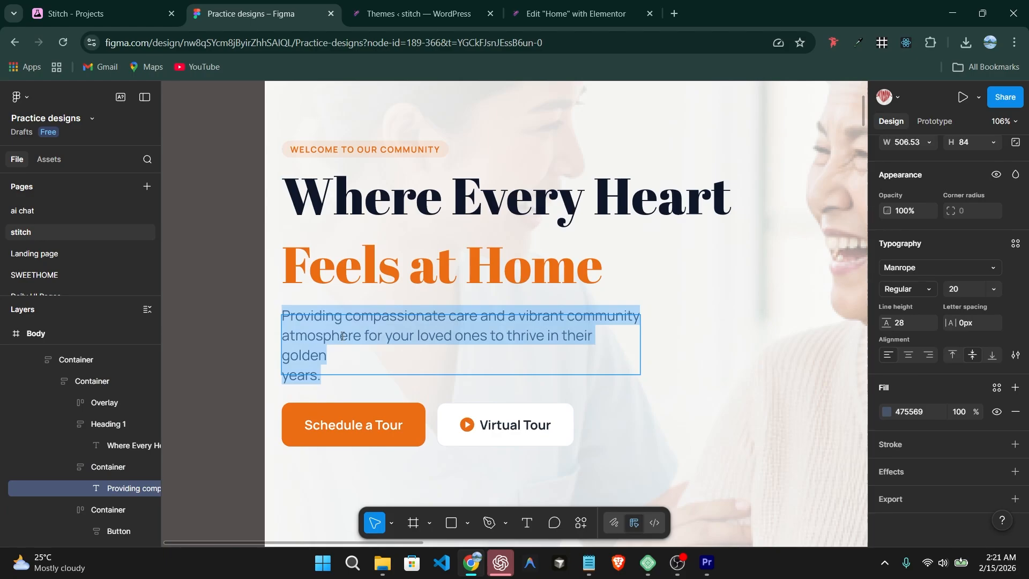
click(540, 9)
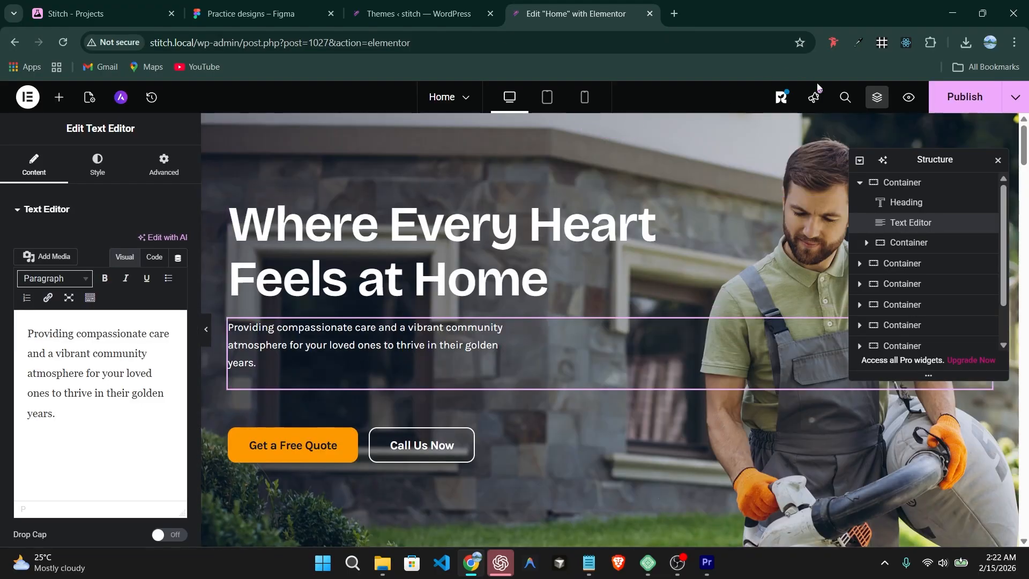
click(970, 102)
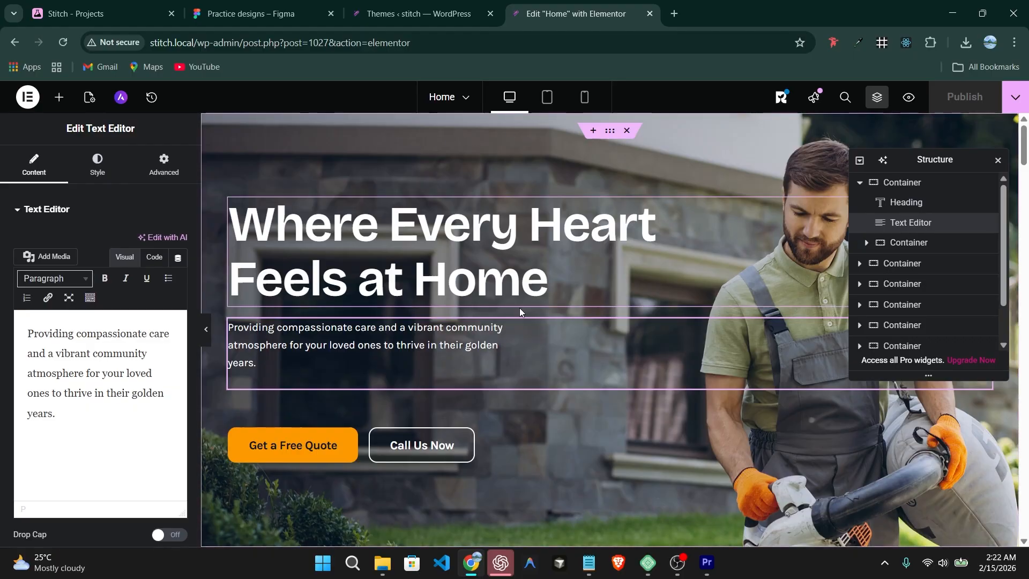
Copy the "Welcome to our community" tagline above the hero heading in Figma
click(275, 11)
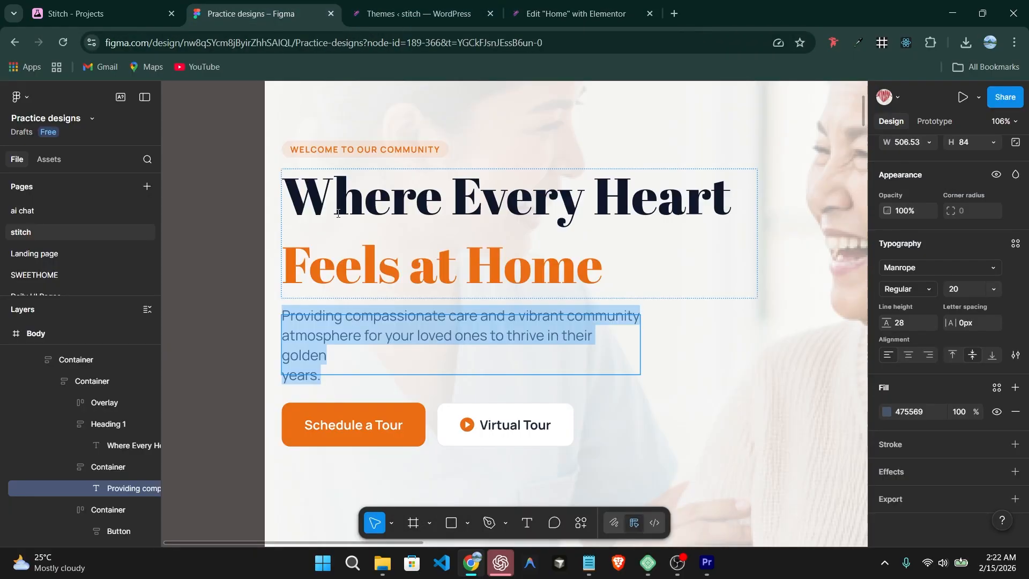
click(380, 155)
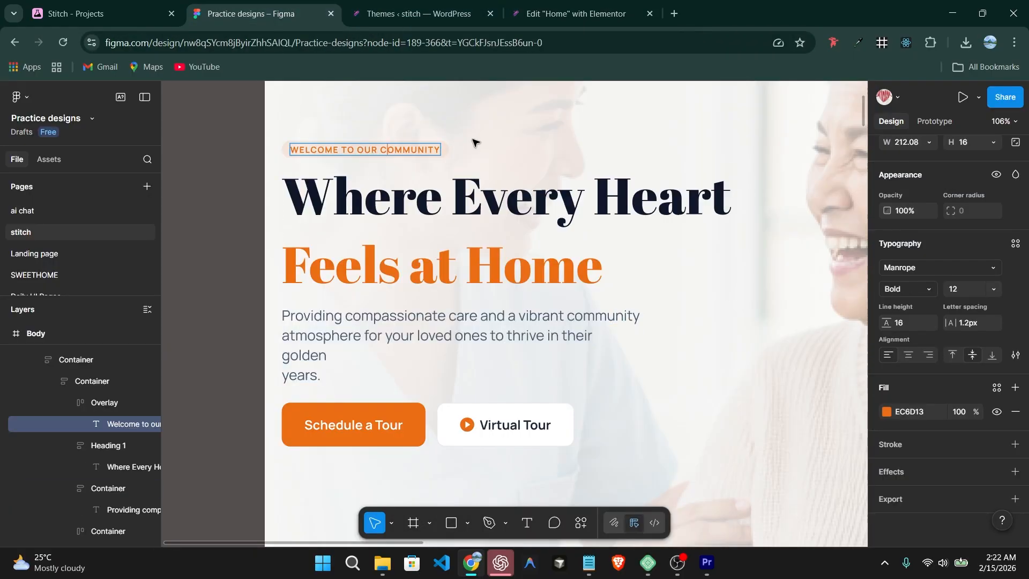
double_click(329, 150)
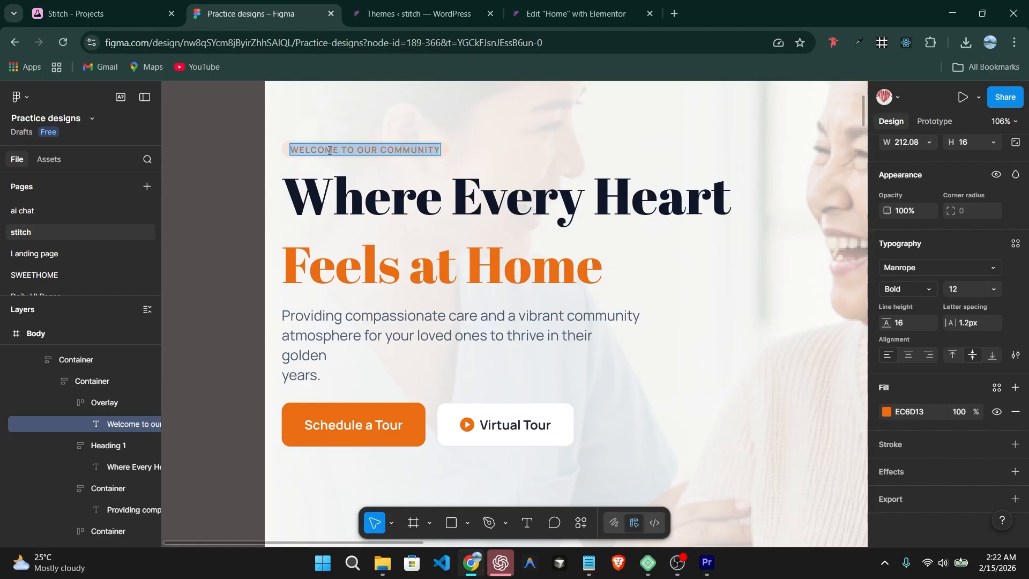
Back in Elementor, add a Text Editor widget above the hero heading with the text "Welcome to our community"
click(564, 21)
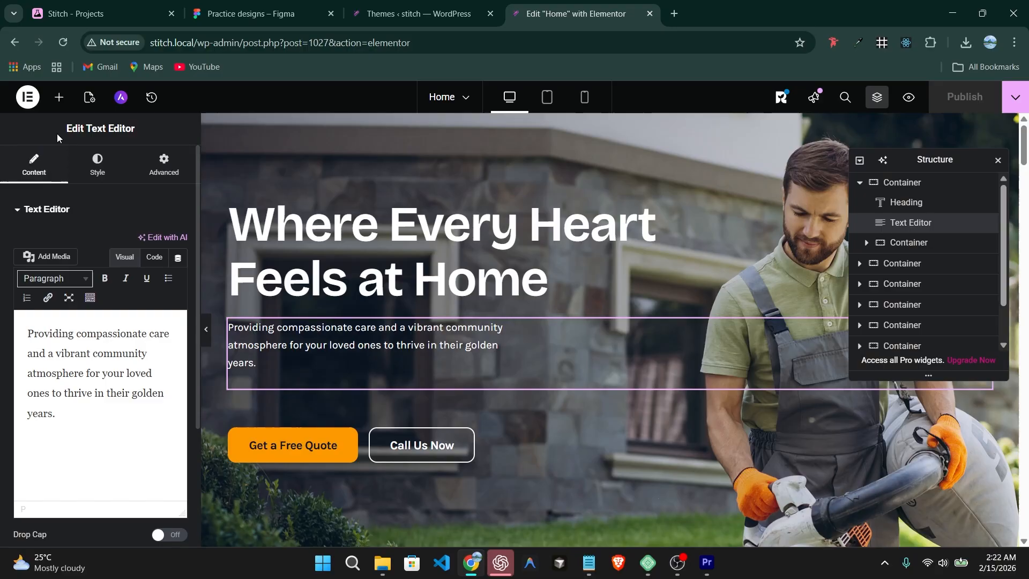
click(56, 101)
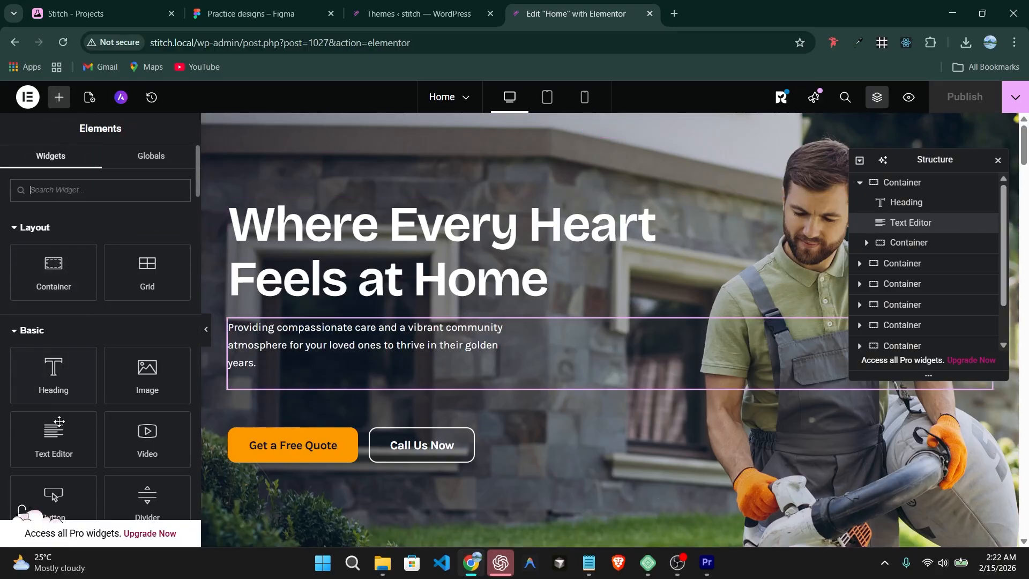
drag(54, 432, 408, 214)
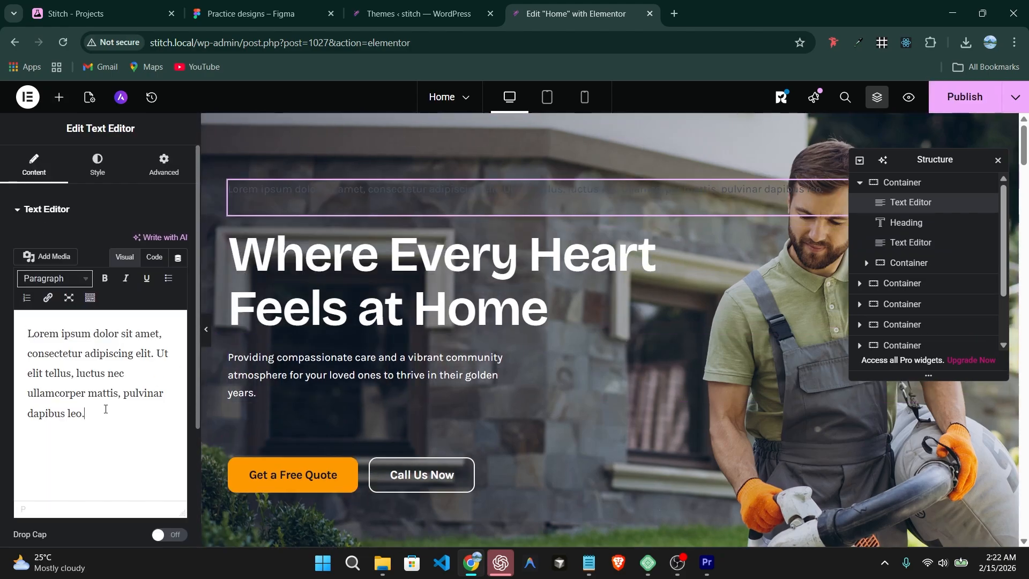
key(ctrl+a)
text(Welcome to our community)
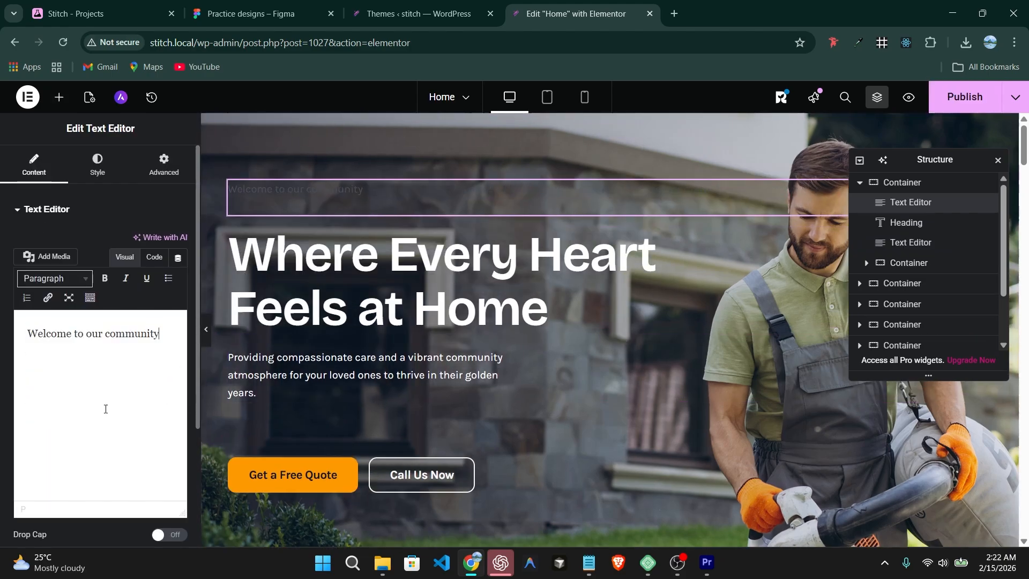
Set the tagline's text color to the global Theme Color 5 (#FEF9E1)
click(94, 170)
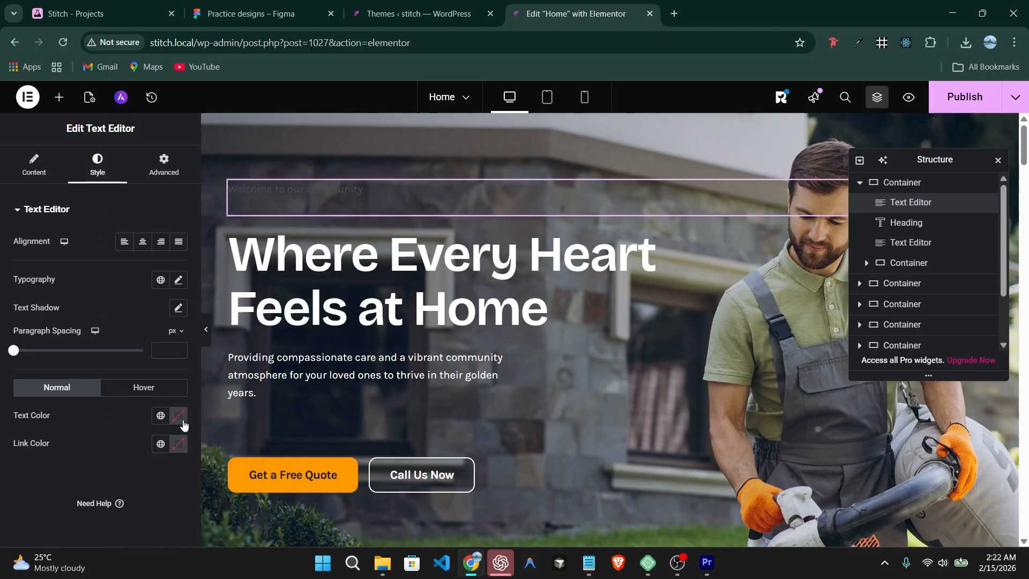
click(160, 416)
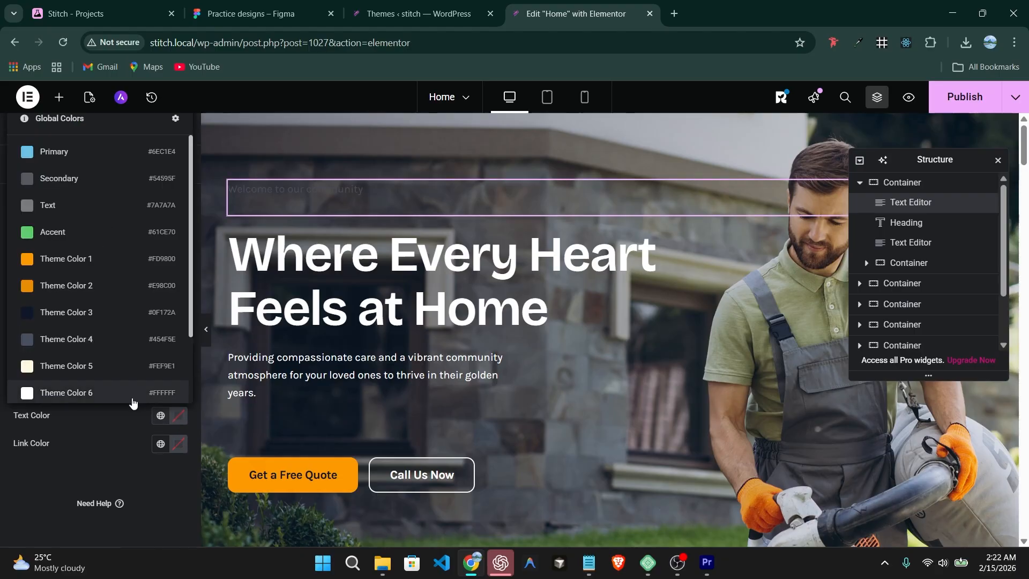
scroll(96, 343, down, 2)
scroll(98, 366, up, 2)
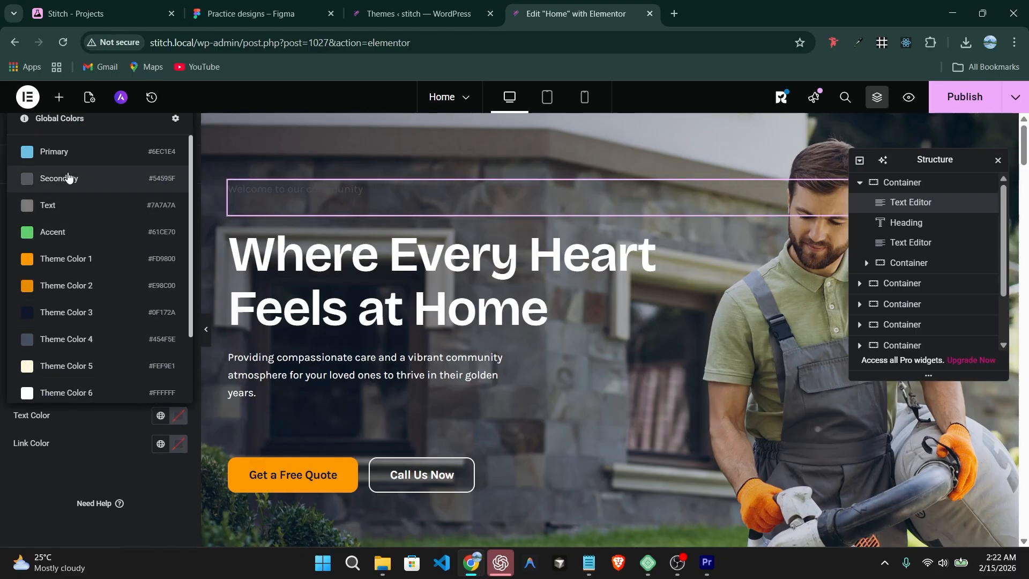
scroll(74, 225, down, 2)
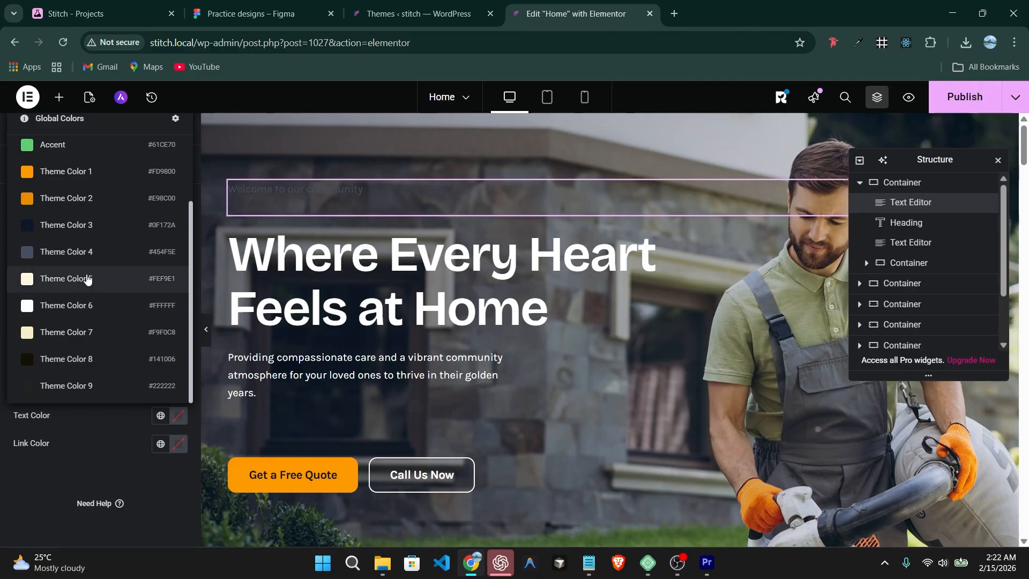
click(88, 278)
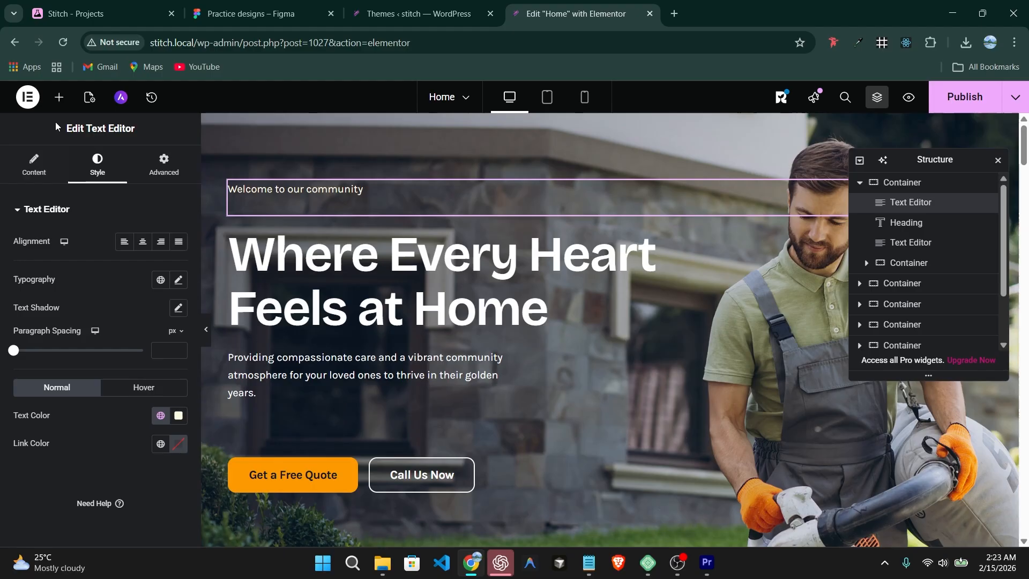
Give the tagline widget a custom width of 23%
click(33, 163)
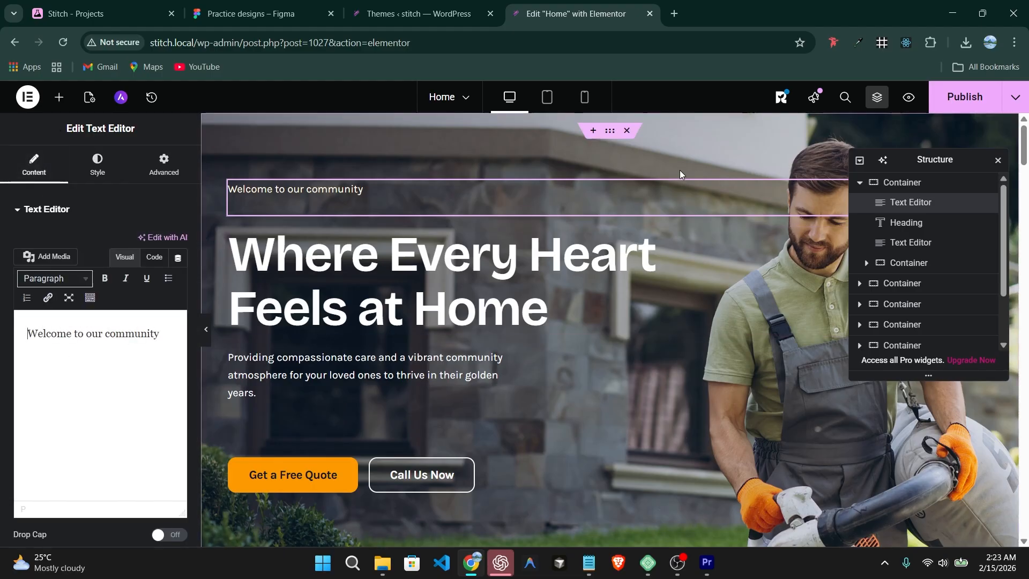
click(119, 177)
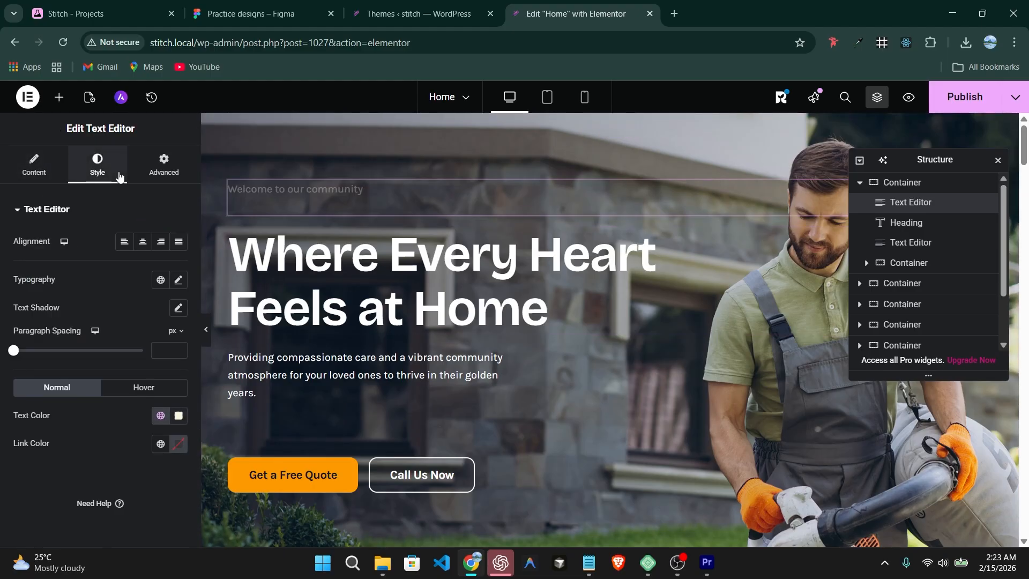
click(171, 179)
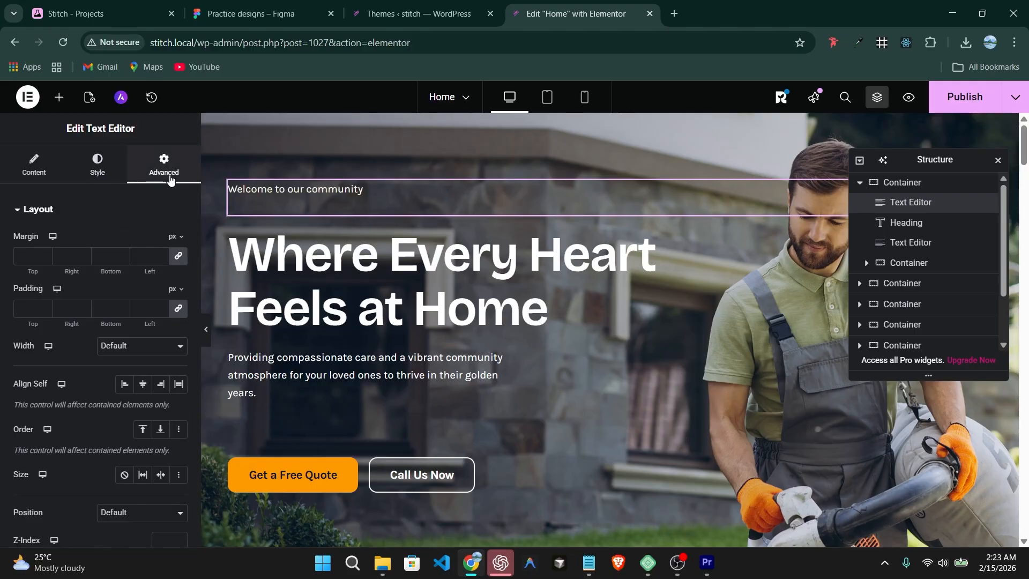
click(152, 351)
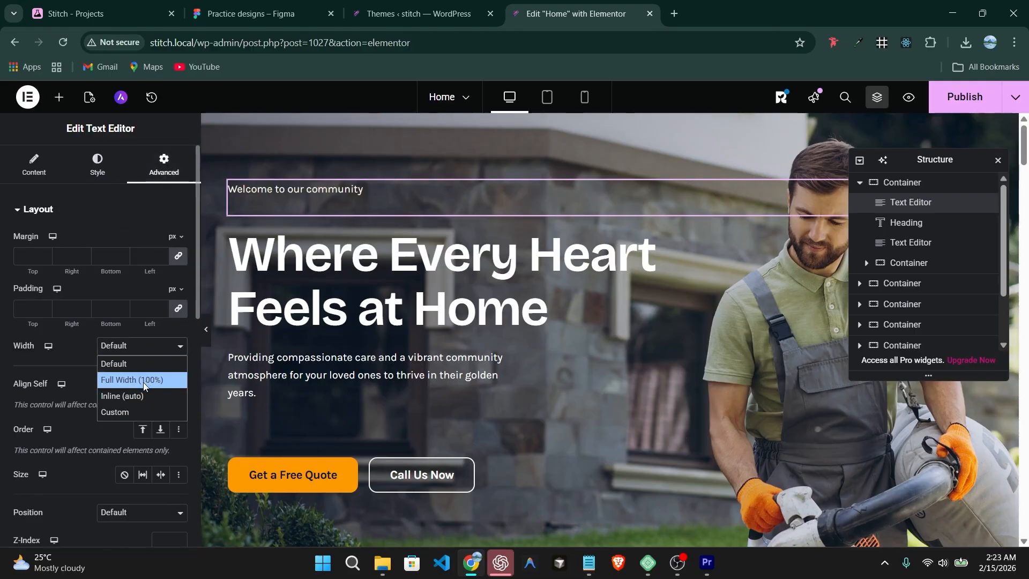
click(134, 410)
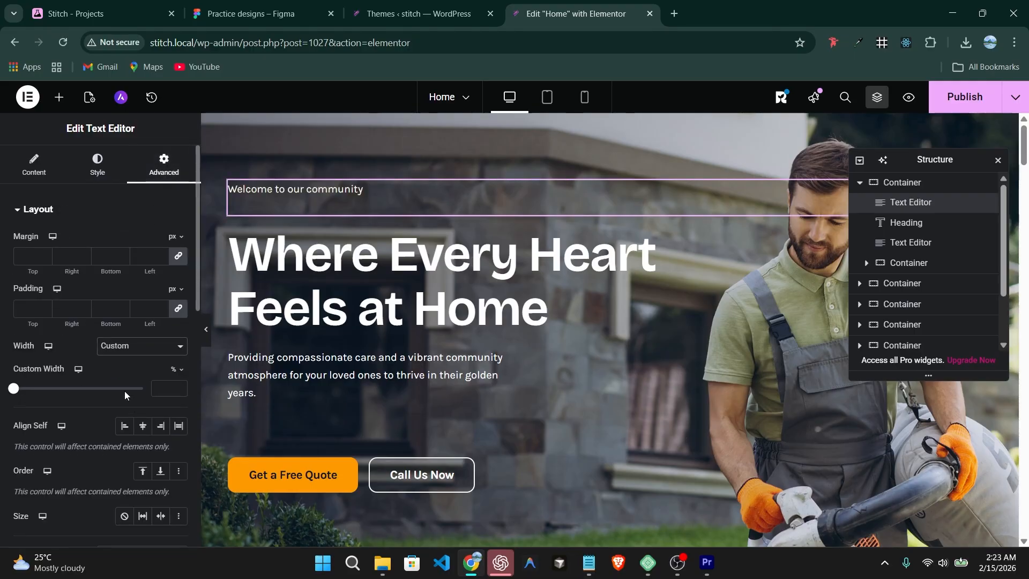
drag(19, 393, 44, 390)
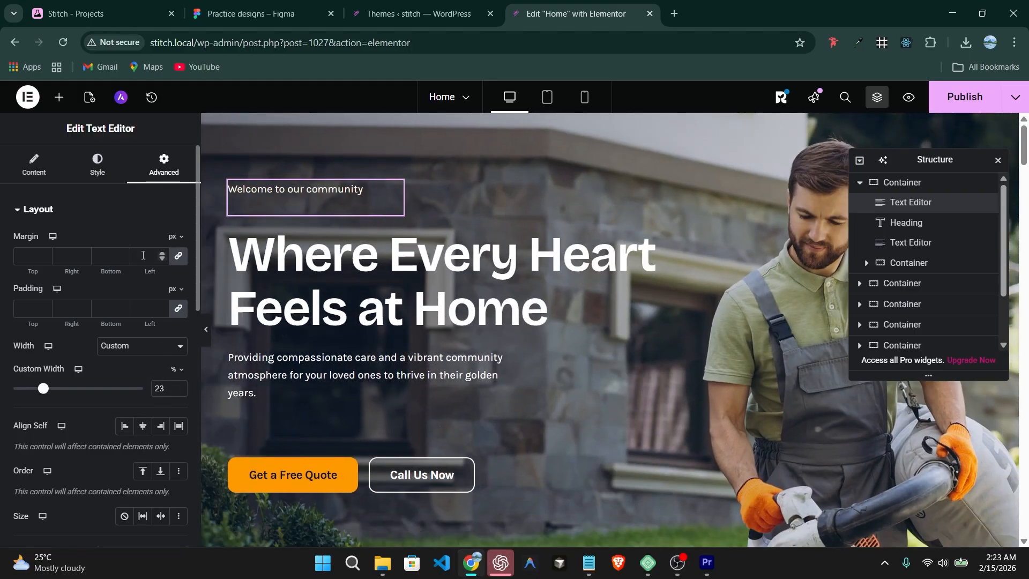
Give the tagline widget a classic background in the global Theme Color 1 (#FD9800), checking the tagline's look in Figma
click(92, 172)
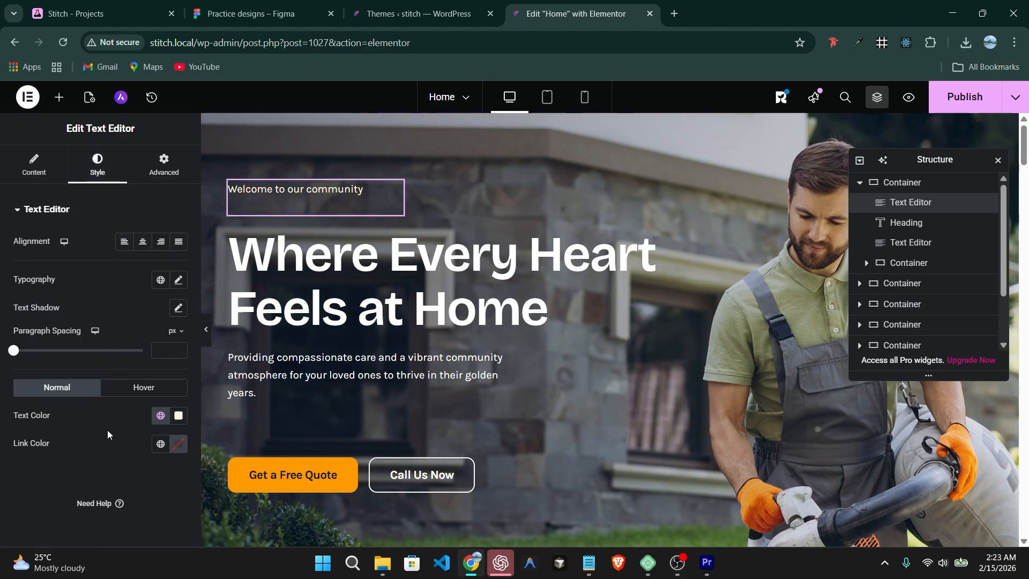
click(164, 165)
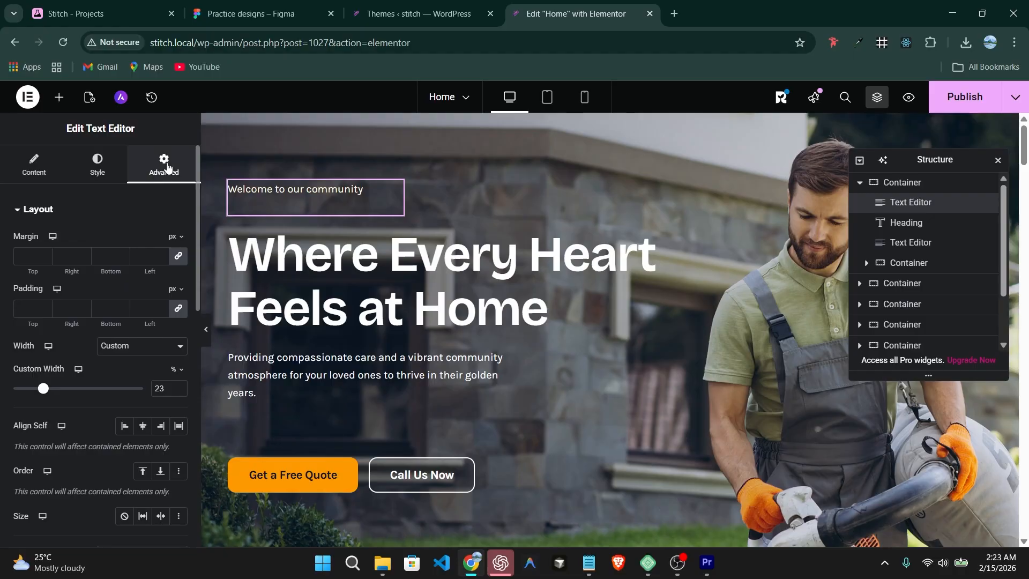
scroll(160, 309, down, 10)
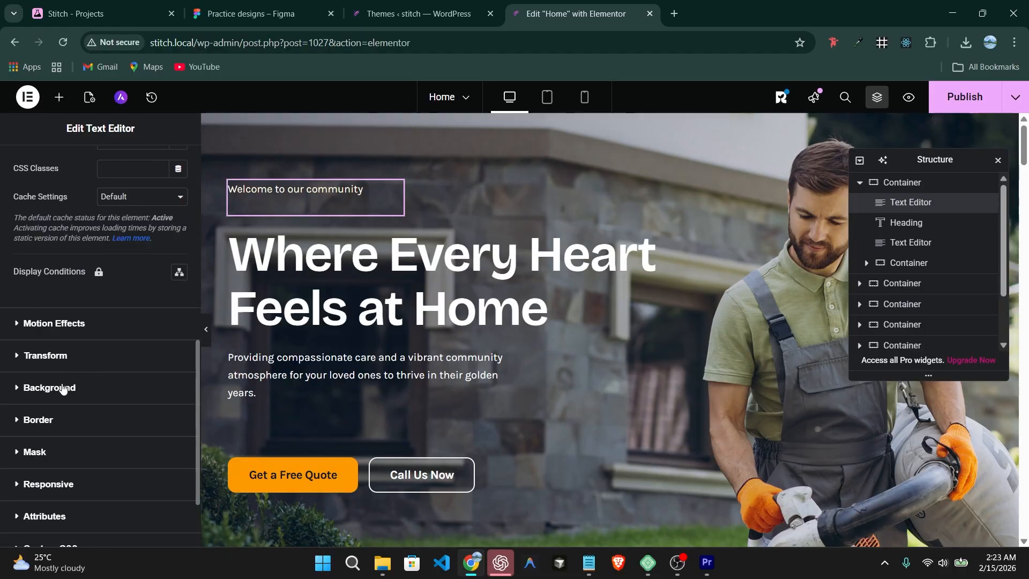
click(20, 388)
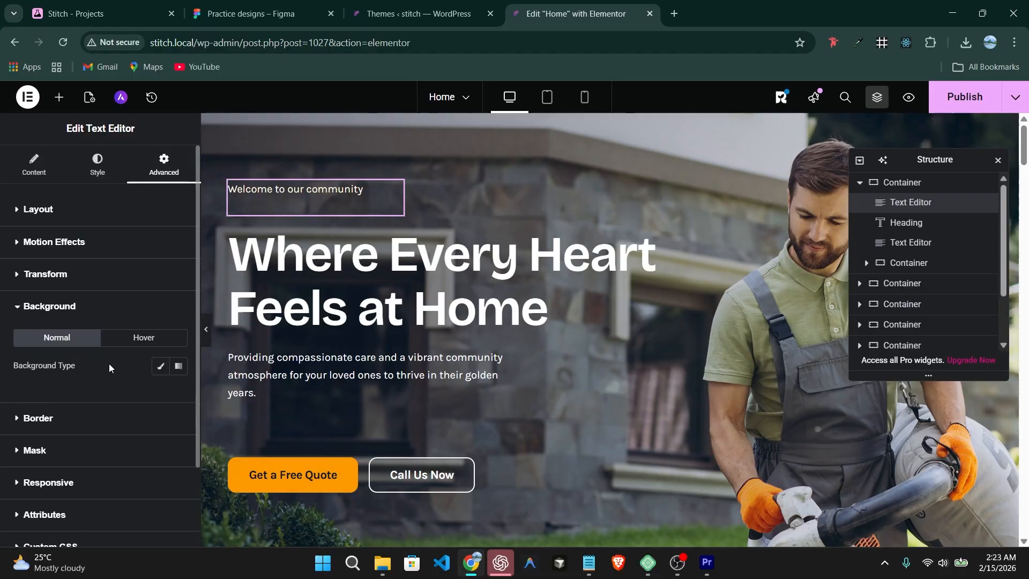
click(161, 367)
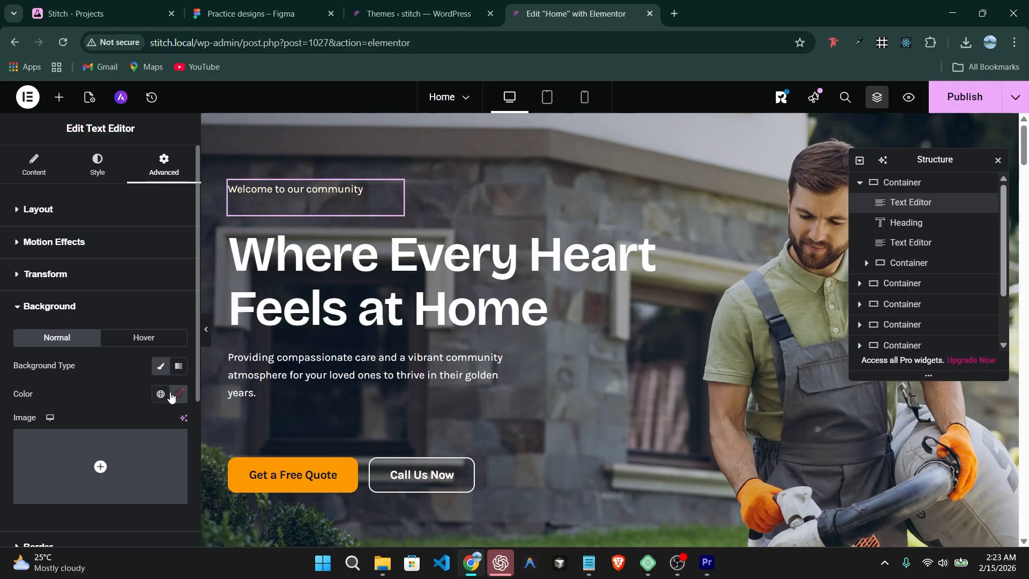
click(253, 8)
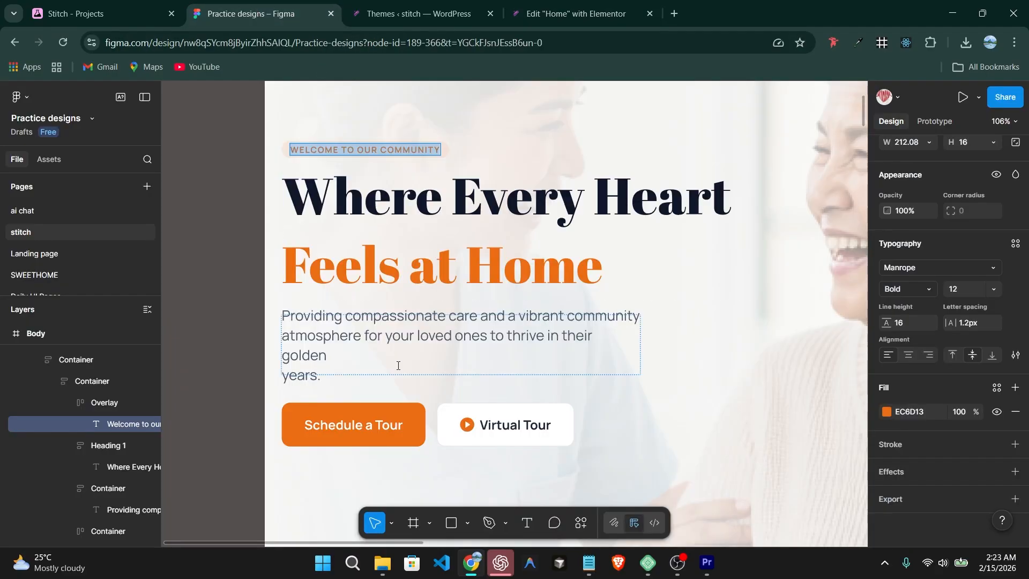
click(477, 150)
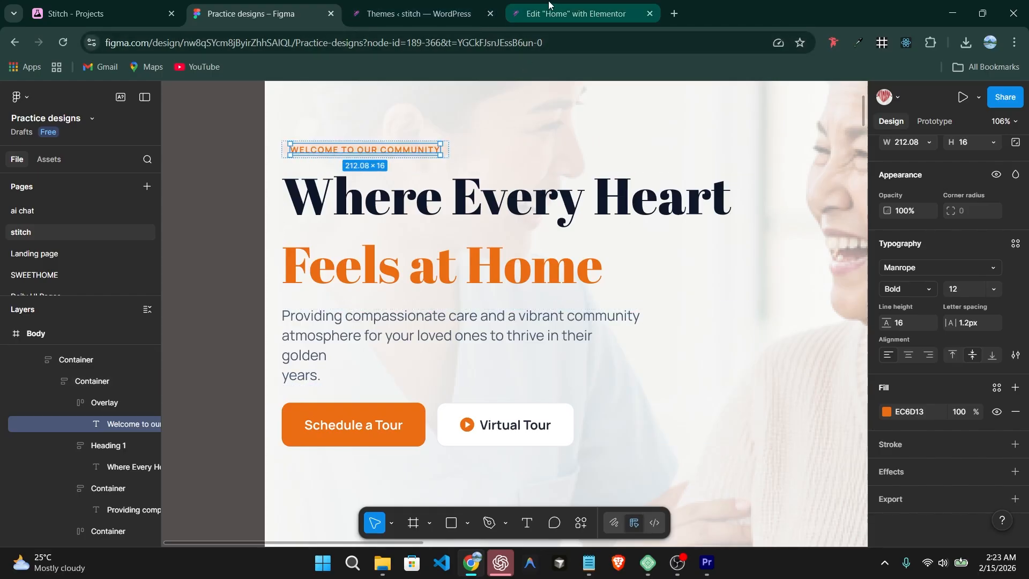
click(568, 13)
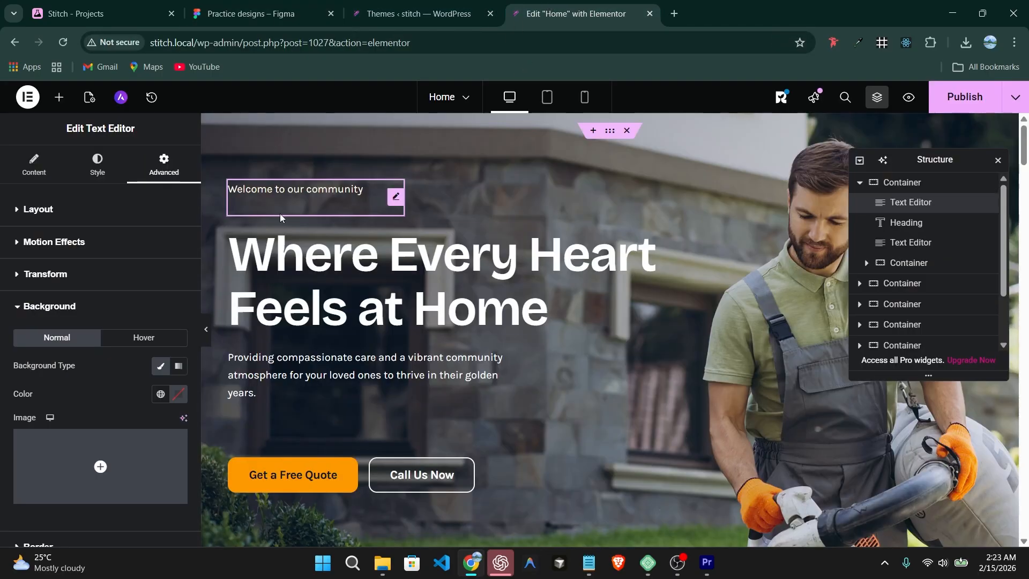
click(160, 394)
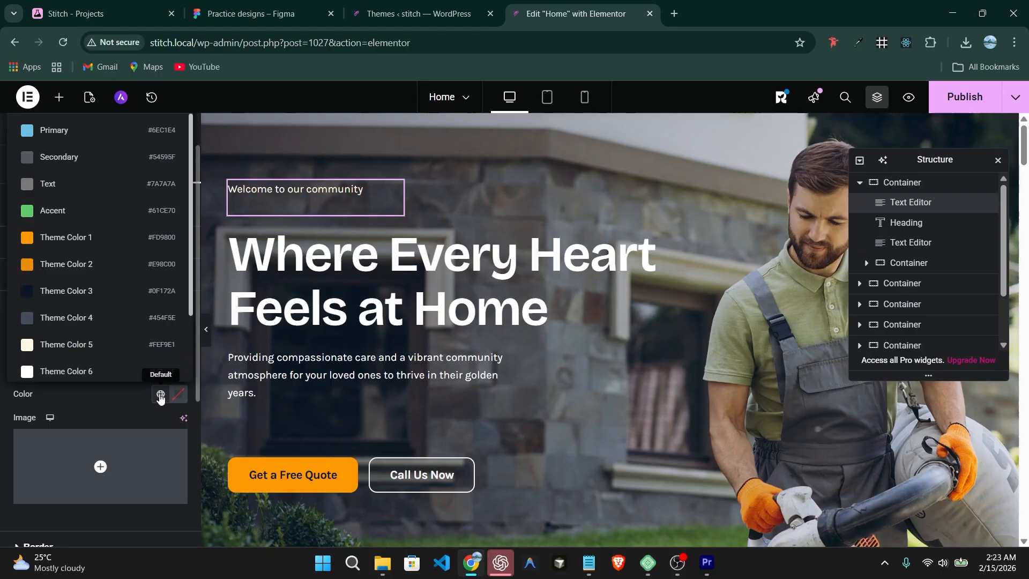
click(51, 238)
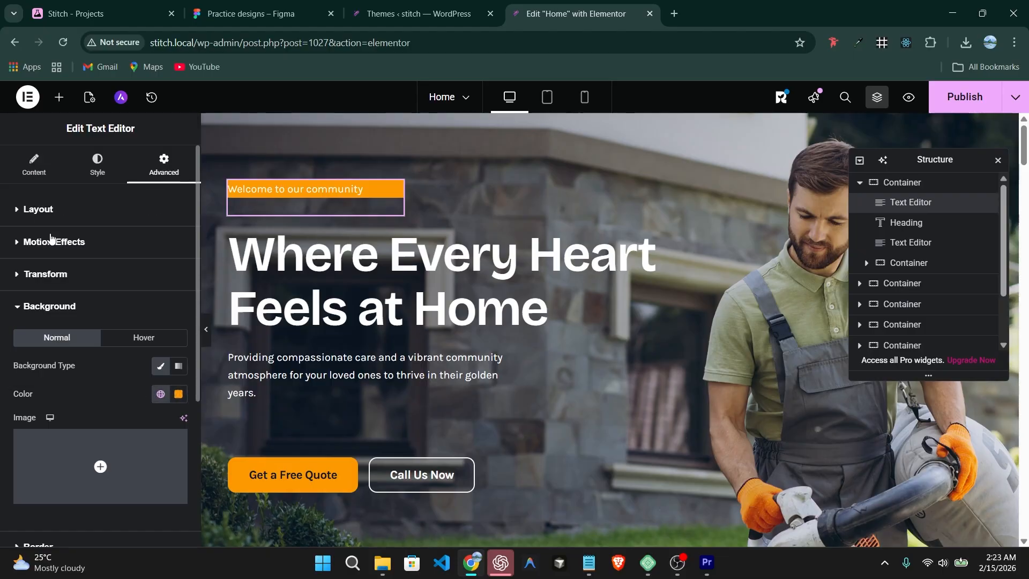
Lower the opacity of the tagline's background color, making it #FD980038
click(178, 396)
click(251, 344)
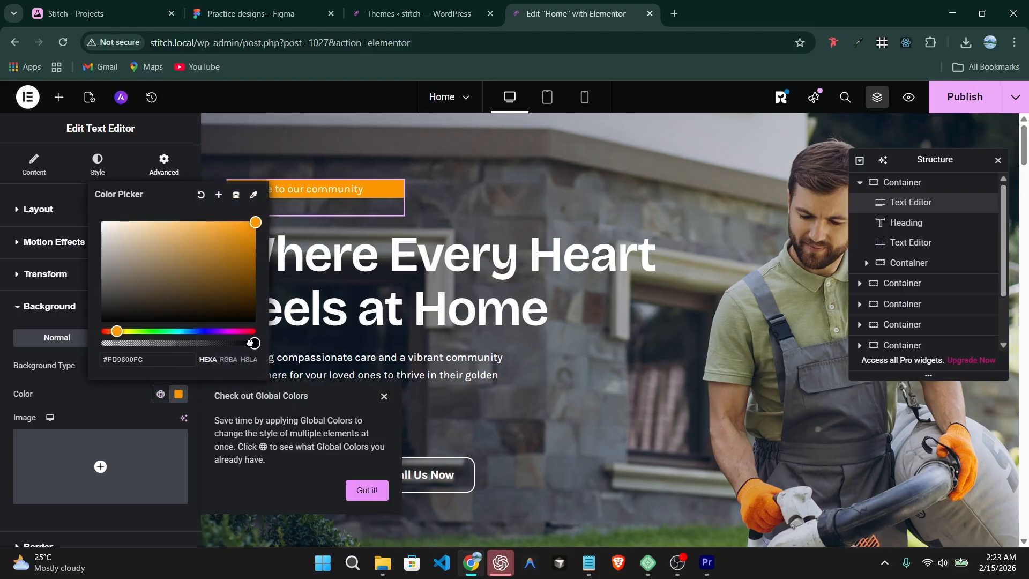
drag(250, 343, 135, 344)
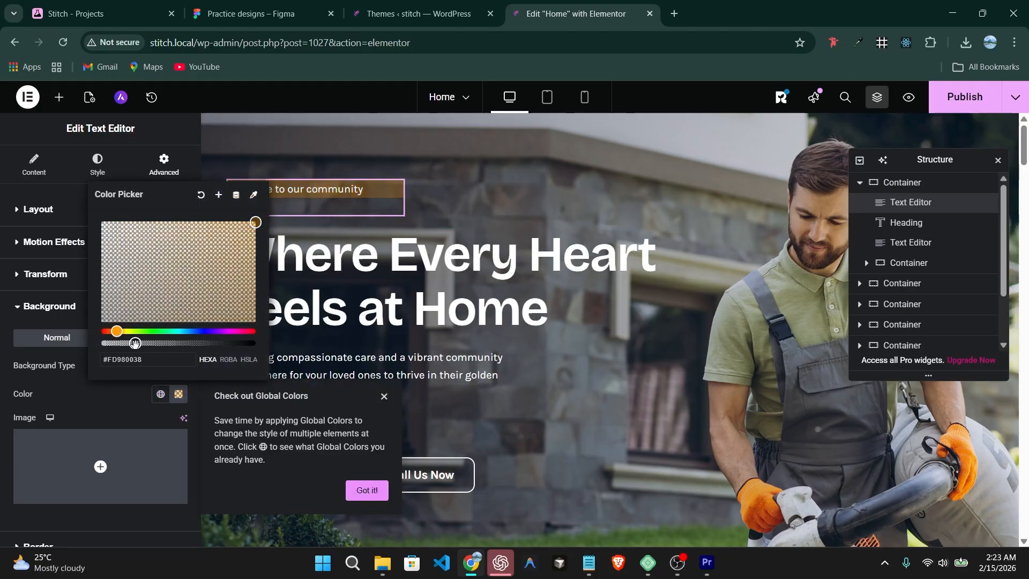
click(130, 405)
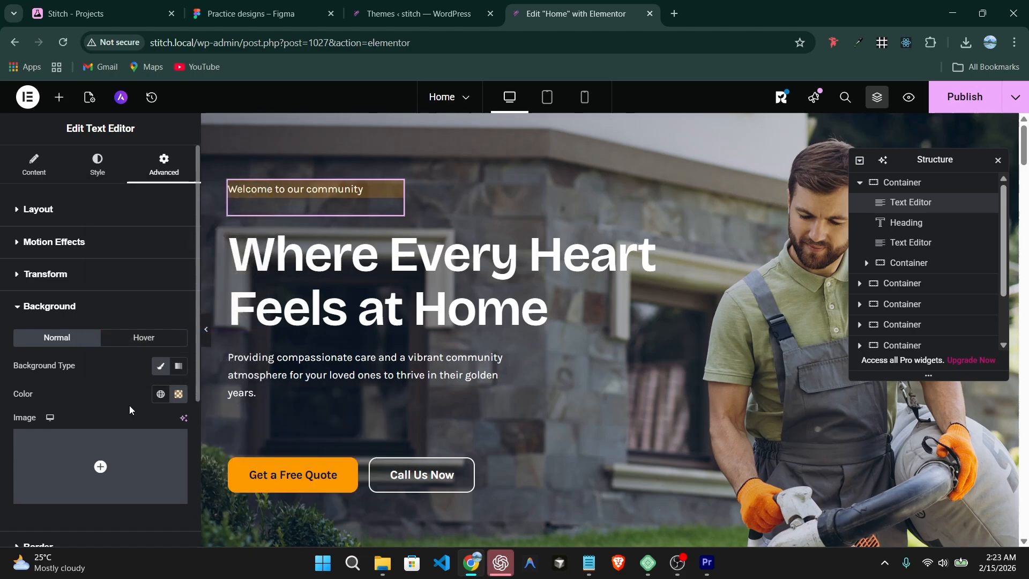
Set the tagline widget's border radius to 50 px on all corners
scroll(112, 443, down, 5)
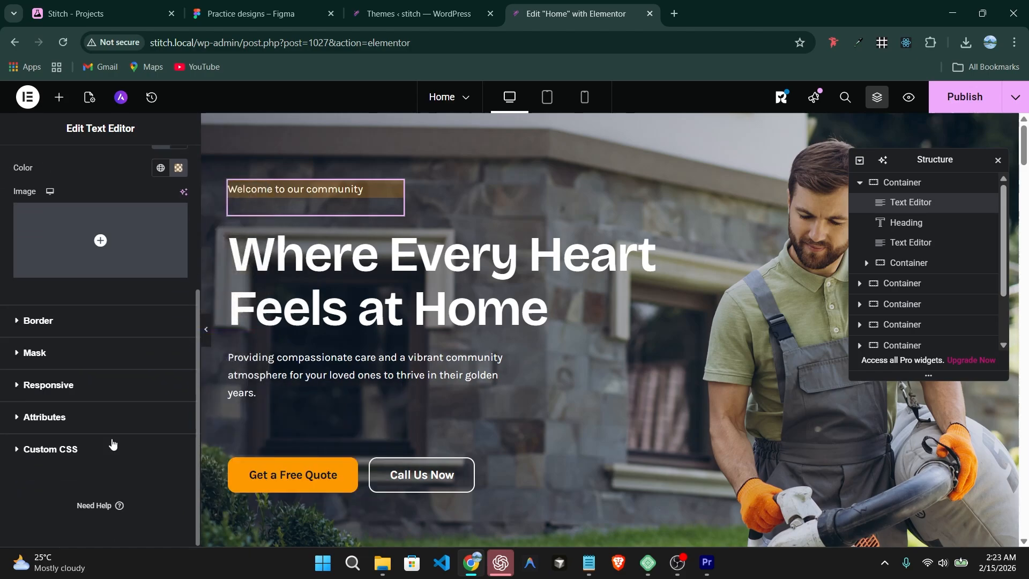
click(21, 321)
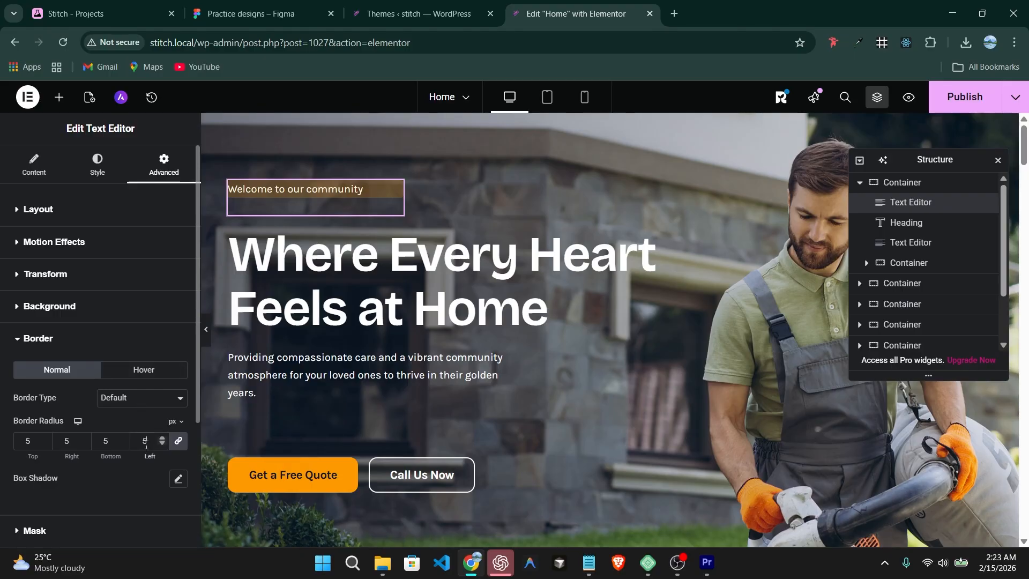
text(0)
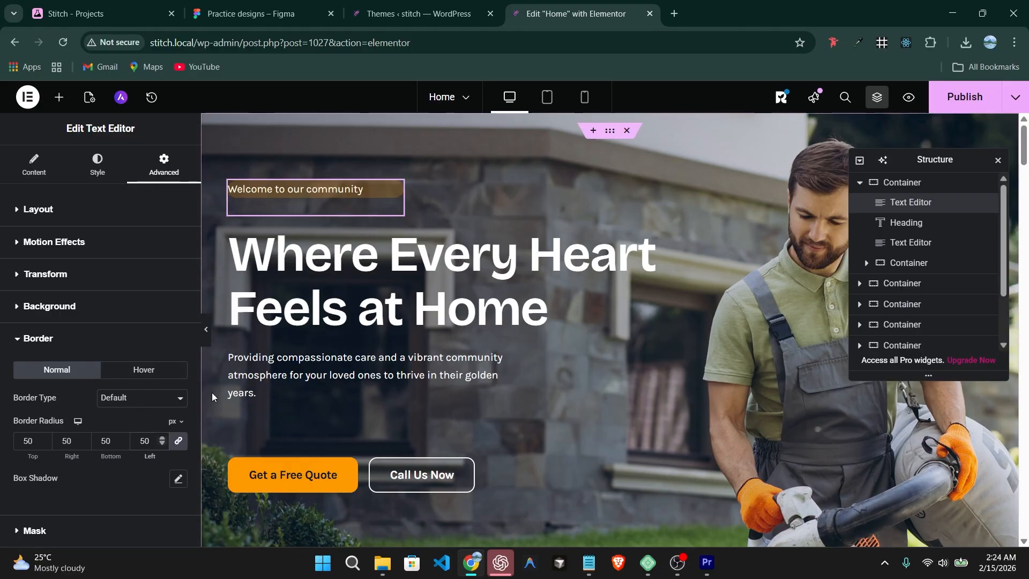
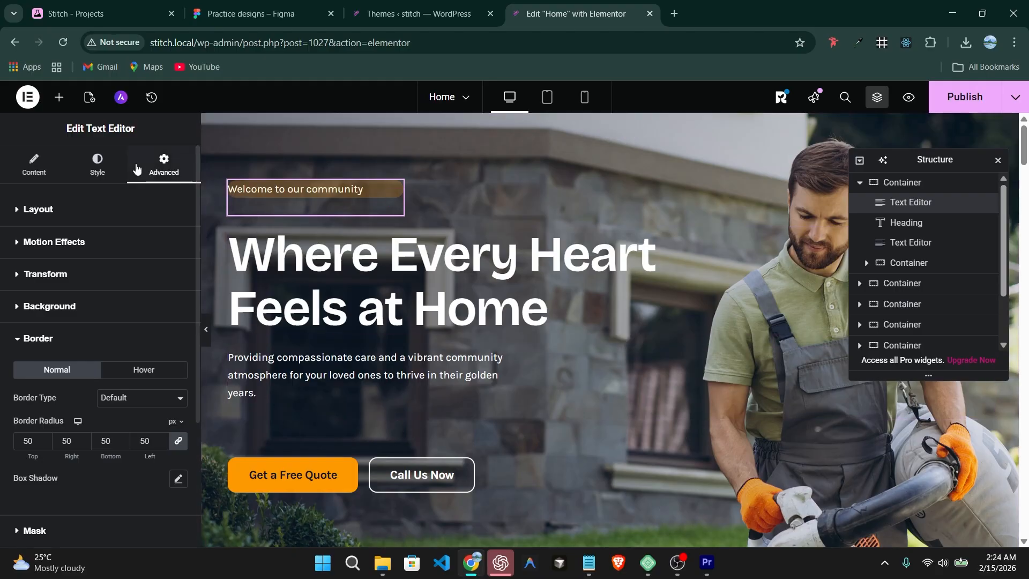
Unlink the tagline widget's margin and padding values and set its left padding to 25 px
click(48, 170)
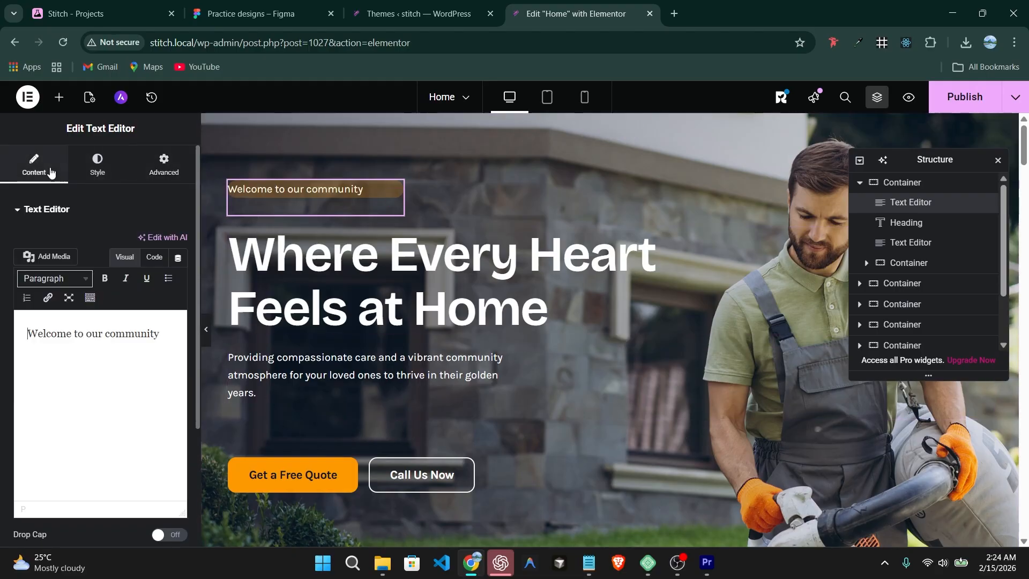
click(96, 168)
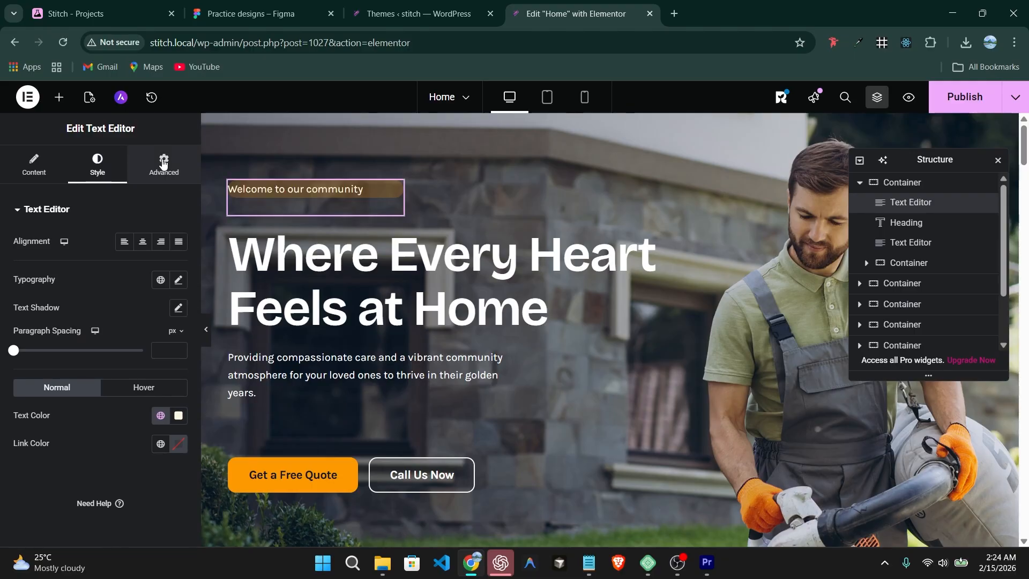
click(164, 164)
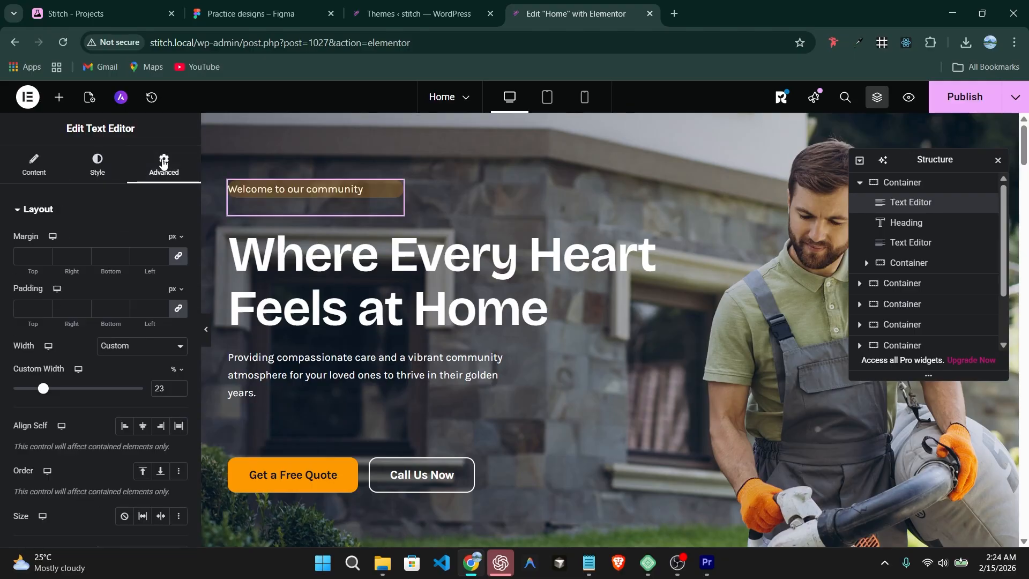
click(179, 310)
click(178, 256)
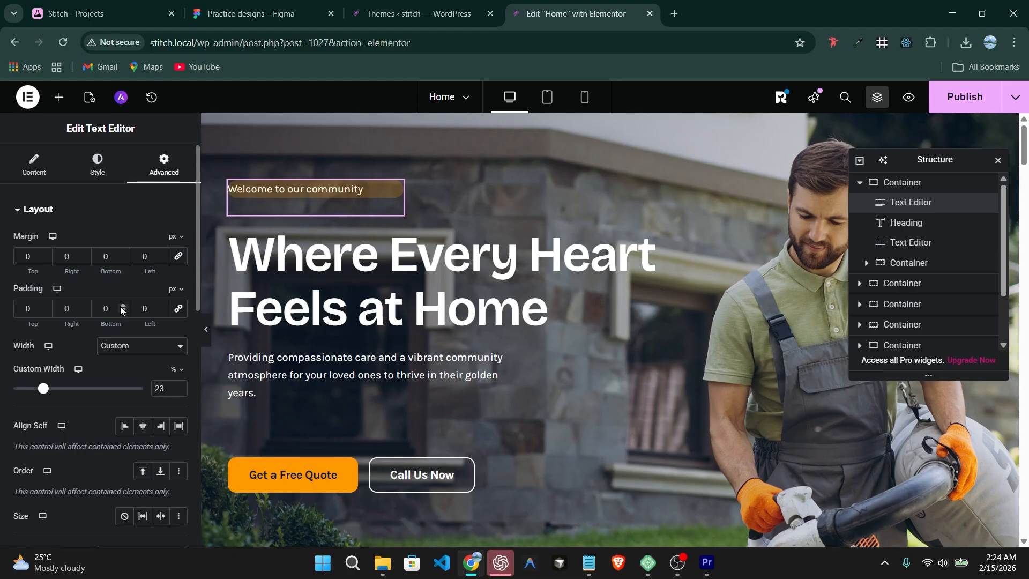
drag(162, 307, 162, 306)
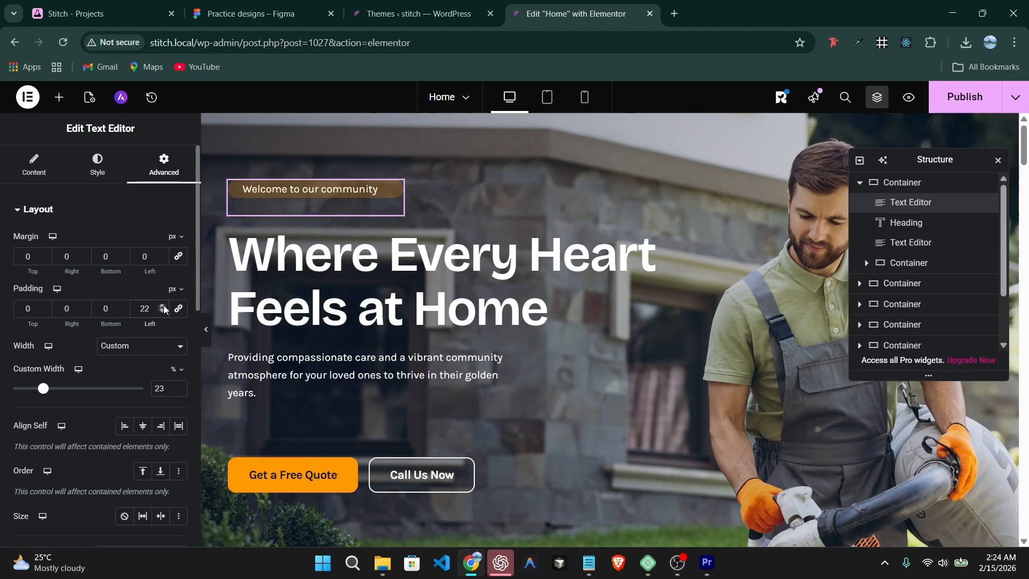
click(163, 307)
click(162, 307)
click(163, 308)
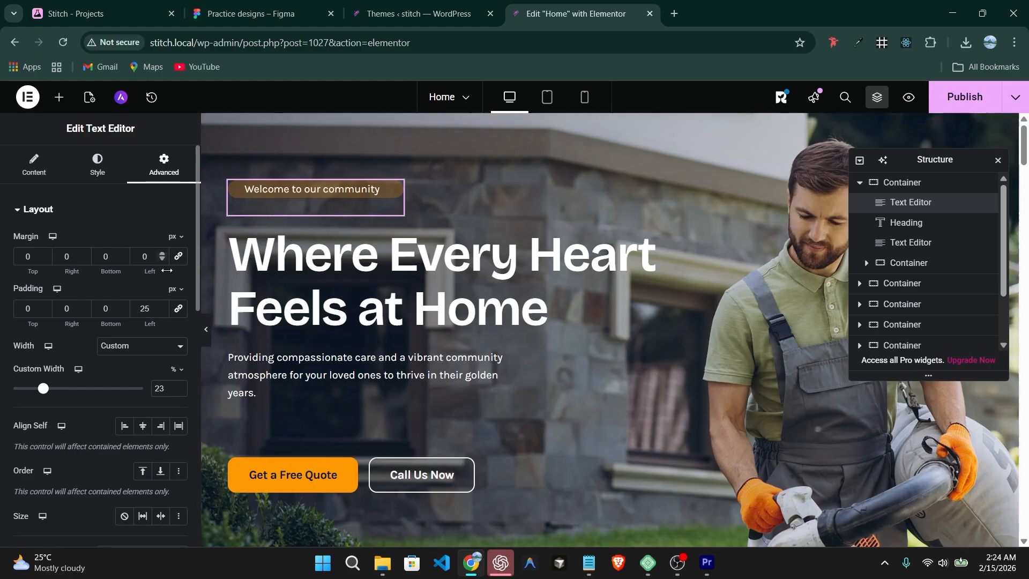
Compare the tagline with the Figma design, set its text transform to Uppercase, and publish the page
click(260, 14)
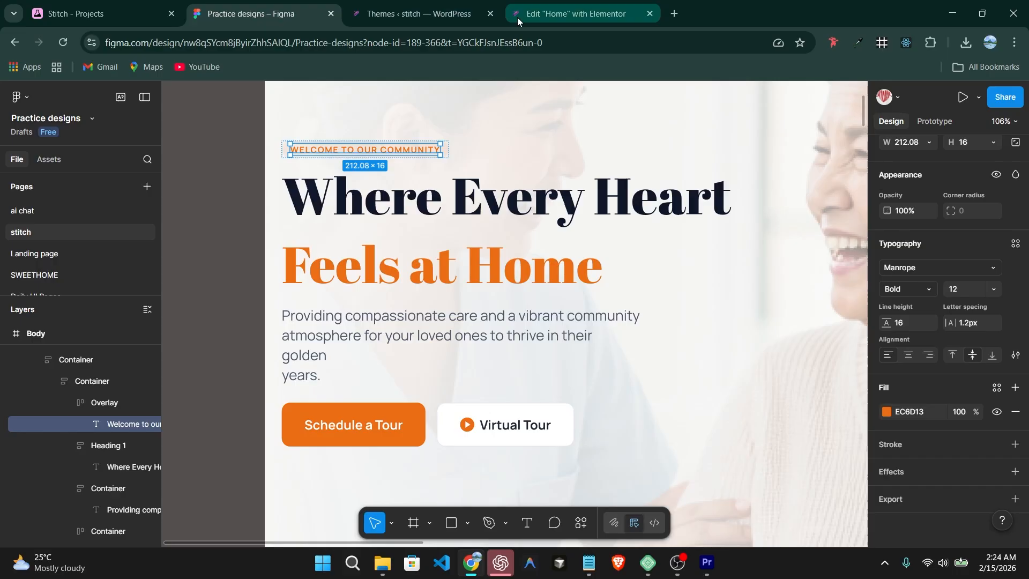
click(563, 14)
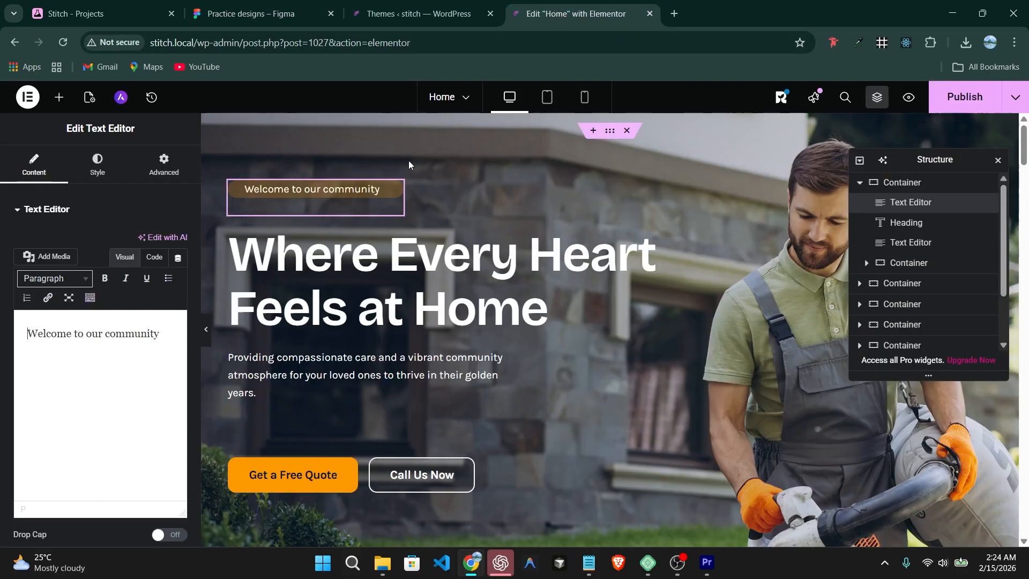
click(97, 162)
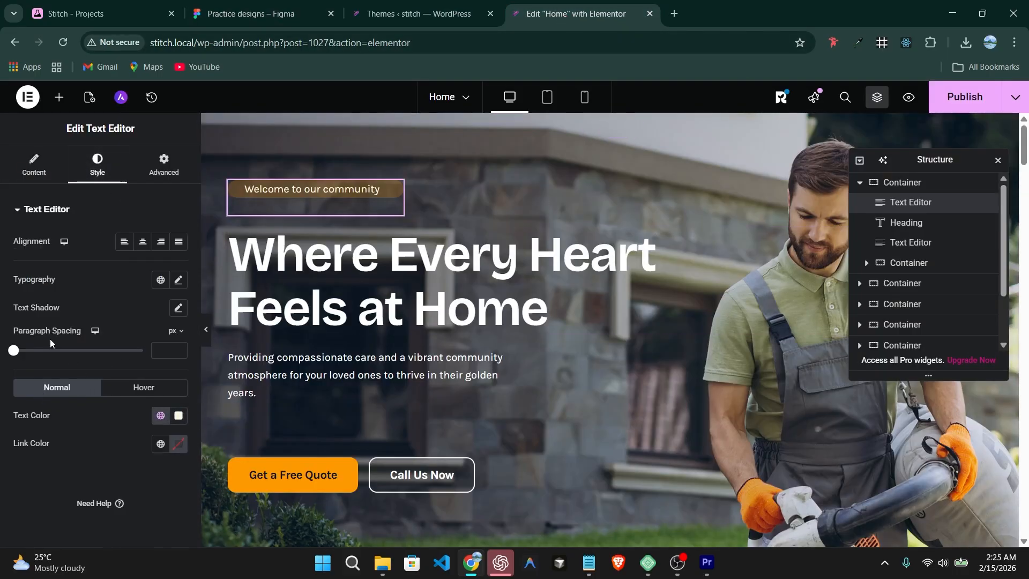
click(178, 281)
scroll(148, 351, down, 2)
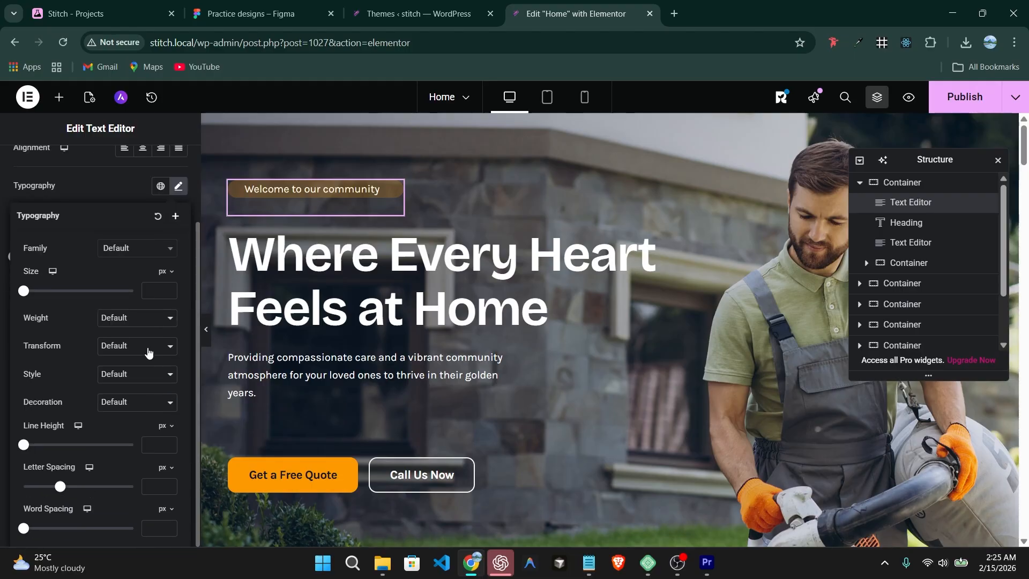
click(122, 375)
click(143, 346)
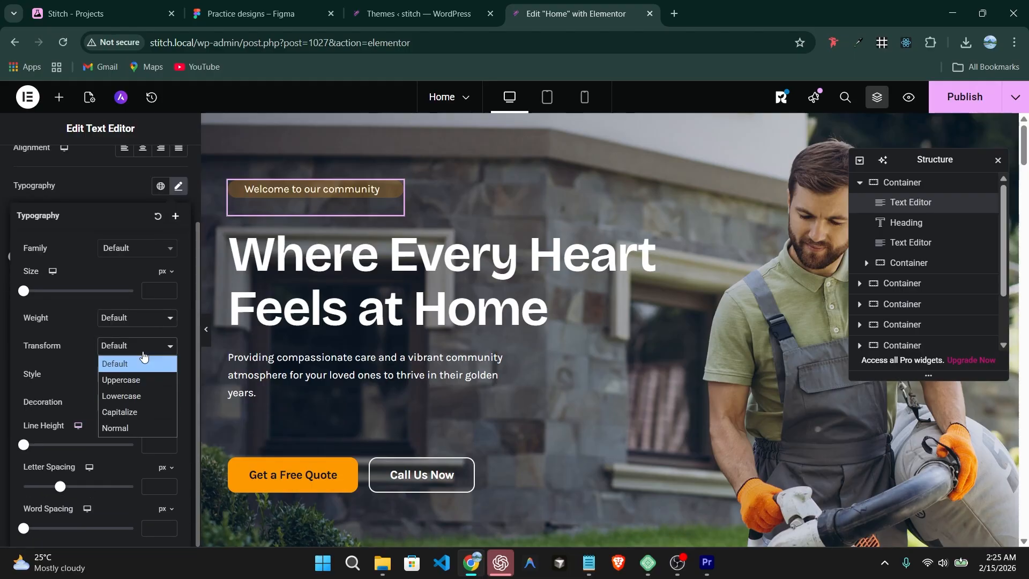
click(135, 379)
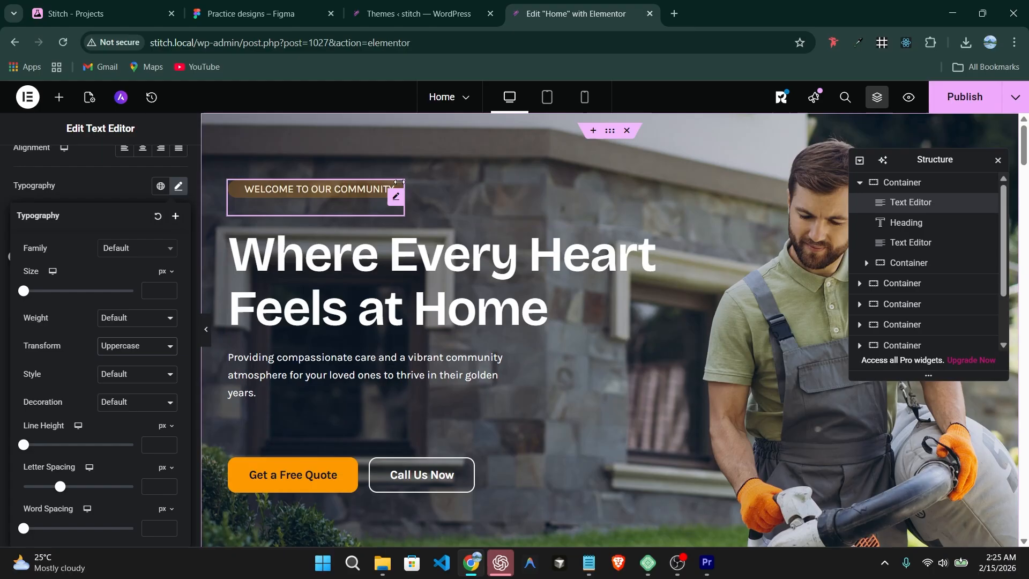
click(475, 195)
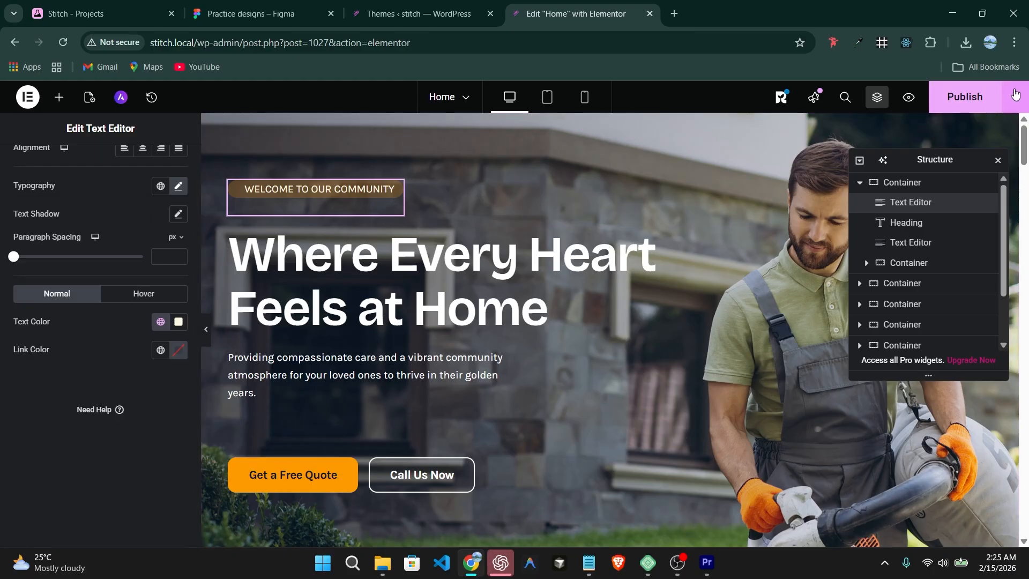
click(964, 98)
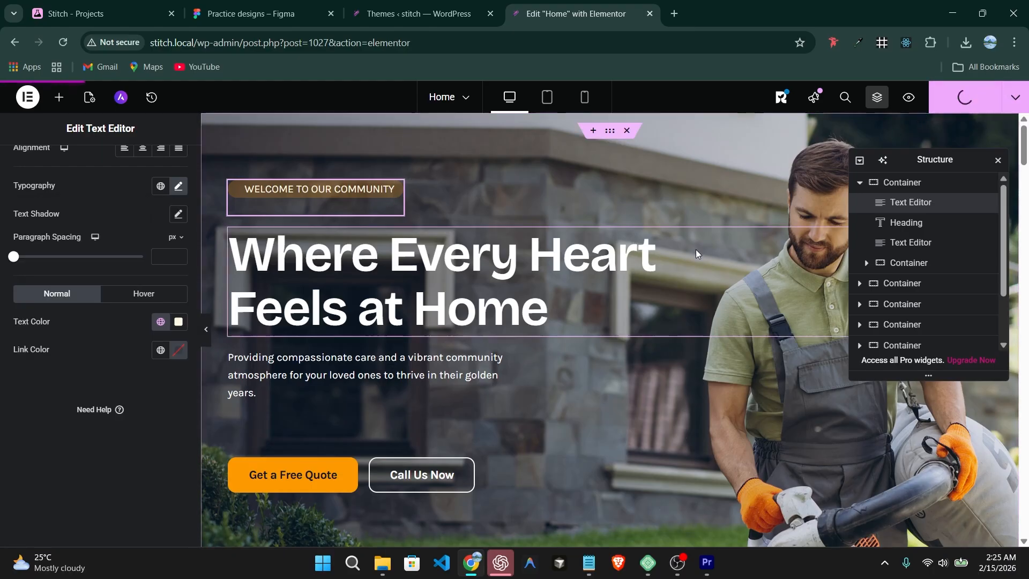
Change the hero's Call Us Now button text to Virtual Tour, taking the label from the Figma design
scroll(519, 348, down, 3)
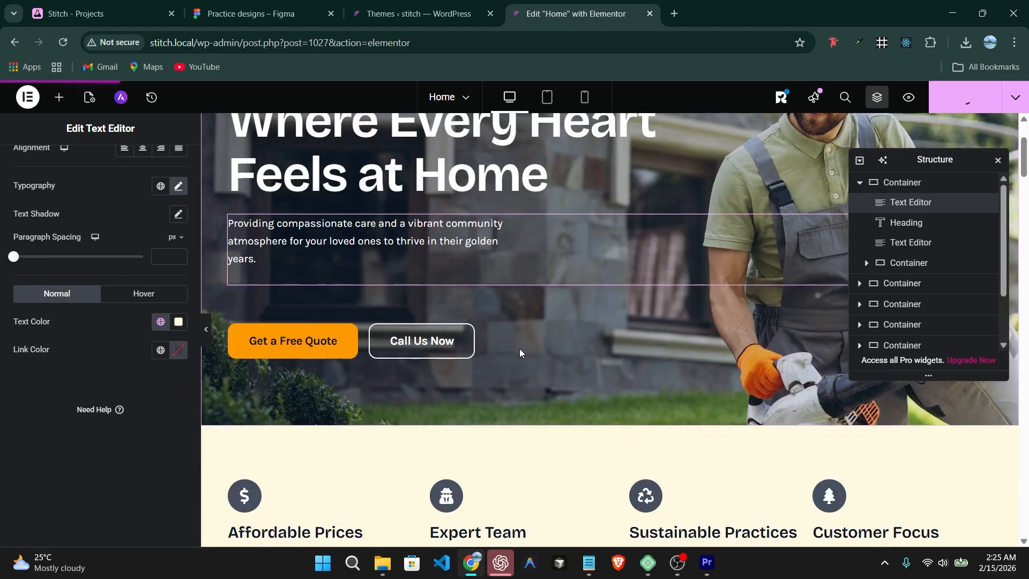
click(422, 348)
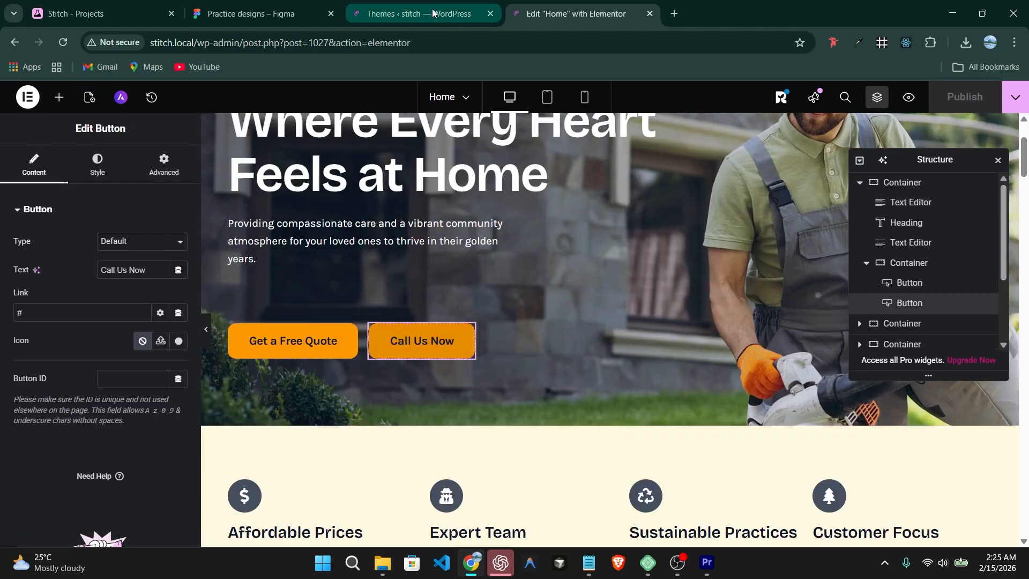
click(266, 13)
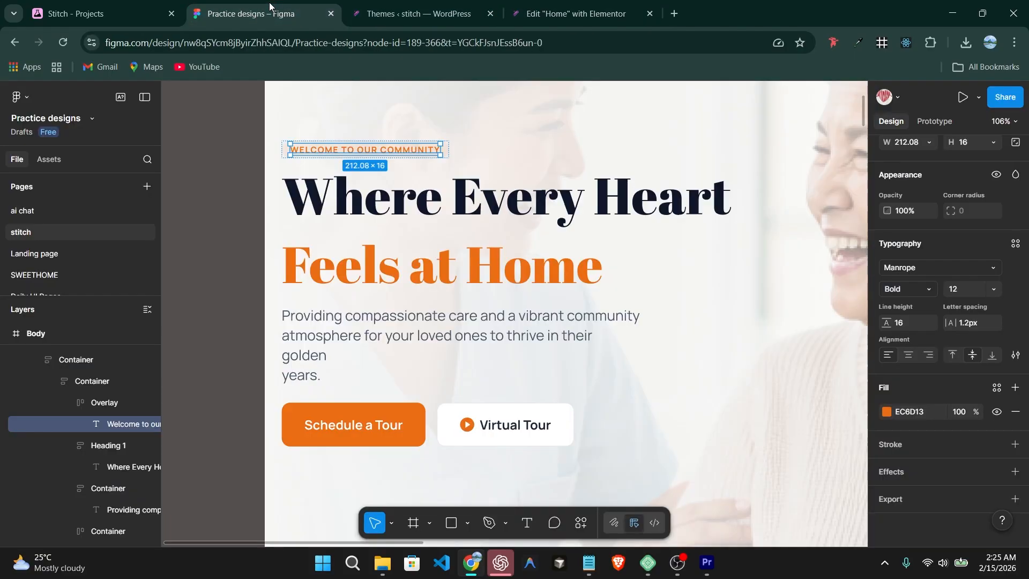
click(507, 426)
click(508, 428)
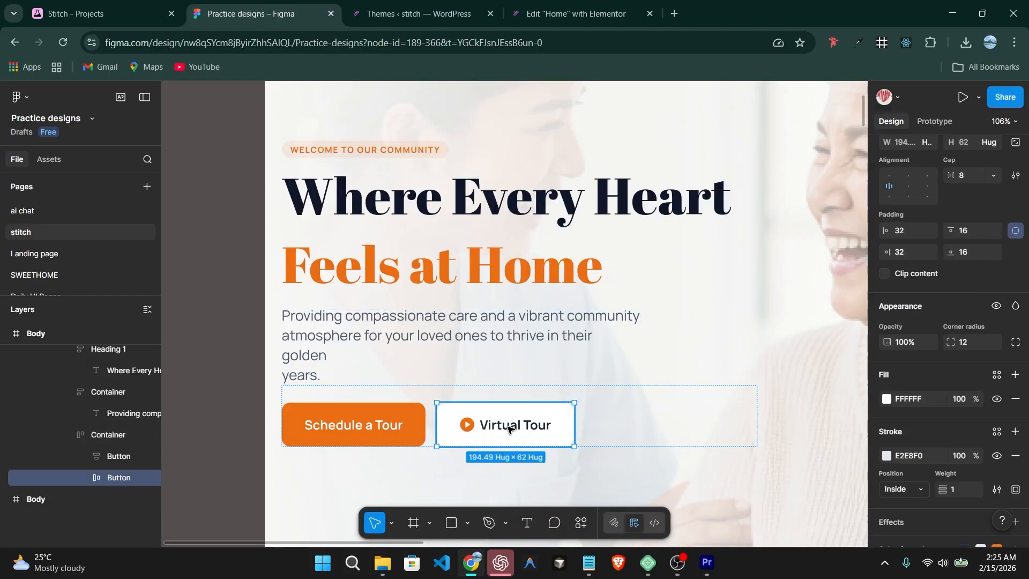
click(508, 429)
double_click(499, 427)
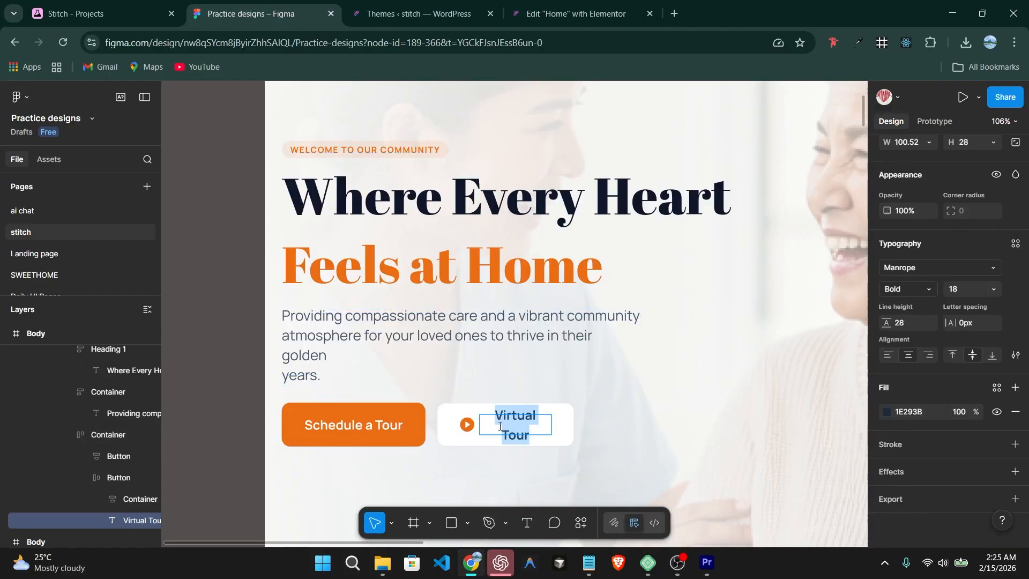
click(421, 12)
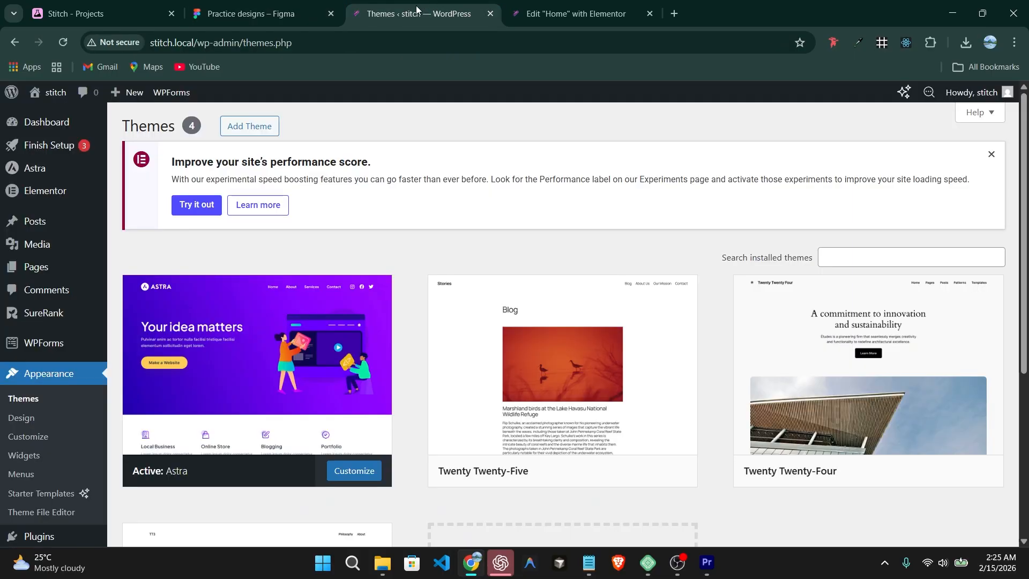
click(546, 4)
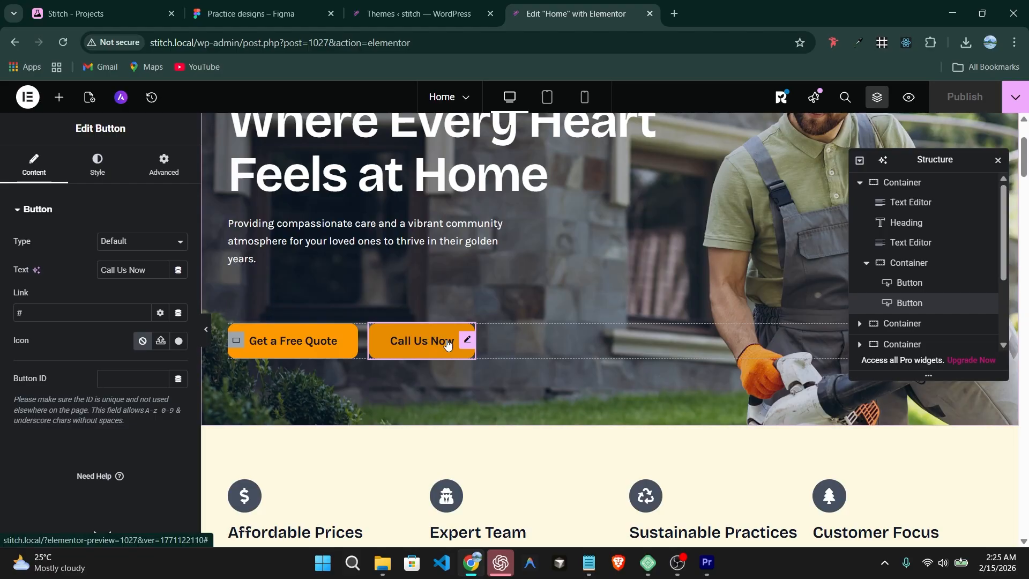
triple_click(140, 271)
text(Virtual Tour)
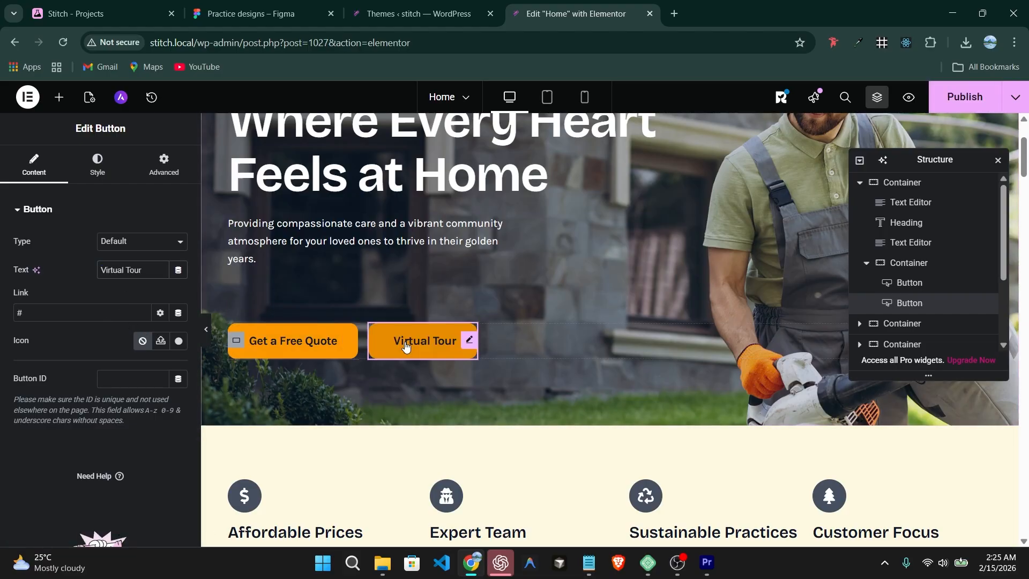
Set the Virtual Tour button's classic background color to the global Theme Color 5 (#FEF9E1)
click(97, 163)
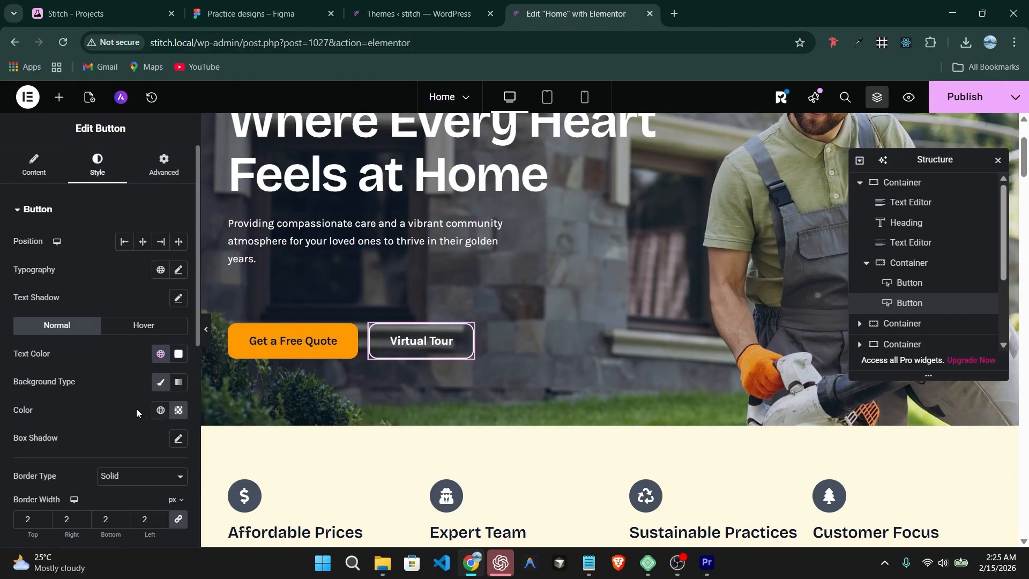
click(161, 384)
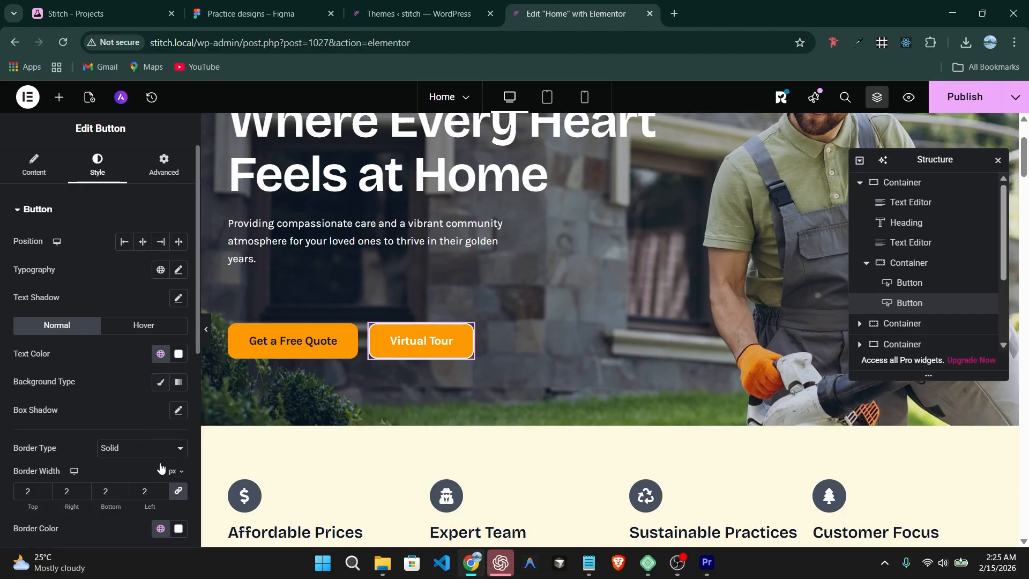
scroll(162, 477, down, 3)
scroll(159, 324, up, 3)
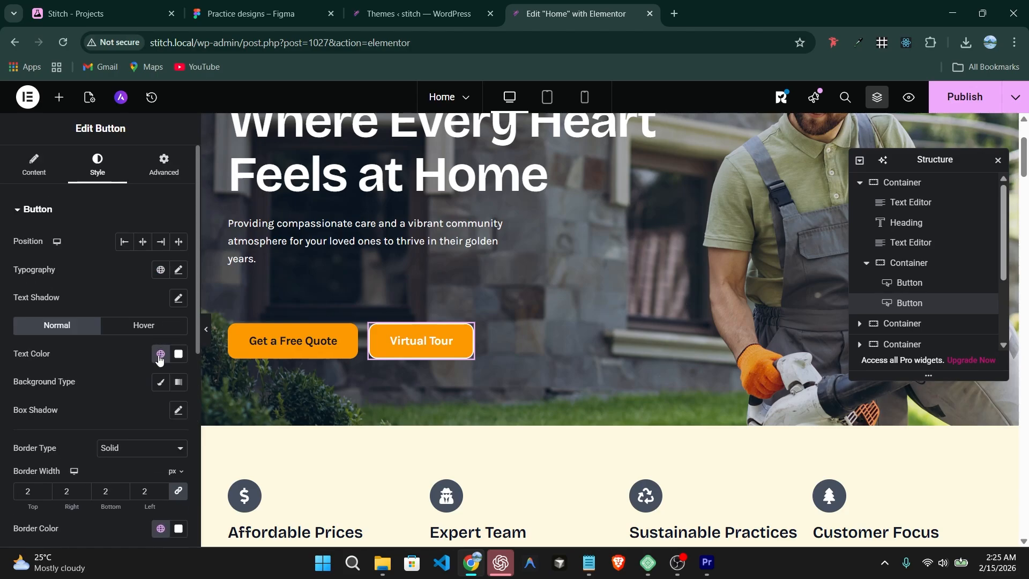
click(159, 388)
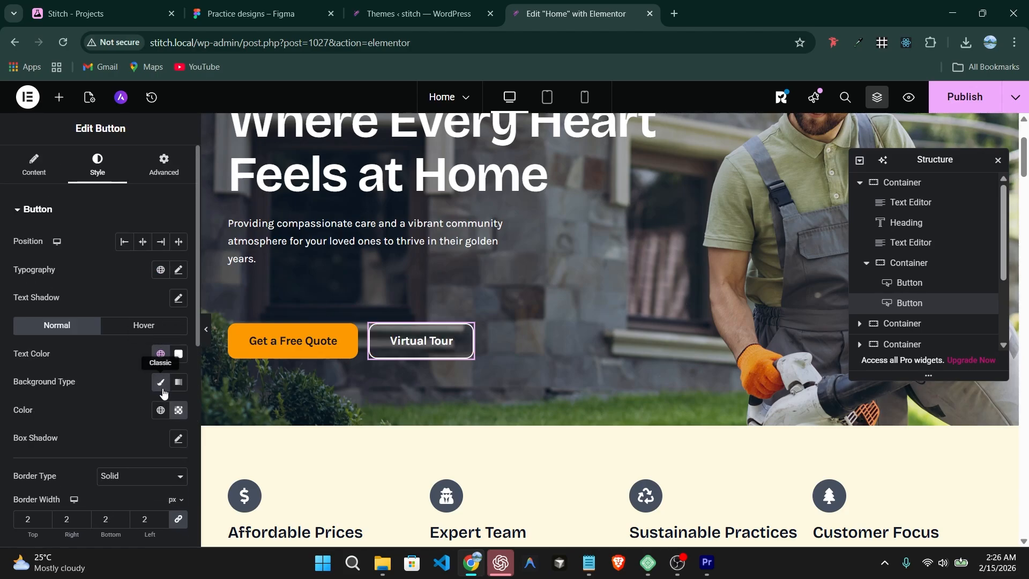
click(160, 410)
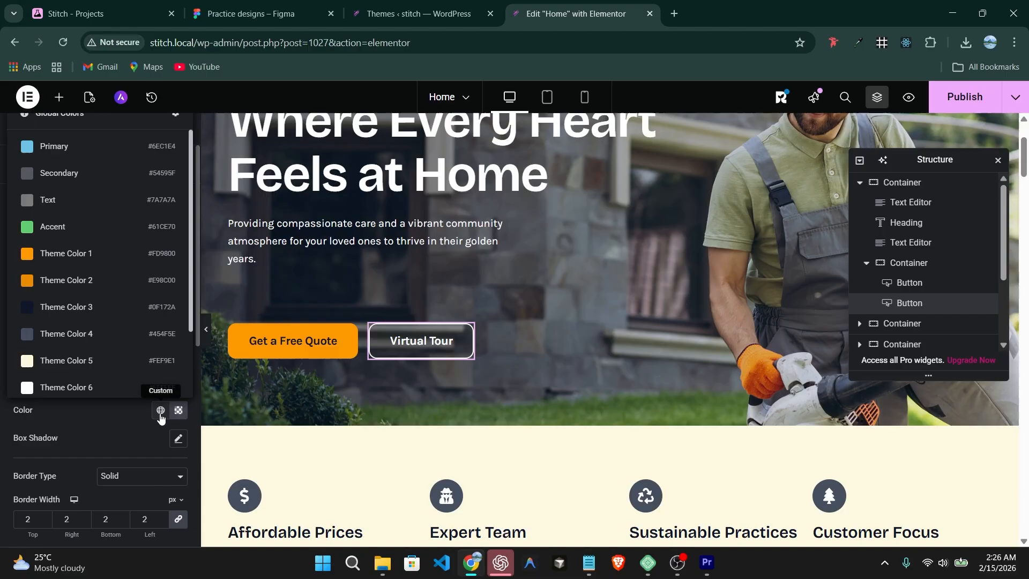
click(82, 361)
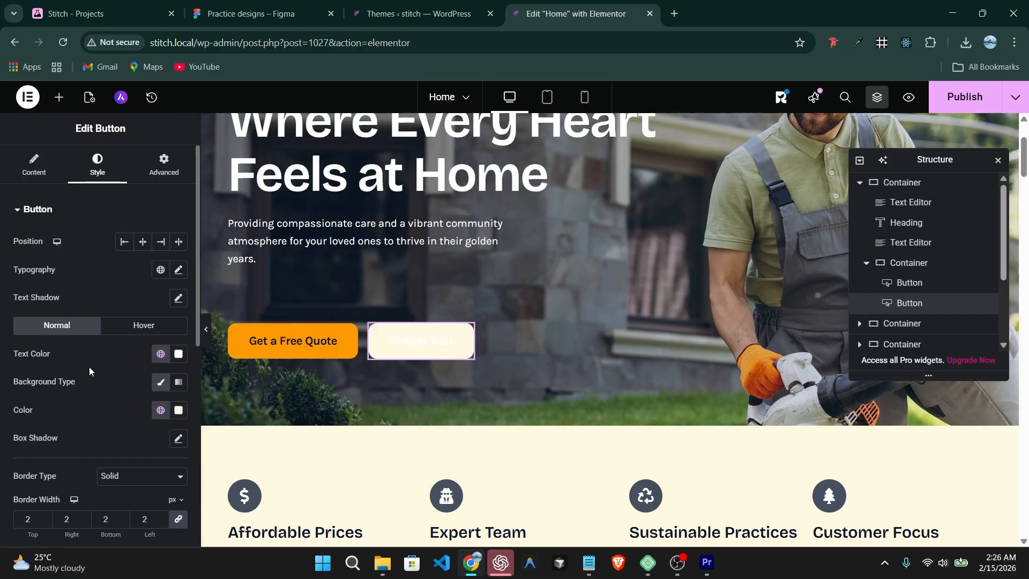
Check the button in the Figma design and set the Virtual Tour button's text color to Theme Color 8 (#141006)
click(236, 15)
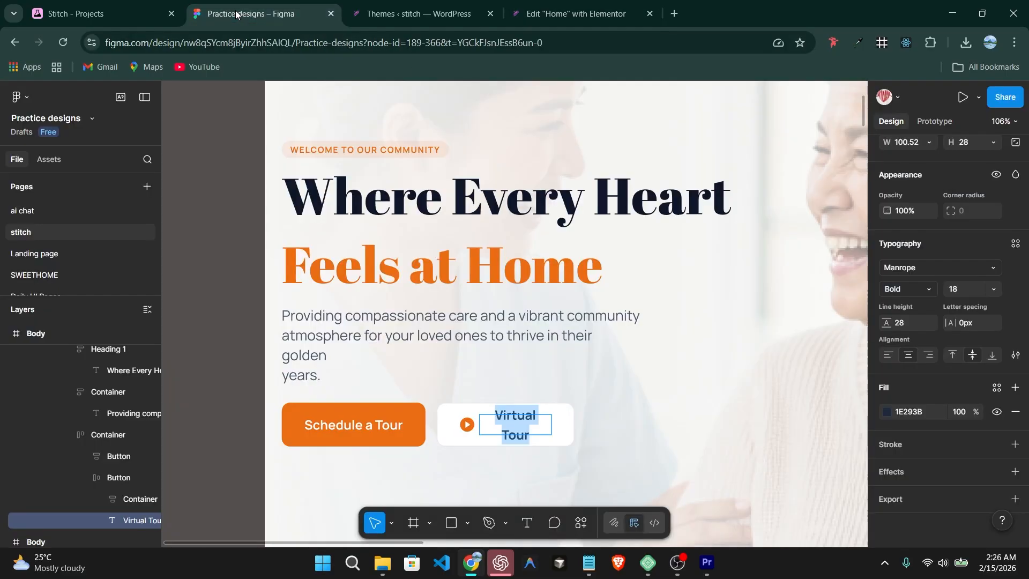
click(579, 13)
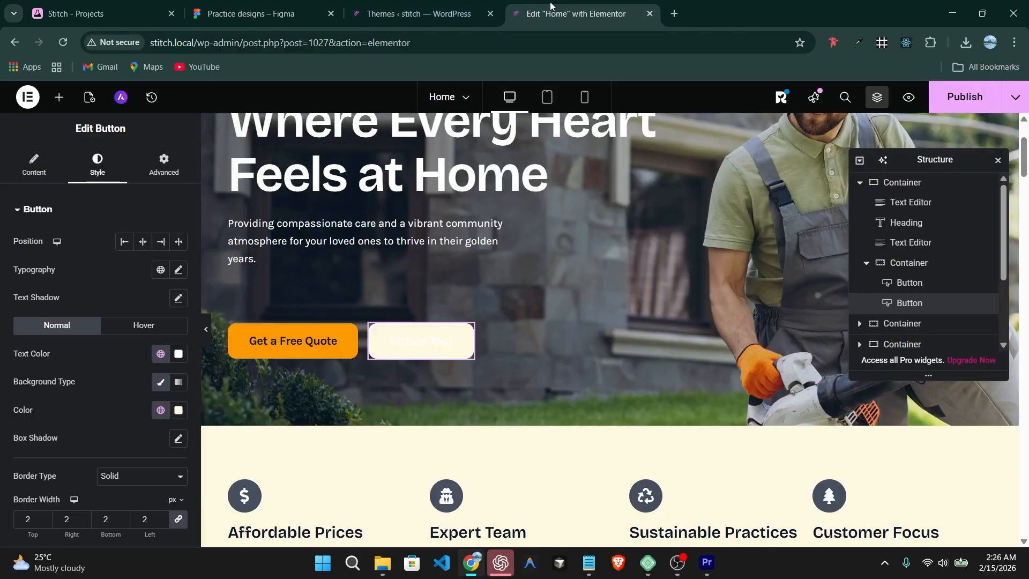
click(178, 354)
click(160, 354)
scroll(80, 267, down, 3)
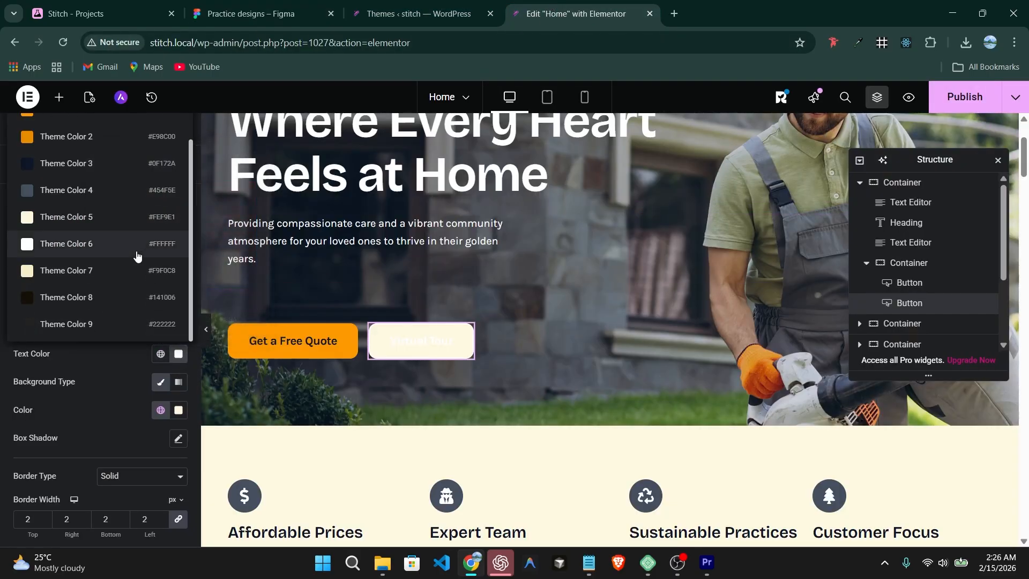
click(80, 298)
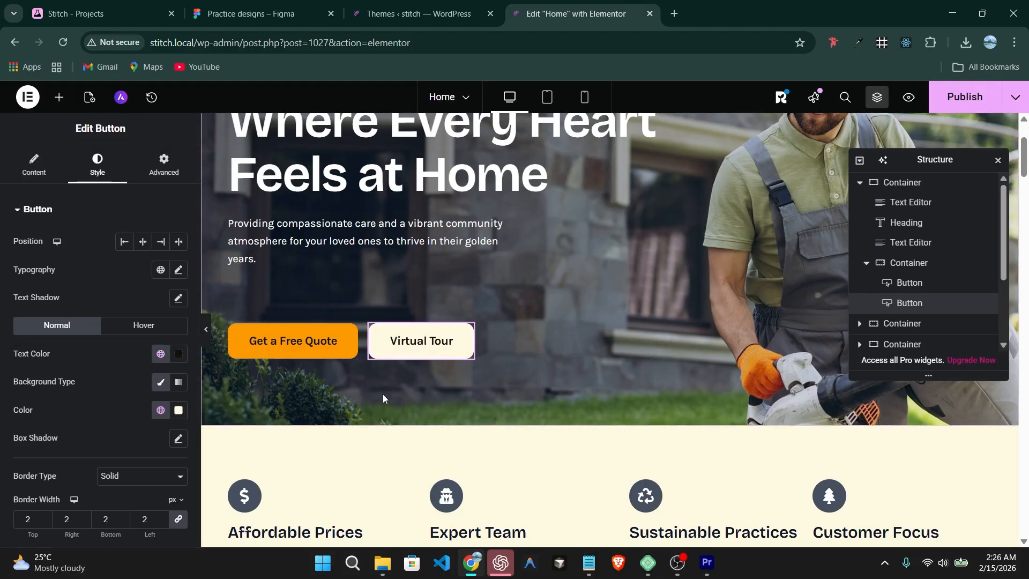
Search the icon library for "vide" and insert the Video icon on the Virtual Tour button
scroll(412, 413, up, 2)
scroll(413, 413, down, 5)
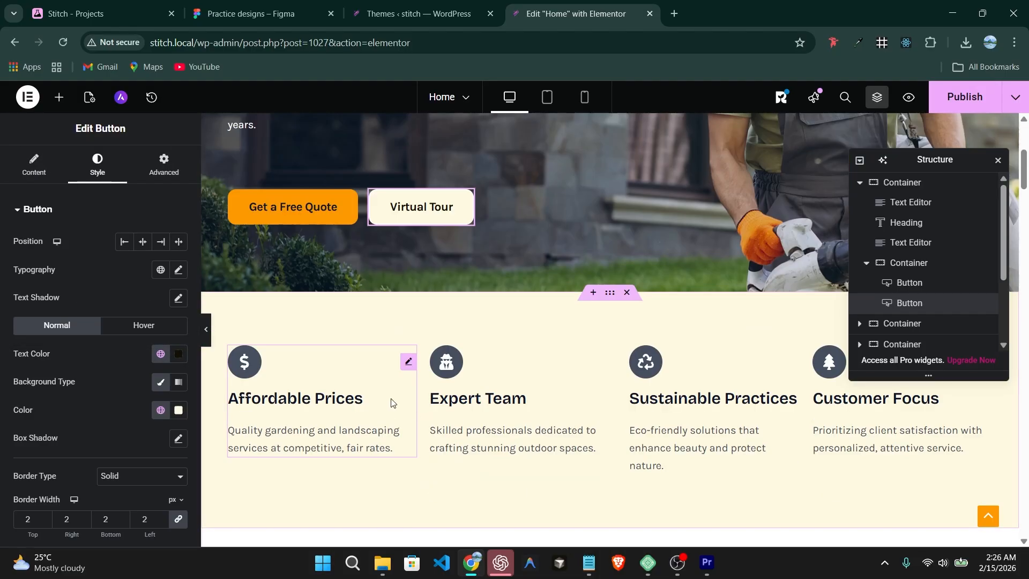
scroll(112, 432, down, 6)
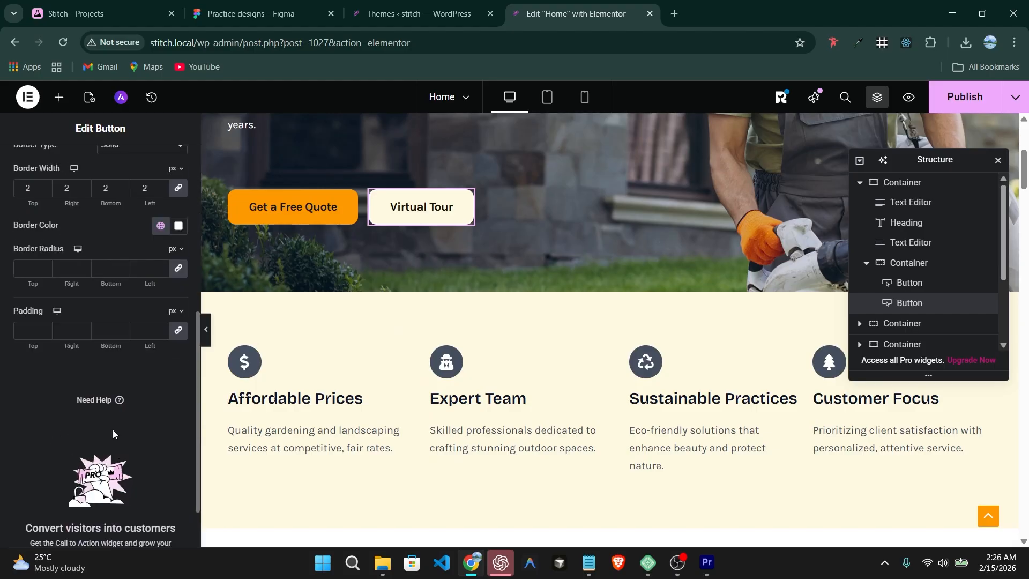
scroll(112, 434, up, 6)
click(34, 165)
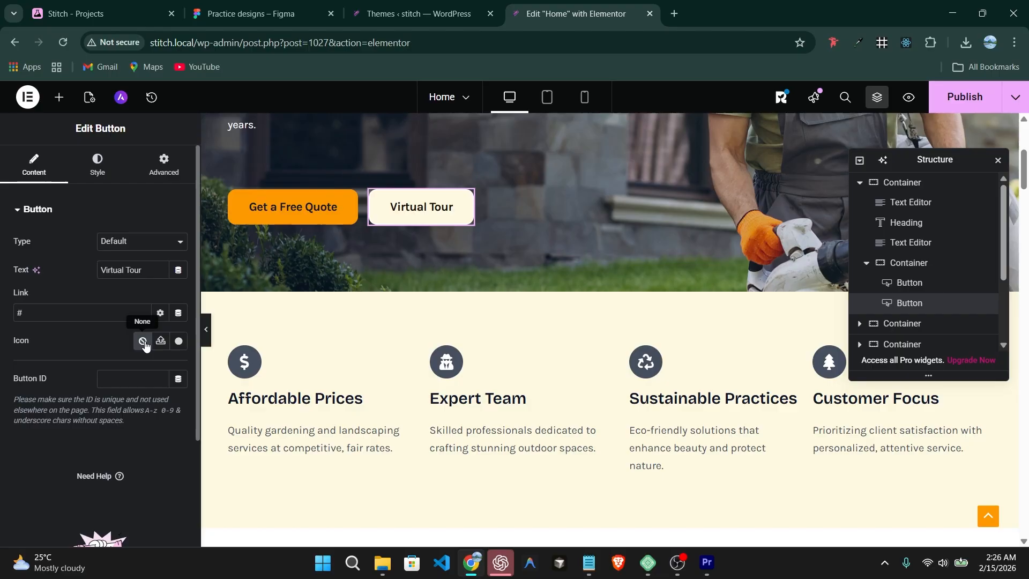
click(144, 341)
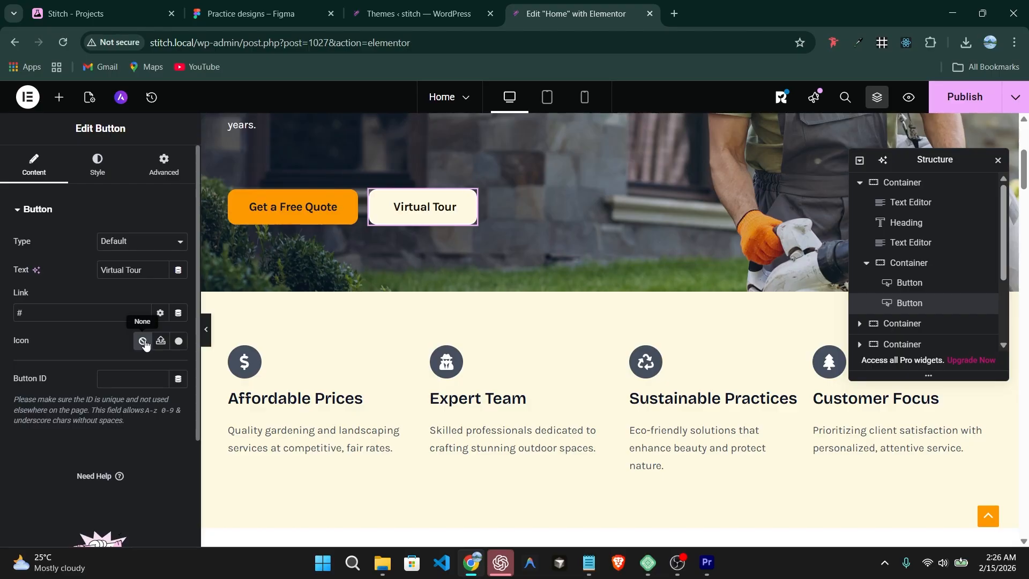
click(179, 342)
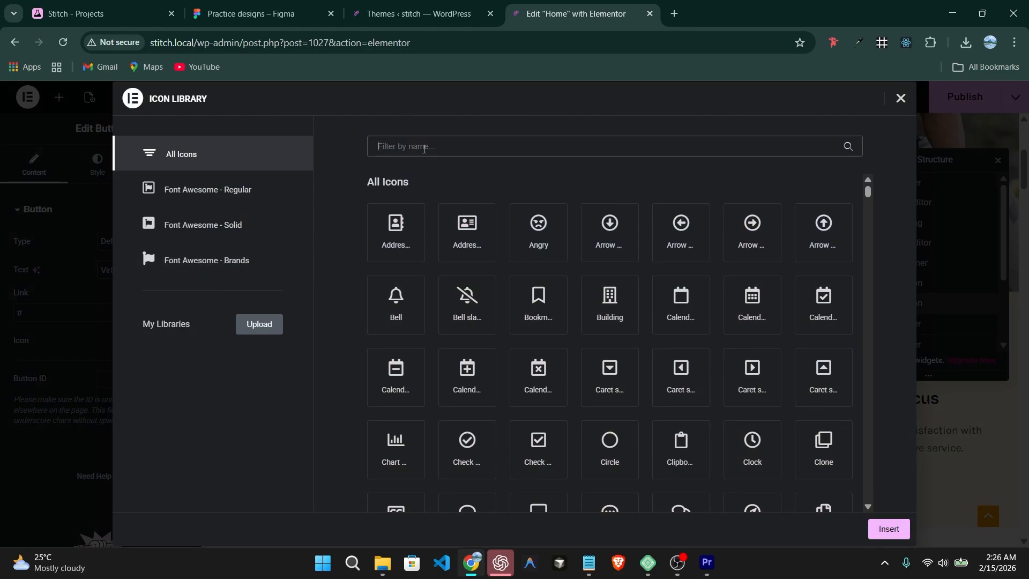
text(vide)
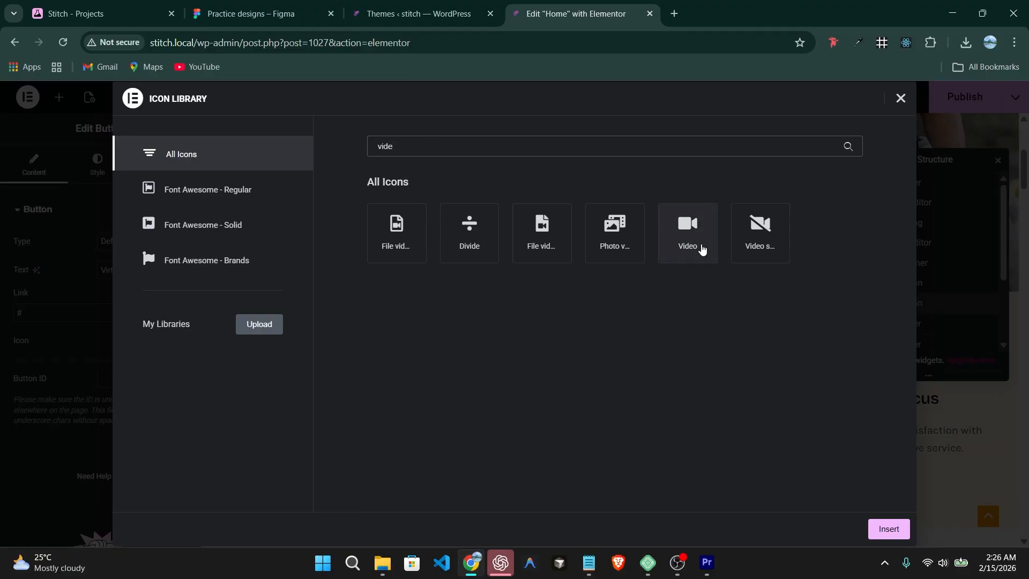
click(701, 247)
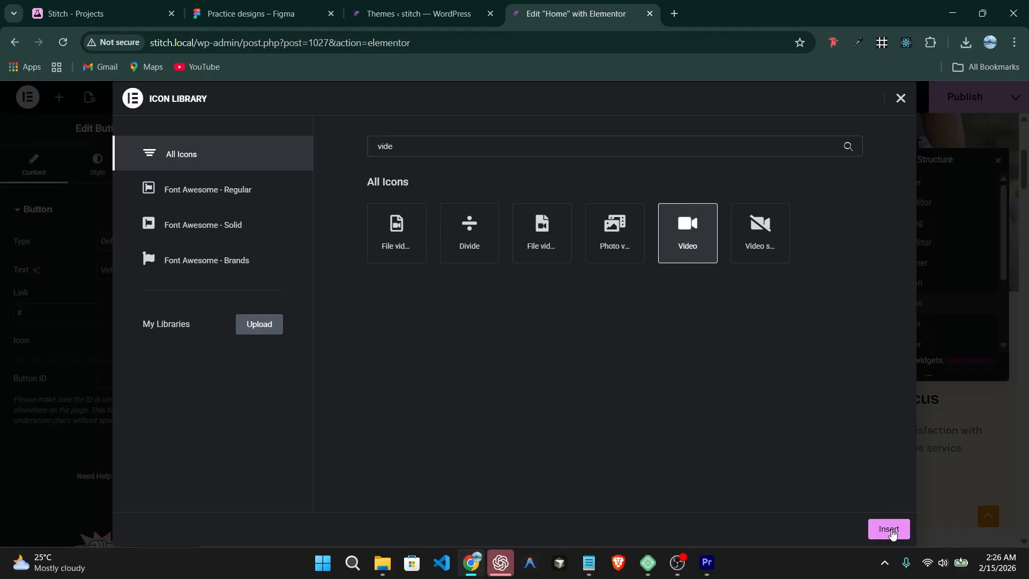
click(888, 529)
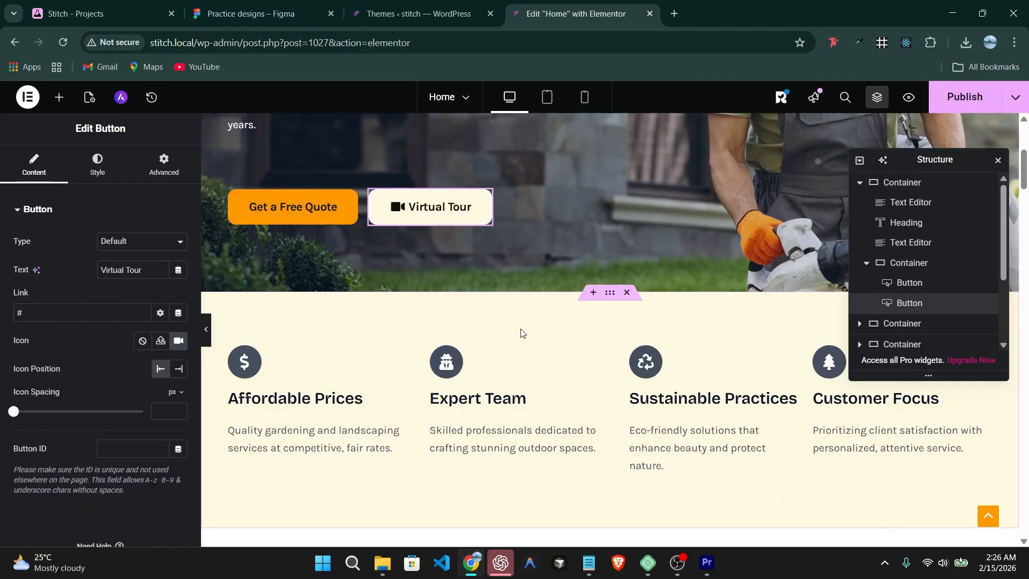
Compare with the Figma design, replace the Virtual Tour button's icon with the solid play circle, and publish the page
click(399, 14)
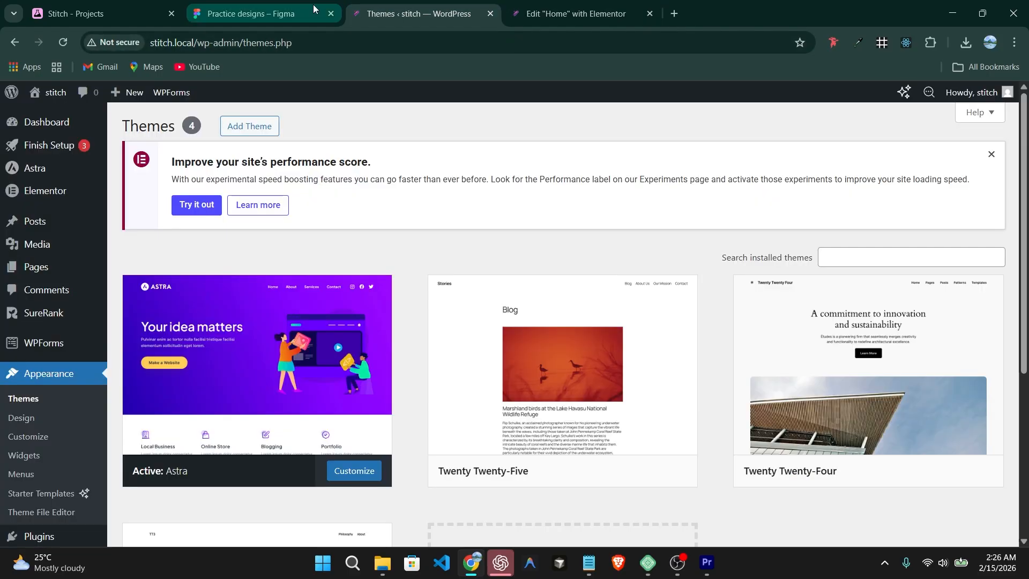
click(312, 8)
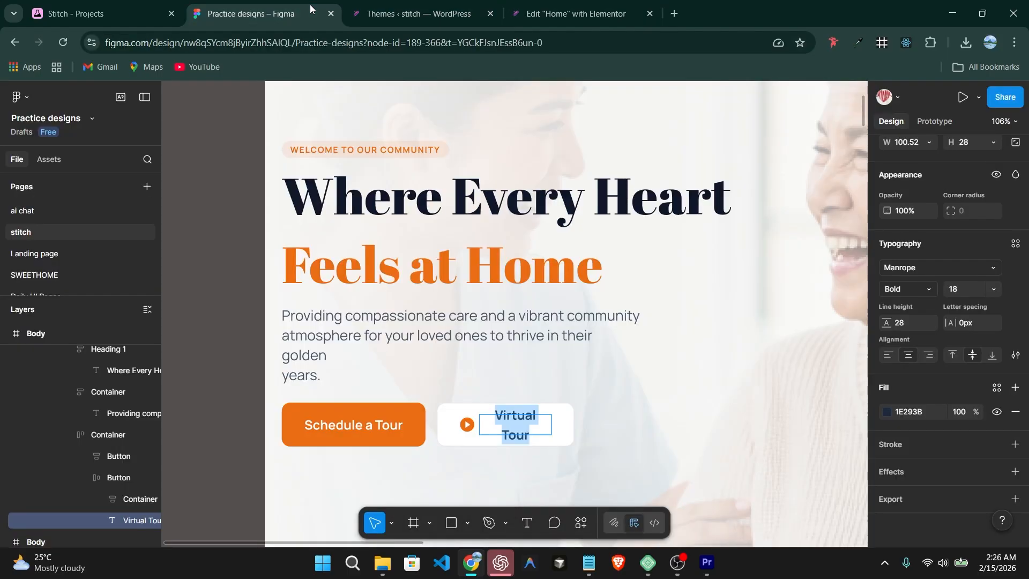
click(586, 5)
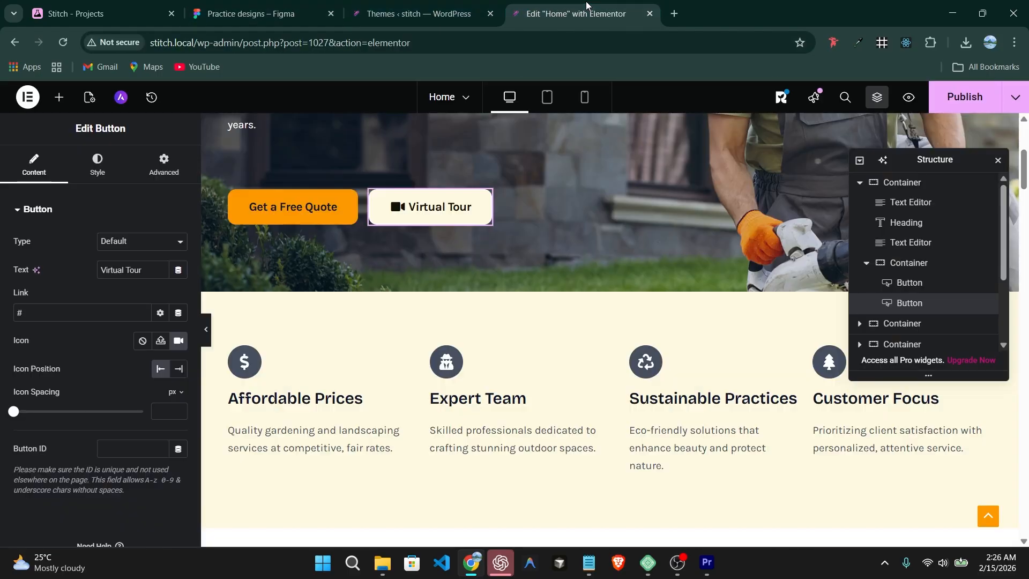
click(178, 340)
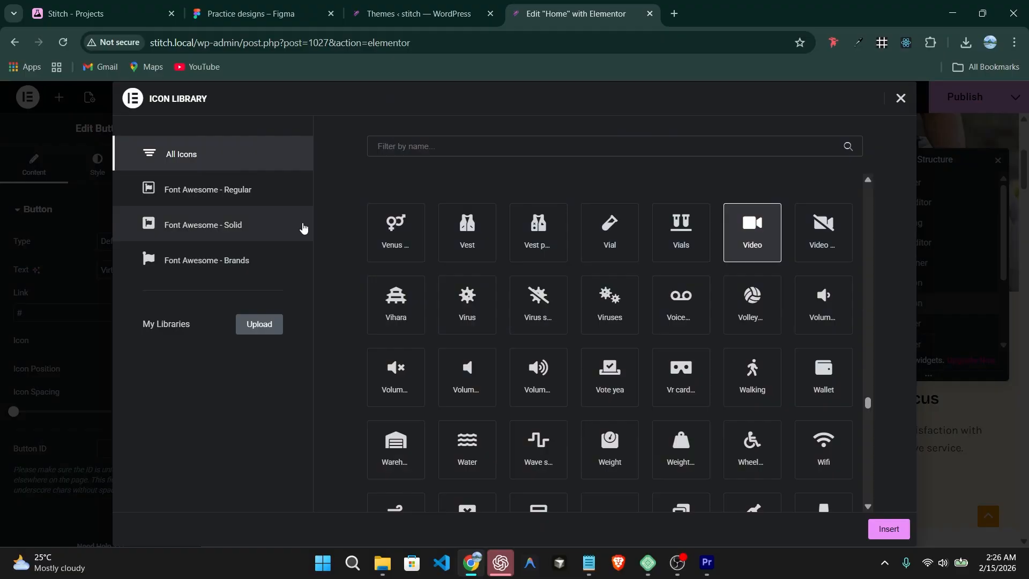
click(394, 147)
text(play)
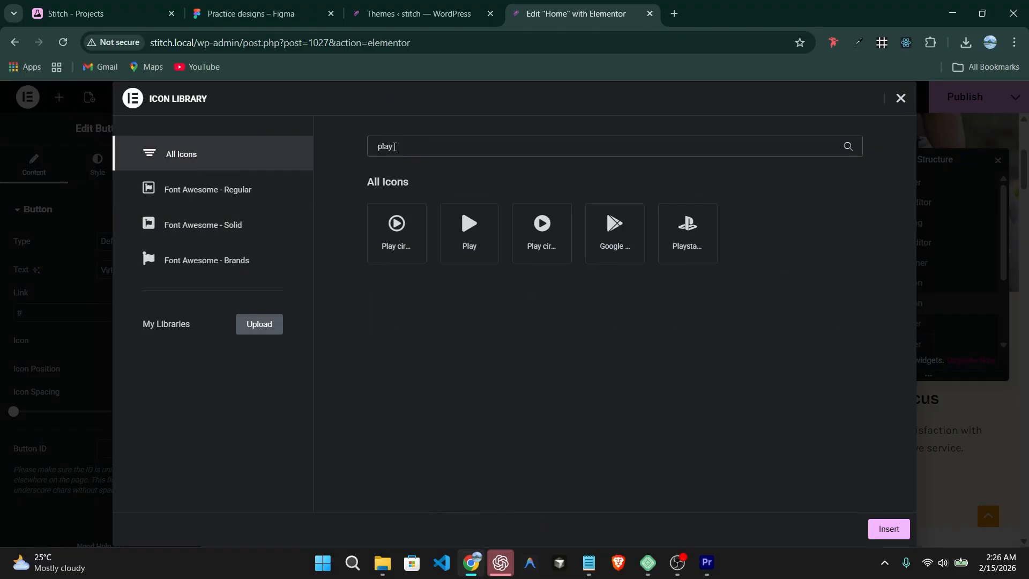
click(549, 236)
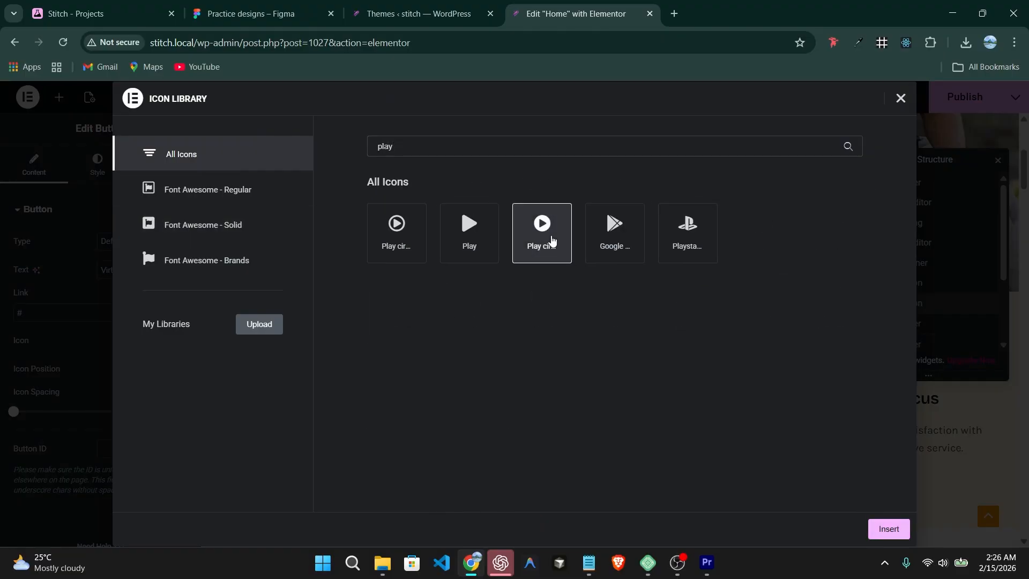
click(886, 533)
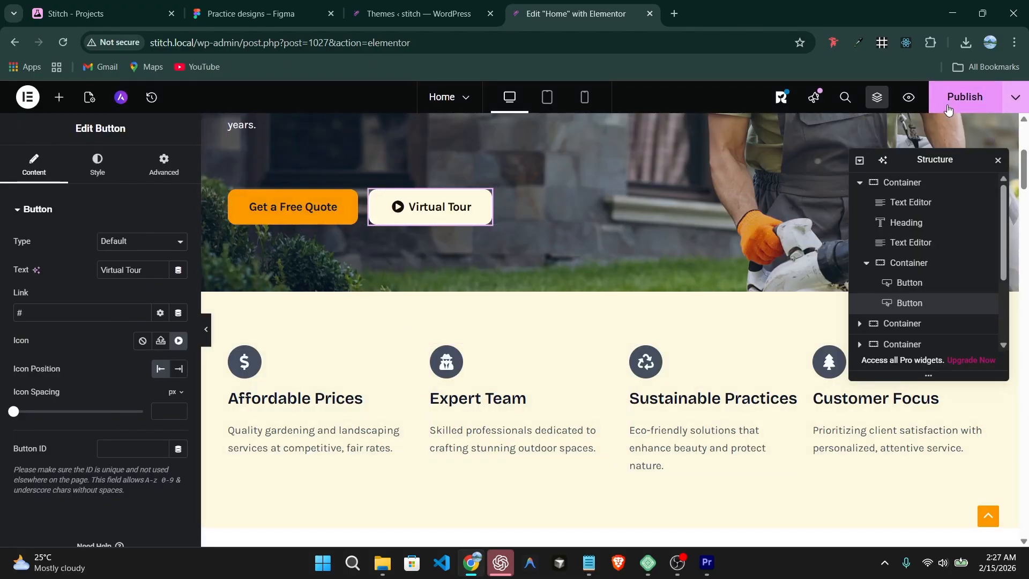
click(962, 97)
scroll(536, 300, up, 3)
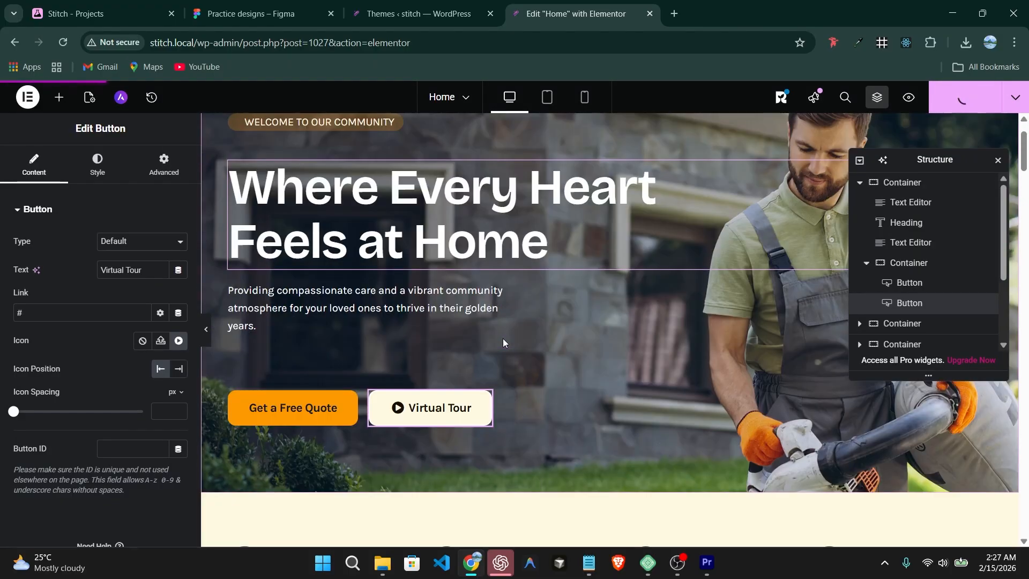
Switch to the Practice designs file in Figma and export the hero's caregiver image as a 1x PNG
scroll(468, 346, up, 1)
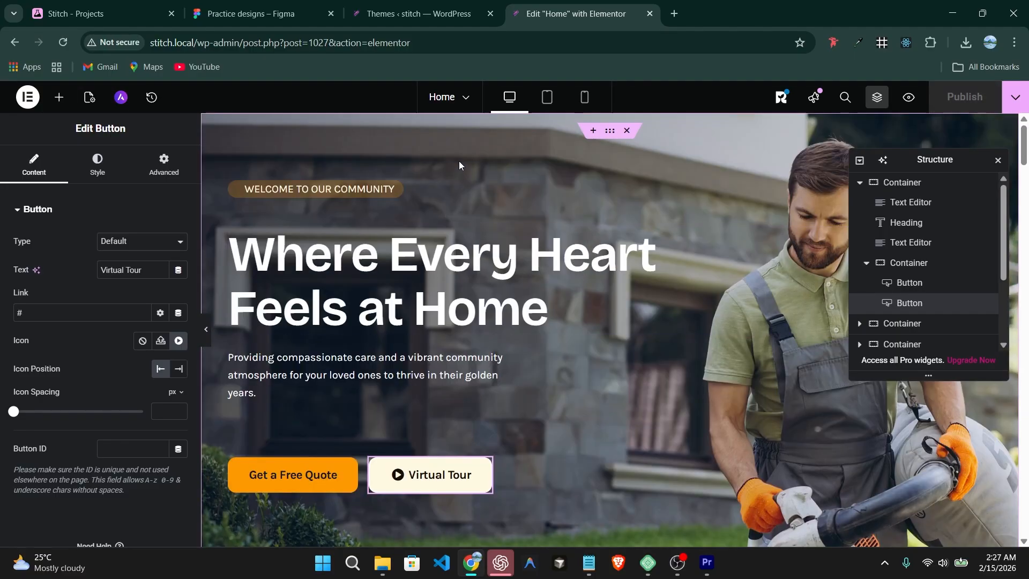
click(252, 13)
scroll(674, 369, down, 6)
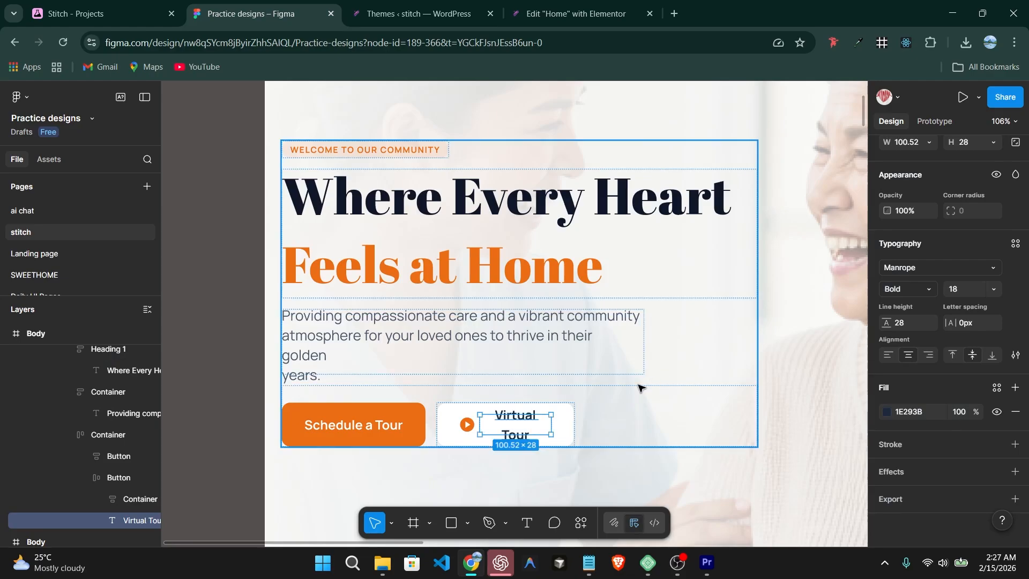
drag(563, 393, 518, 359)
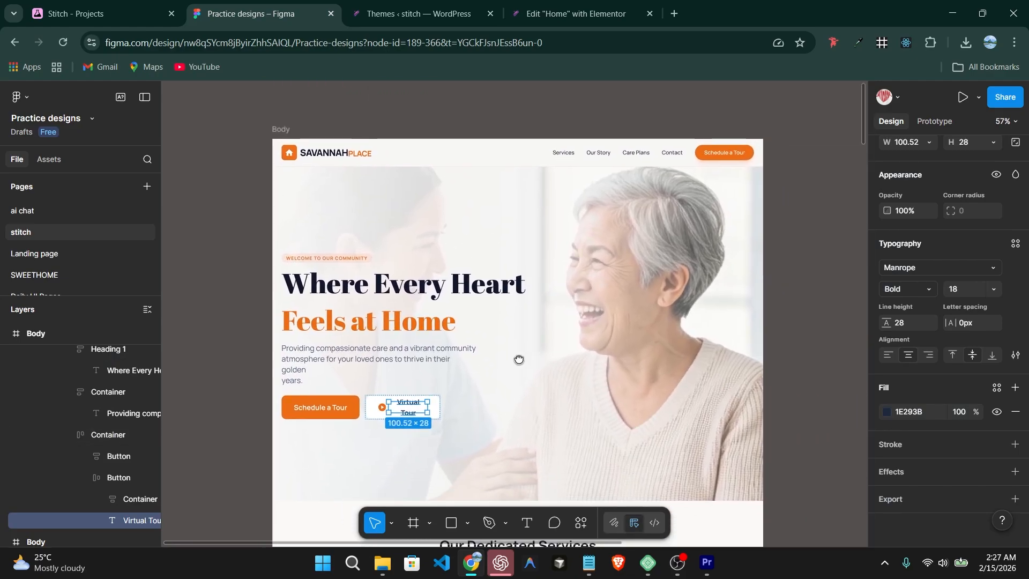
click(592, 304)
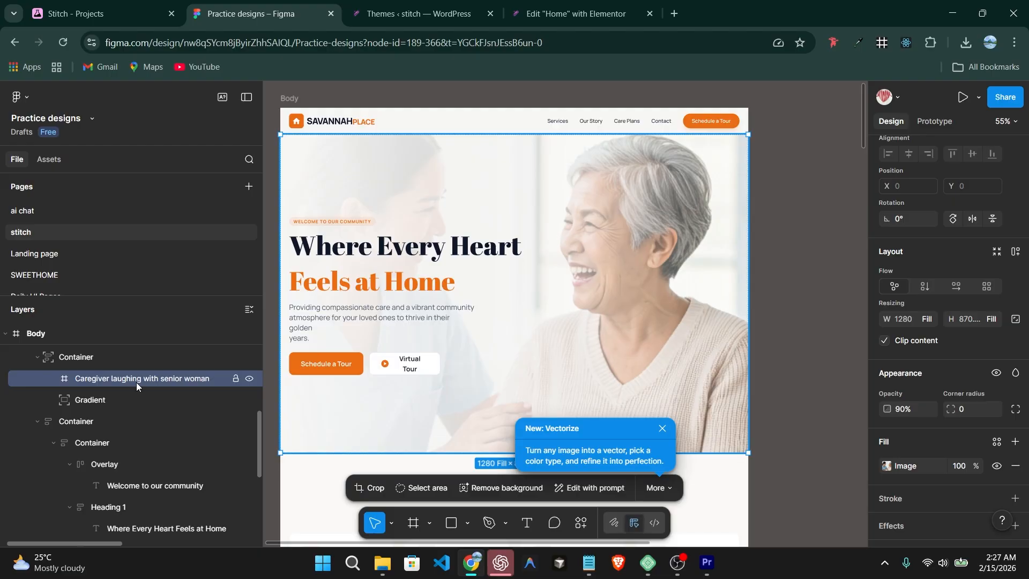
scroll(945, 472, down, 2)
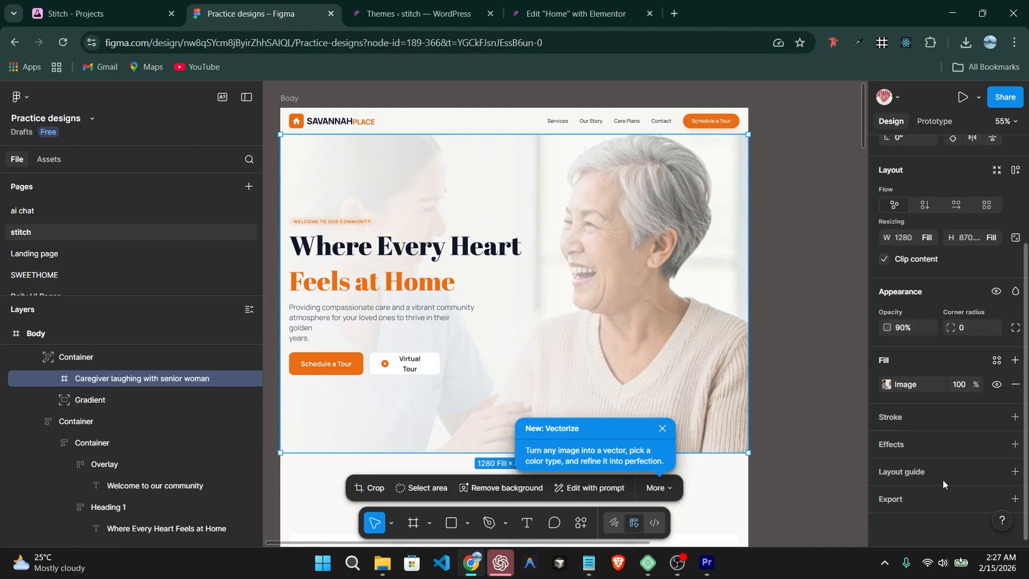
click(1014, 499)
scroll(969, 472, down, 2)
click(962, 449)
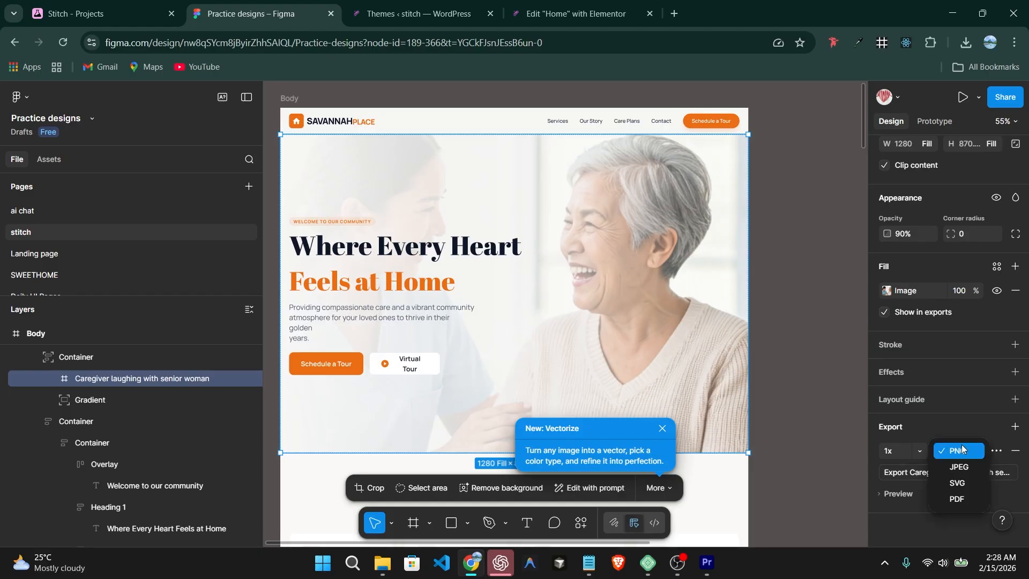
click(962, 450)
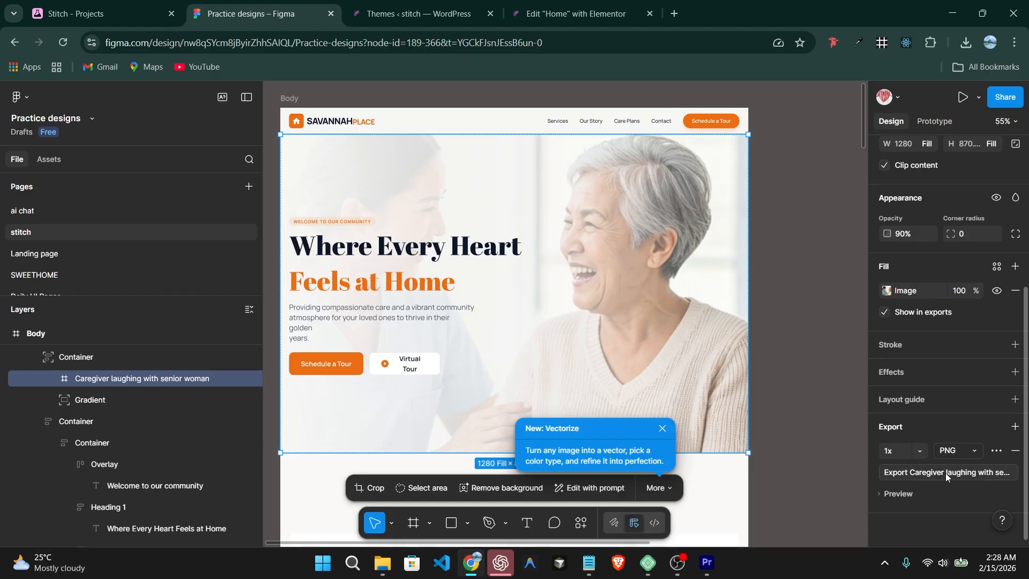
click(904, 470)
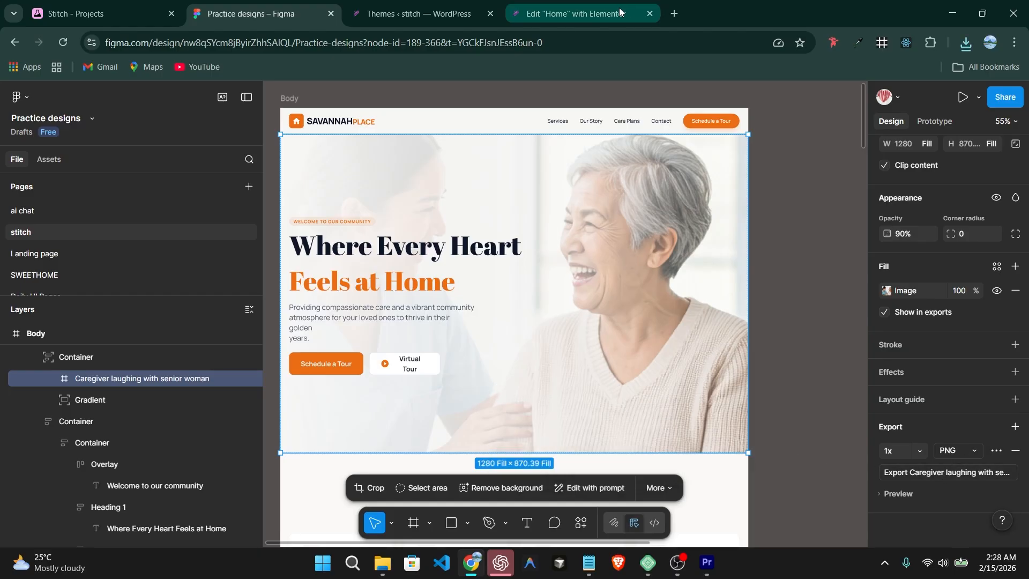
Switch back to the Elementor editor and replace the hero container's background image with the uploaded Caregiver-laughing-with-senior-woman.png
click(574, 14)
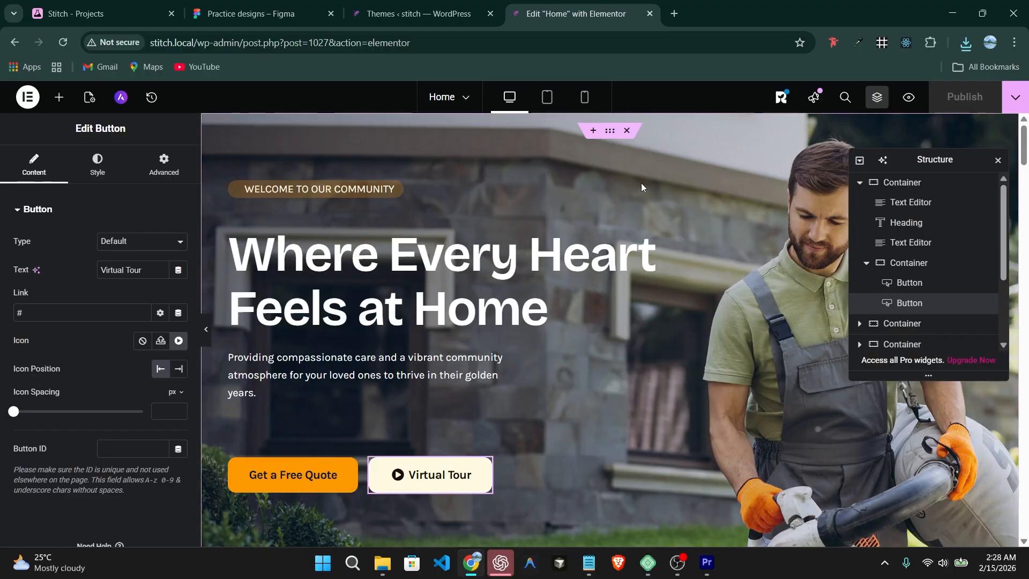
click(891, 183)
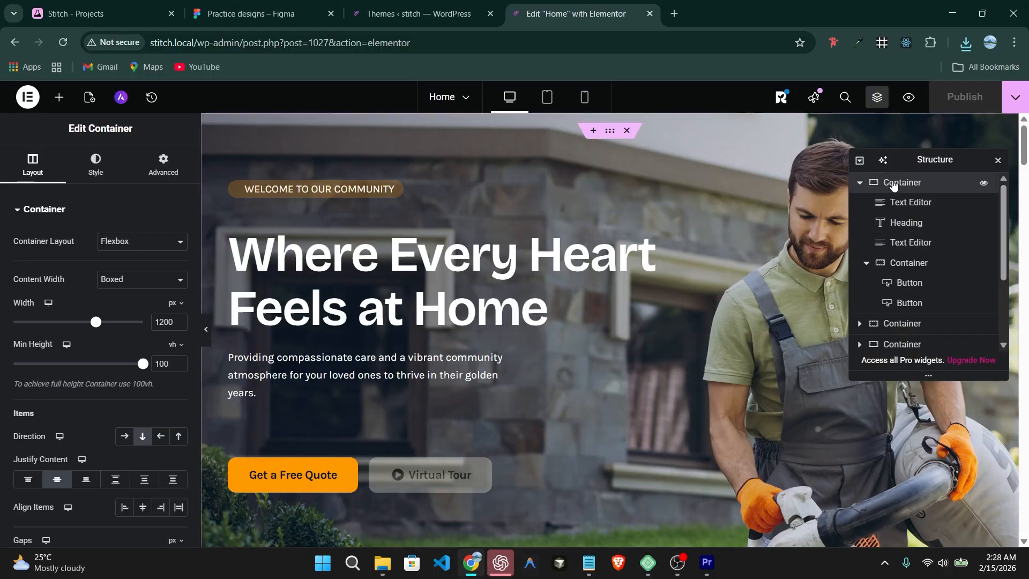
click(101, 164)
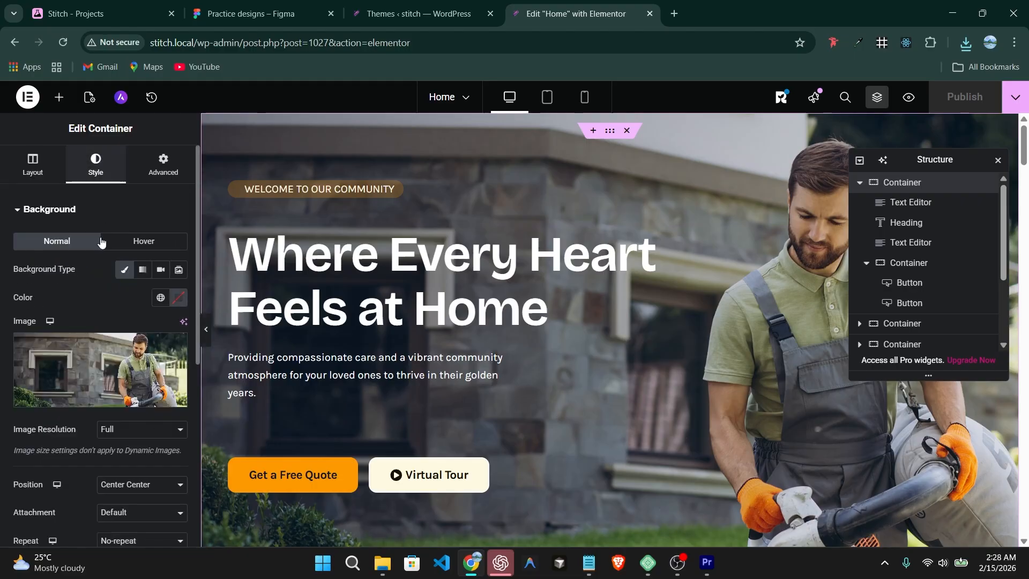
click(106, 401)
click(186, 156)
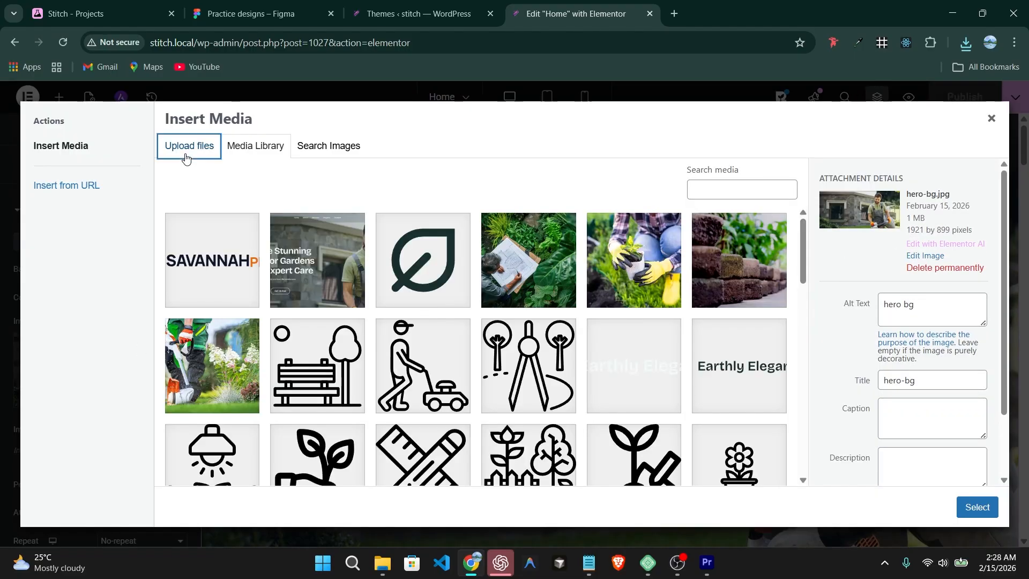
click(551, 323)
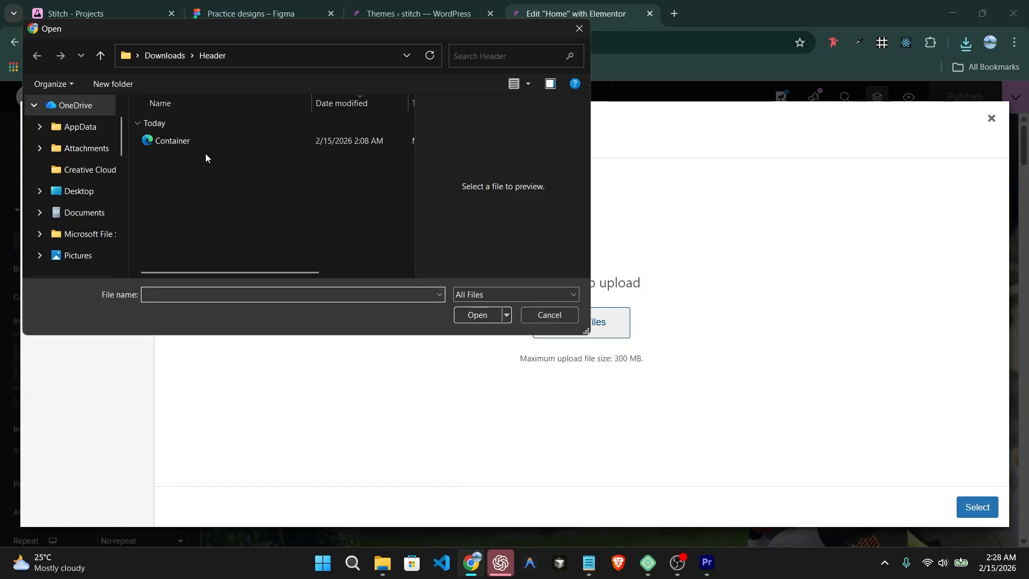
click(100, 55)
click(199, 159)
click(472, 316)
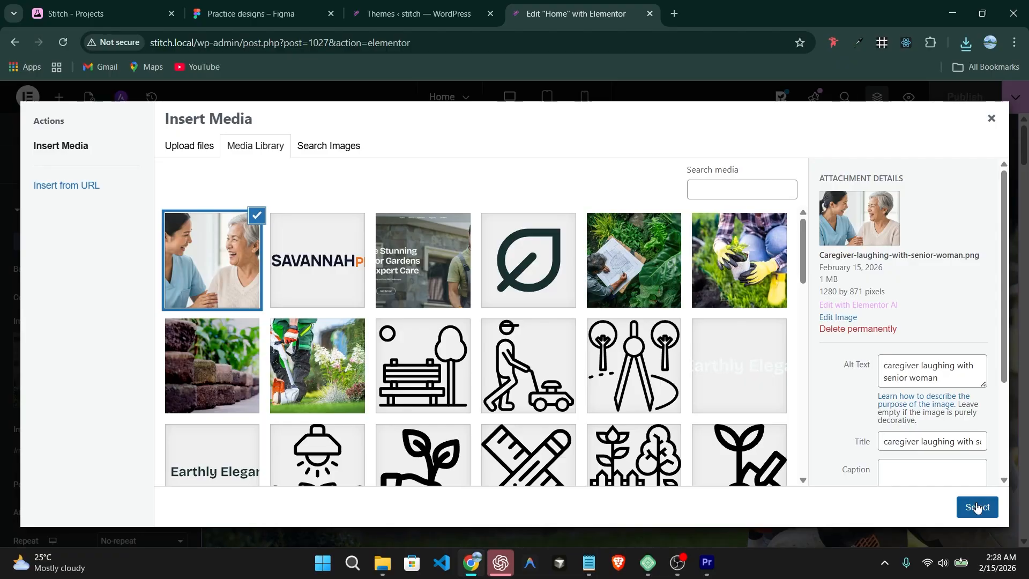
click(977, 507)
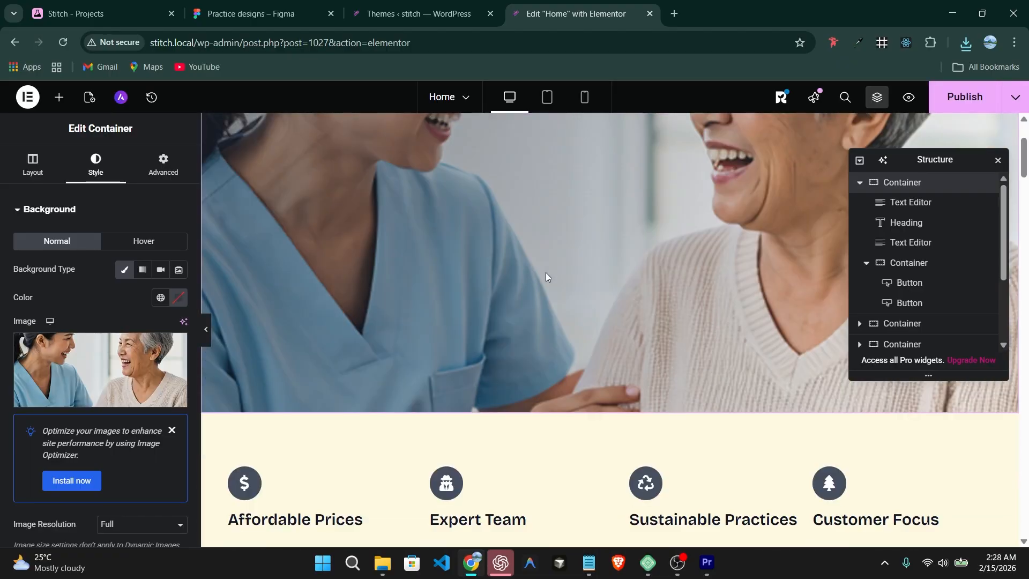
Dismiss the image optimizer suggestion and inspect the gradient colours of the hero container's background overlay
scroll(548, 275, down, 6)
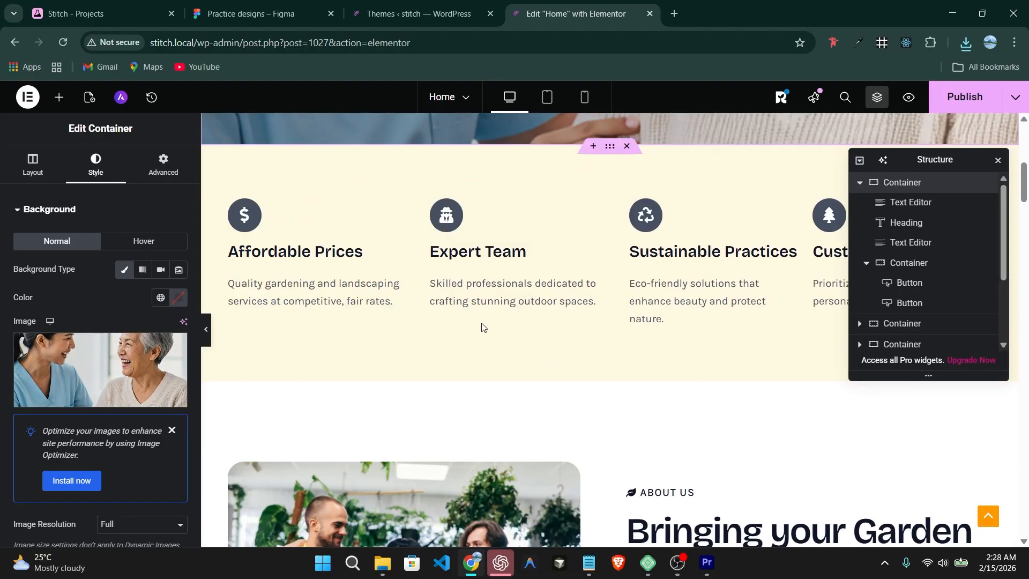
scroll(482, 326, up, 1)
scroll(481, 326, up, 6)
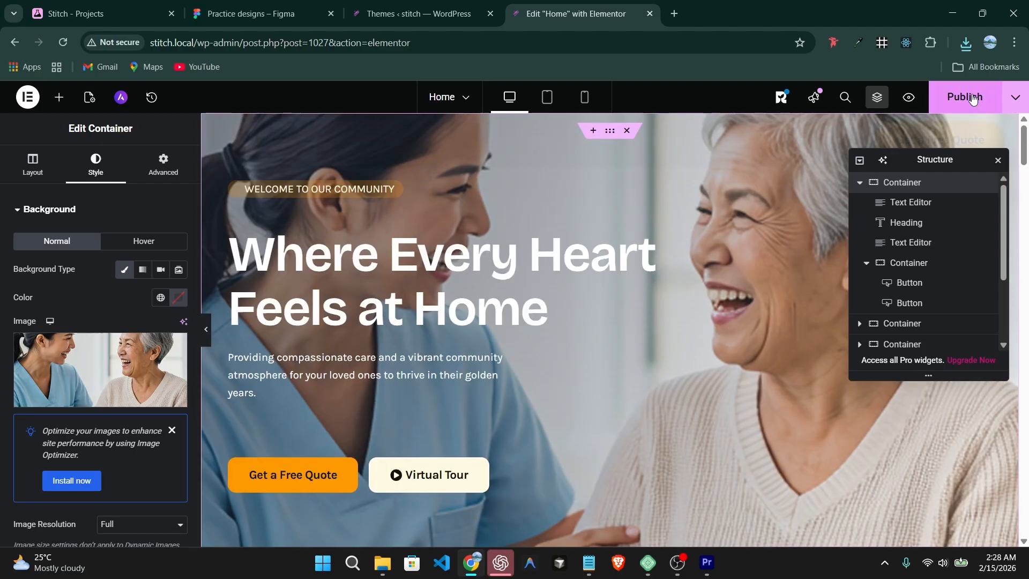
click(171, 430)
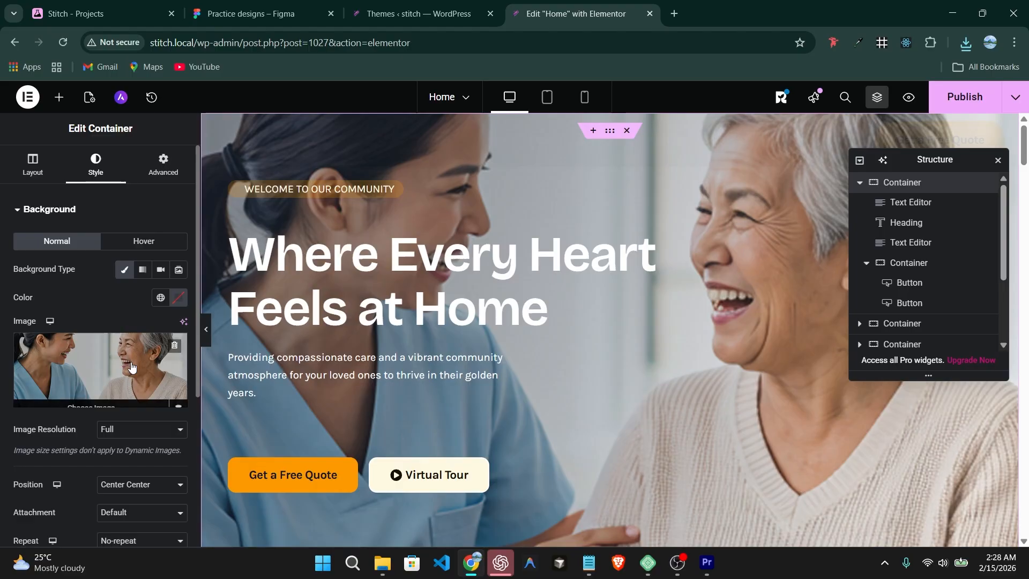
scroll(132, 366, down, 4)
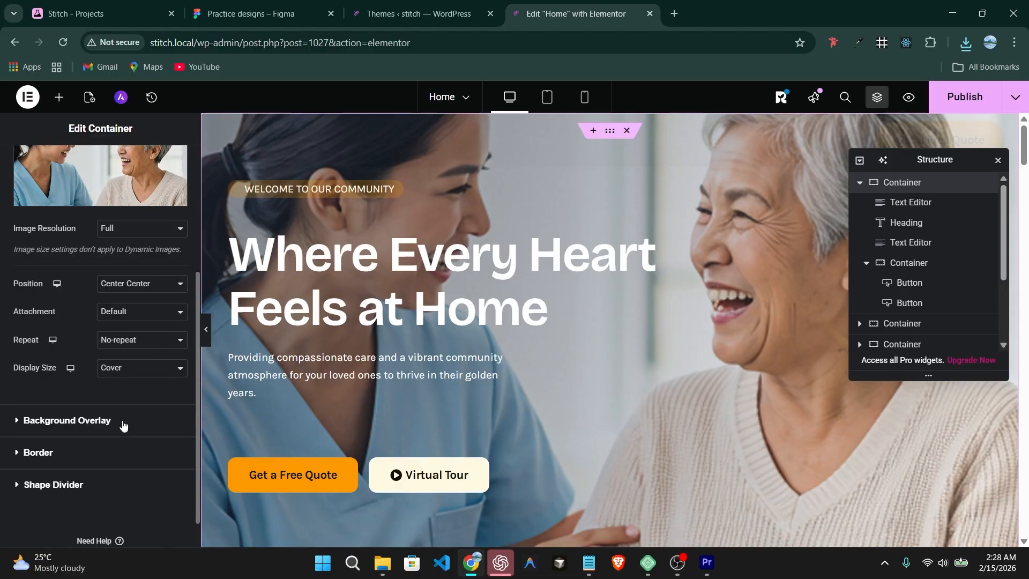
click(99, 427)
scroll(107, 407, down, 1)
click(161, 396)
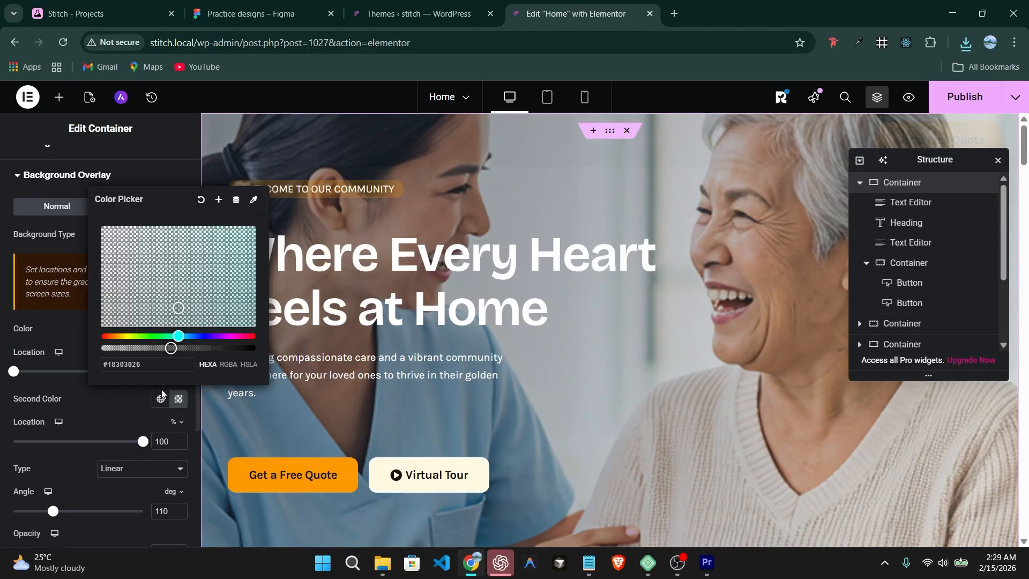
click(178, 399)
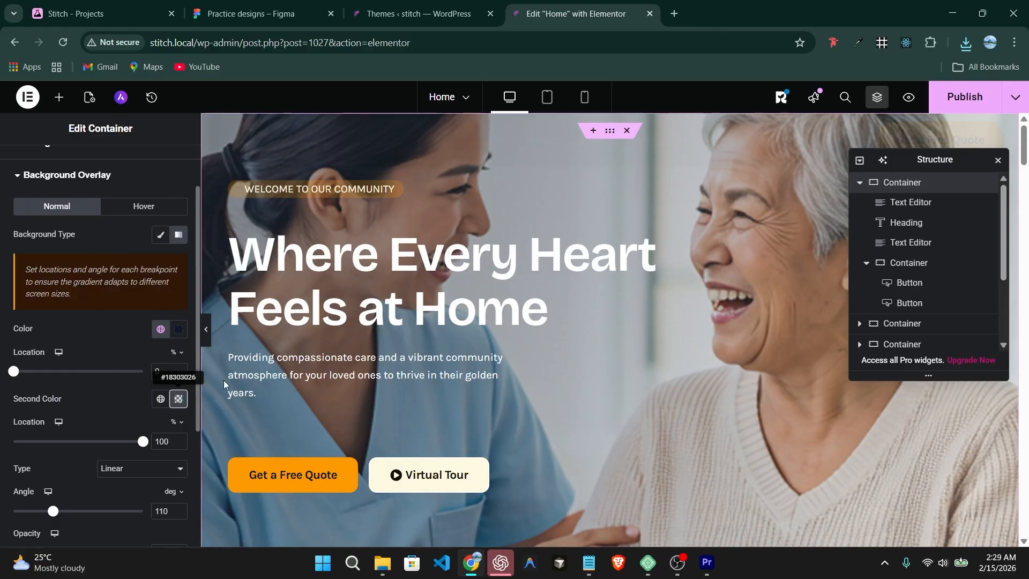
Publish the page changes and check the hero section at full width without the editing interface
click(959, 99)
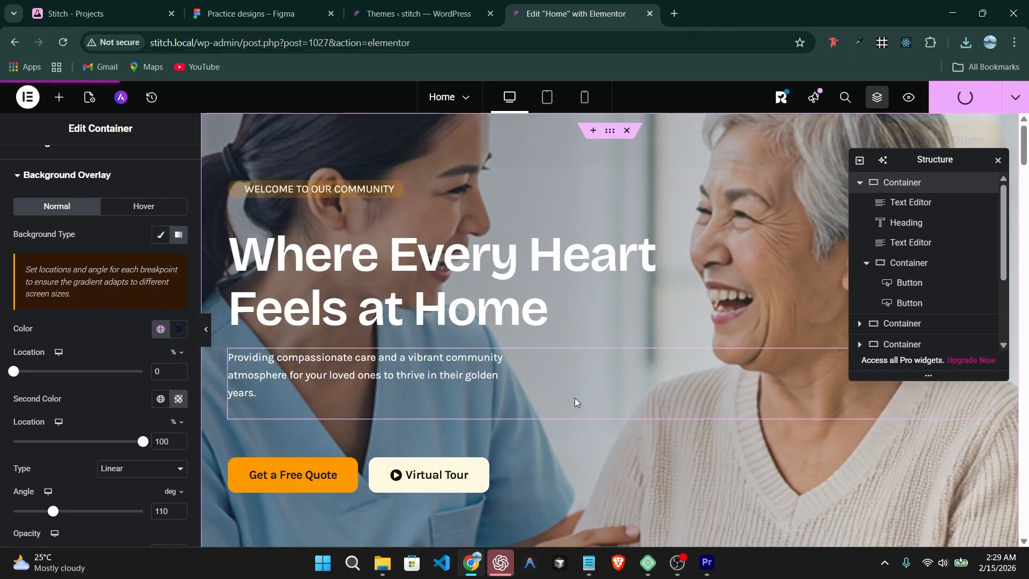
click(205, 330)
scroll(394, 420, down, 4)
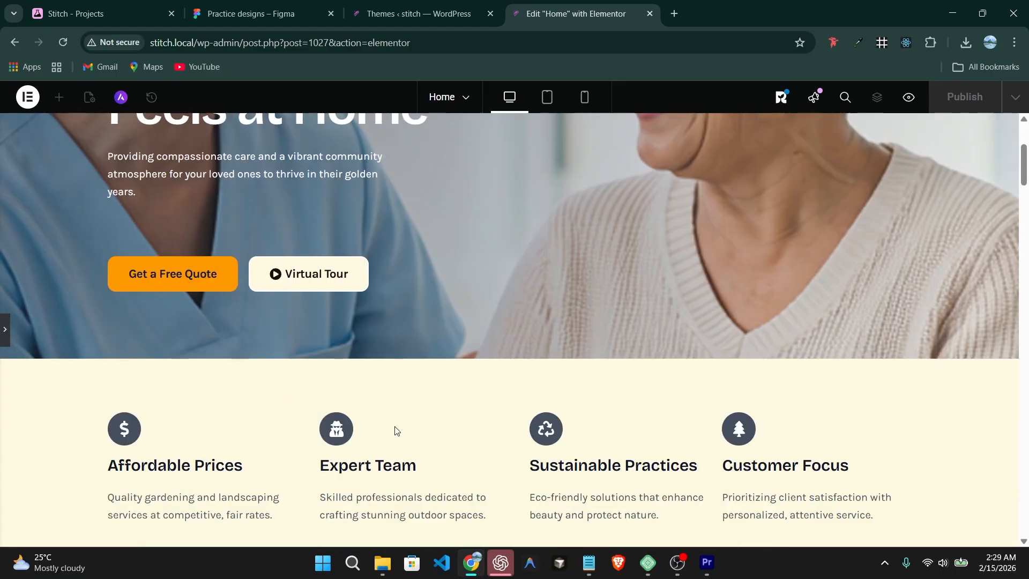
scroll(394, 426, up, 4)
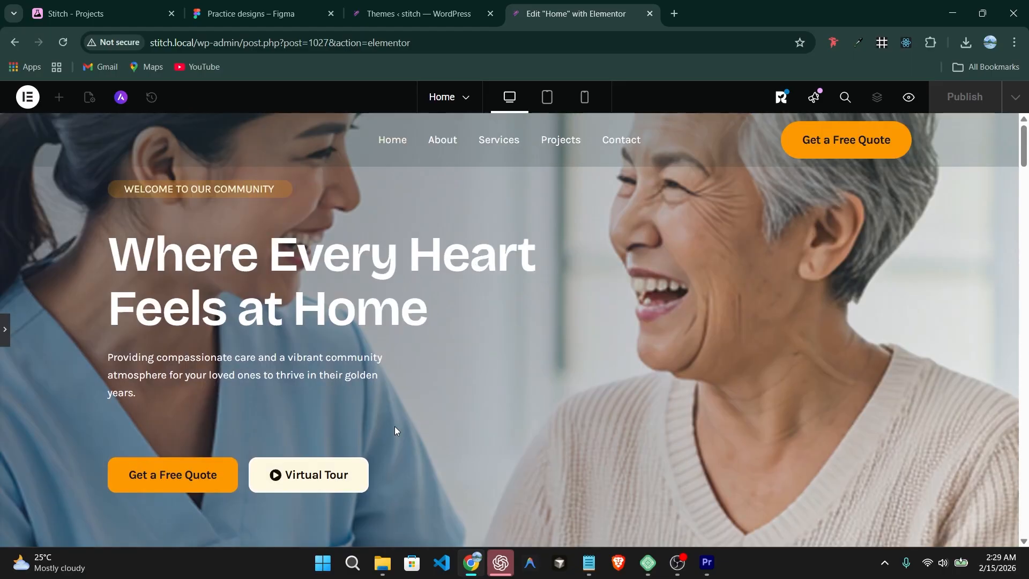
click(4, 330)
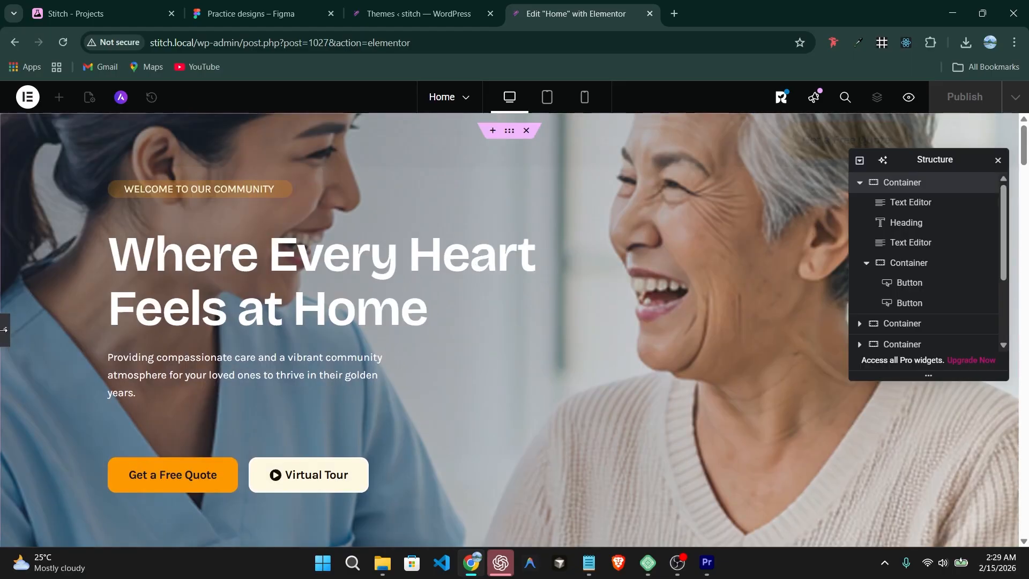
scroll(464, 316, down, 5)
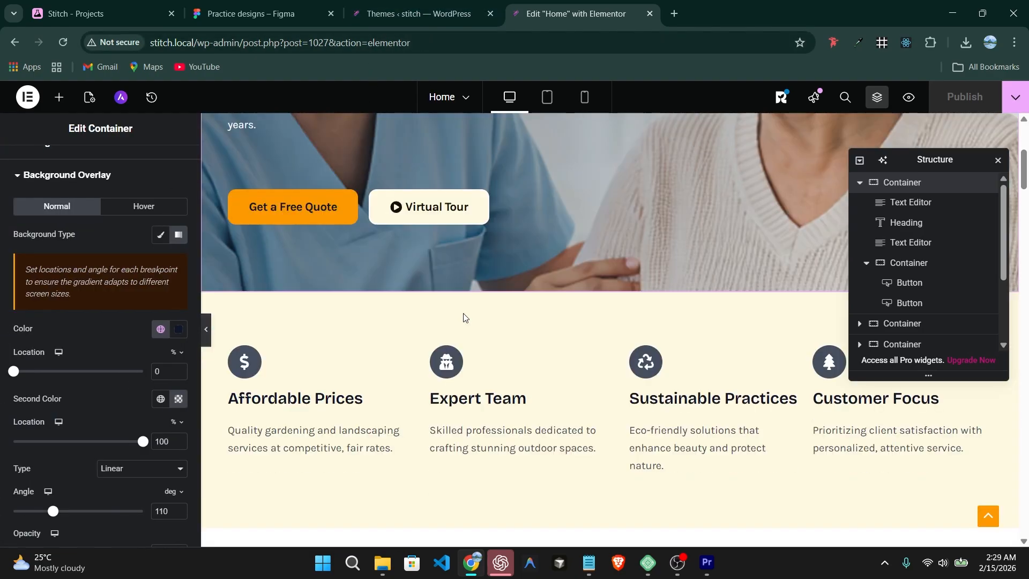
scroll(687, 309, up, 2)
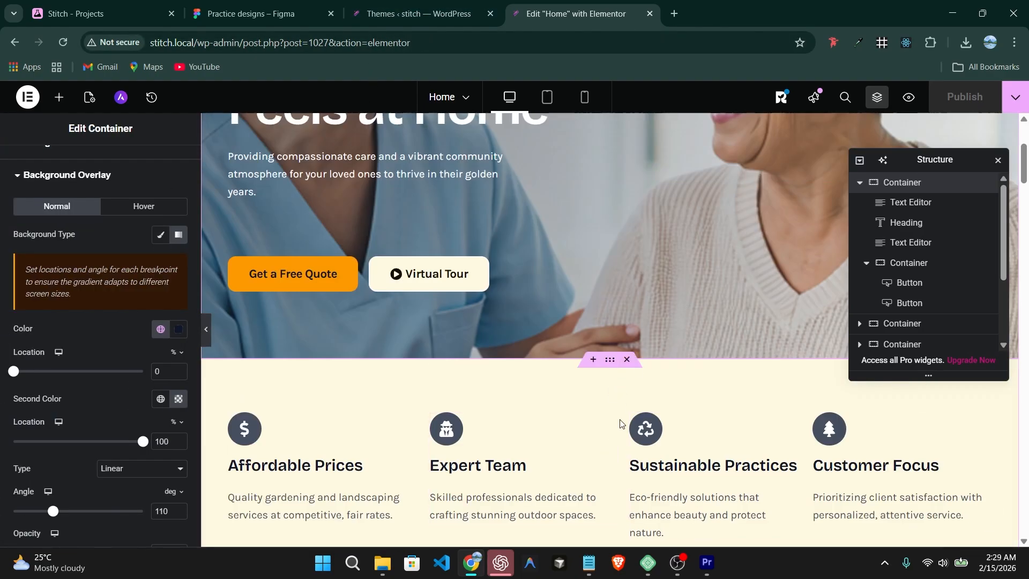
scroll(620, 424, down, 1)
drag(609, 294, 609, 299)
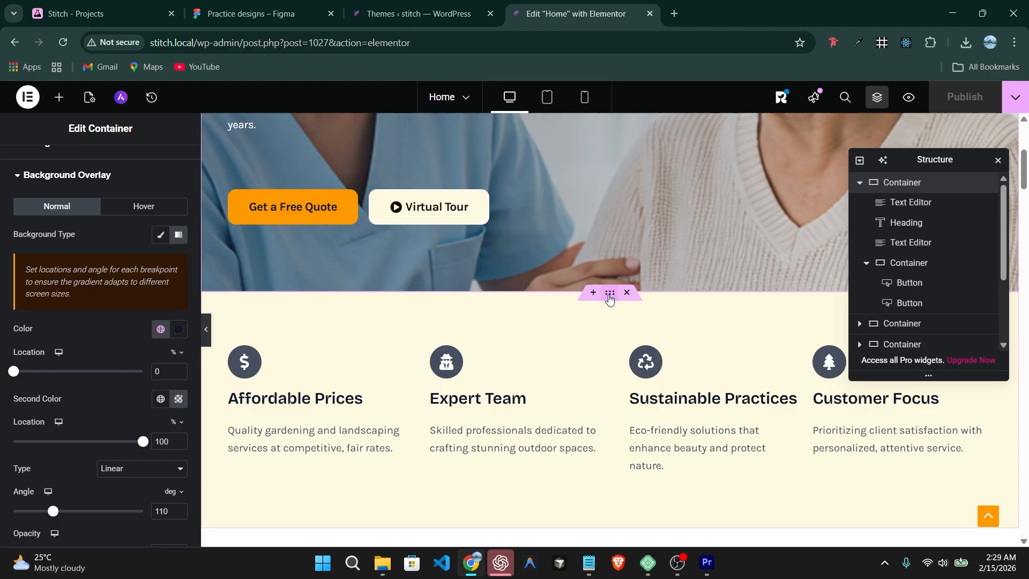
click(610, 298)
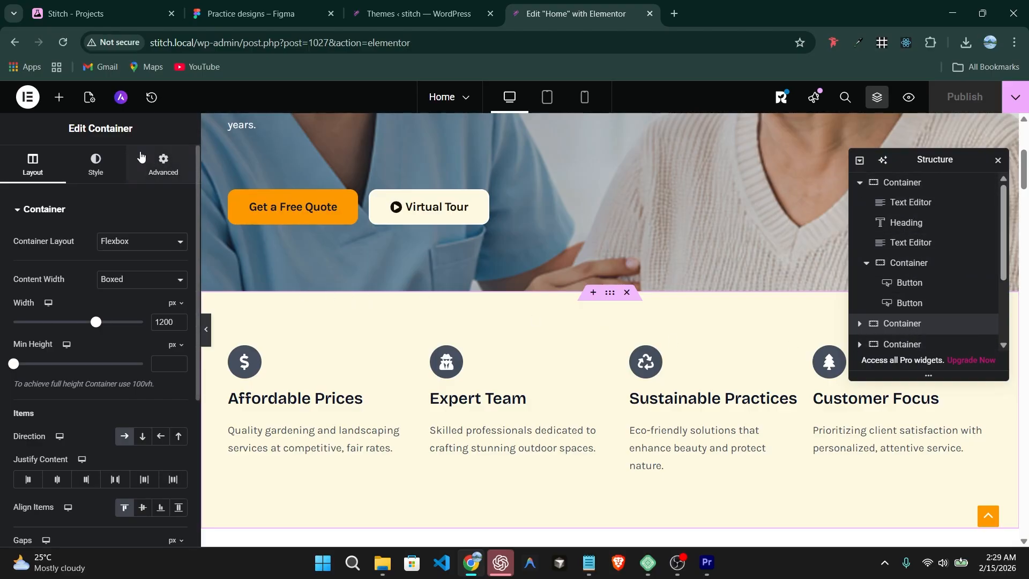
click(61, 105)
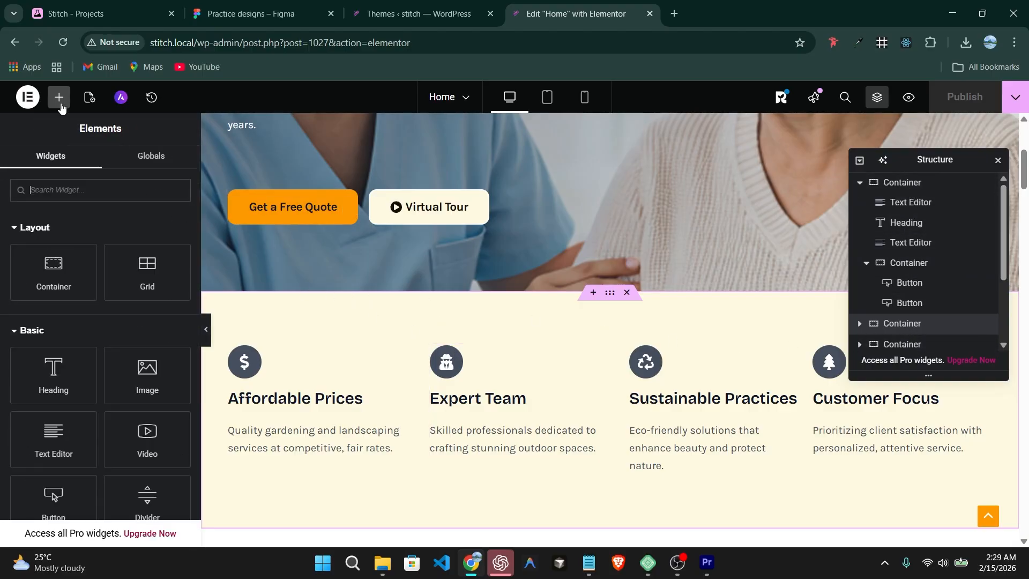
drag(53, 370, 113, 364)
drag(516, 331, 69, 369)
scroll(453, 368, down, 1)
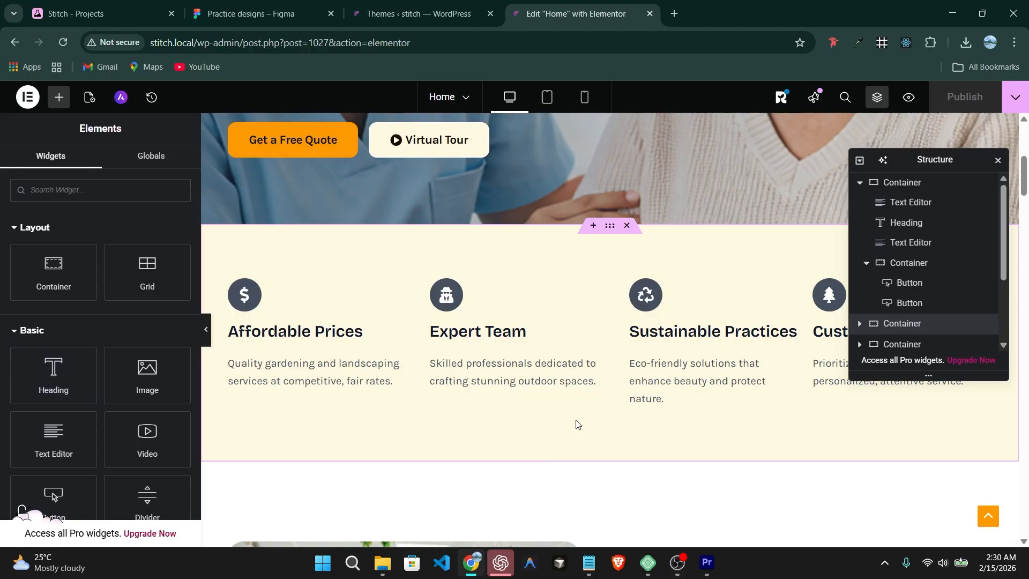
Insert an empty single-column Flexbox container with vertical direction between the hero and the features section
click(611, 227)
click(593, 226)
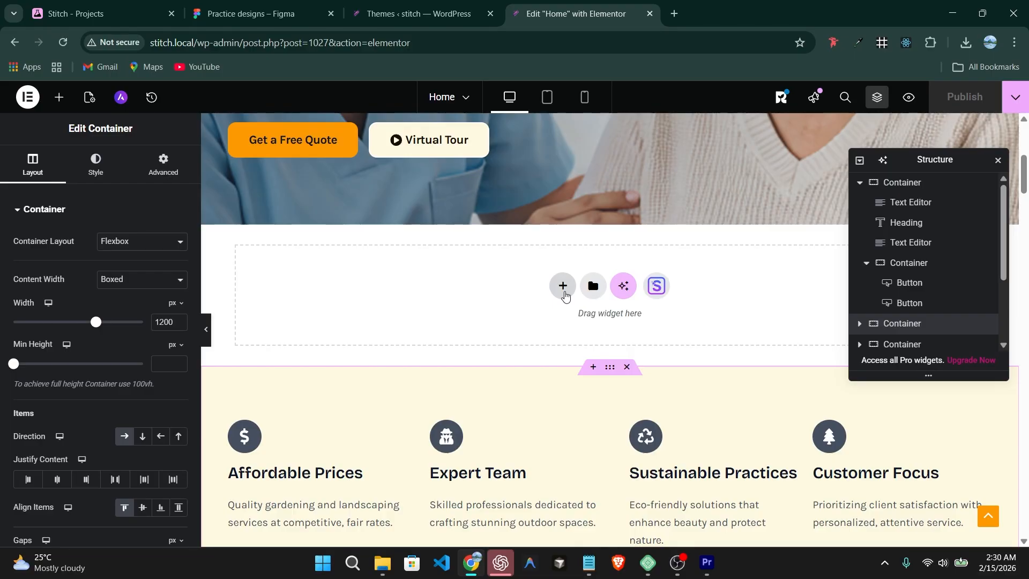
click(563, 285)
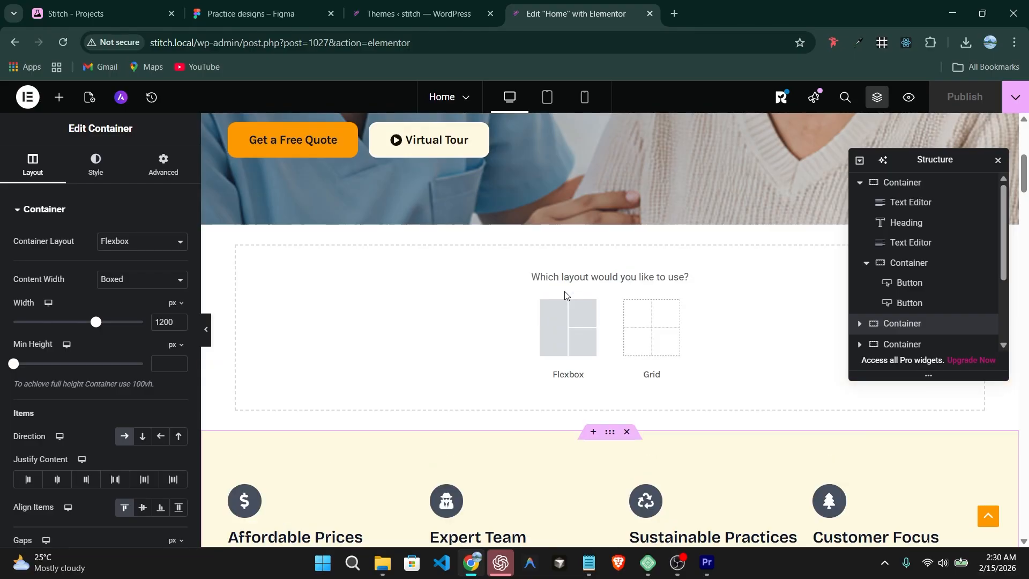
click(559, 327)
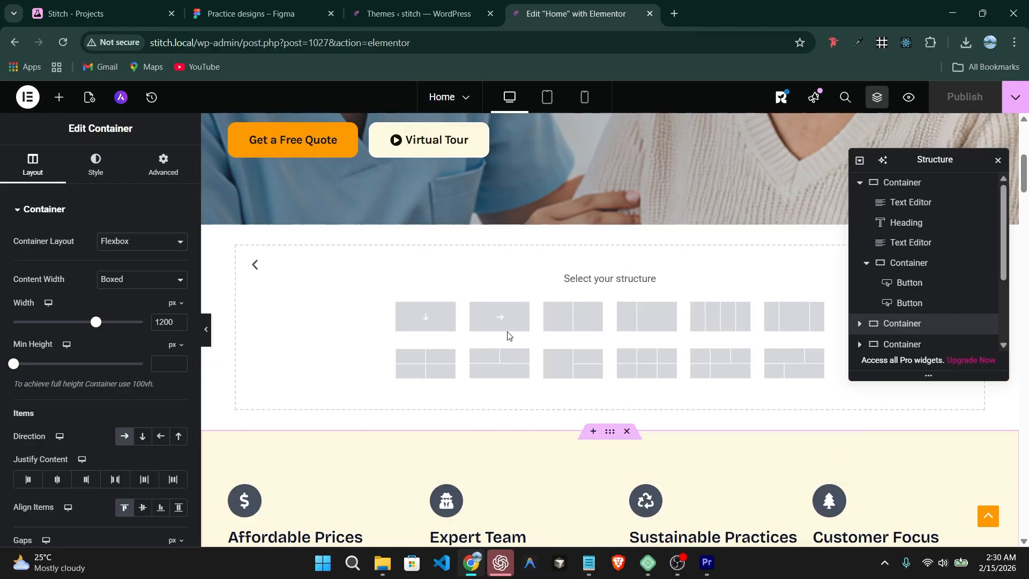
click(427, 322)
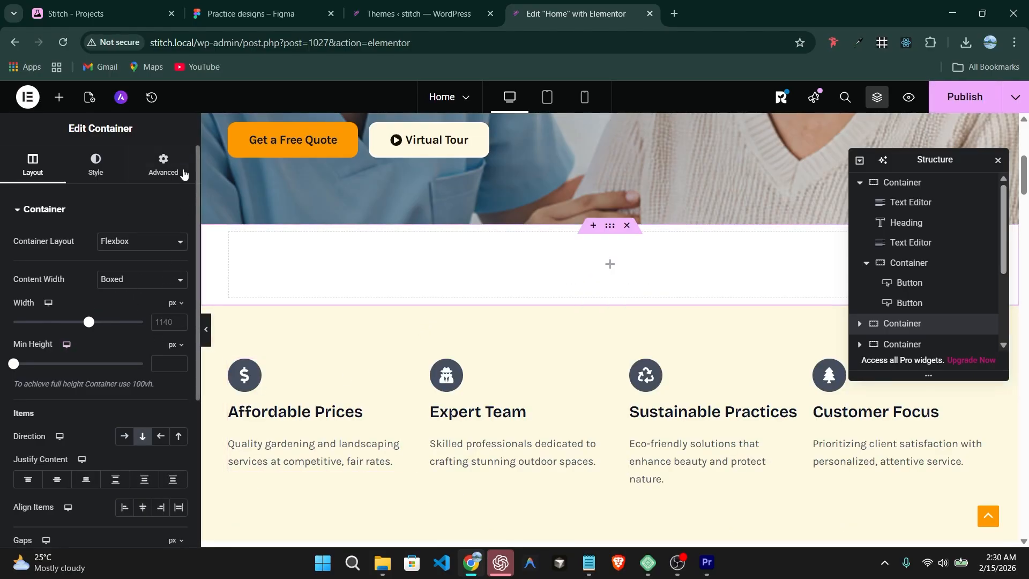
Unlink the new container's margin and padding values and set both to 0 on all sides
click(166, 162)
click(177, 257)
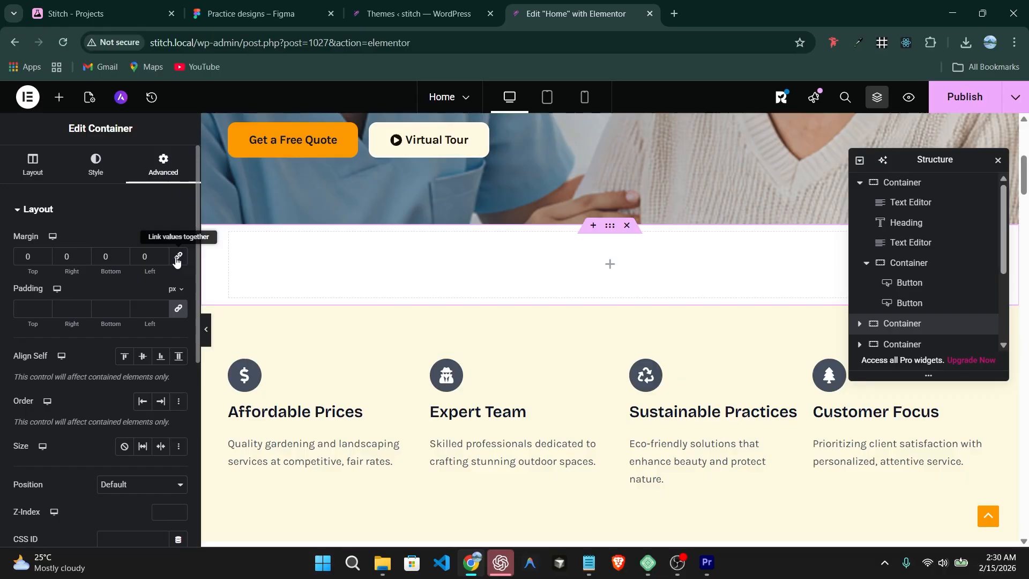
click(179, 313)
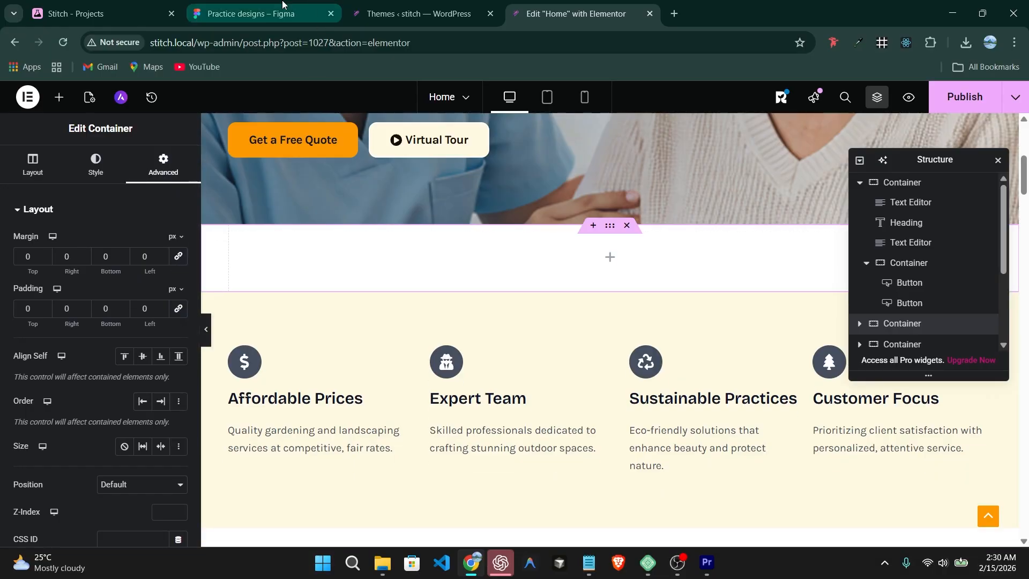
Check the services section in the Figma design, and set the new Elementor container's item alignment to centre
click(257, 14)
scroll(524, 331, down, 6)
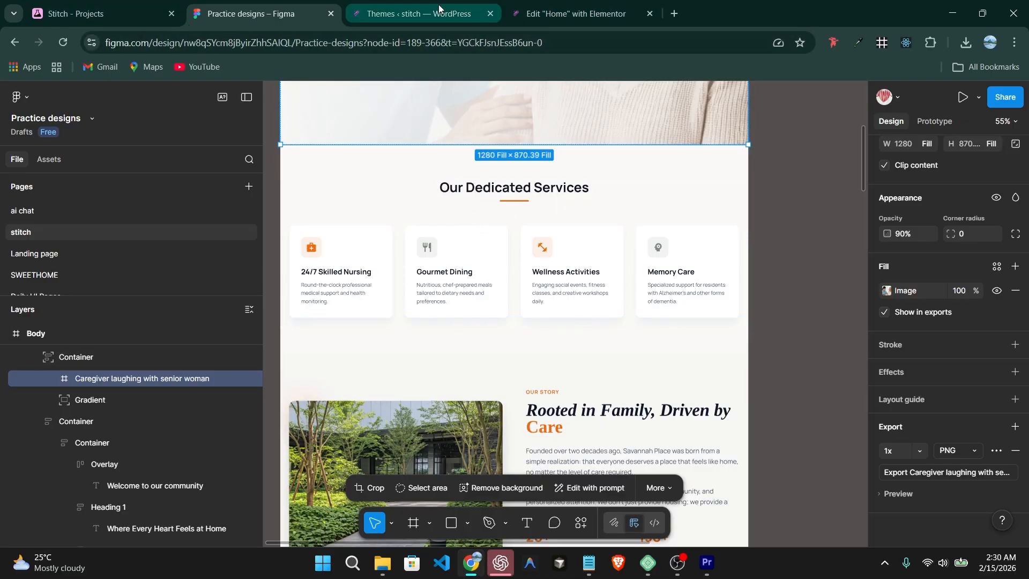
click(582, 11)
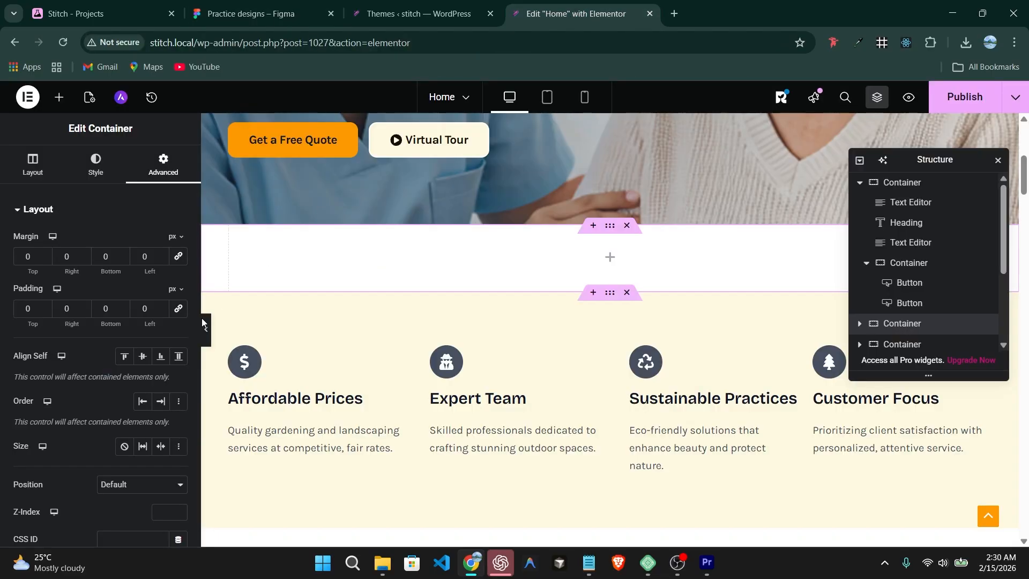
click(39, 166)
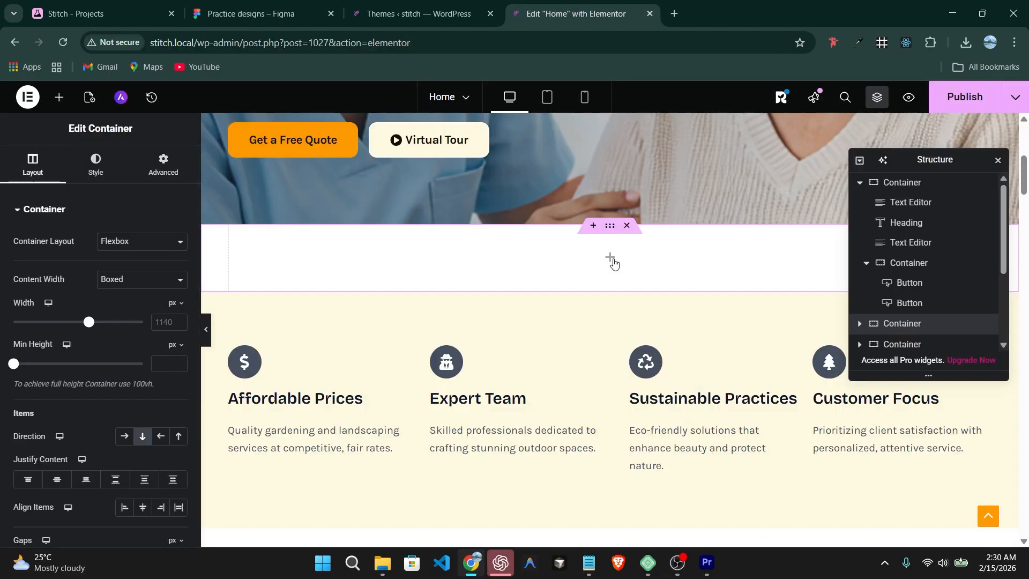
click(142, 508)
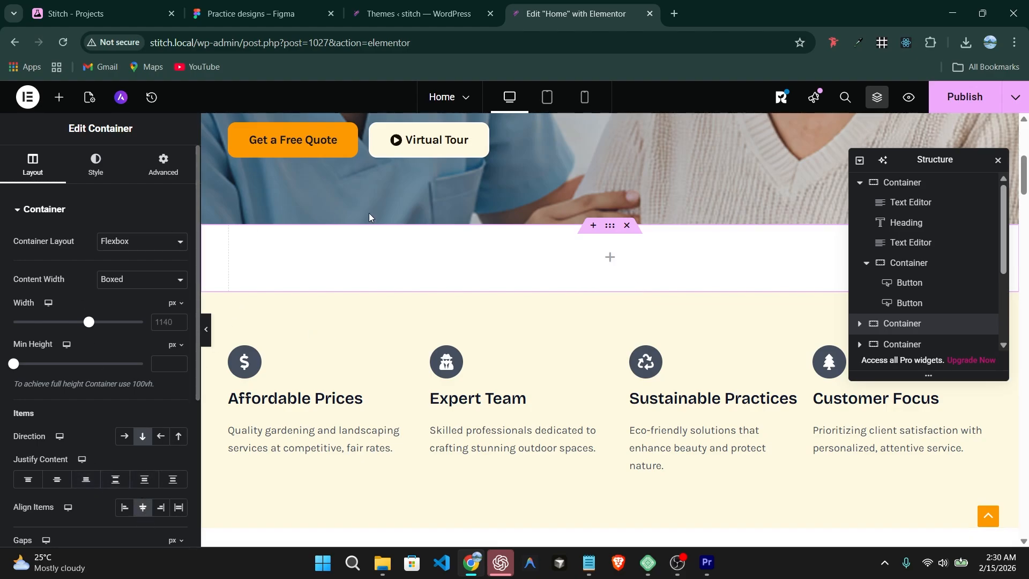
Add a Heading widget inside the empty container below the hero
click(617, 267)
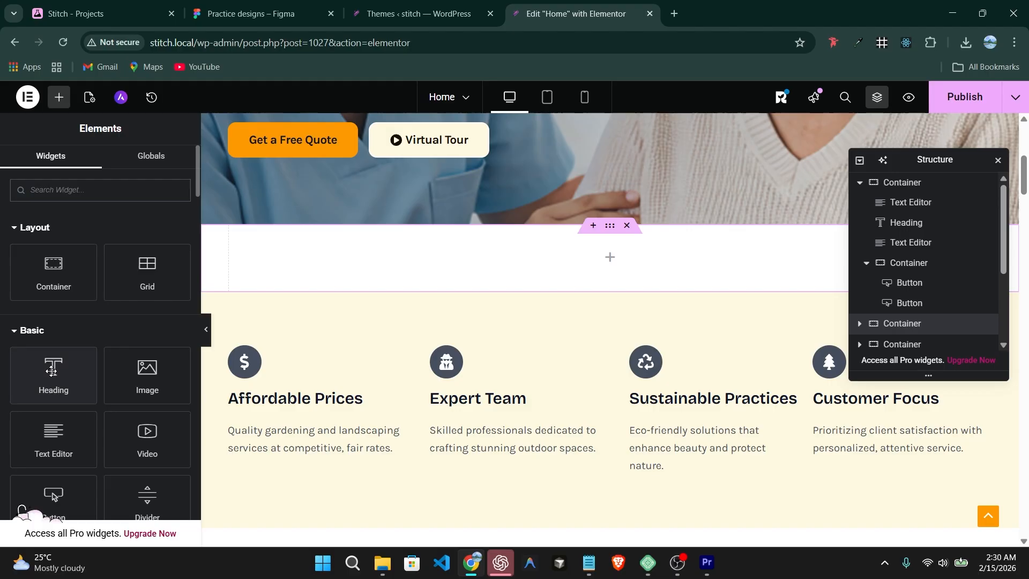
drag(53, 375, 614, 267)
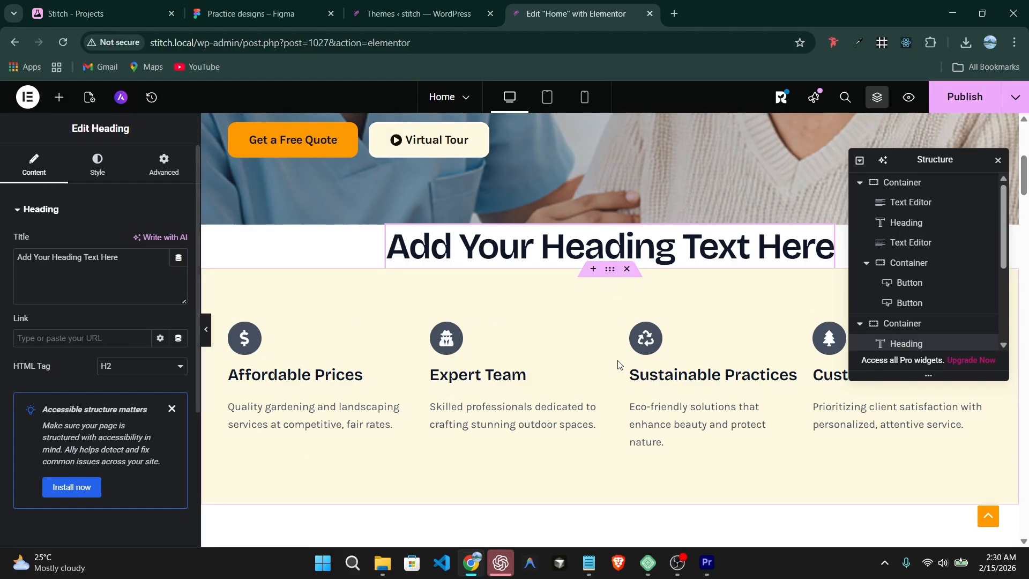
scroll(617, 373, up, 4)
scroll(618, 372, down, 3)
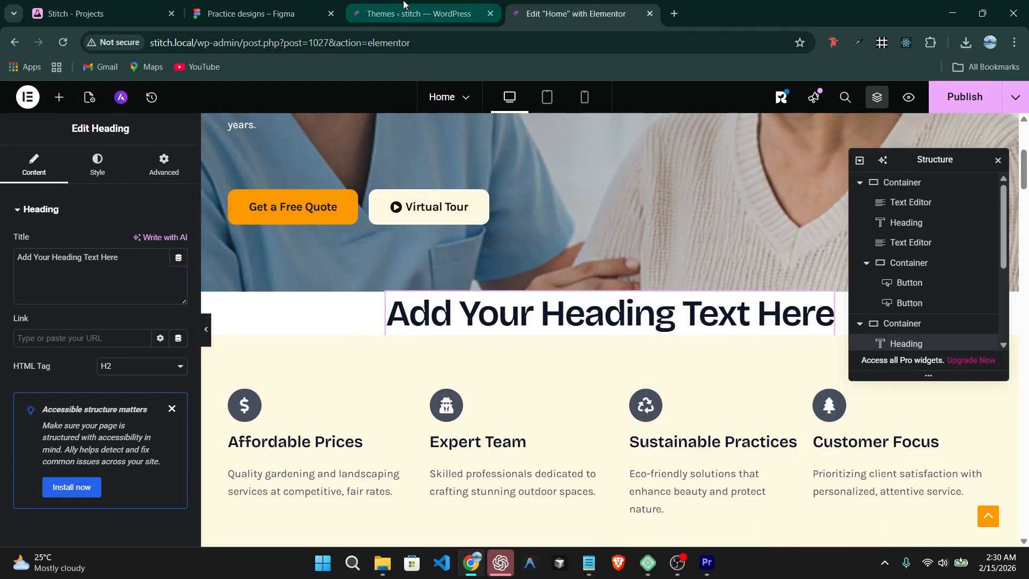
Check the spacing above the services heading in Figma, and set the Elementor heading container's top margin to 80 px
click(262, 12)
scroll(498, 245, up, 1)
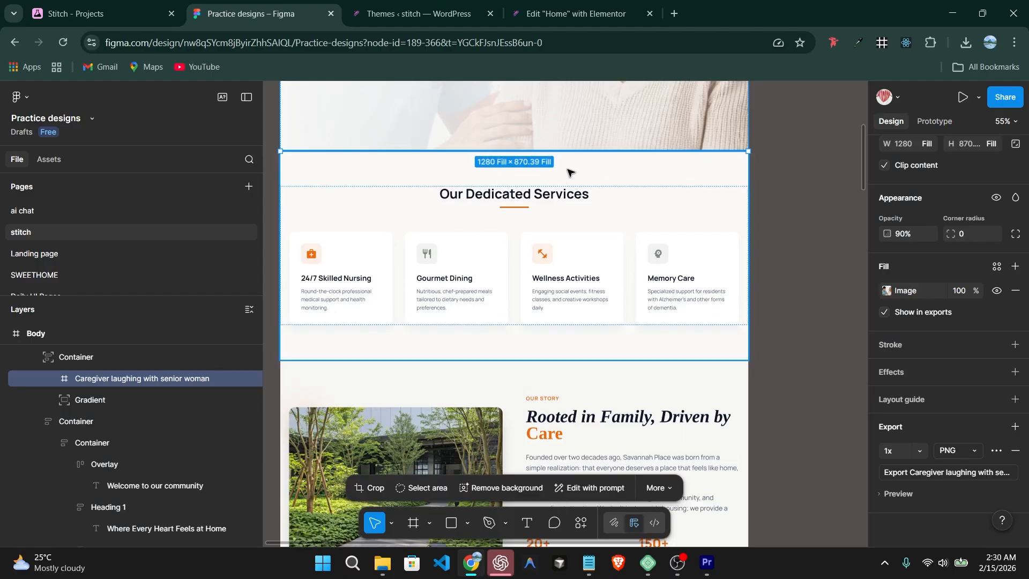
click(426, 6)
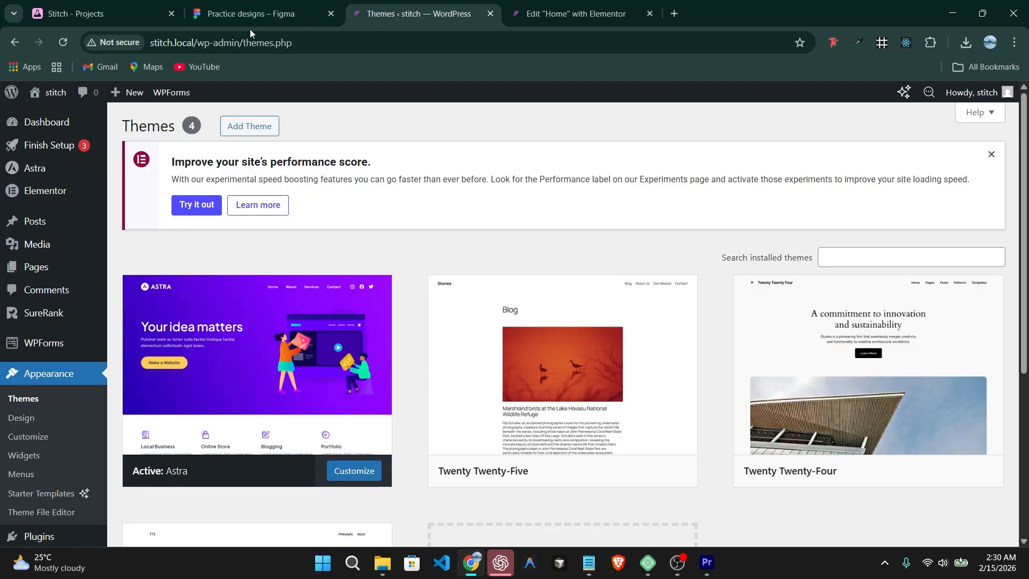
click(574, 11)
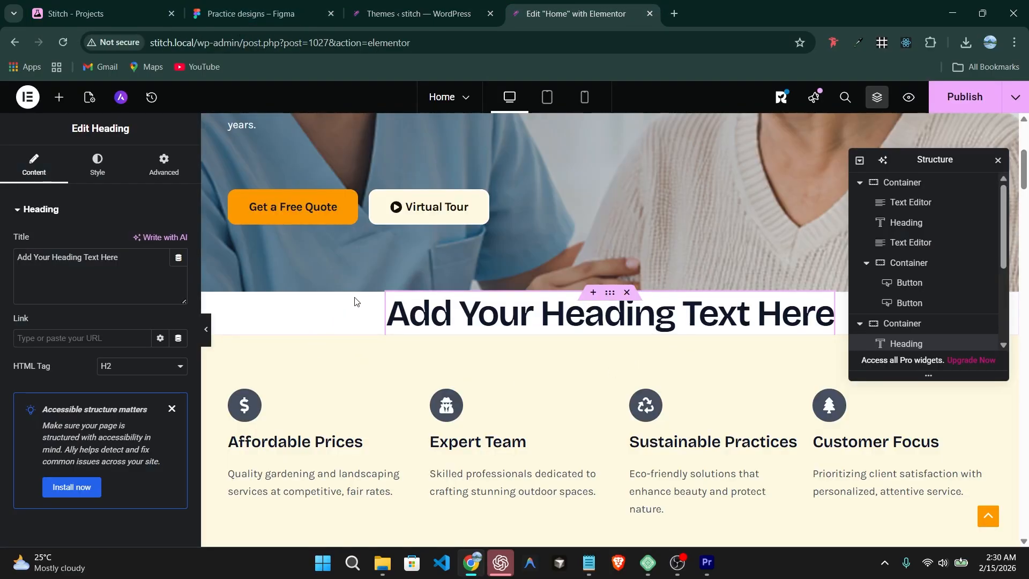
click(914, 328)
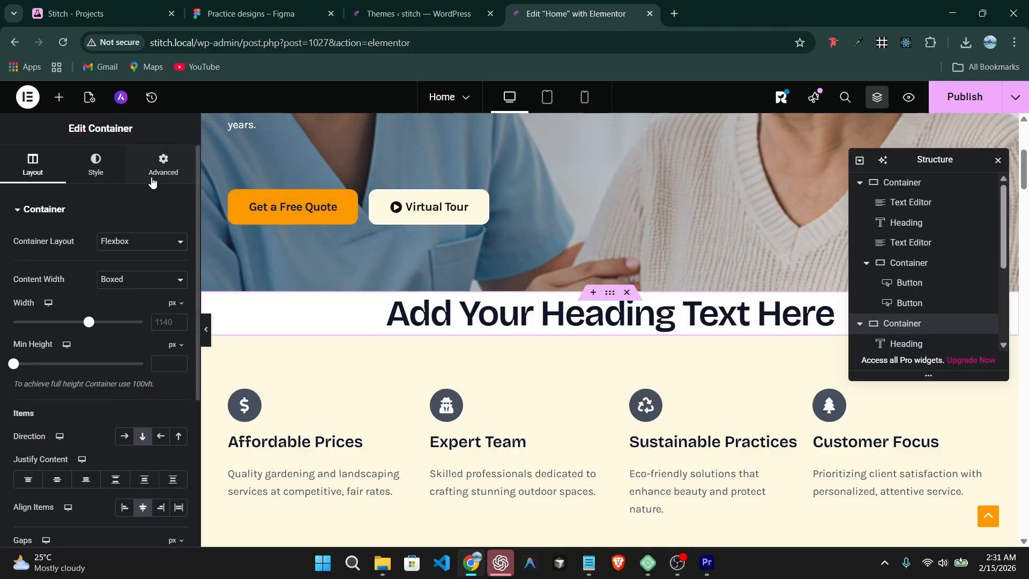
click(162, 165)
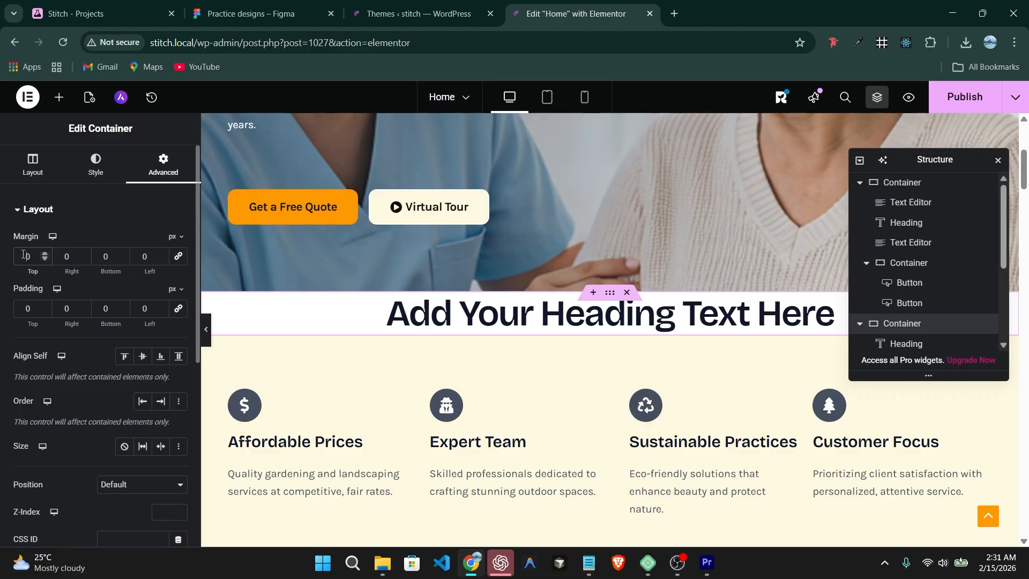
text(8)
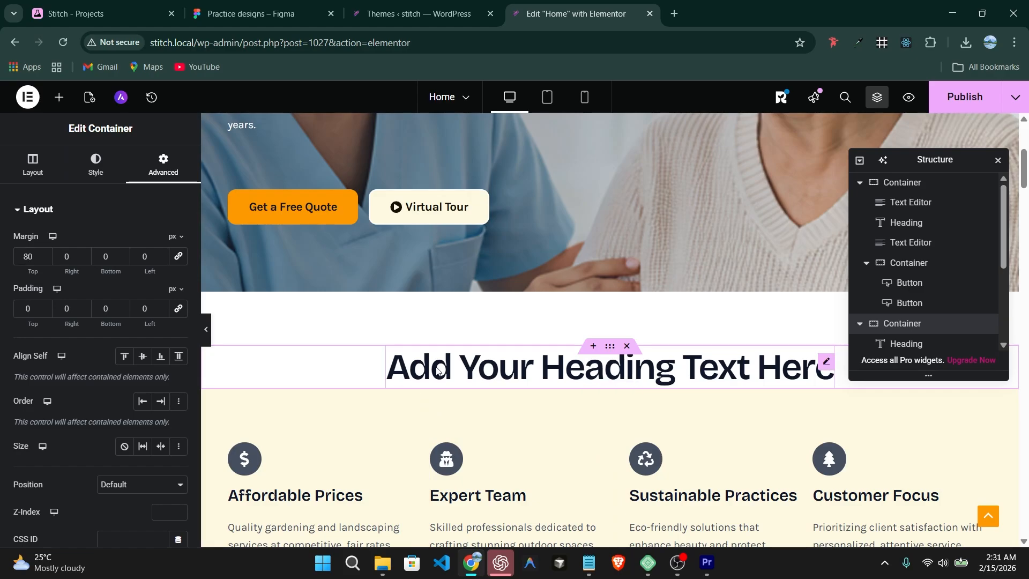
Select the new heading for editing and copy the "Our Dedicated Services" text from the Figma design
click(569, 363)
click(252, 13)
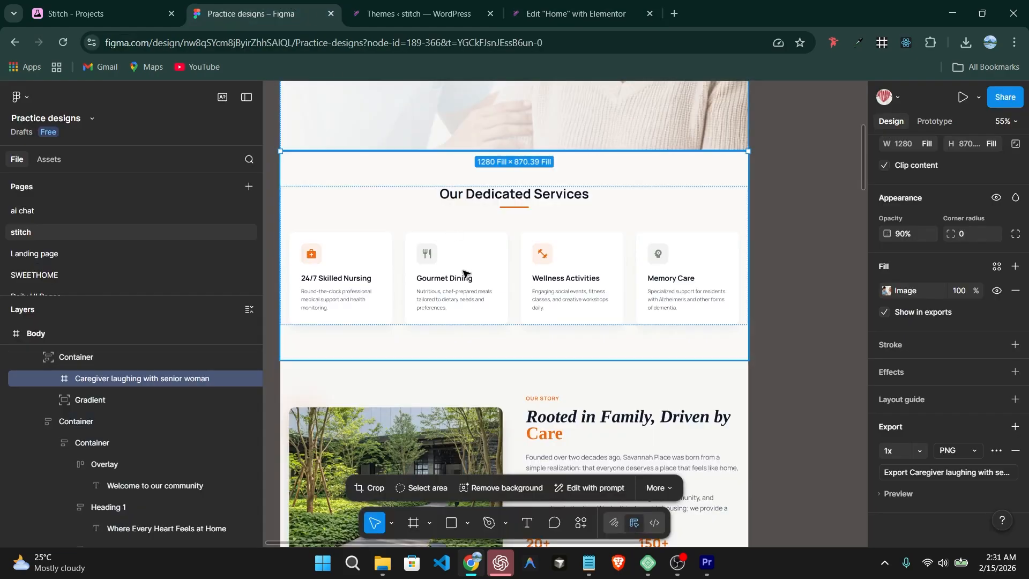
double_click(513, 198)
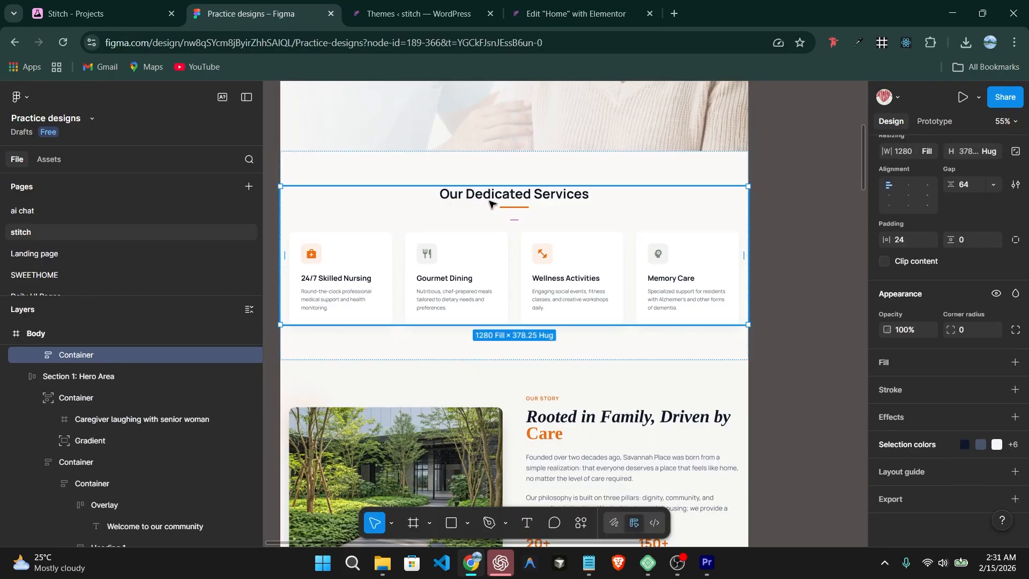
double_click(496, 202)
double_click(494, 199)
double_click(494, 199)
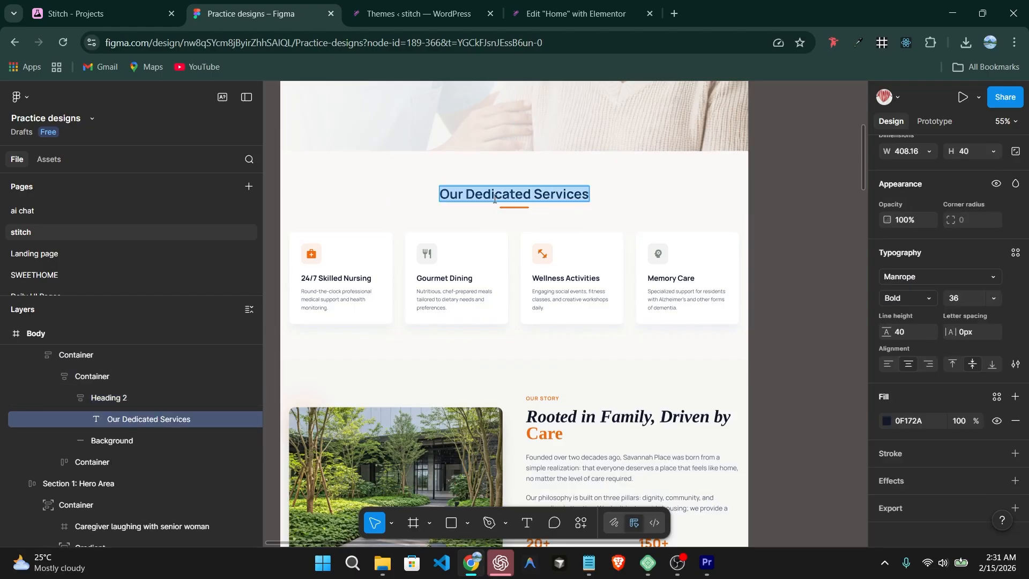
key(ctrl+a)
key(ctrl+c)
Switch back to the Elementor editor and replace the placeholder heading title with "Our Dedicated Services"
click(418, 13)
click(584, 14)
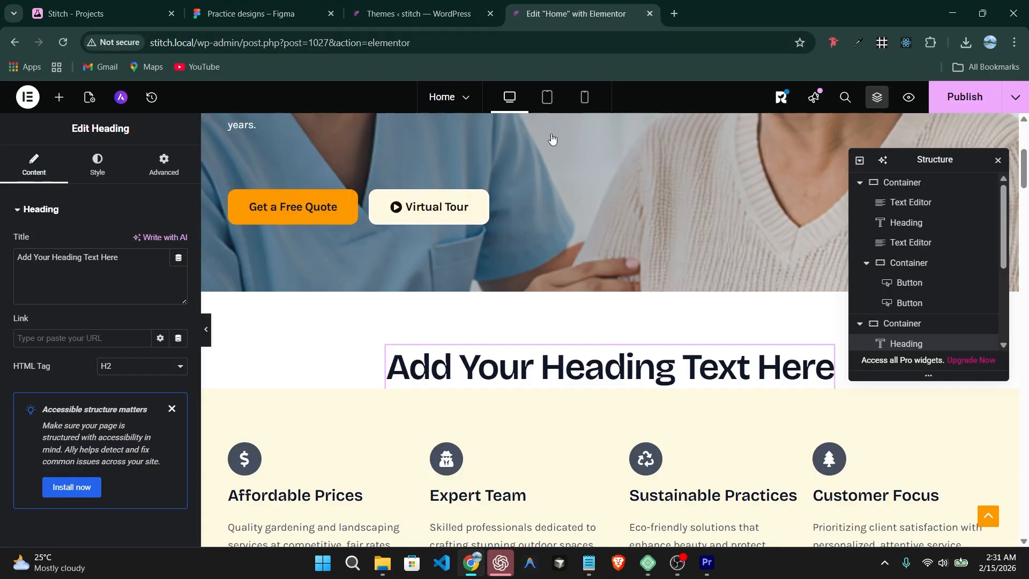
click(97, 269)
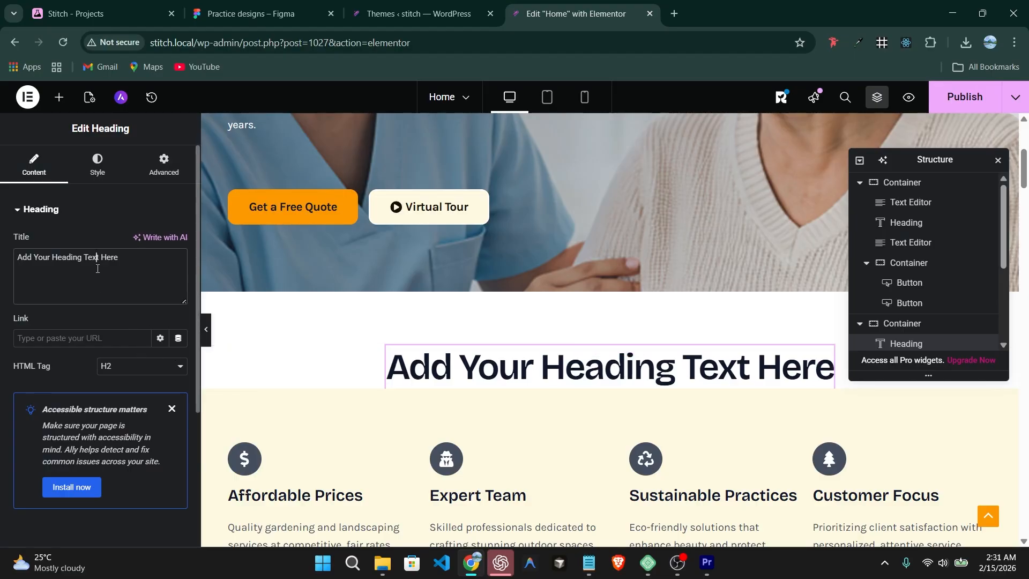
key(ctrl+a)
key(ctrl+v)
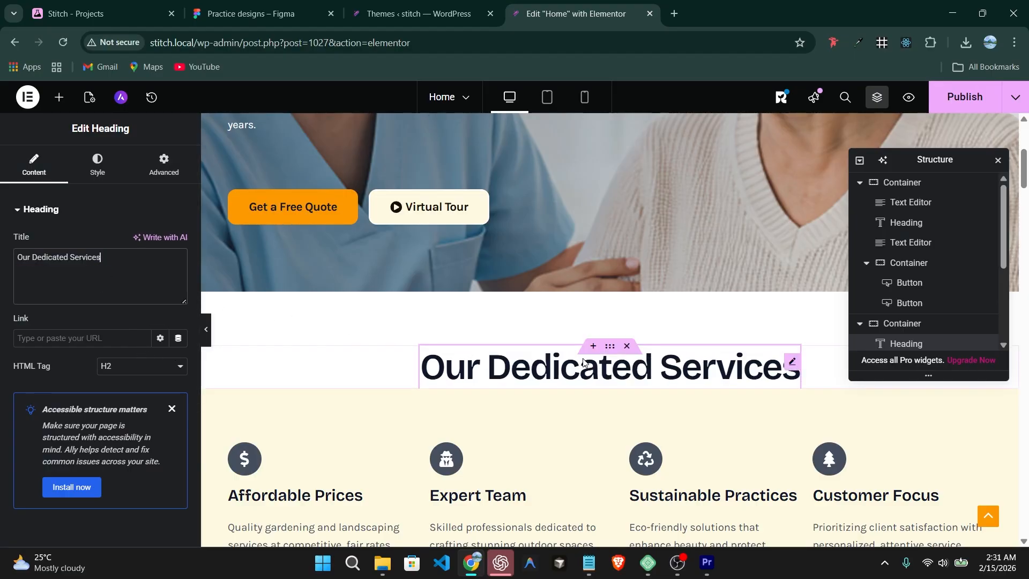
Search the widgets for "line" and place a Divider directly below the "Our Dedicated Services" heading
scroll(583, 363, down, 3)
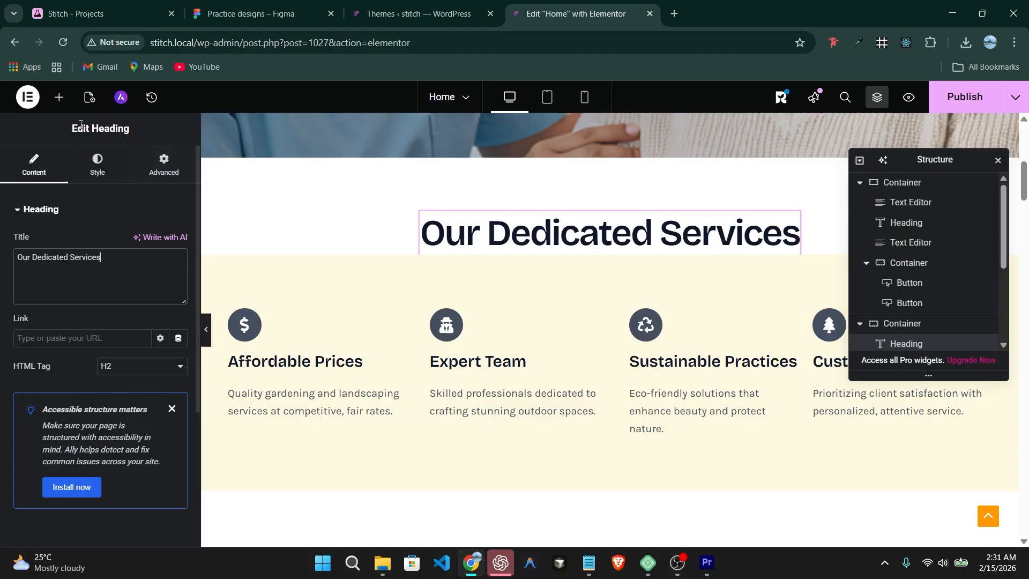
click(59, 97)
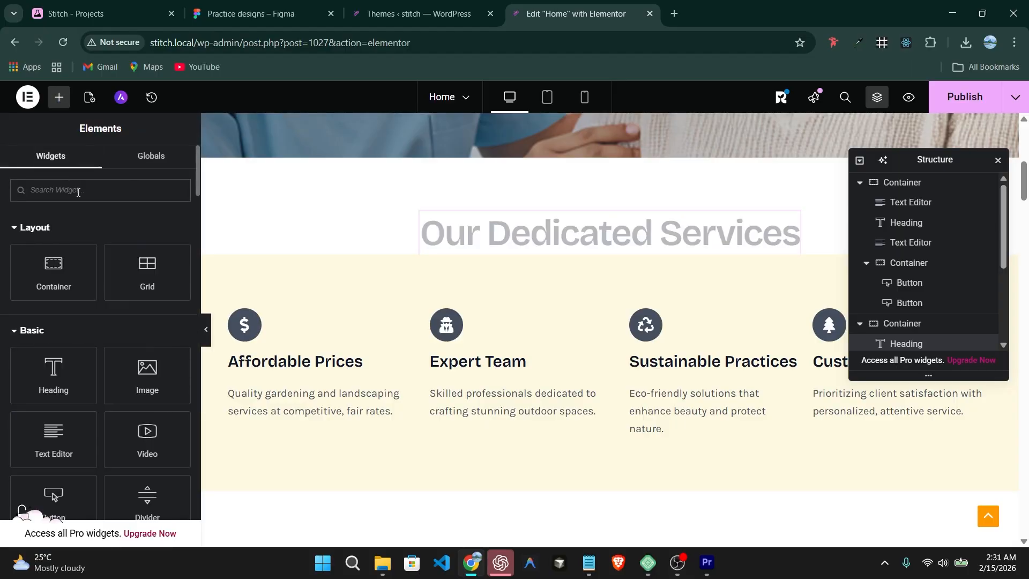
text(line)
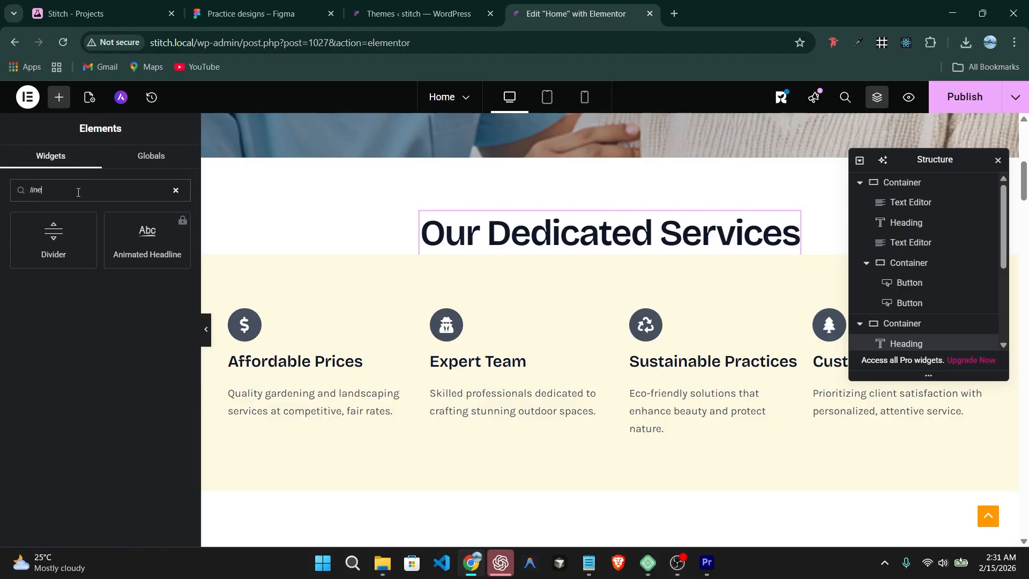
drag(65, 220, 592, 248)
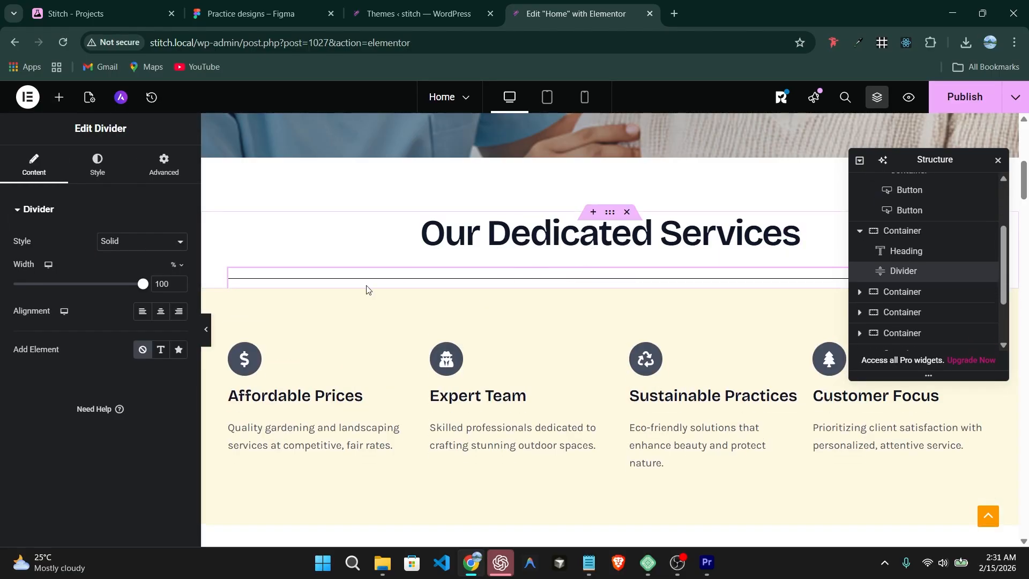
Give the divider widget a custom width of 7%
click(157, 164)
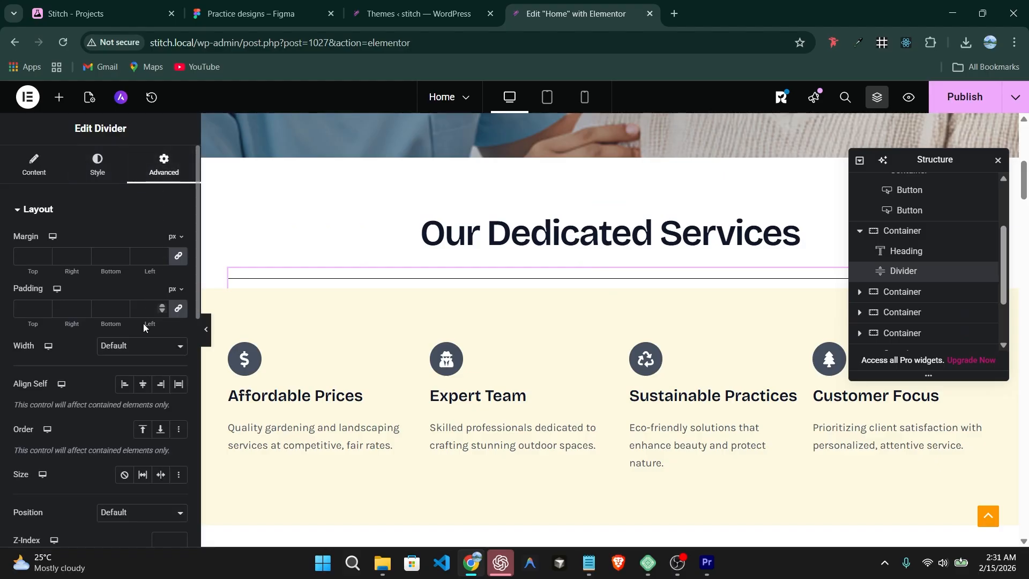
click(140, 352)
click(137, 412)
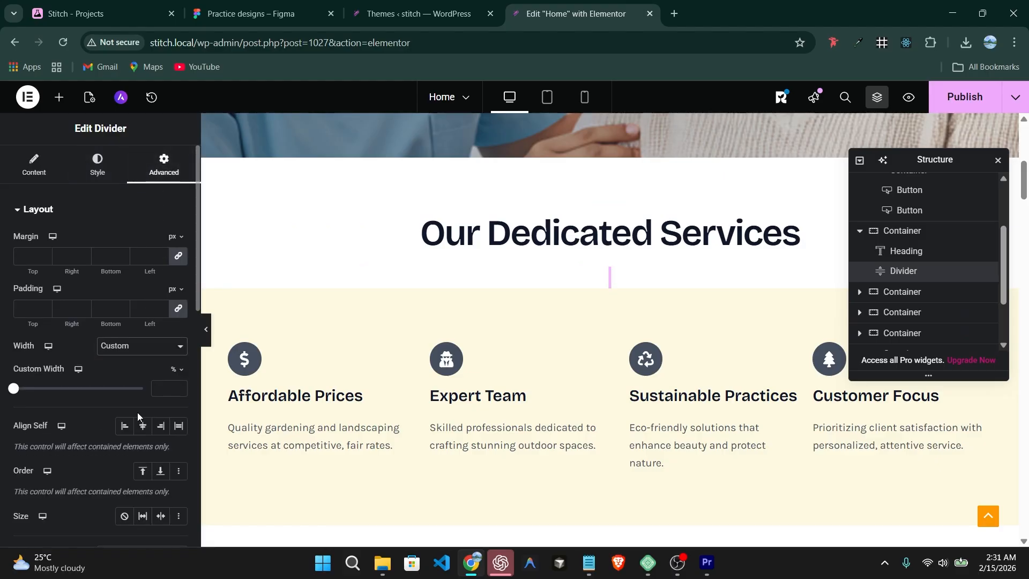
drag(15, 389, 22, 392)
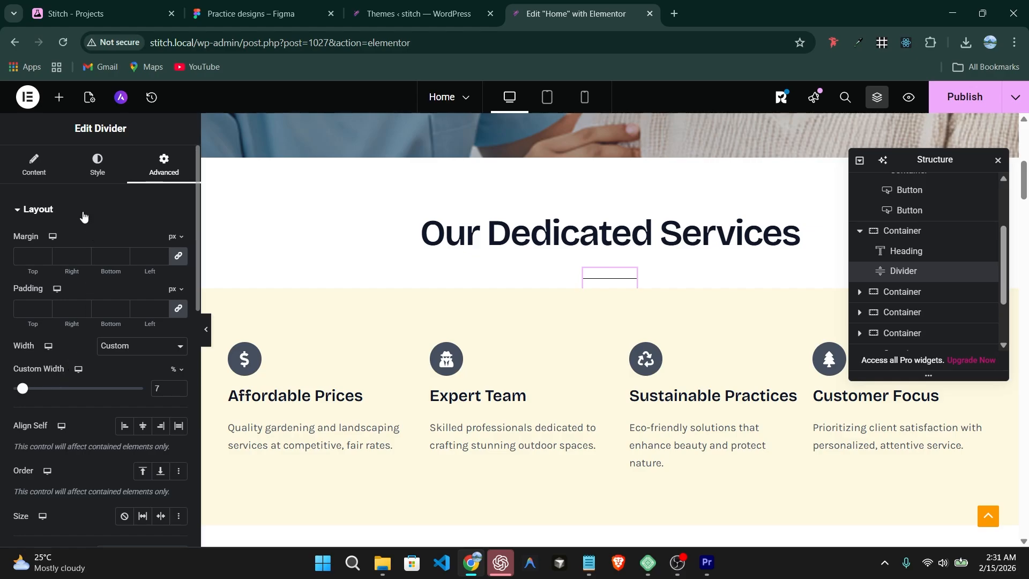
Apply the orange global colour to the divider and set its weight to 3 px
click(91, 161)
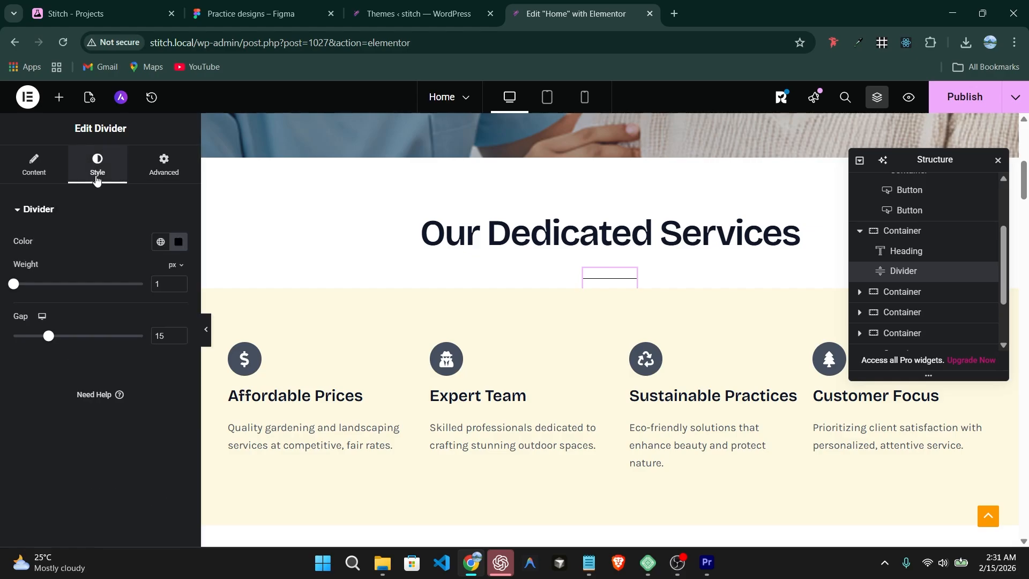
click(161, 242)
click(63, 417)
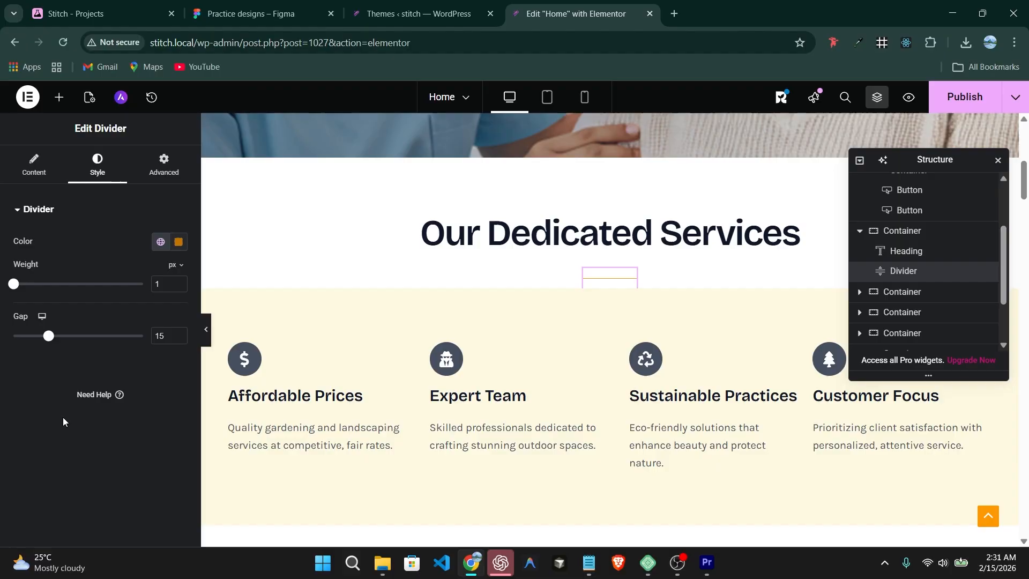
click(168, 284)
text(.3)
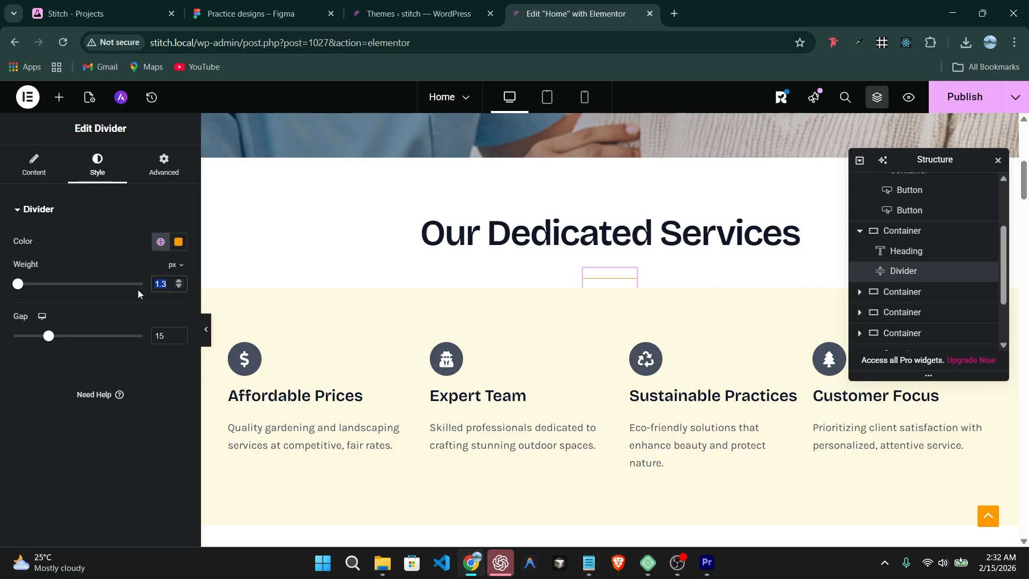
text(5)
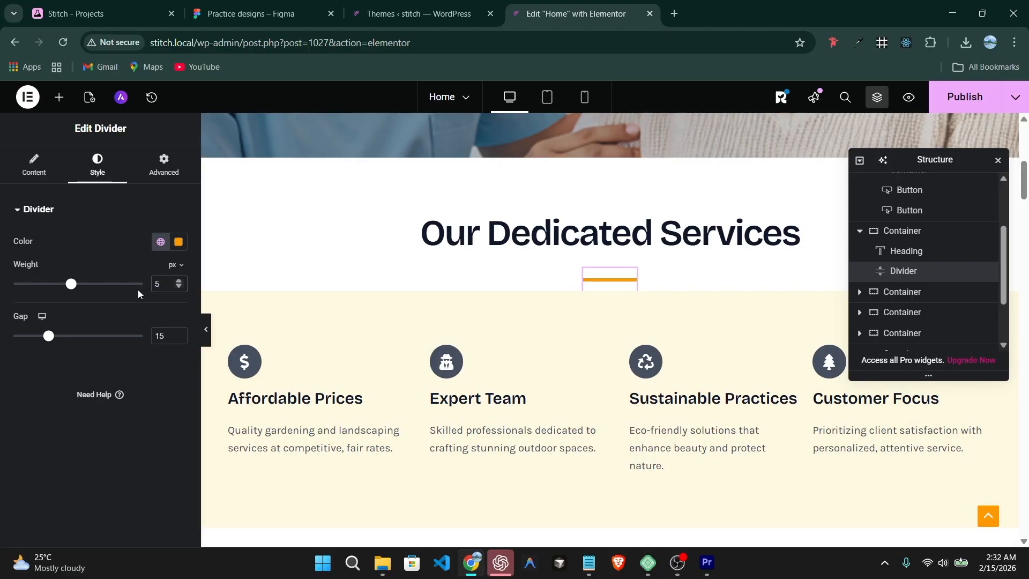
text(3)
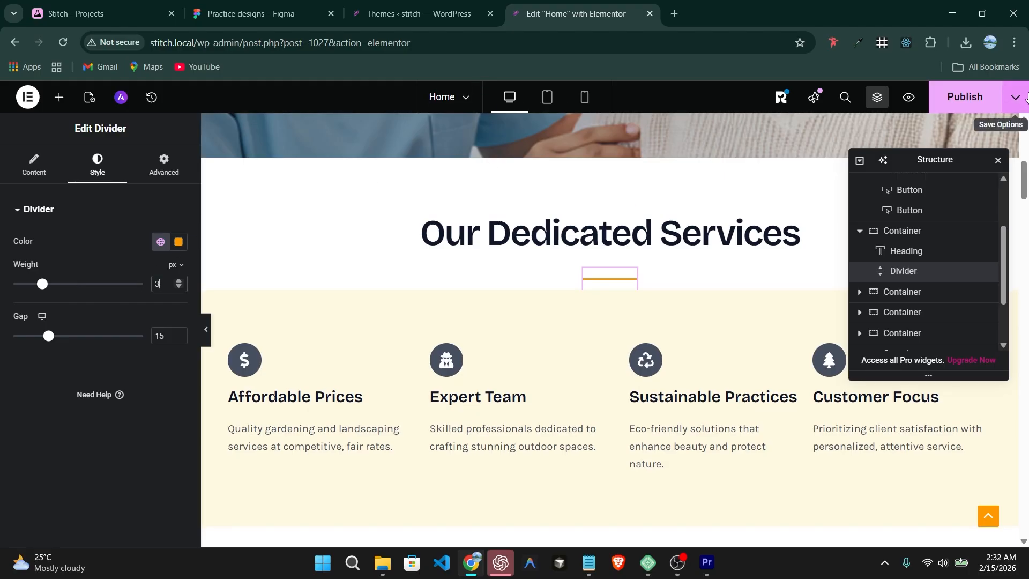
Publish the page changes and switch to the services section in the Figma design
click(962, 97)
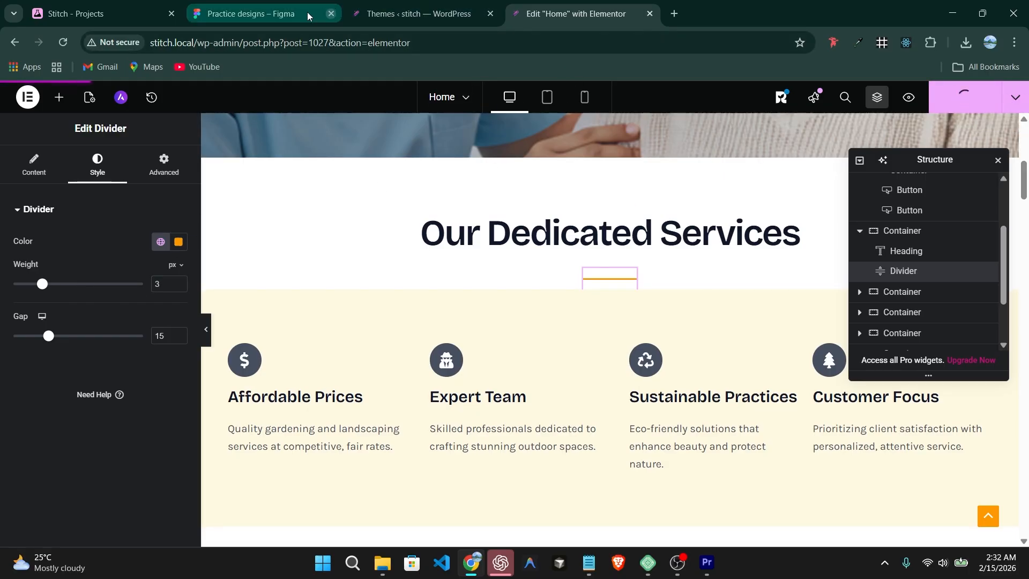
click(261, 12)
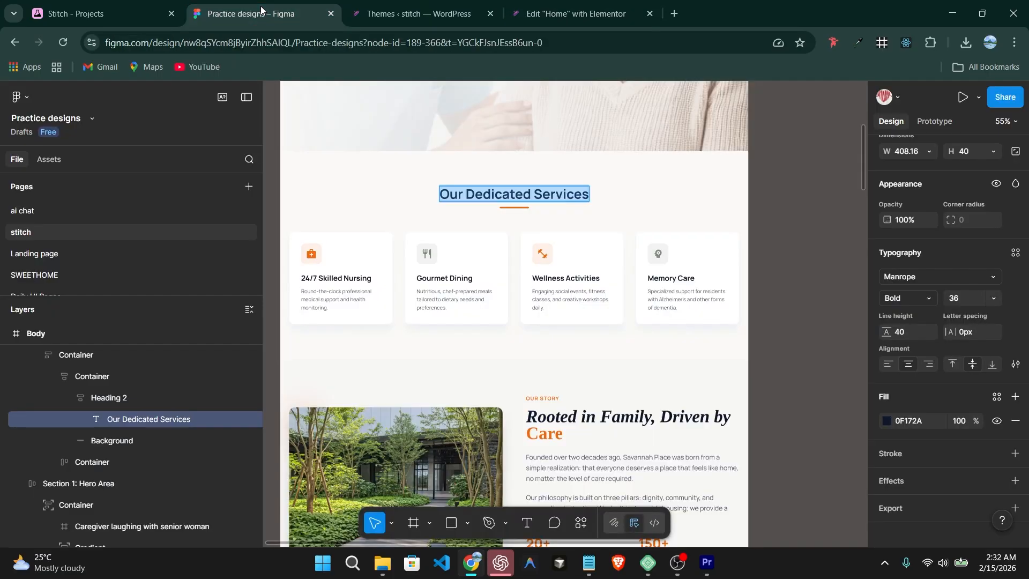
Compare the service cards in the Figma design with the icon boxes below the "Our Dedicated Services" heading in Elementor
scroll(538, 323, down, 1)
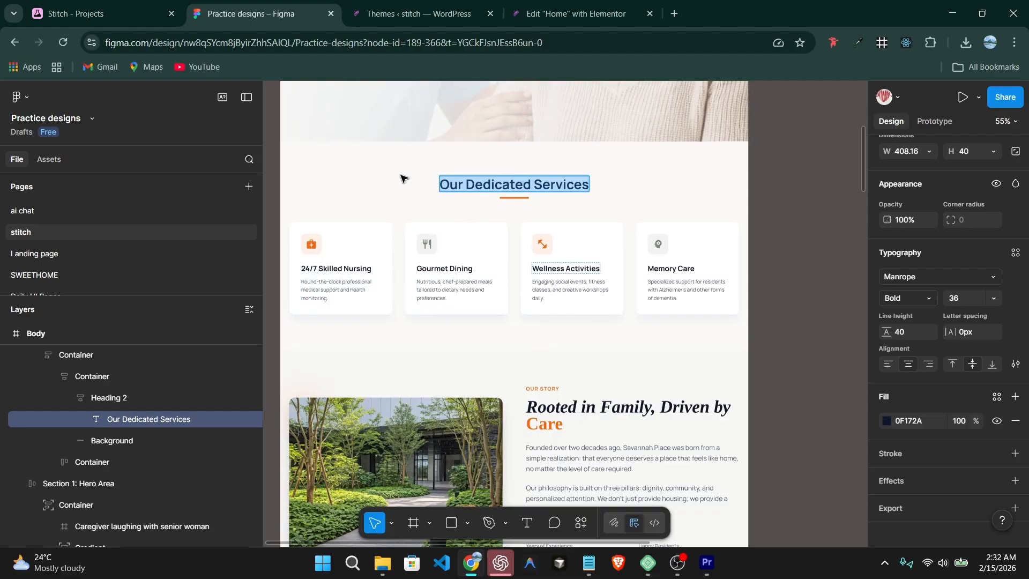
click(572, 7)
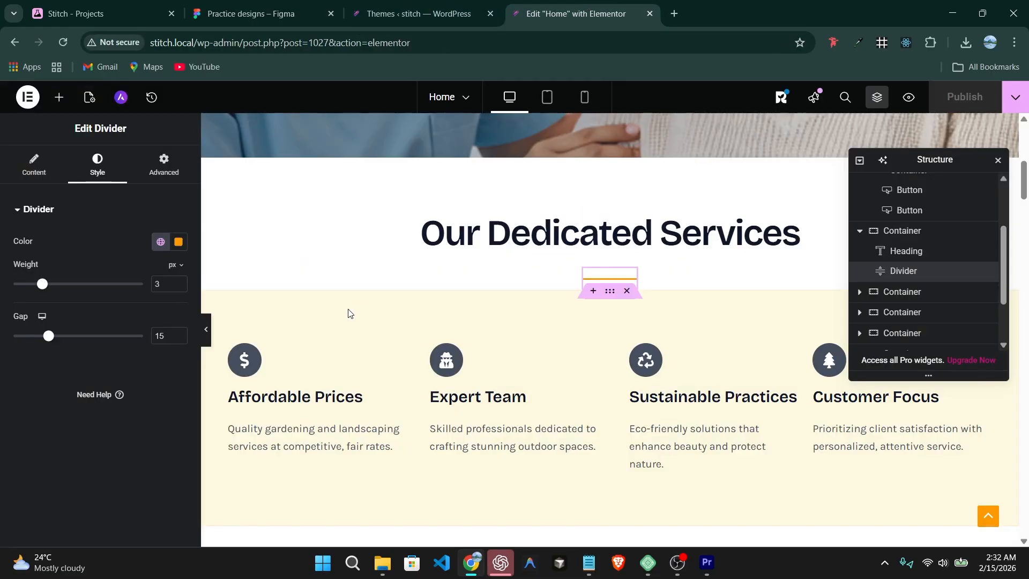
scroll(311, 413, down, 3)
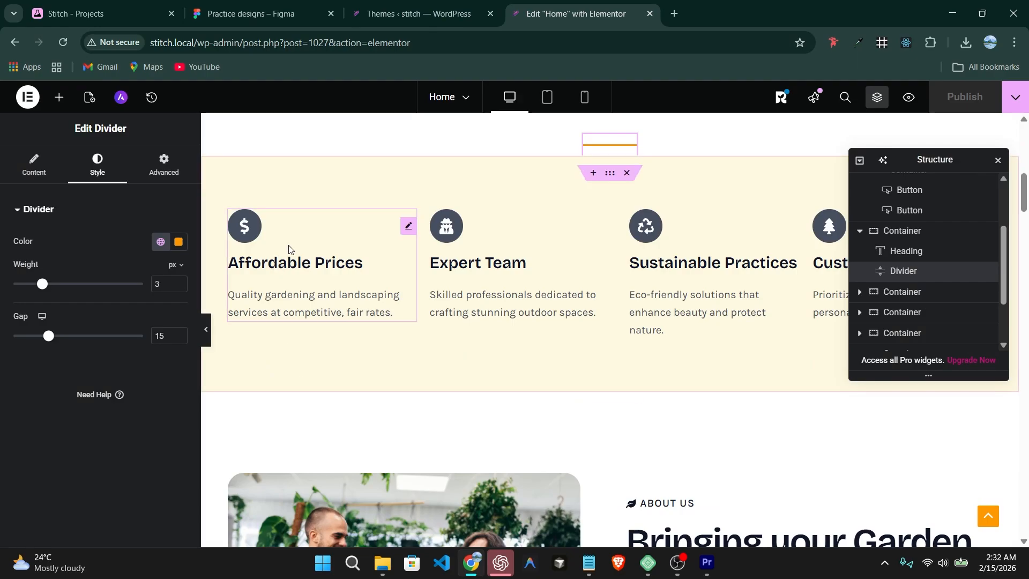
click(290, 261)
double_click(292, 262)
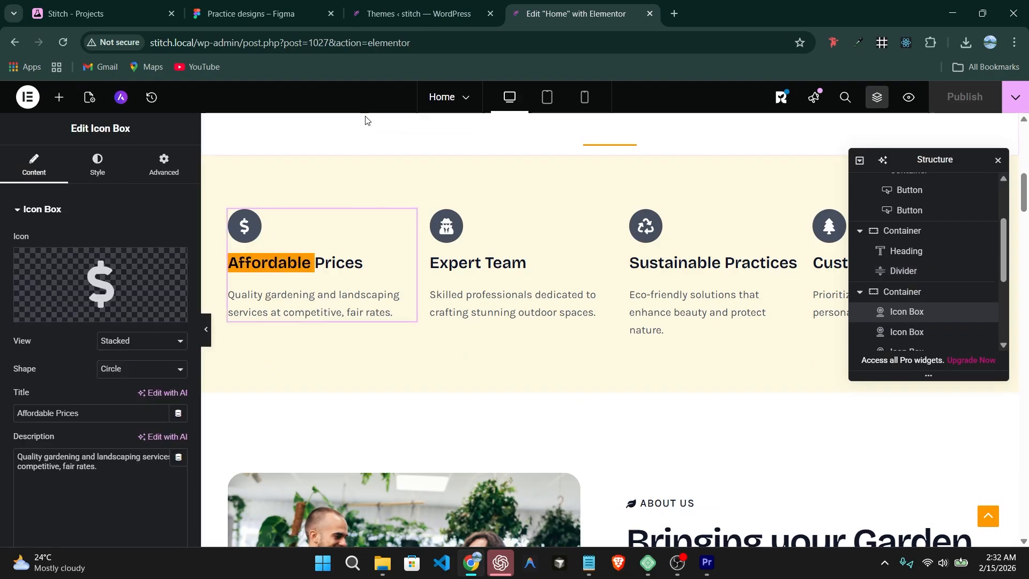
click(399, 13)
click(530, 5)
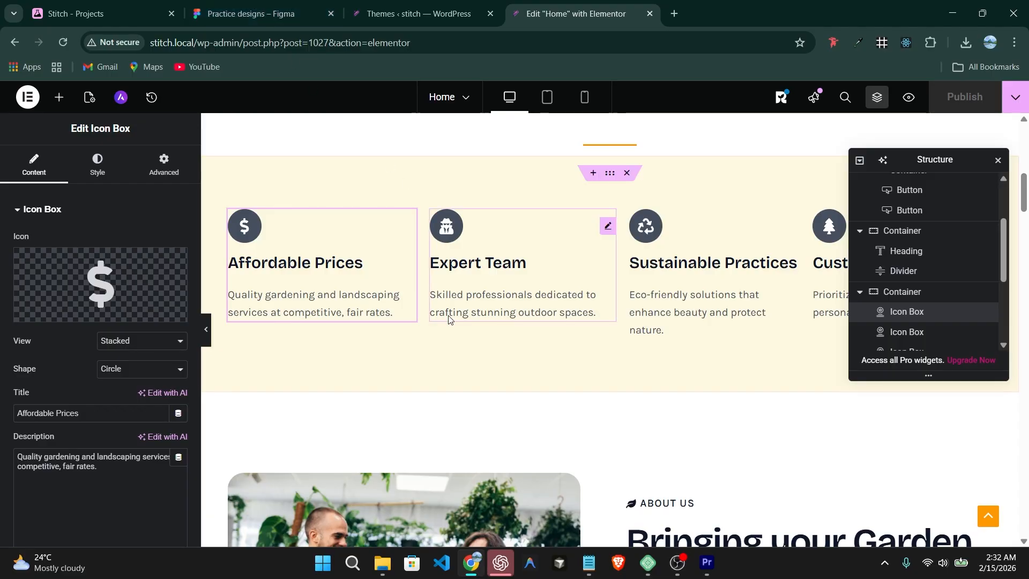
click(375, 4)
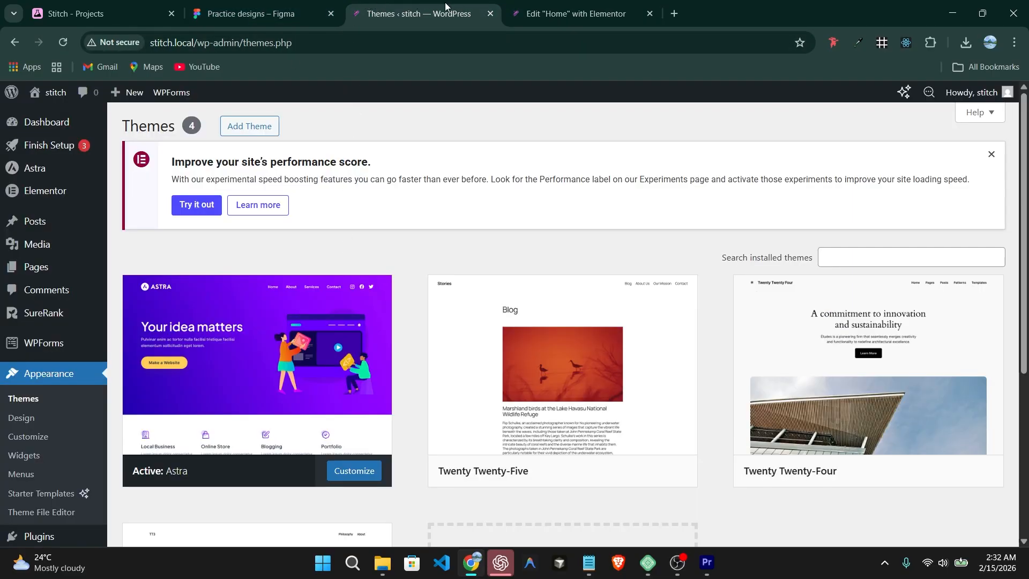
click(543, 10)
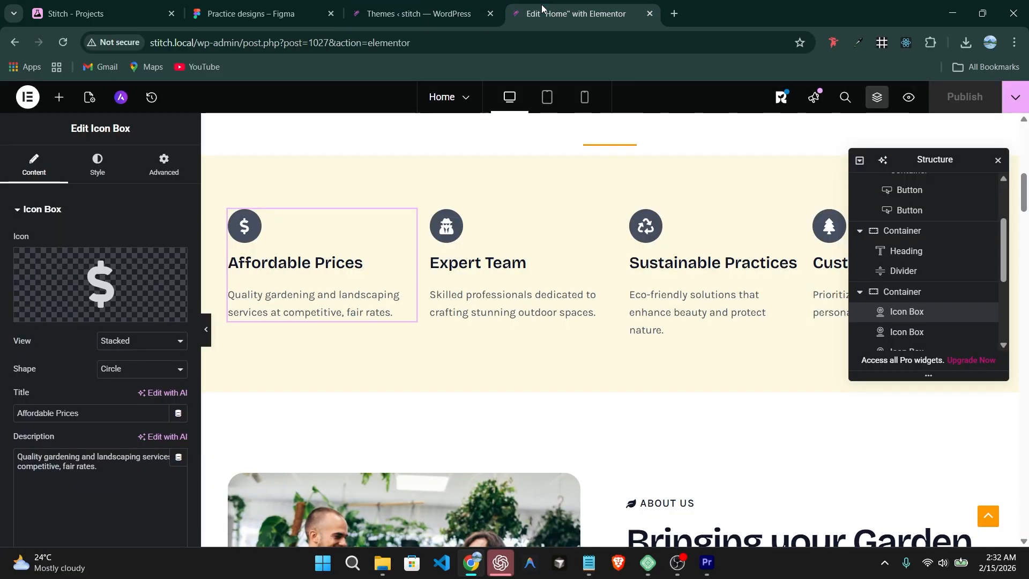
Switch to Figma and select the "24/7 Skilled Nursing" title text on the first service card
click(275, 4)
scroll(345, 267, up, 3)
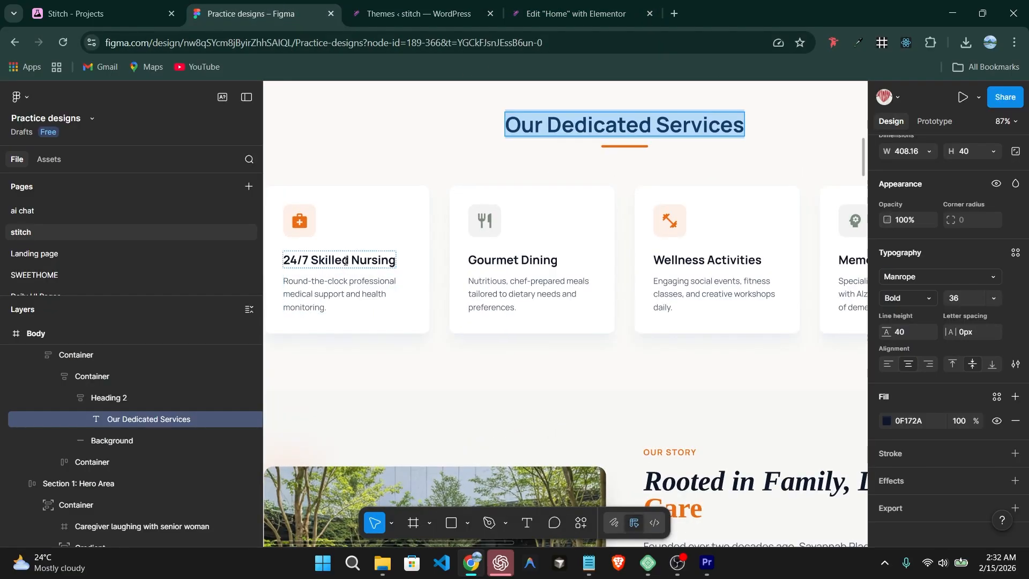
double_click(345, 261)
double_click(355, 260)
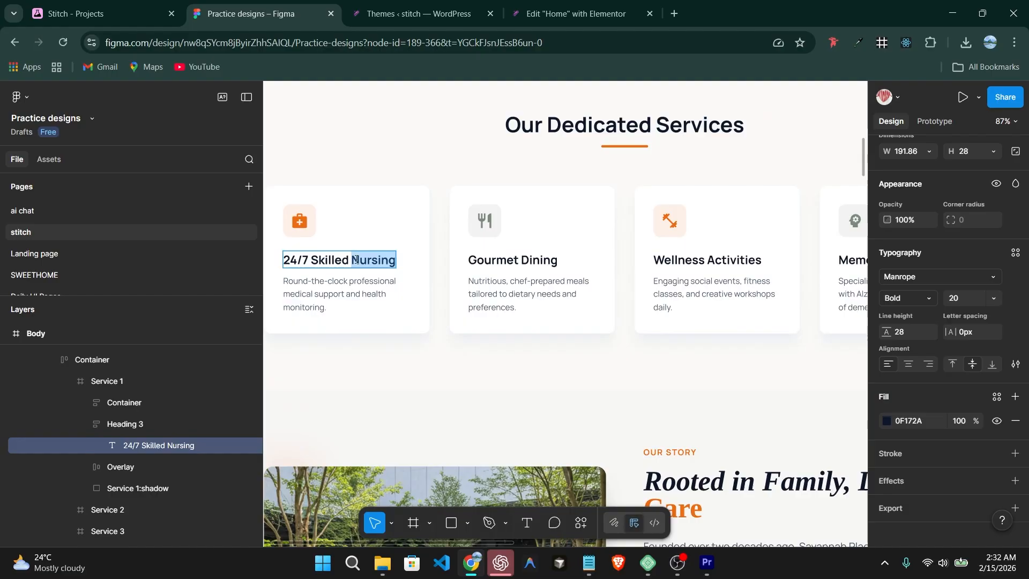
triple_click(356, 260)
Switch to Elementor, create a new page from the editor and add a flexbox container to it
click(512, 25)
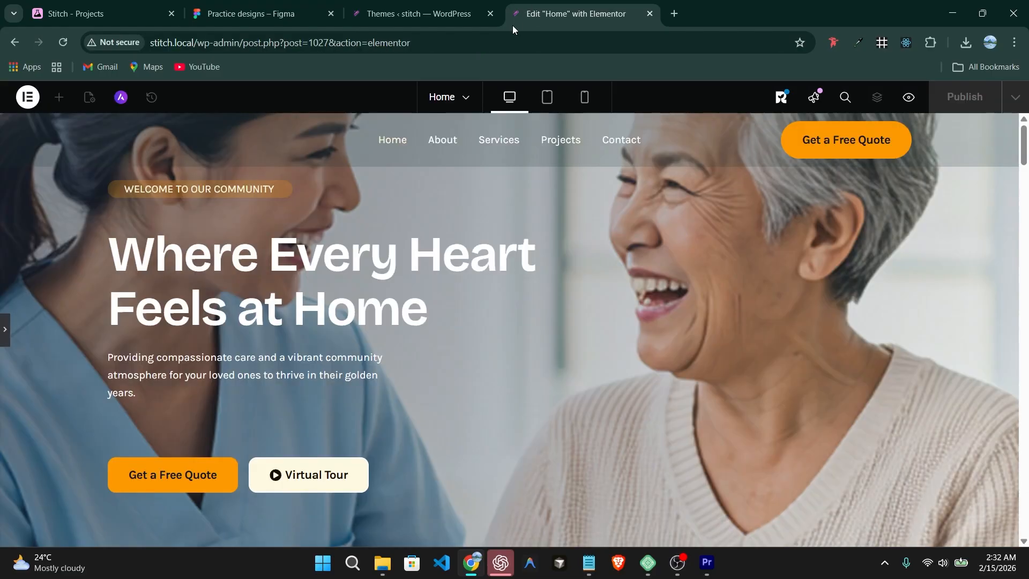
click(470, 98)
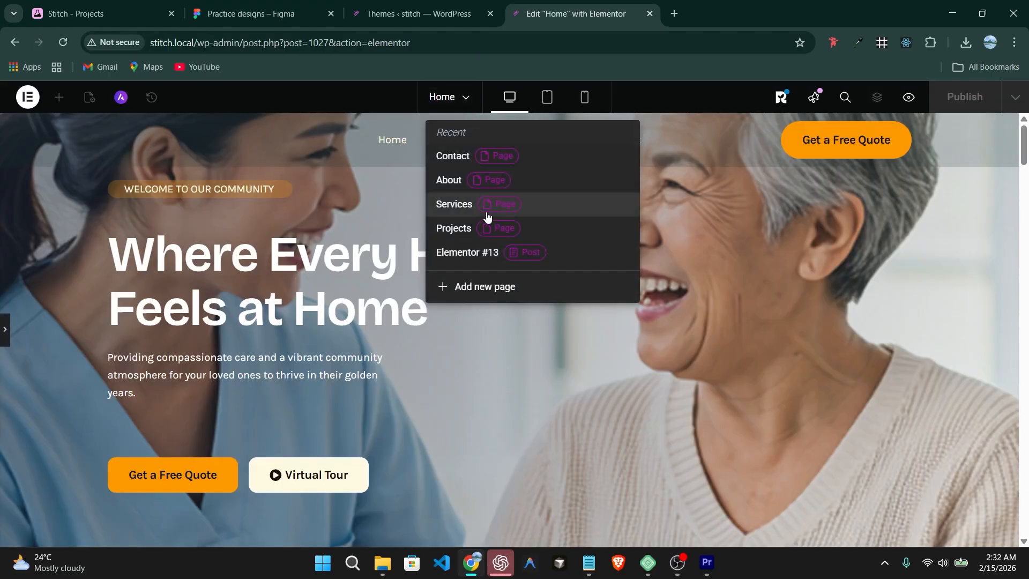
click(497, 287)
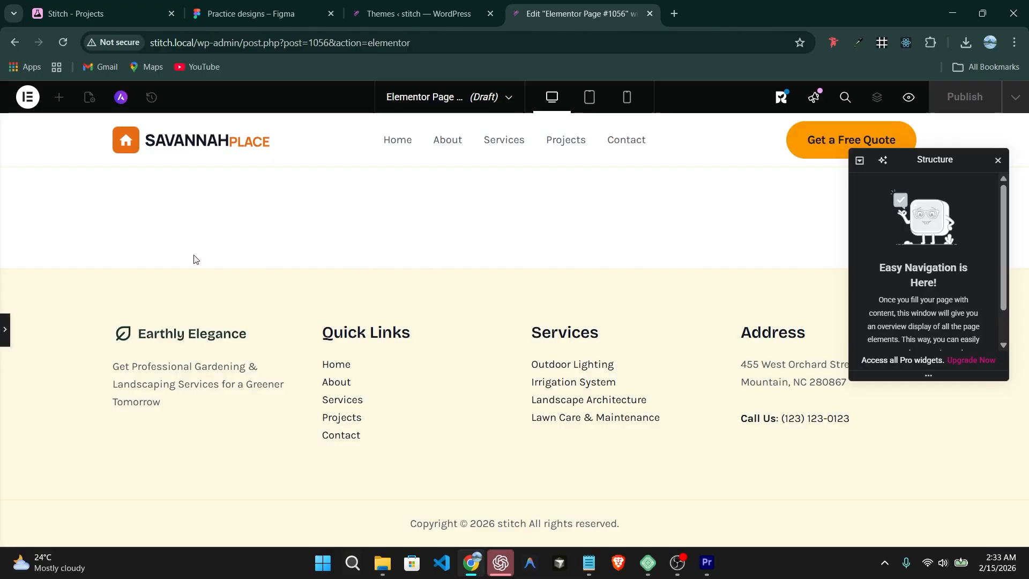
click(4, 332)
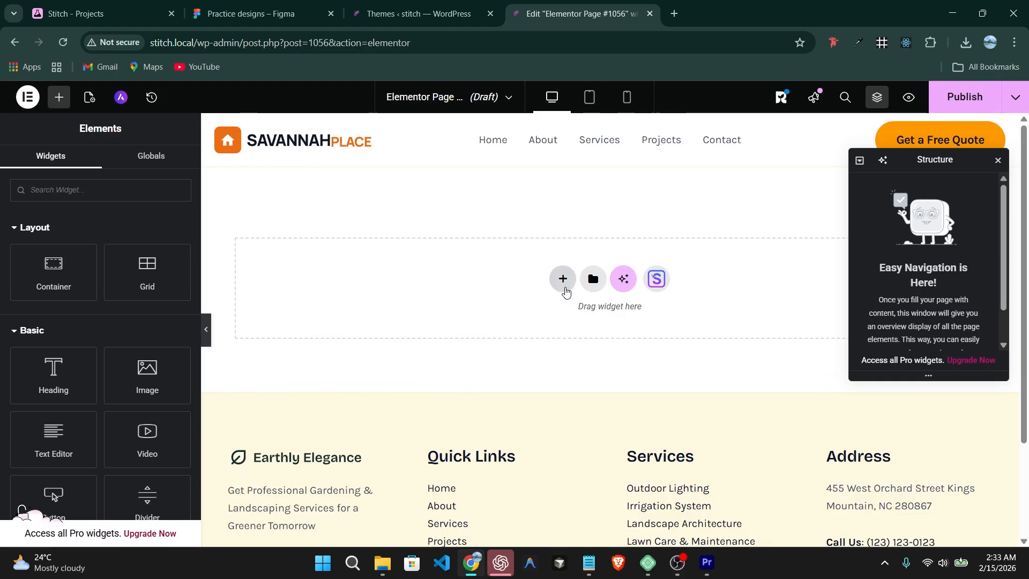
click(564, 280)
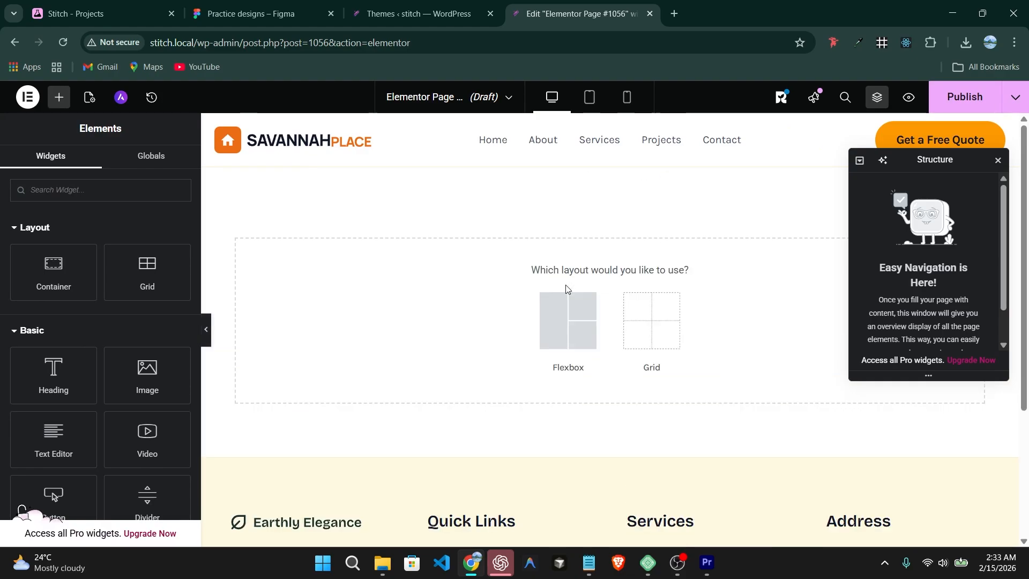
click(66, 265)
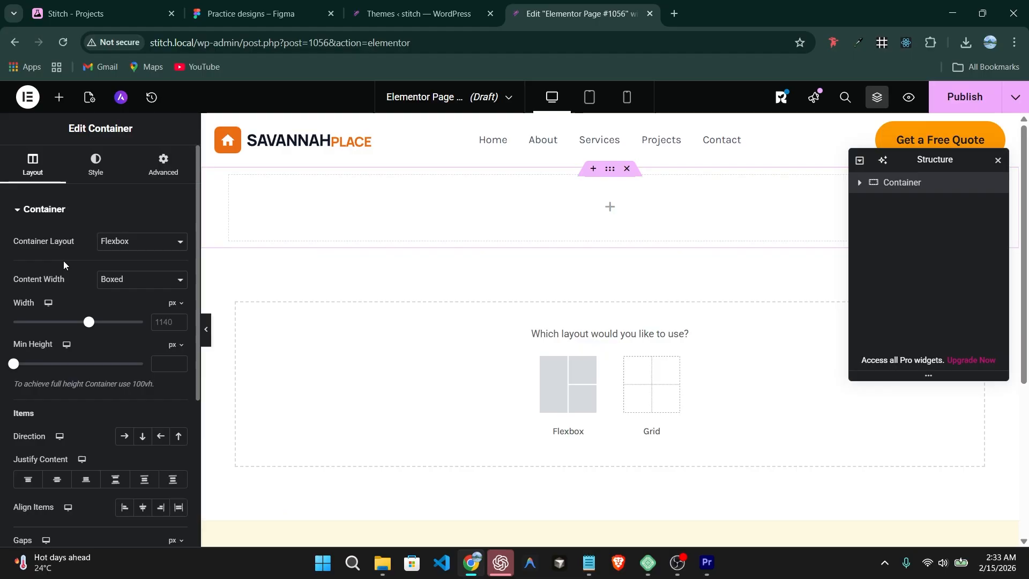
click(555, 393)
click(445, 386)
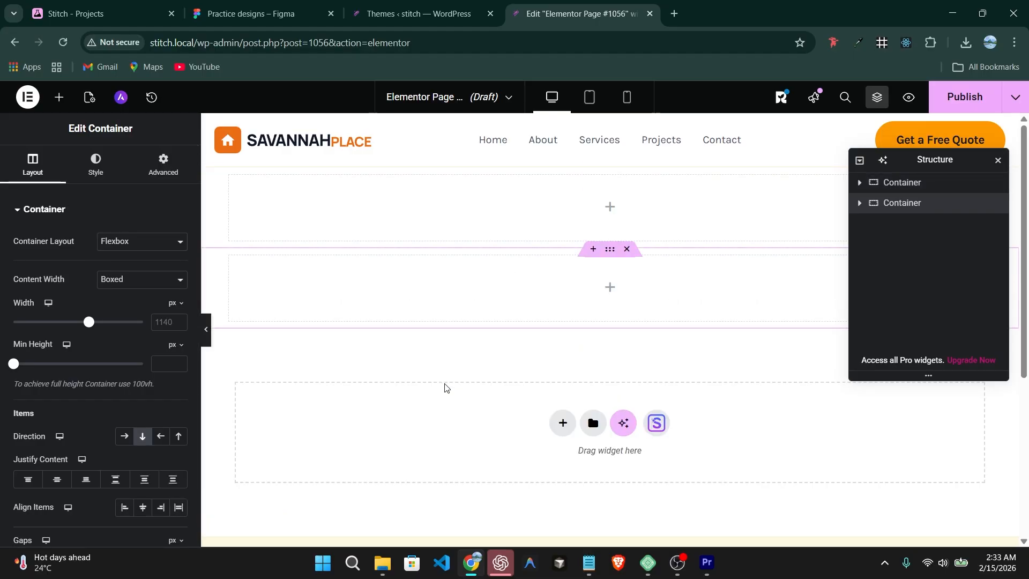
right_click(727, 309)
click(808, 532)
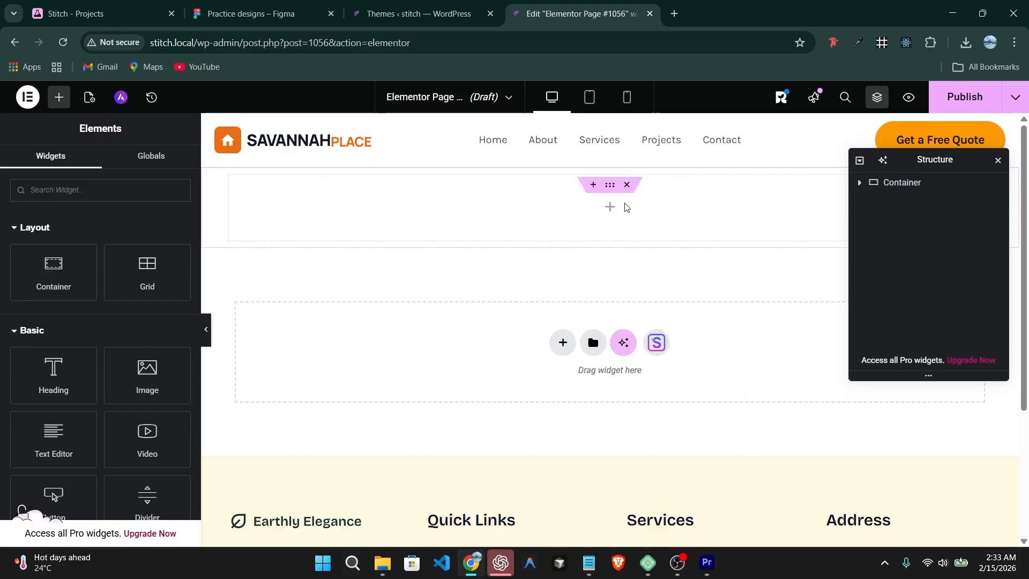
Set the container's margin and padding to 0 px on all four sides
click(927, 192)
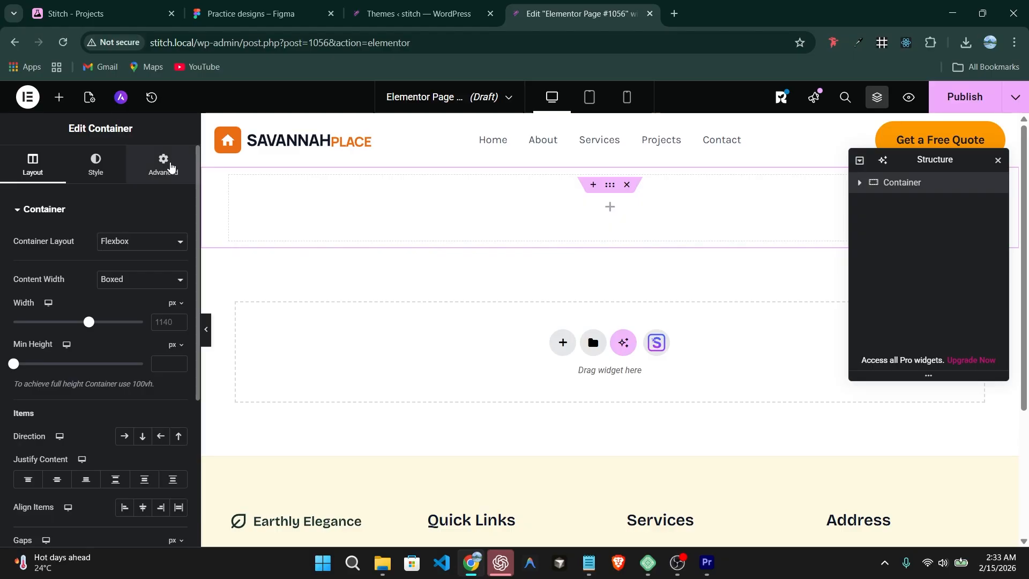
click(171, 168)
click(179, 258)
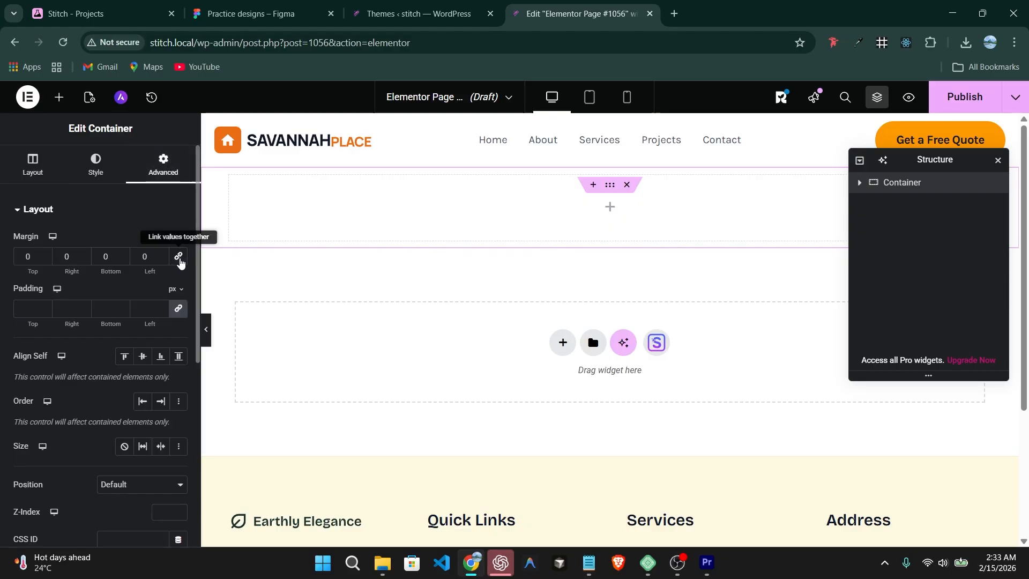
click(178, 310)
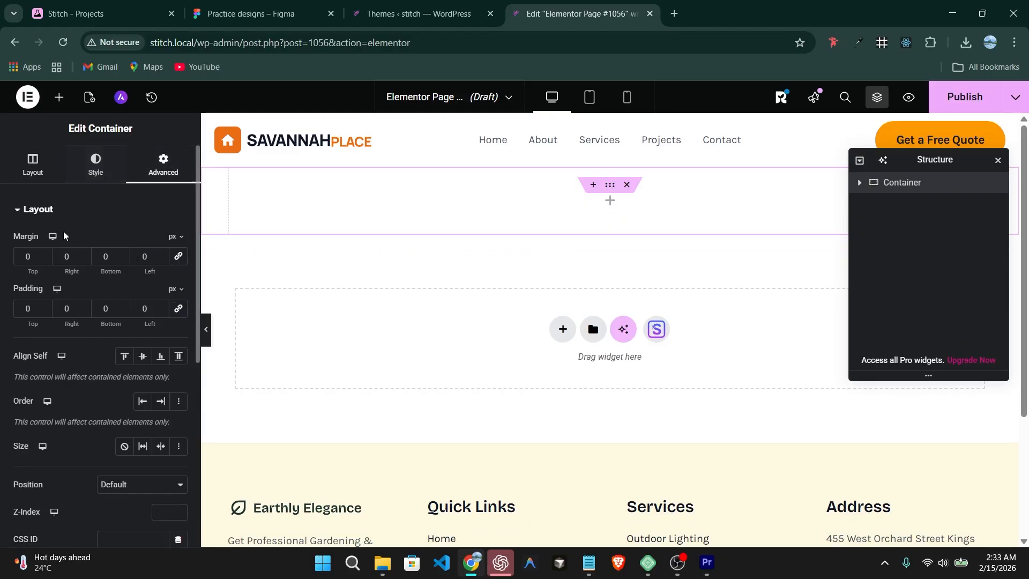
Make the container's content full width and set its minimum height to 90 vh
click(33, 166)
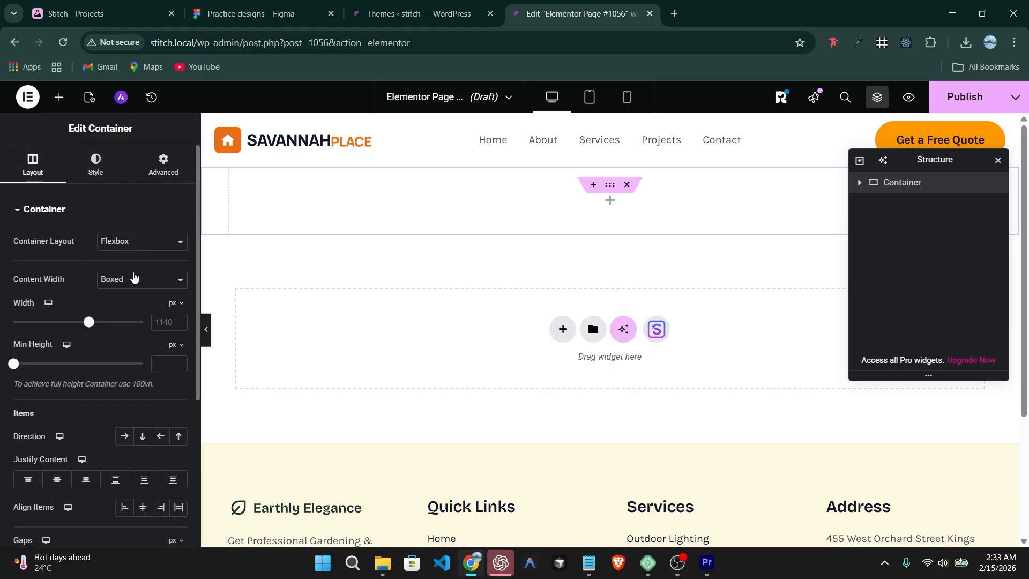
click(134, 279)
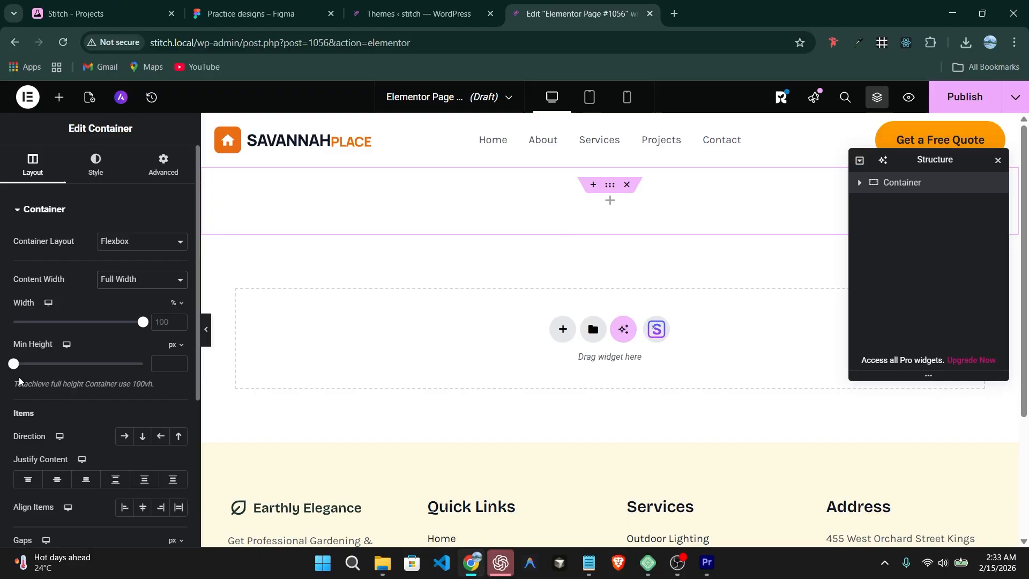
click(173, 348)
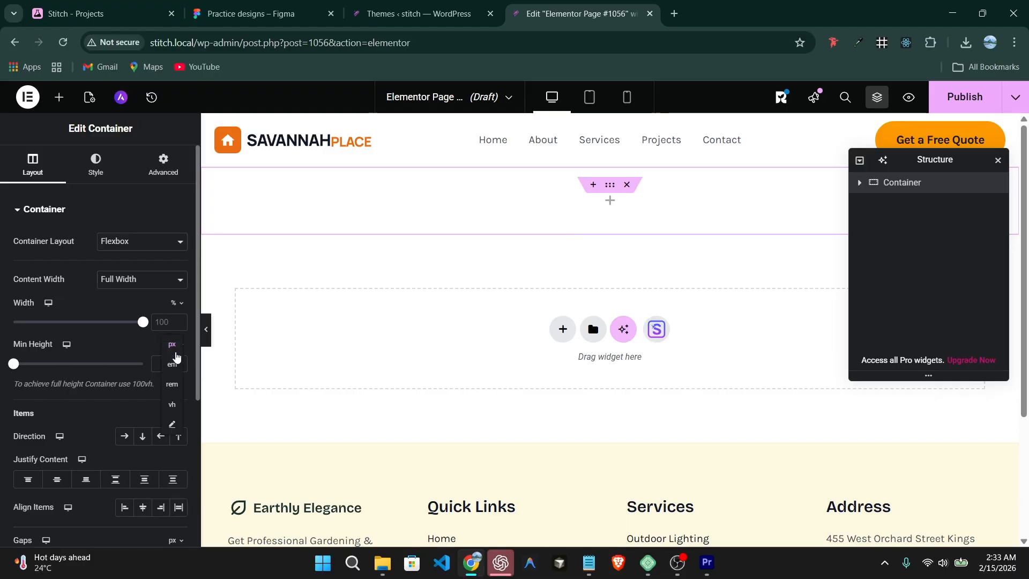
click(172, 406)
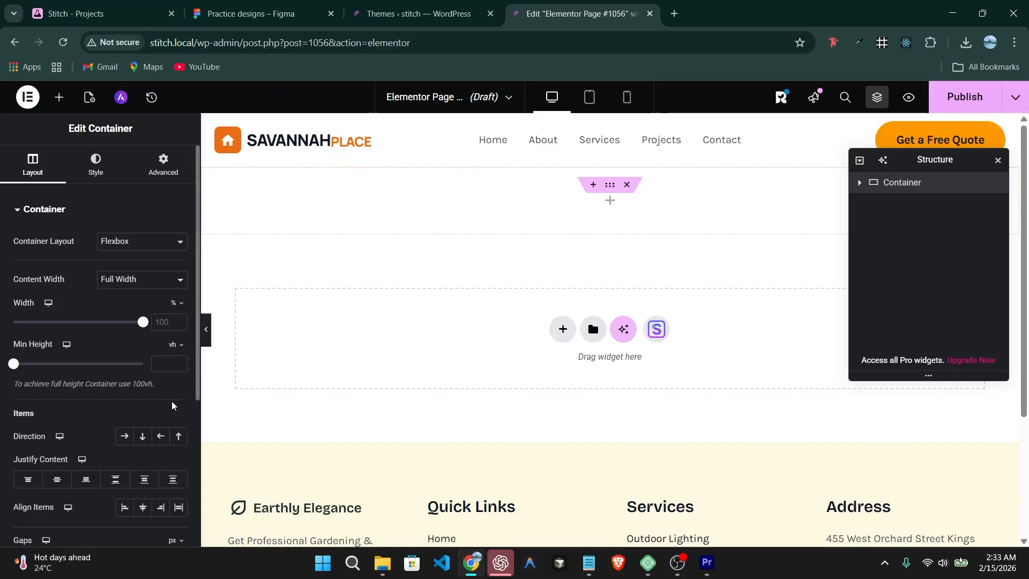
drag(14, 364, 132, 374)
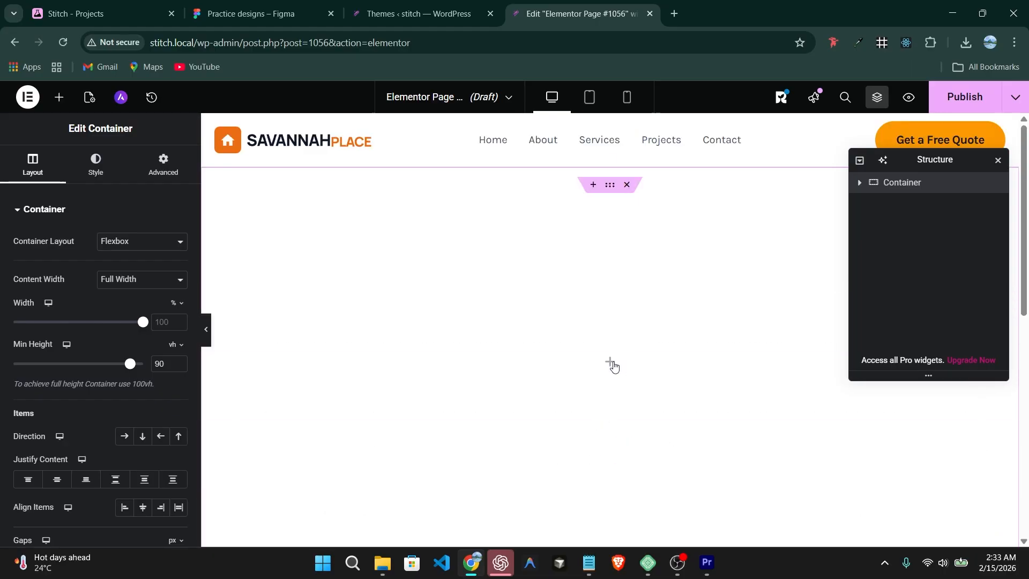
Give the container a classic background with the image Caregiver-laughing-with-senior-woman.png from the media library
click(611, 362)
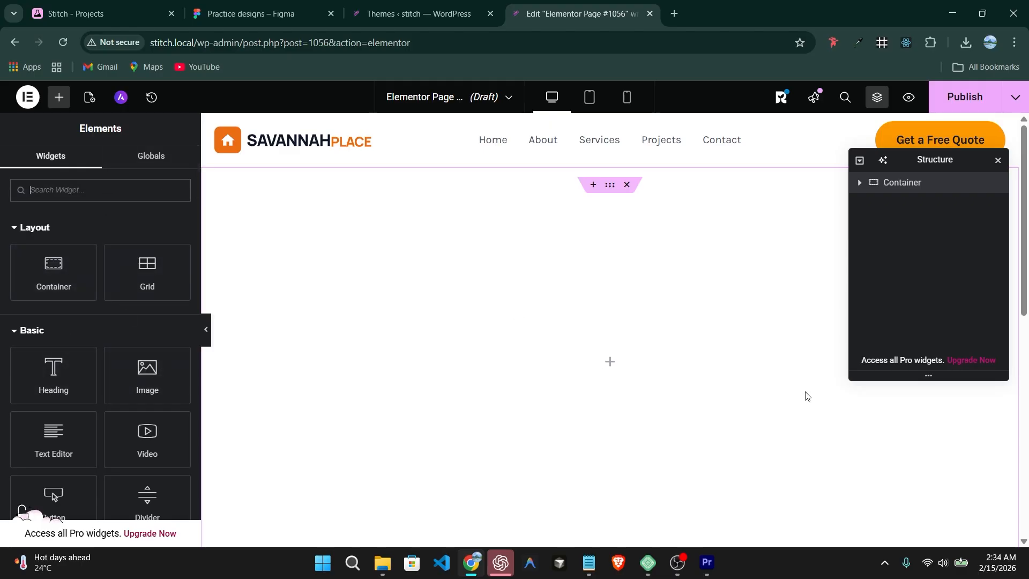
click(893, 183)
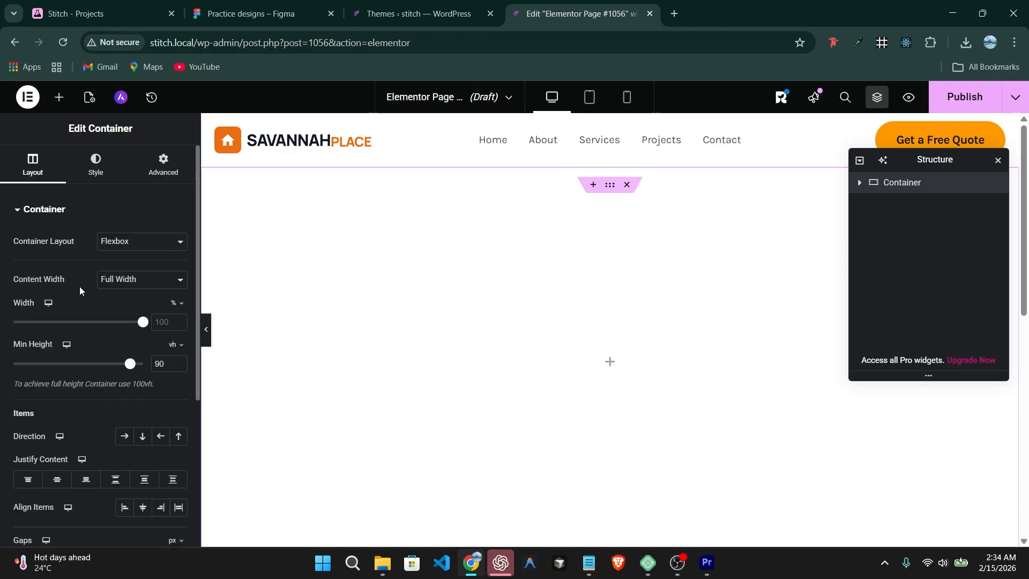
click(99, 164)
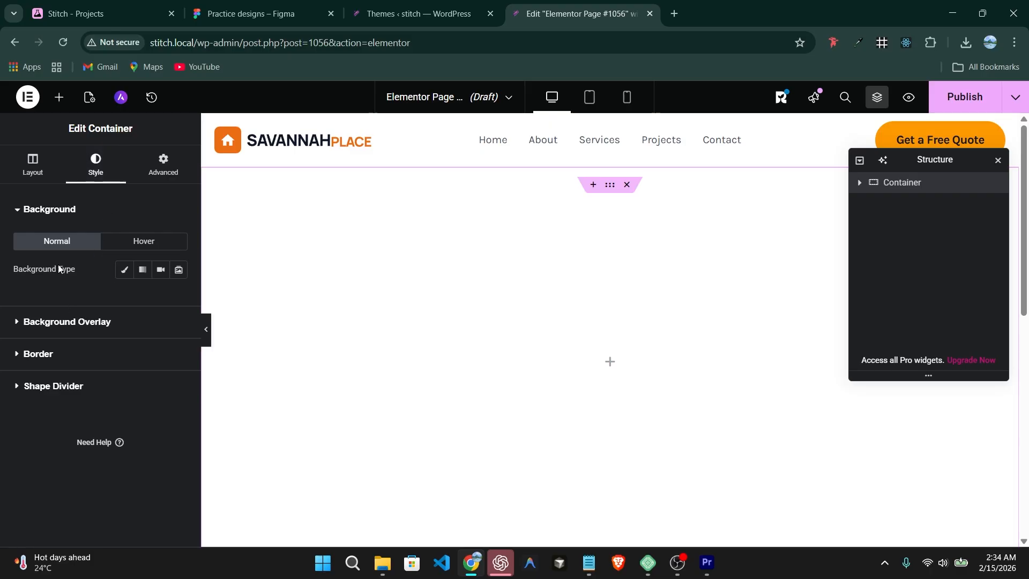
click(125, 271)
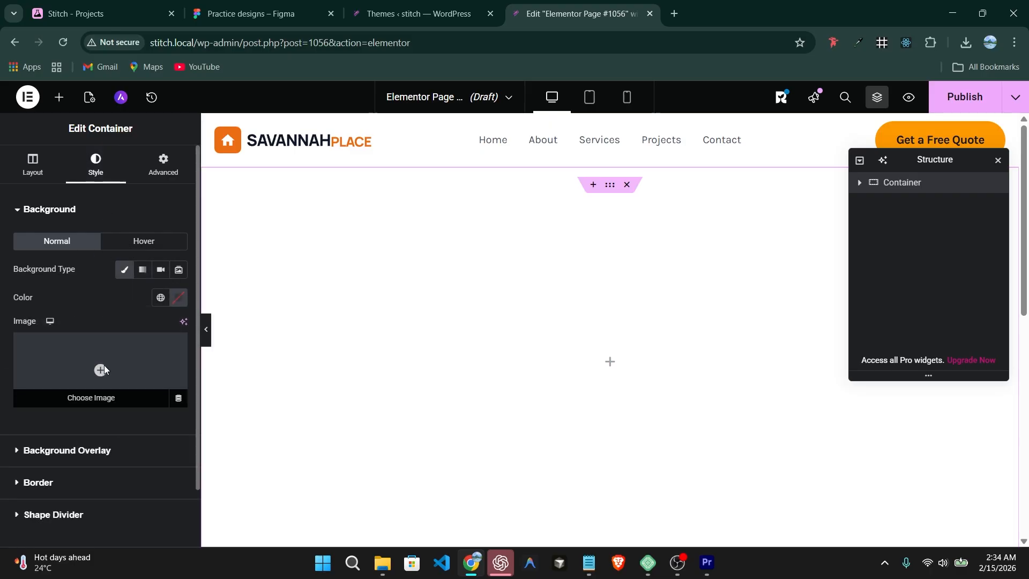
click(104, 365)
click(247, 253)
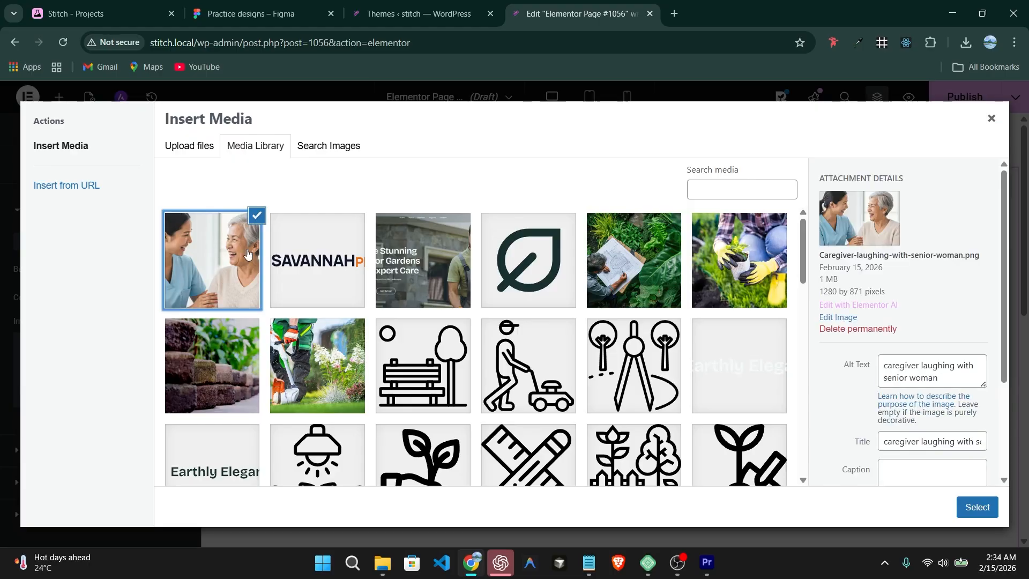
click(985, 511)
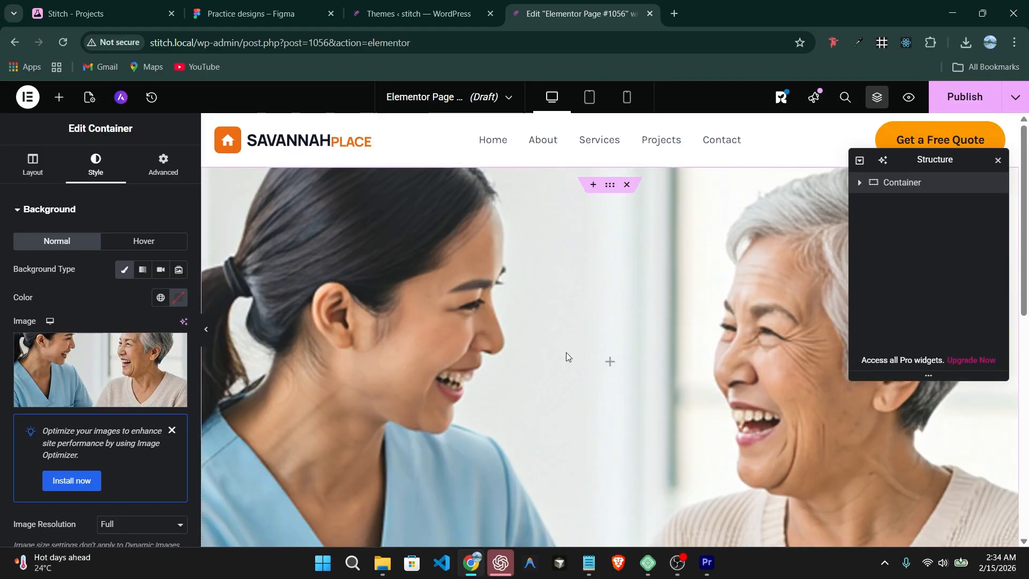
Add a classic background overlay to the container using the dark global colour
scroll(566, 352, down, 2)
scroll(107, 413, down, 6)
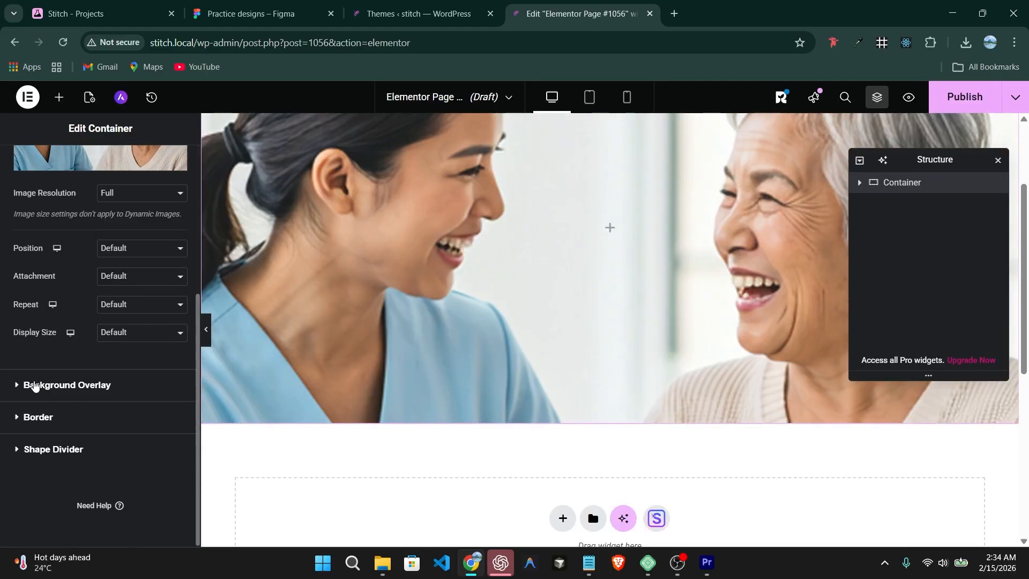
click(17, 386)
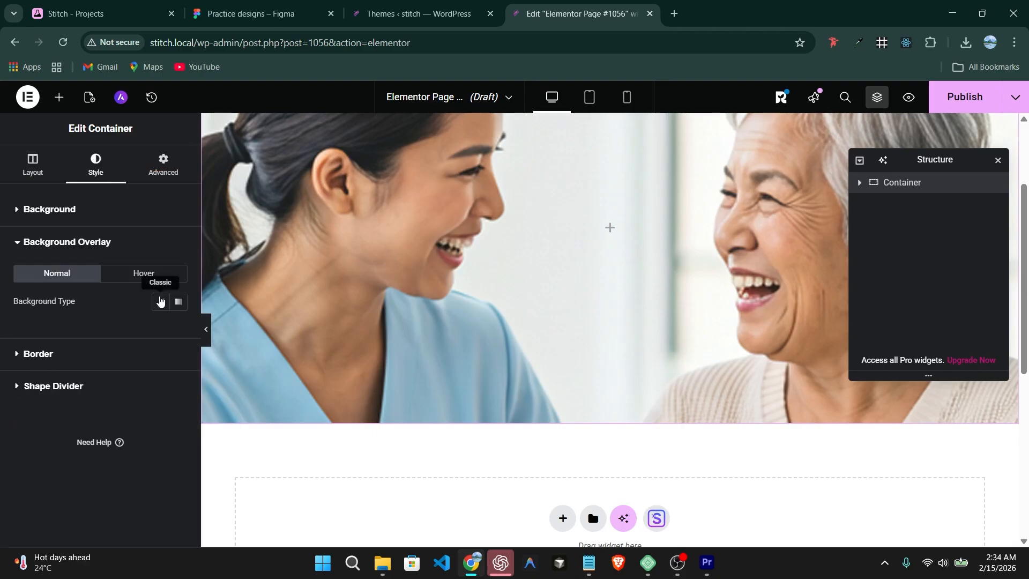
click(160, 301)
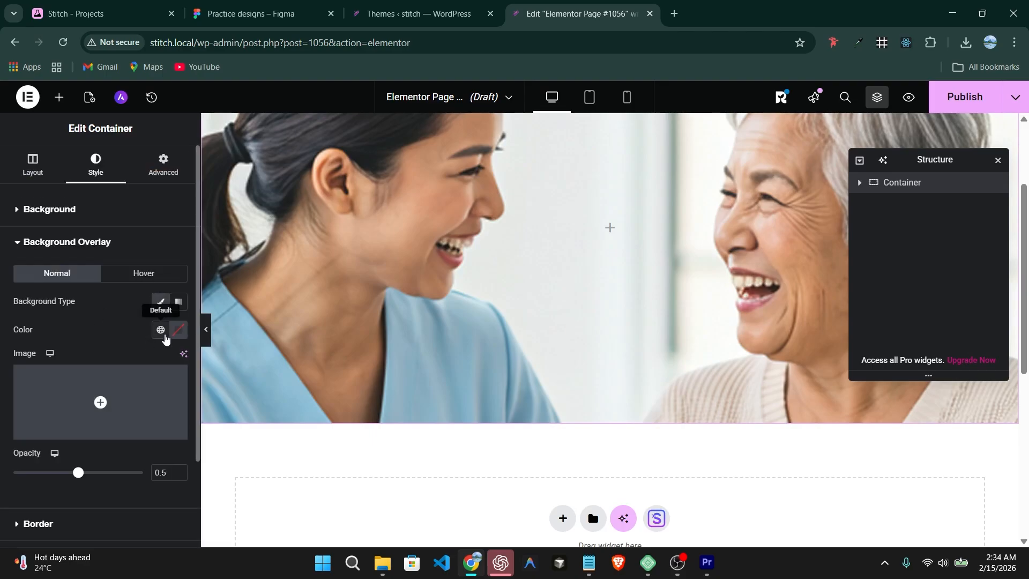
click(160, 329)
click(69, 234)
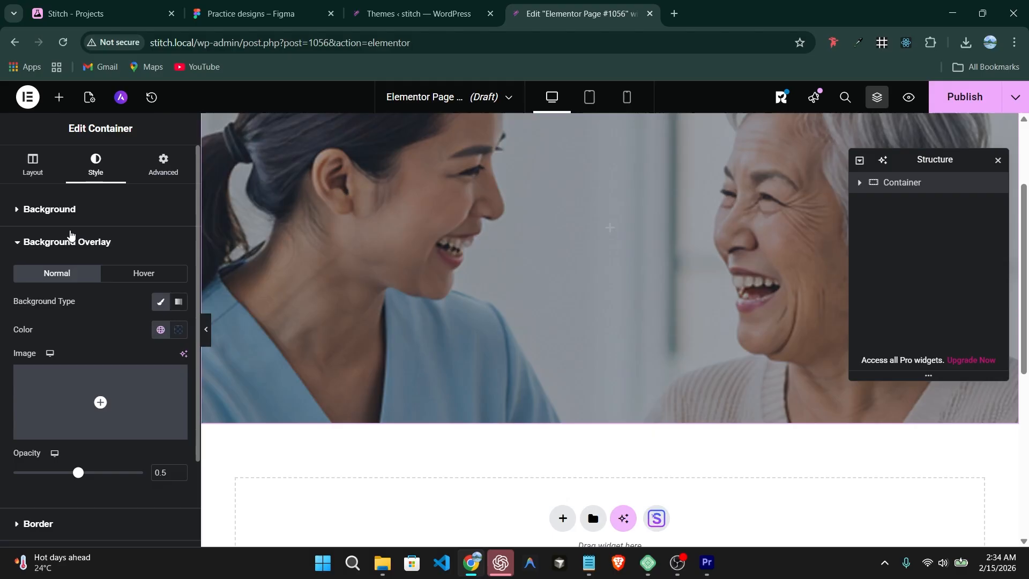
Set the hero container's overlay opacity to 0.32 and arrange its items in a column with centred justification
drag(78, 473, 55, 473)
scroll(400, 384, up, 3)
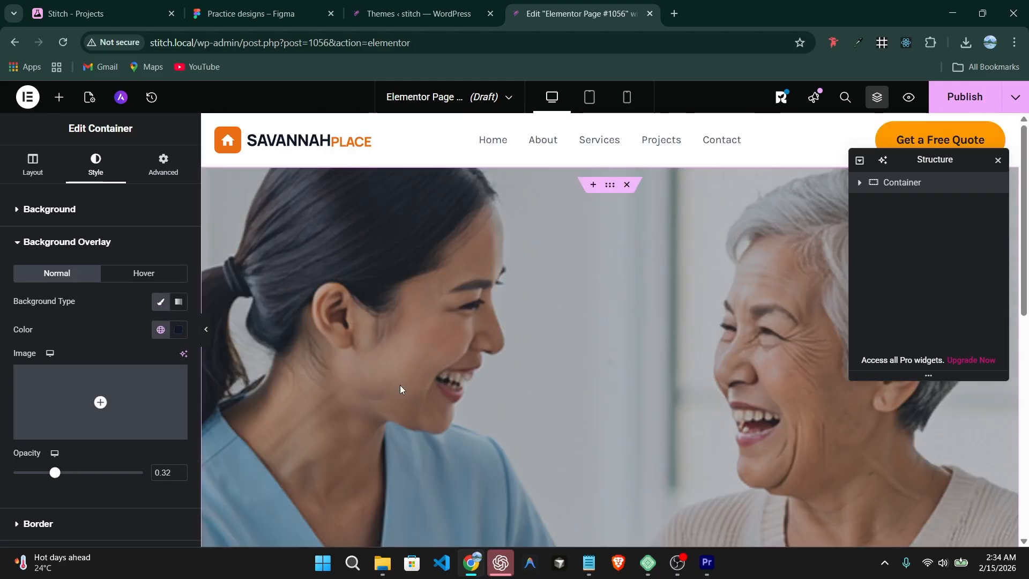
click(31, 170)
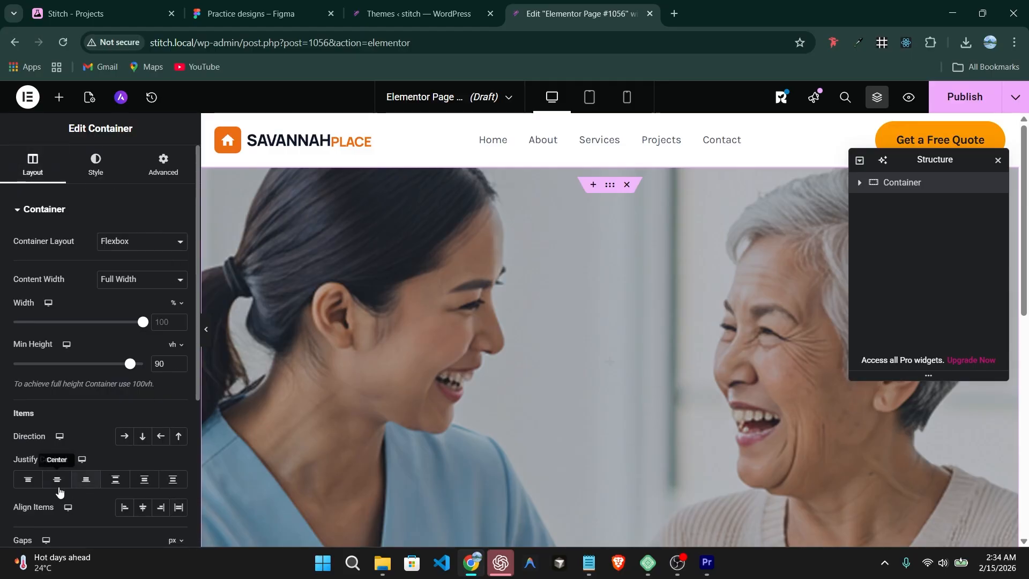
Look up the hero title in Figma and add a Heading widget titled "Where Every Heart" to the hero container in Elementor
click(268, 12)
scroll(448, 262, up, 10)
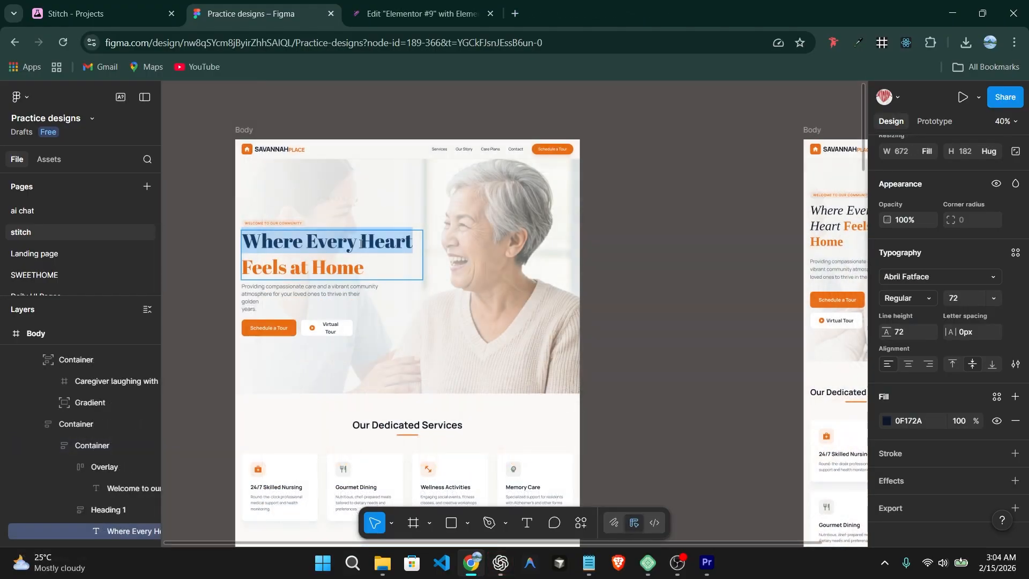
click(413, 13)
scroll(408, 357, down, 5)
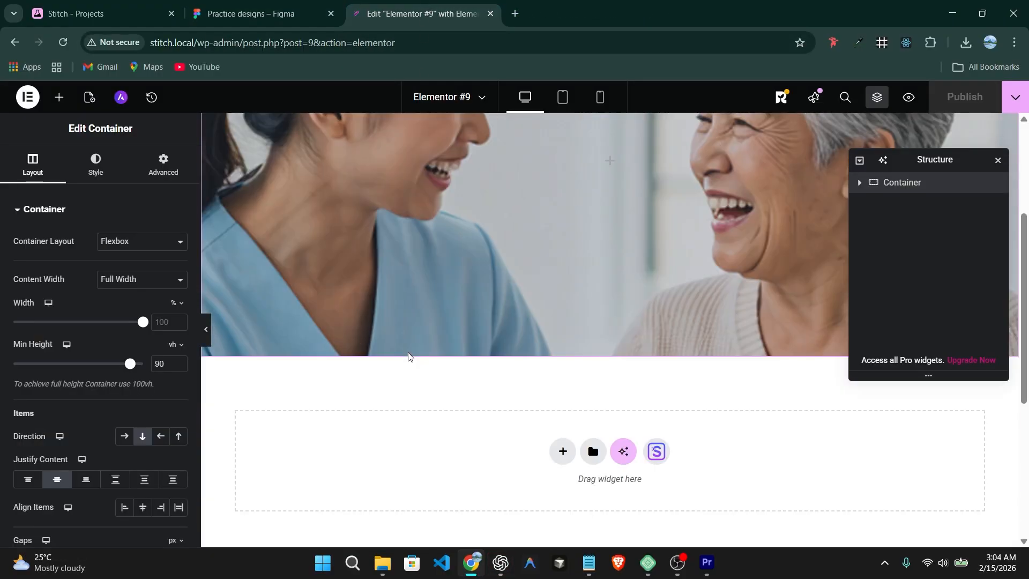
scroll(269, 209, up, 3)
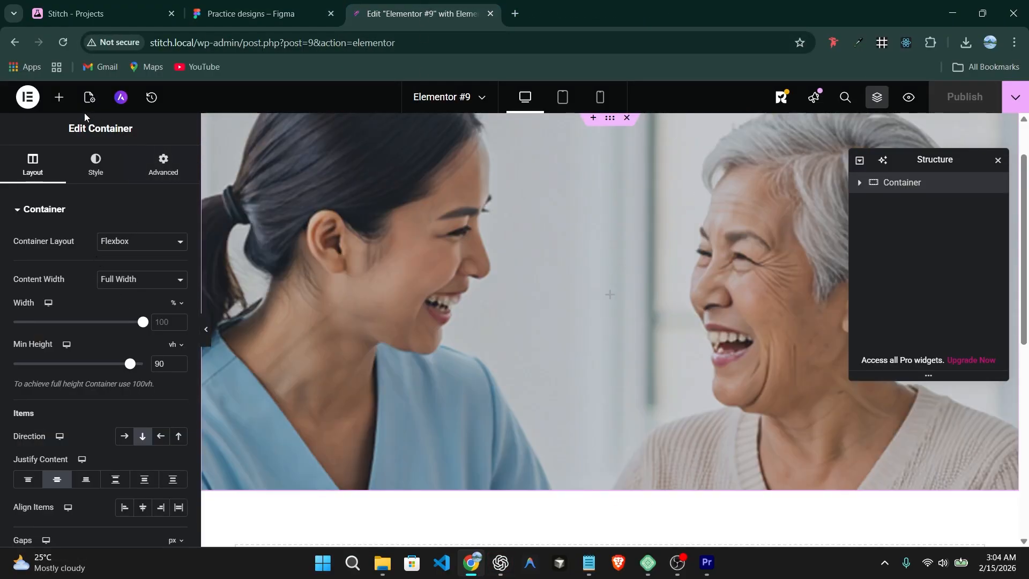
click(59, 97)
drag(71, 356, 538, 295)
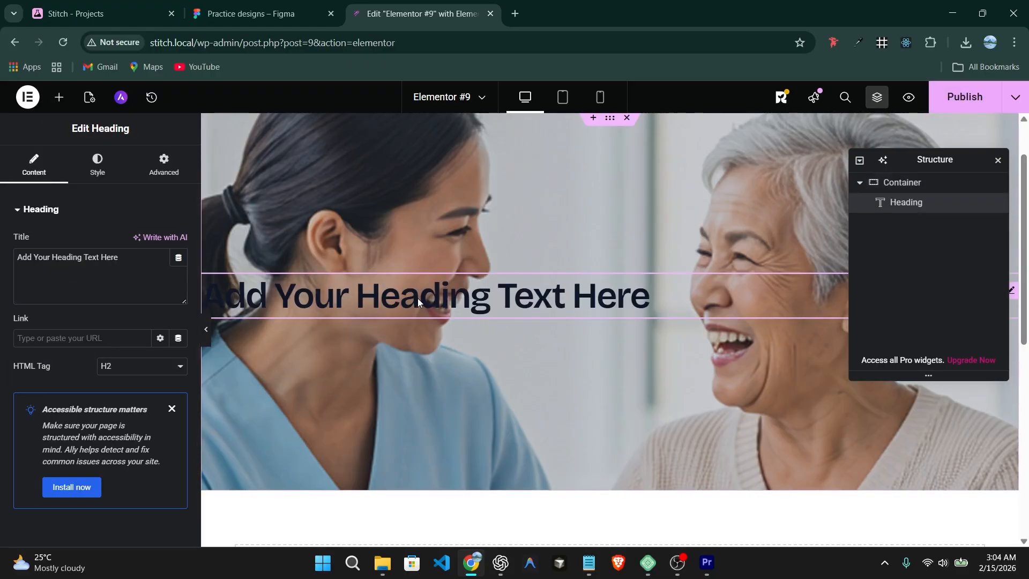
triple_click(114, 263)
text(Where Every Heart)
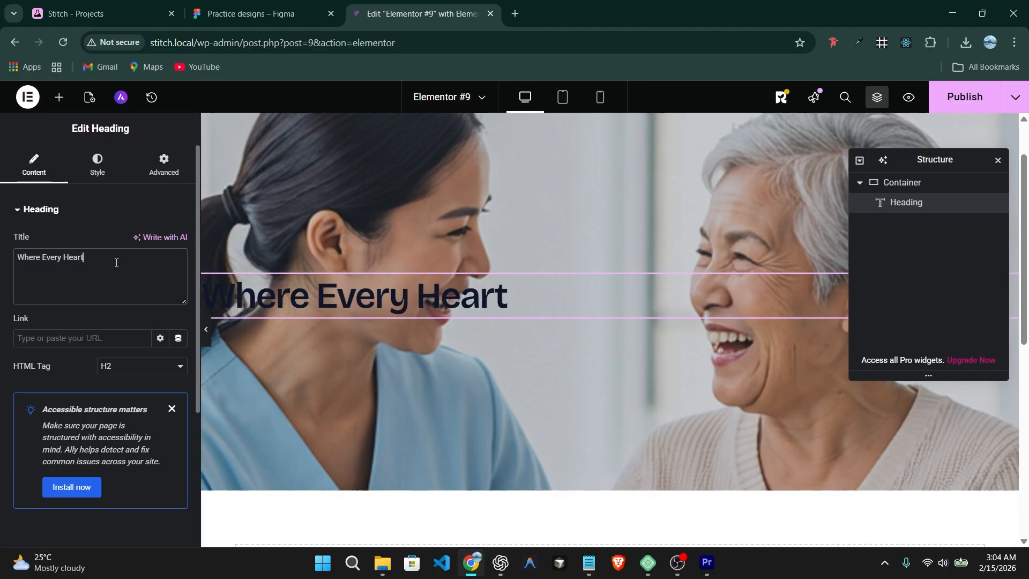
Set the heading's text colour to the global Theme Color 5 (#FEF9E1)
click(107, 171)
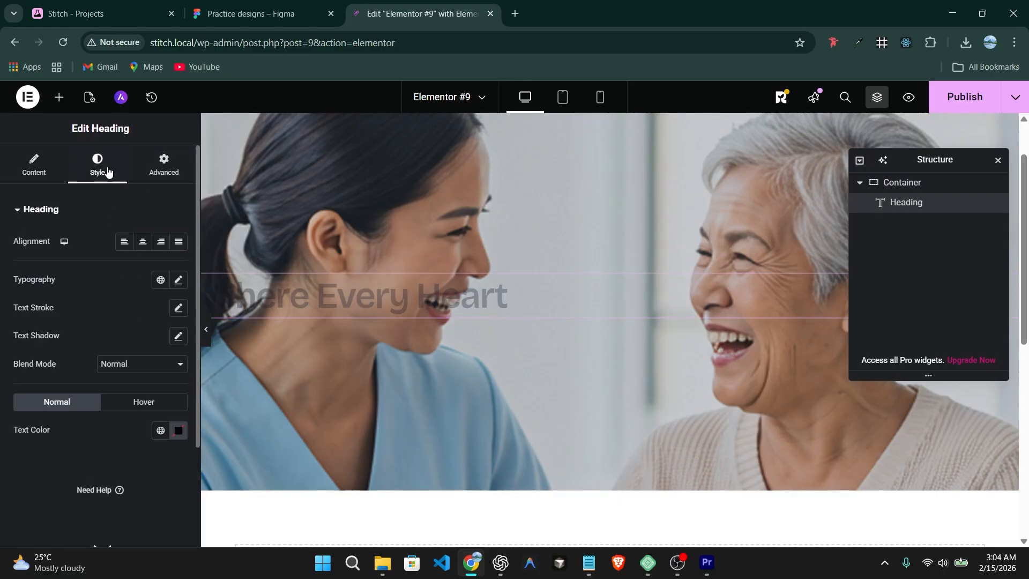
click(179, 431)
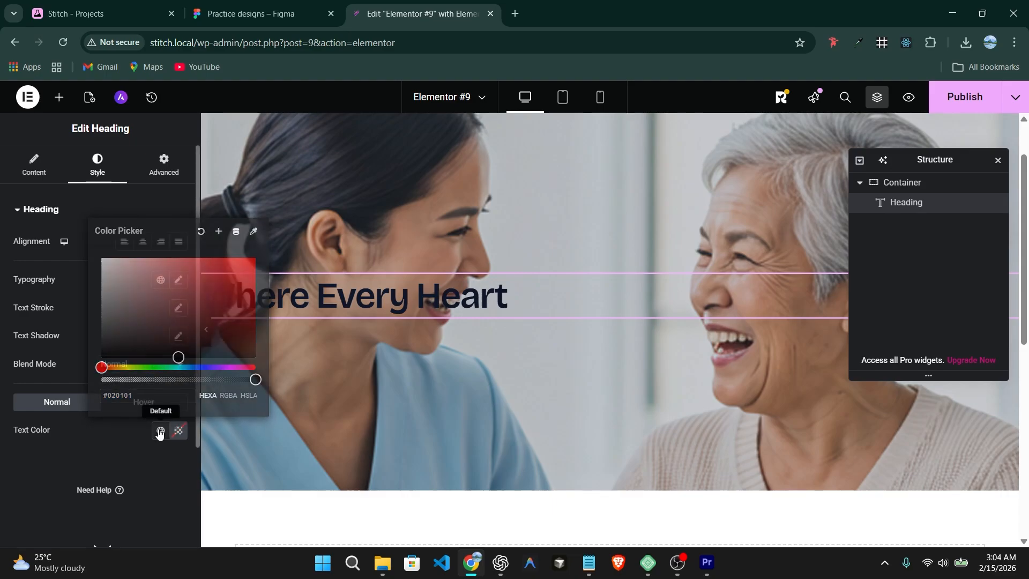
click(160, 430)
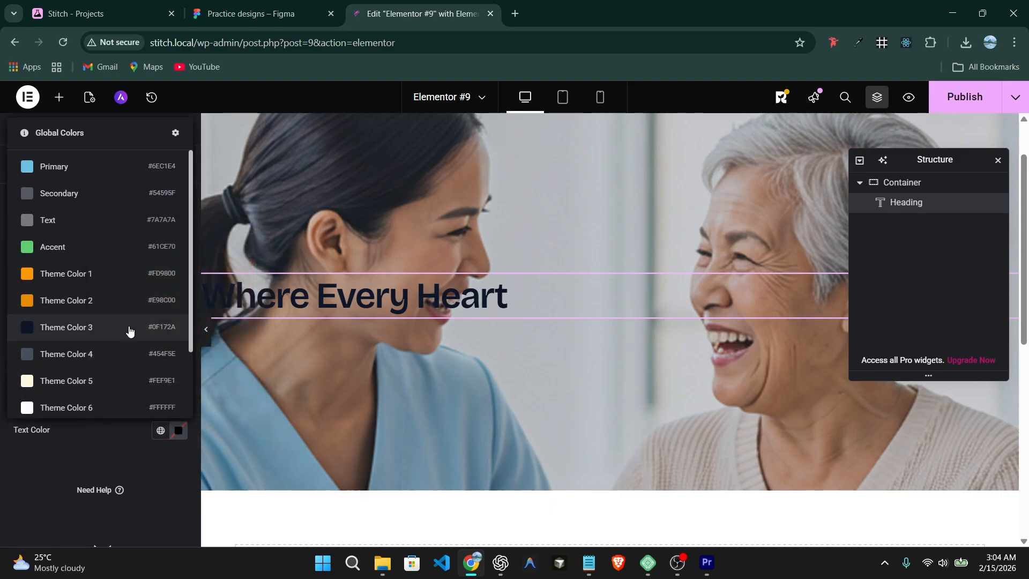
click(95, 381)
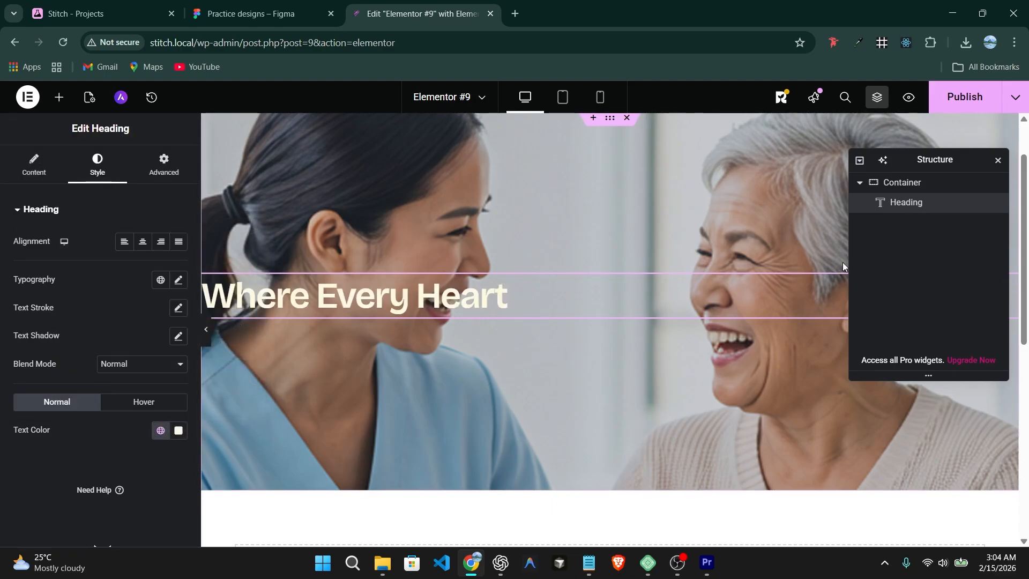
right_click(937, 203)
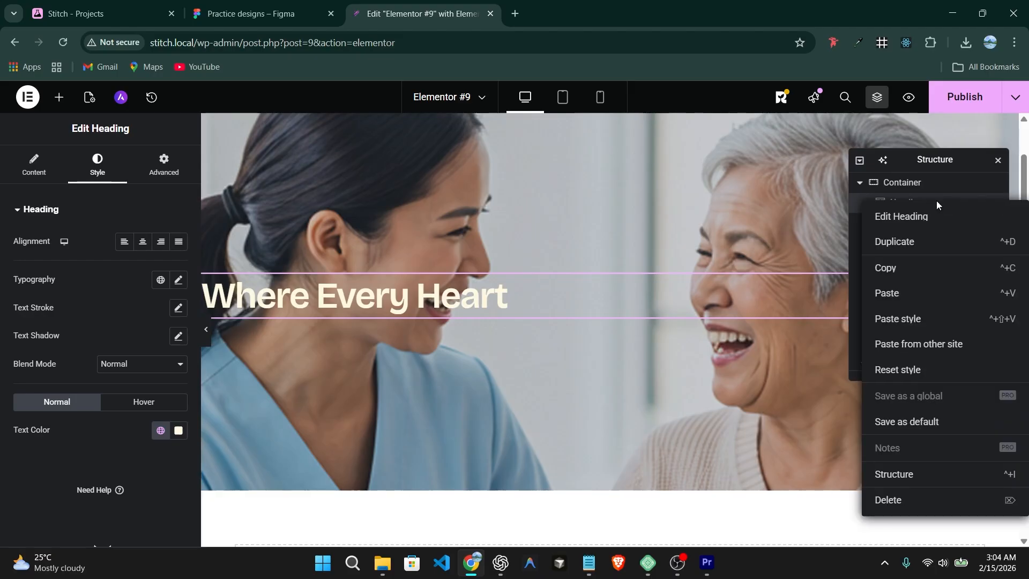
click(902, 269)
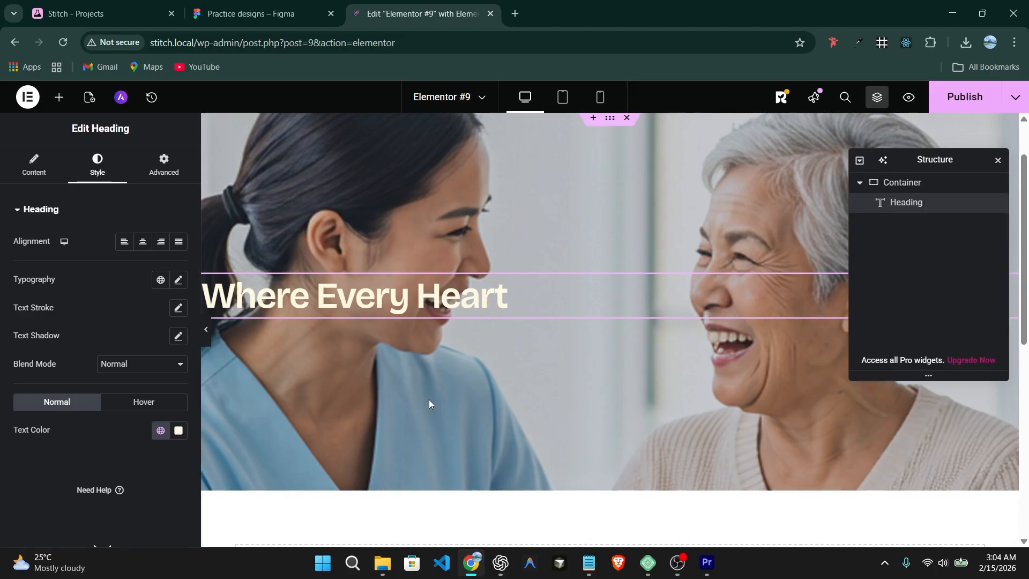
right_click(375, 343)
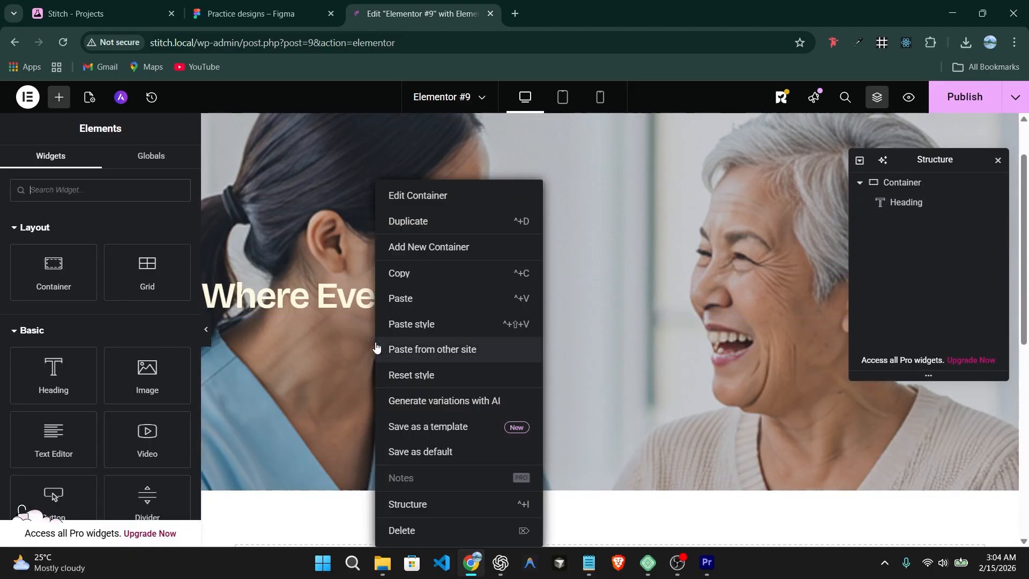
click(433, 220)
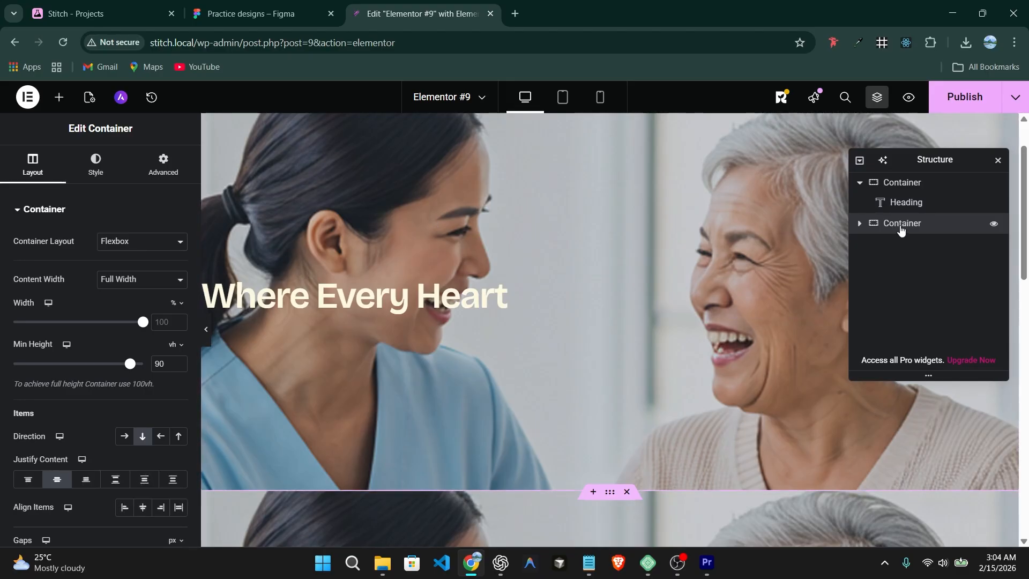
key(Delete)
Duplicate the "Where Every Heart" heading and replace the copy's title with "Feels at Home" copied from the Figma design
right_click(937, 205)
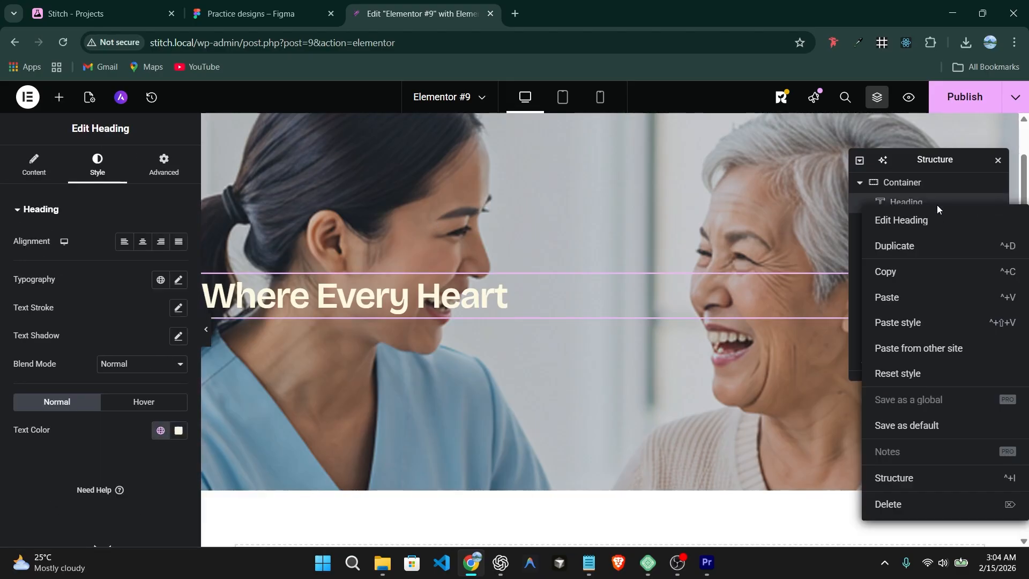
click(902, 246)
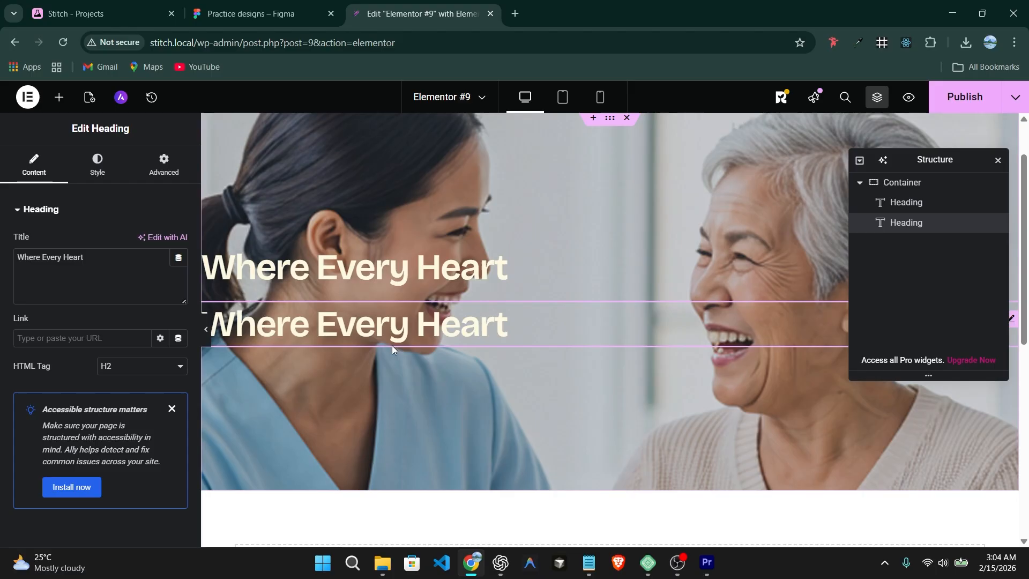
click(280, 11)
double_click(321, 275)
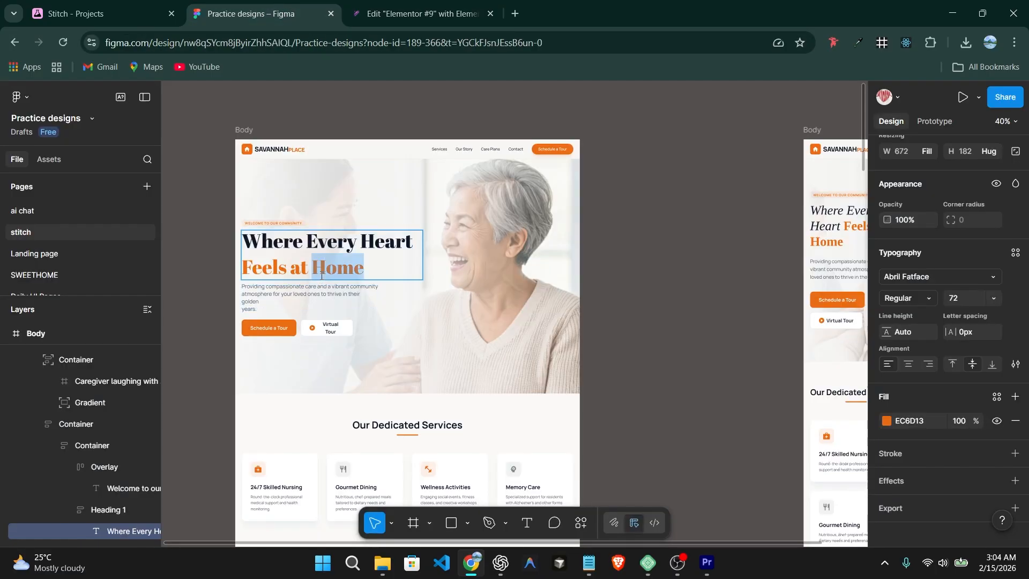
triple_click(321, 276)
key(ctrl+c)
click(421, 13)
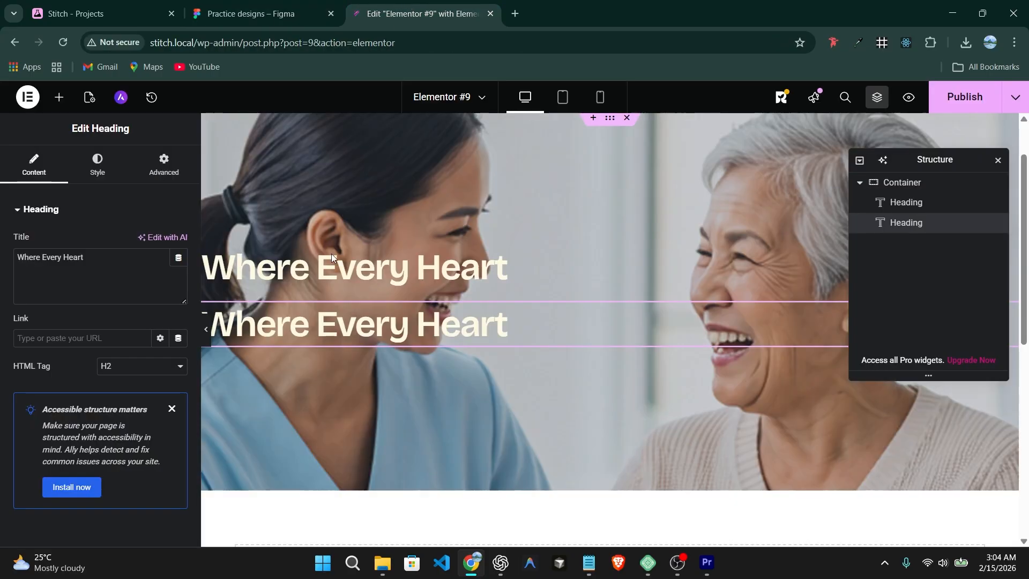
key(ctrl+a)
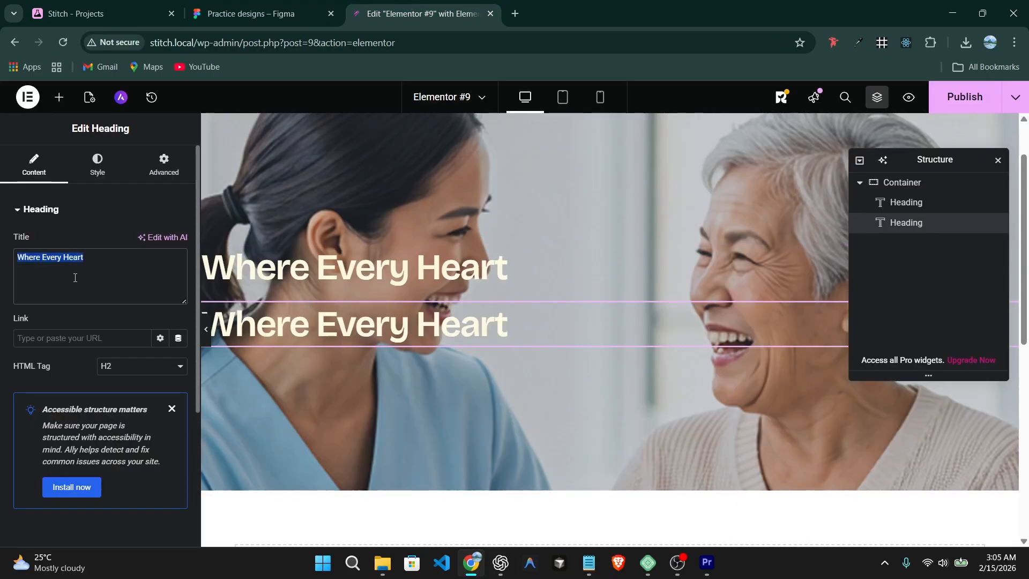
key(ctrl+v)
Set the "Feels at Home" heading's text colour to the global Theme Color 1 (#FD9800)
click(98, 168)
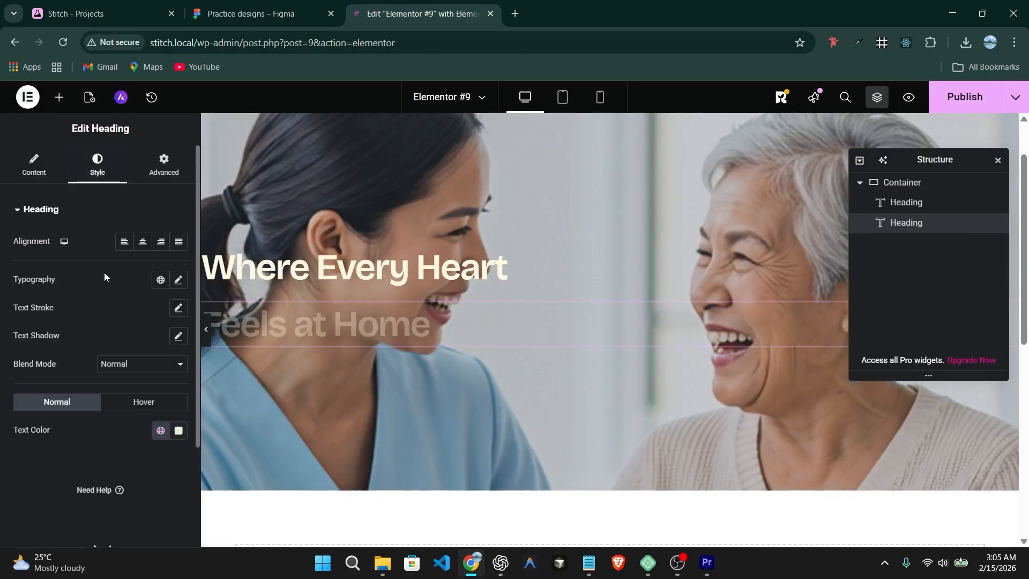
click(161, 430)
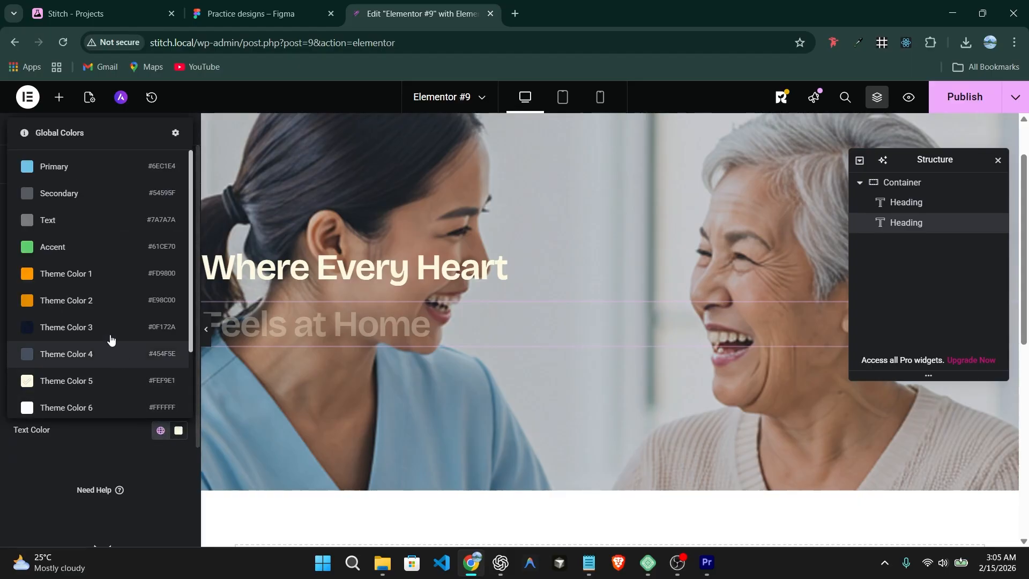
click(94, 278)
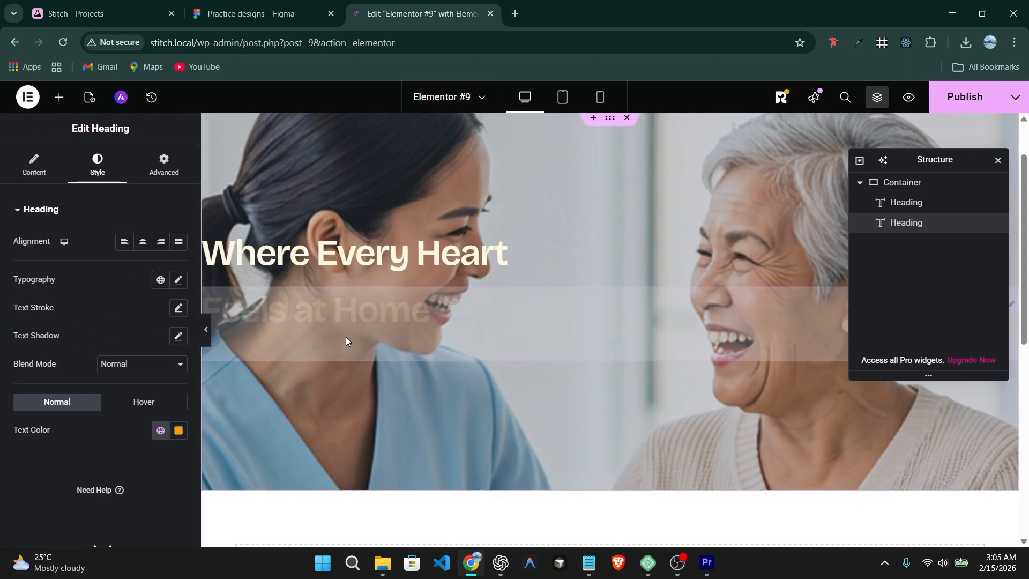
Set the "Where Every Heart" heading's bottom margin to -5 px and its other margins to 0
click(264, 287)
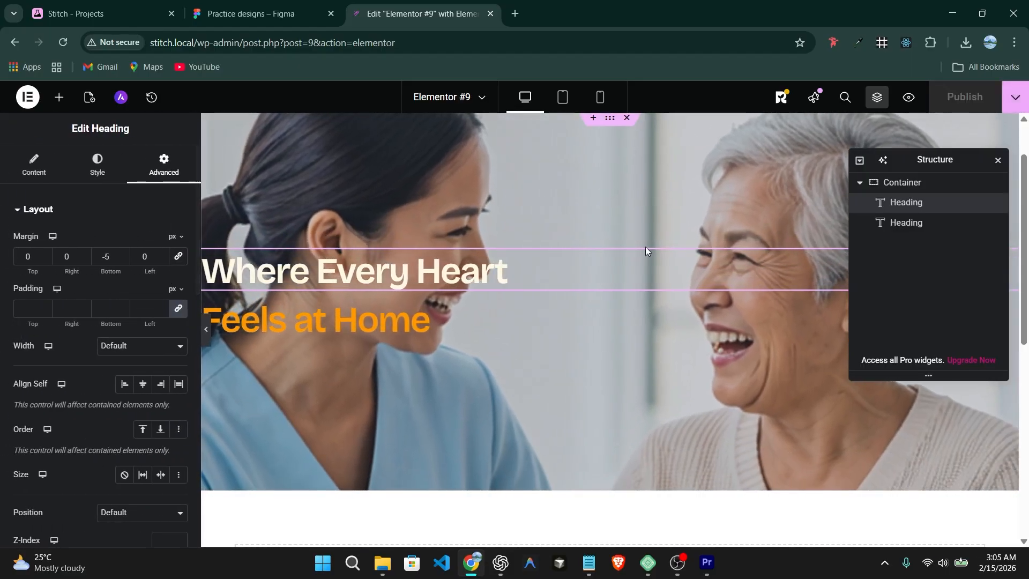
Set the hero container's left padding to 20 px, checking the text inset against the Figma design, and publish the page
click(890, 183)
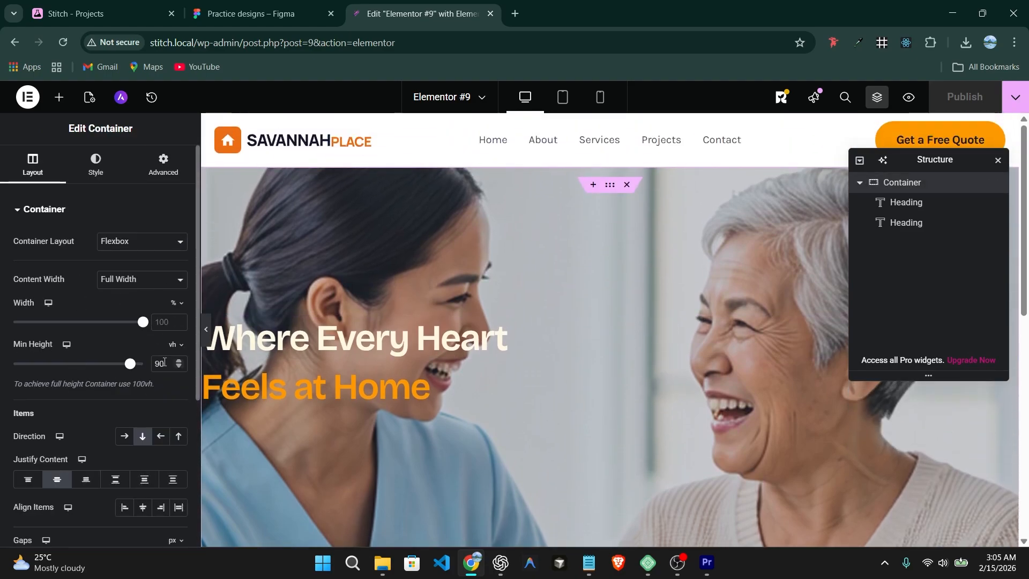
click(163, 164)
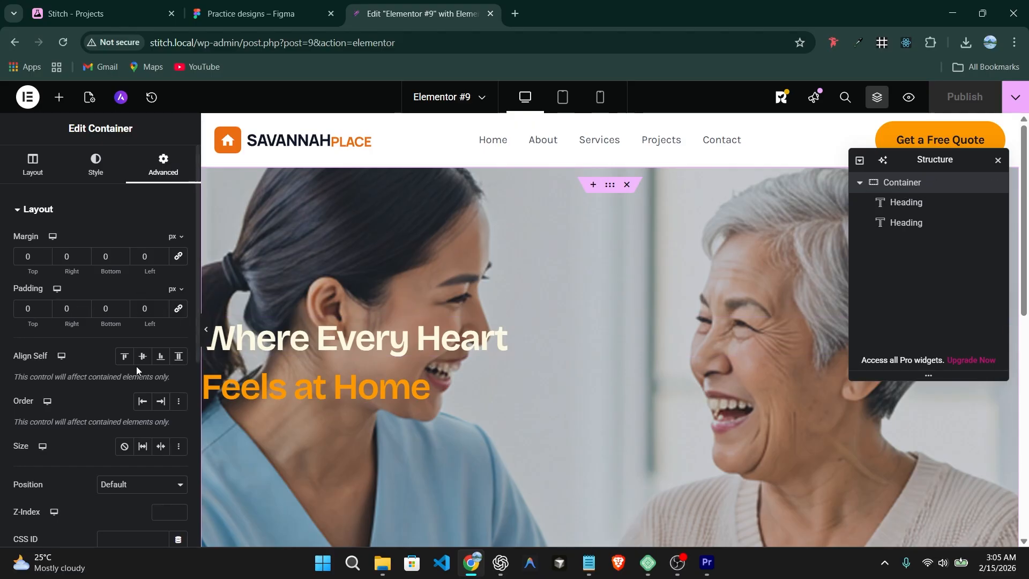
click(140, 310)
text(8)
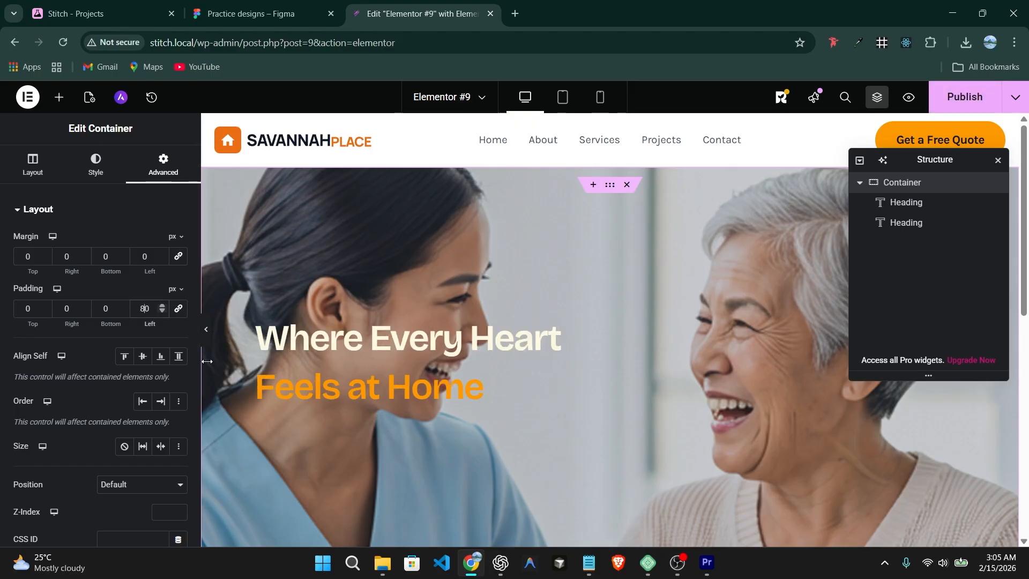
click(277, 12)
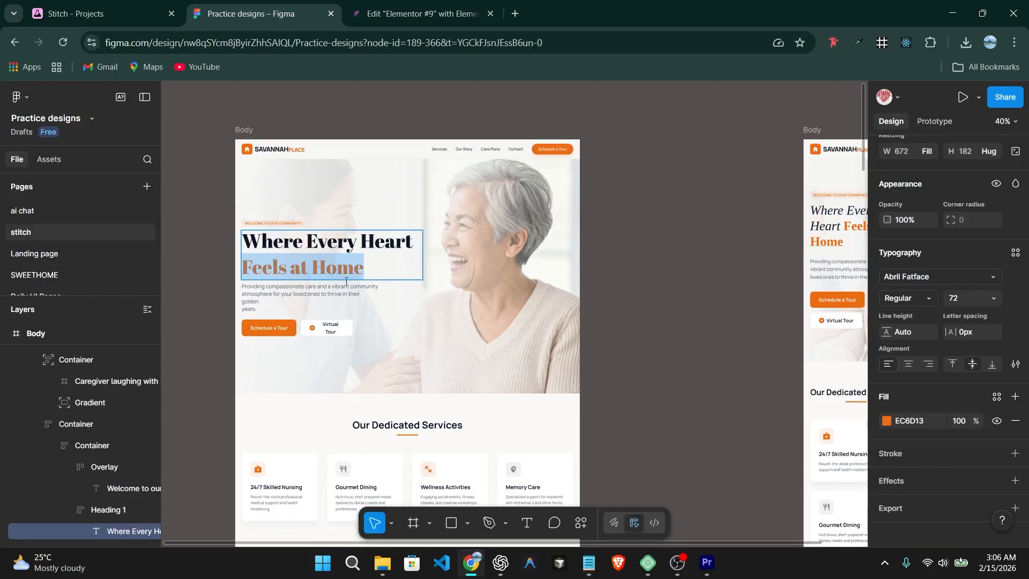
click(414, 7)
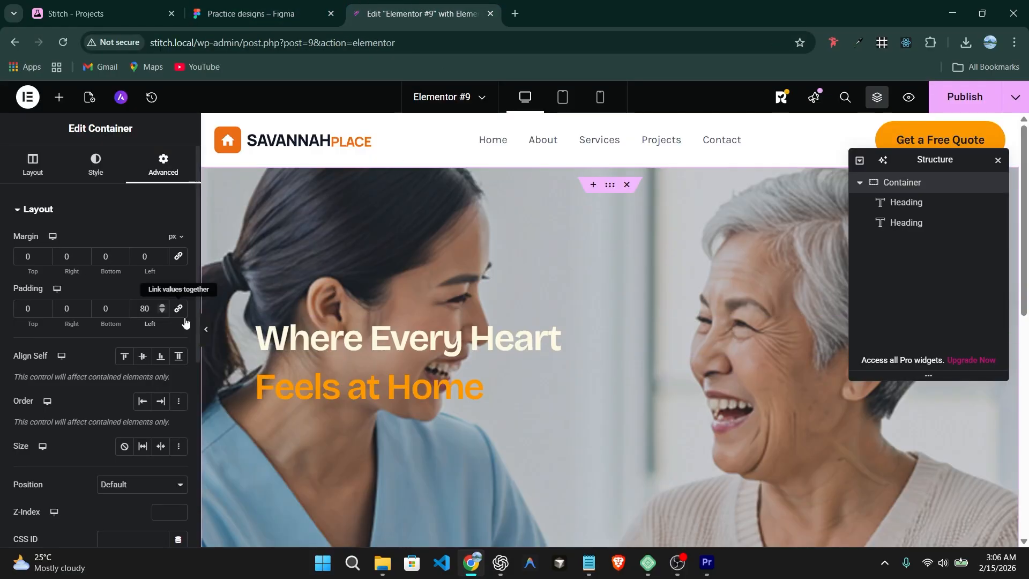
key(BackSpace)
text(4)
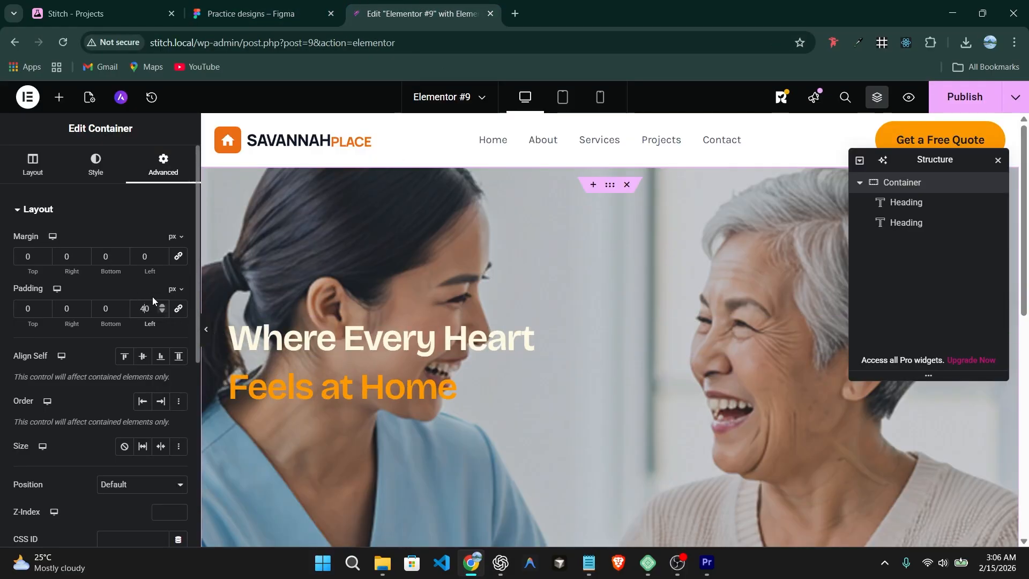
key(BackSpace)
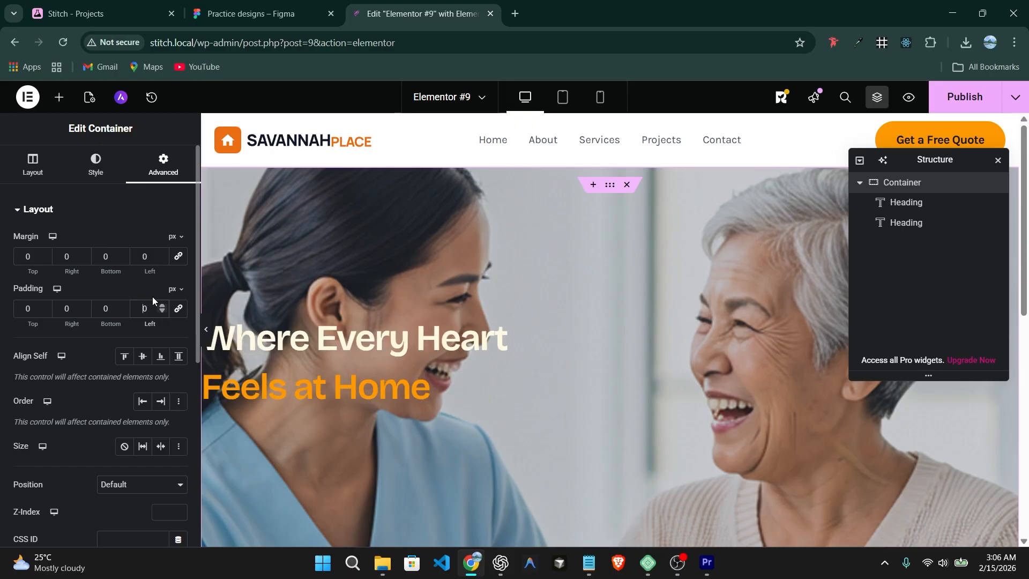
text(3)
key(BackSpace)
text(2)
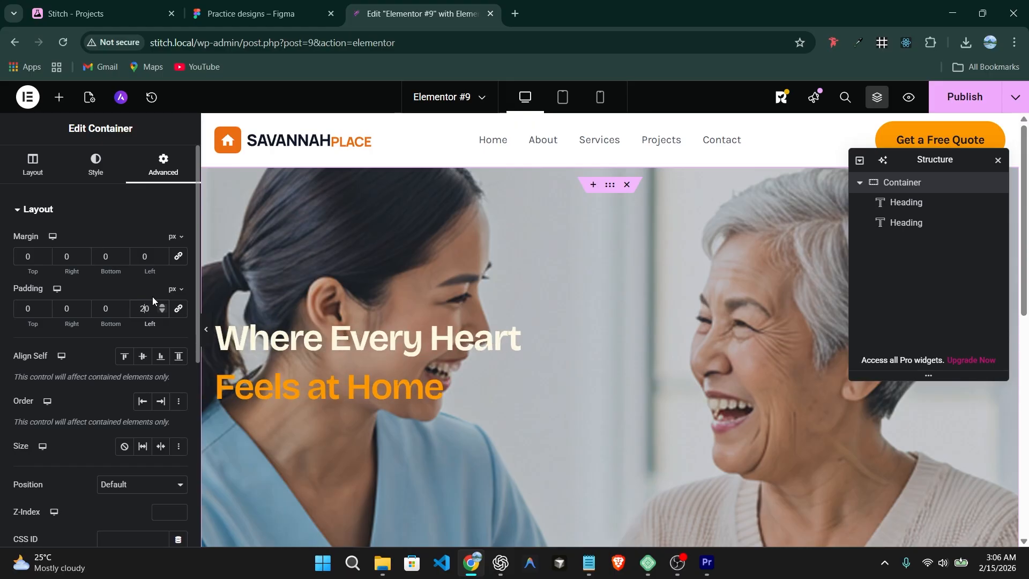
click(962, 99)
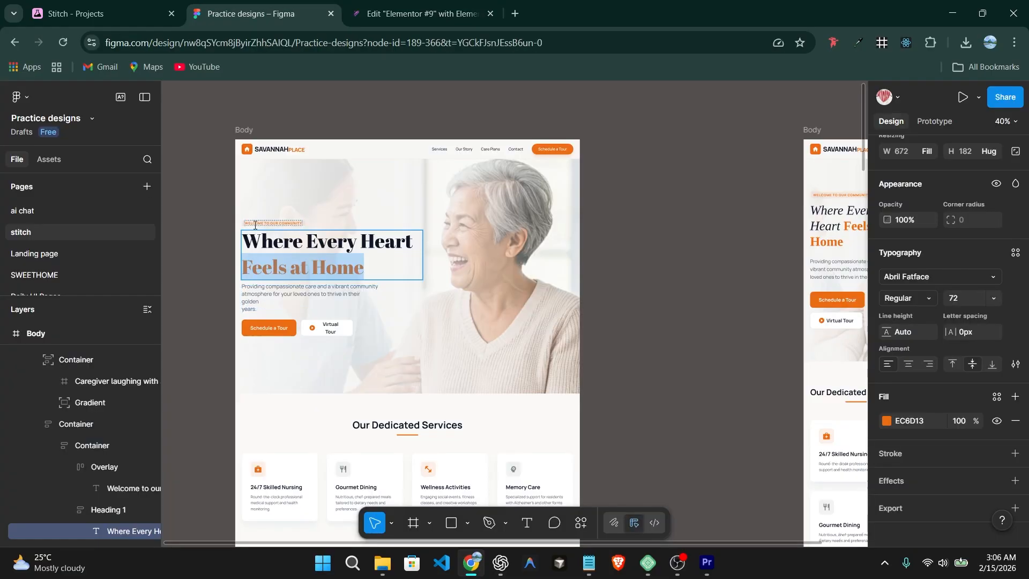
Return to the Elementor editor and add a Text Editor widget above the "Where Every Heart" heading in the hero container
click(415, 14)
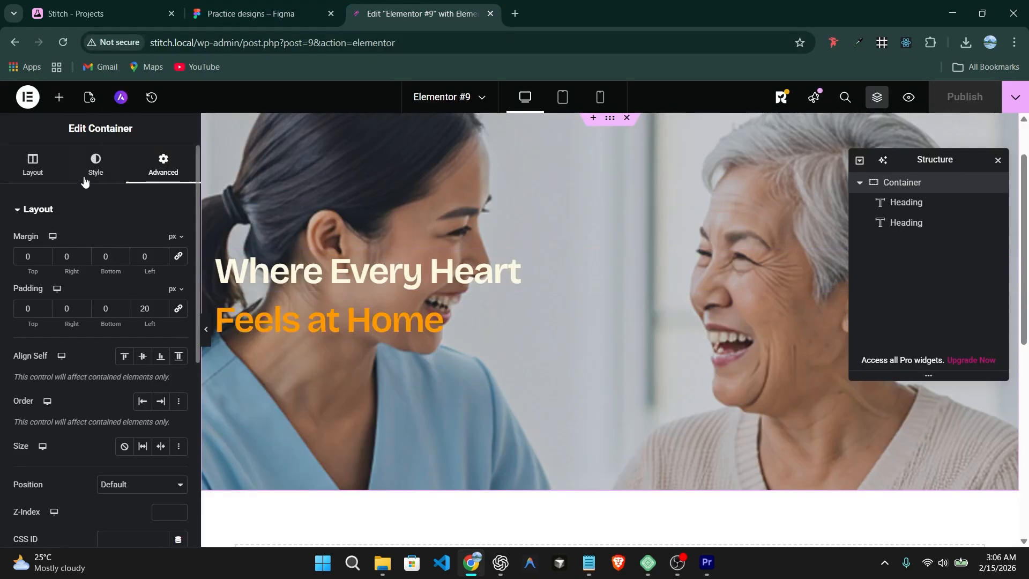
click(46, 170)
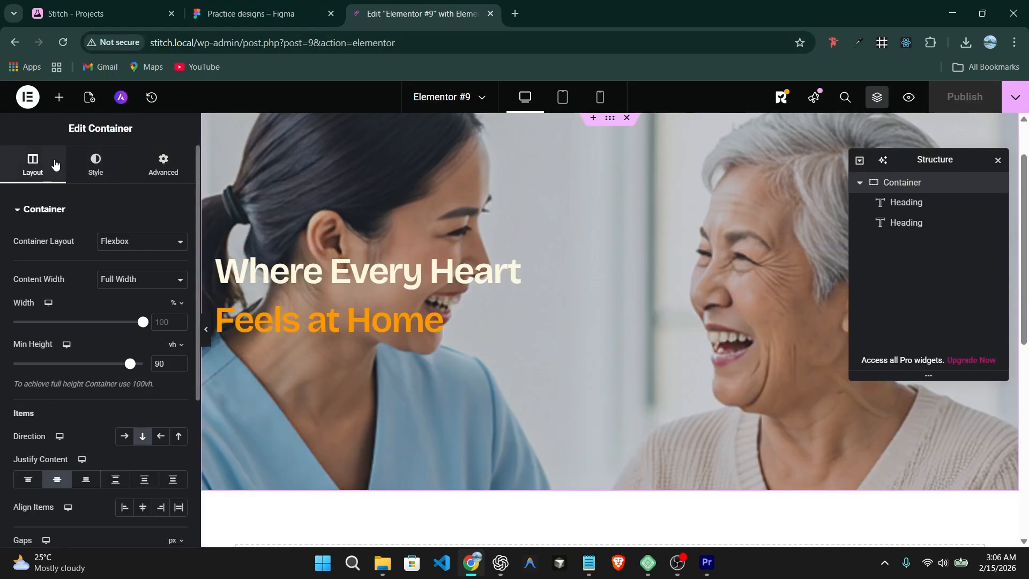
click(60, 98)
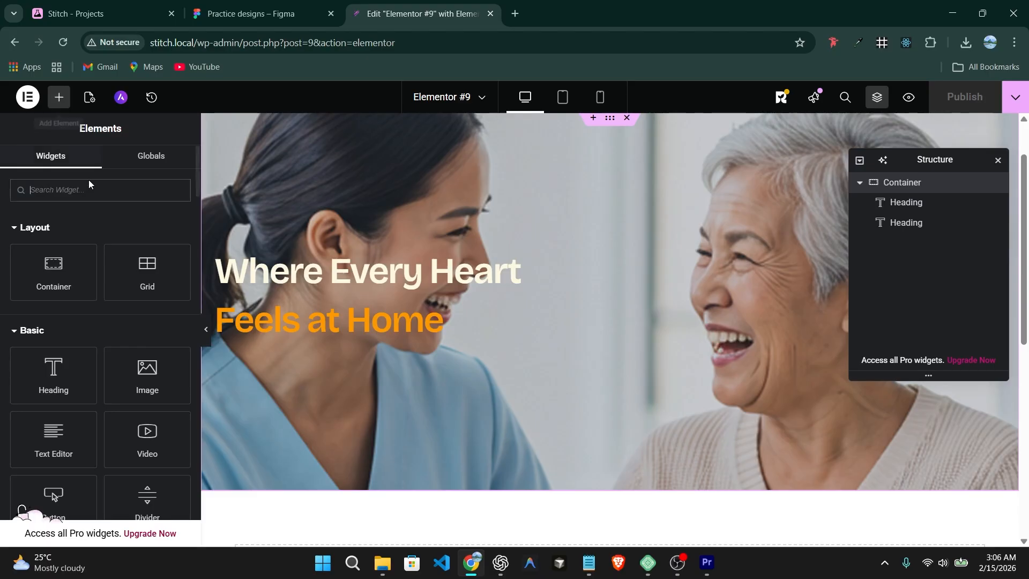
drag(49, 448, 314, 255)
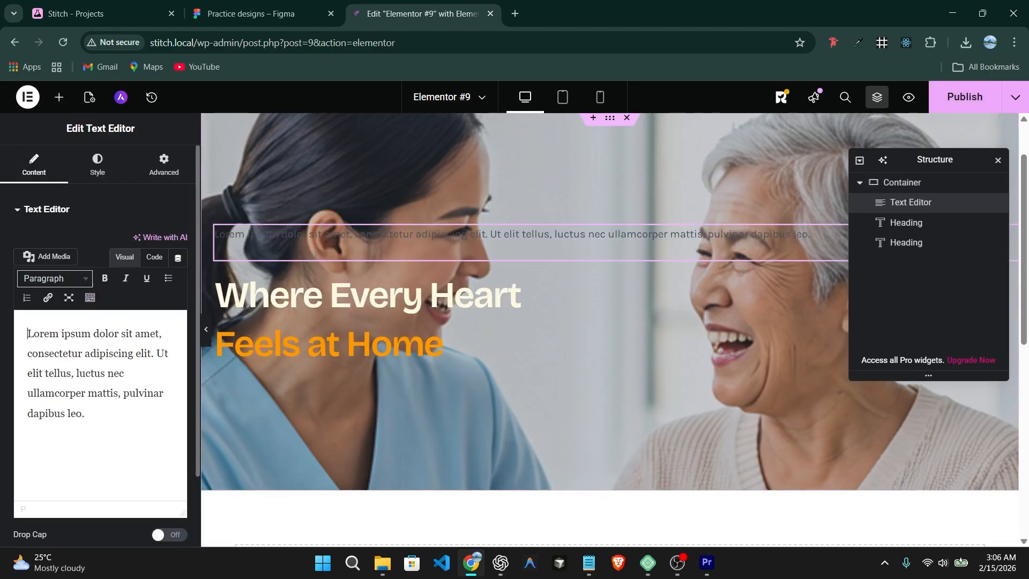
Replace the placeholder paragraph with "Welcome to our community", taken from the label above the heading in the Figma design
click(252, 14)
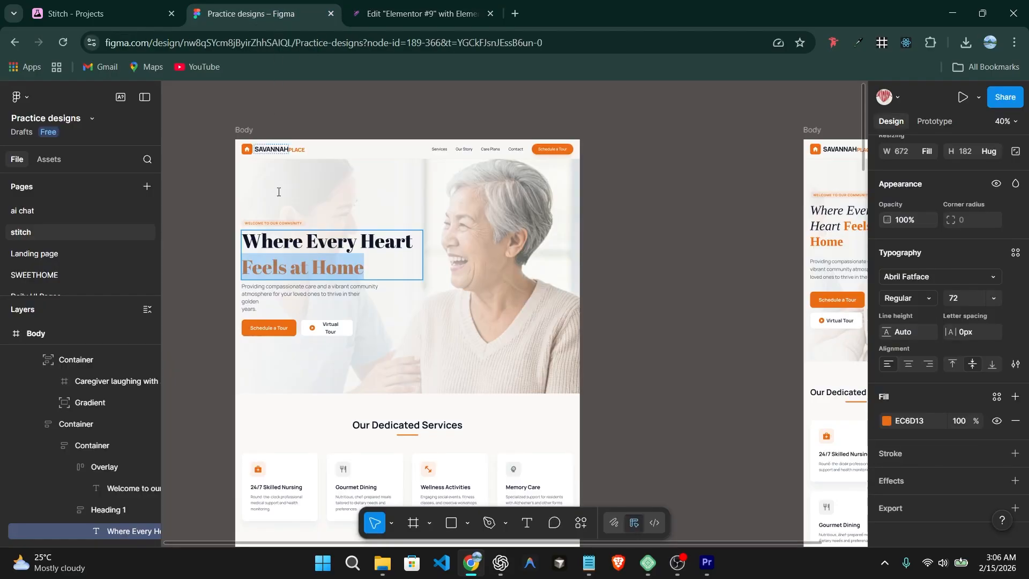
double_click(288, 223)
scroll(305, 247, up, 5)
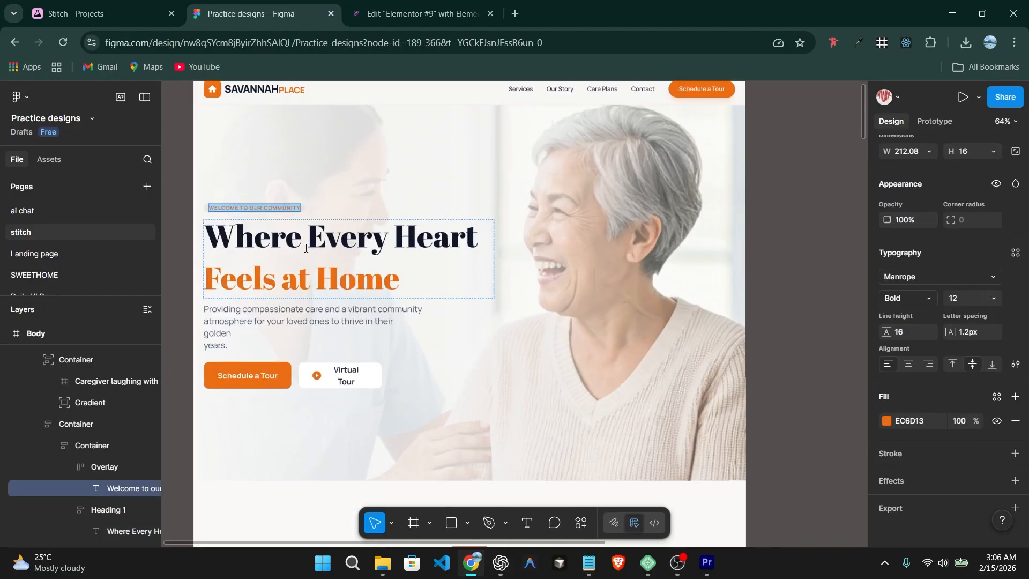
click(449, 3)
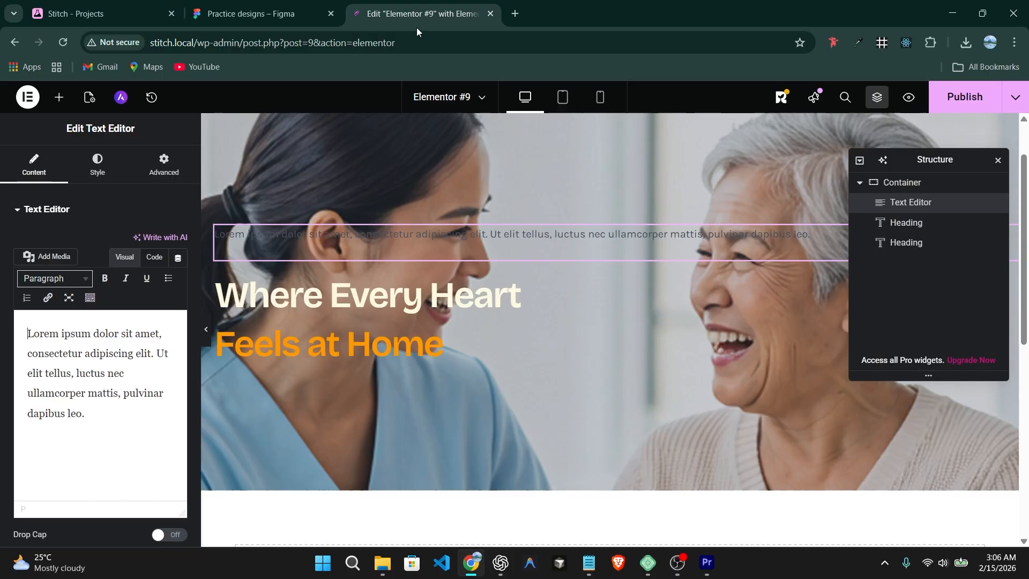
triple_click(114, 354)
text(Welcome to our community)
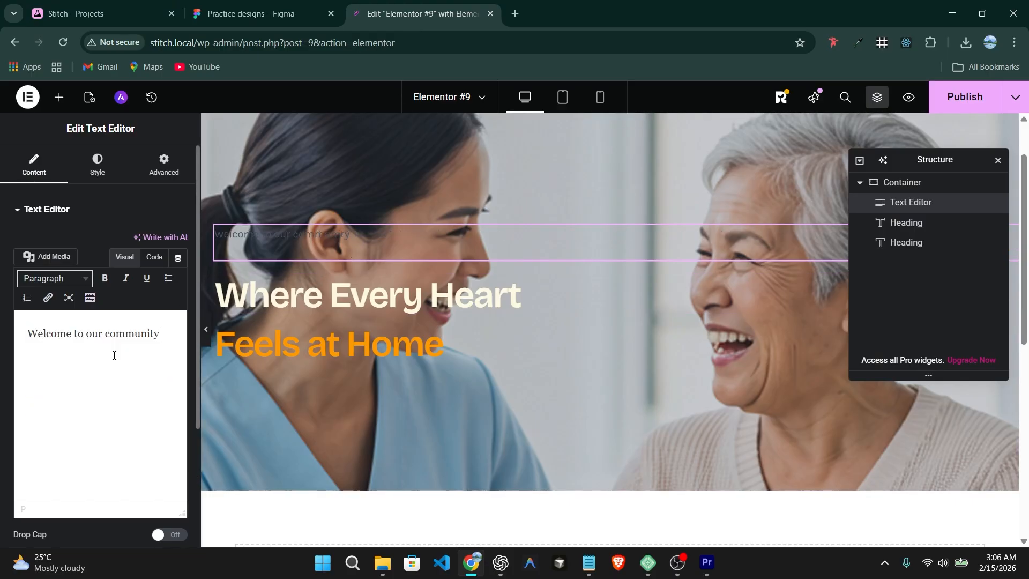
Set the "Welcome to our community" text colour to the global Theme Color 1 (#FD9800)
click(97, 163)
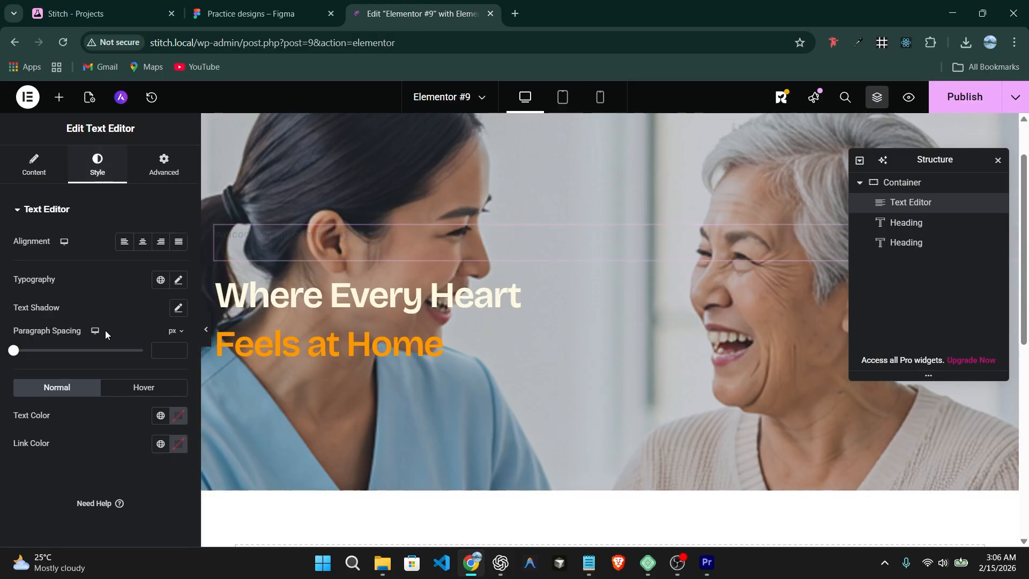
click(160, 416)
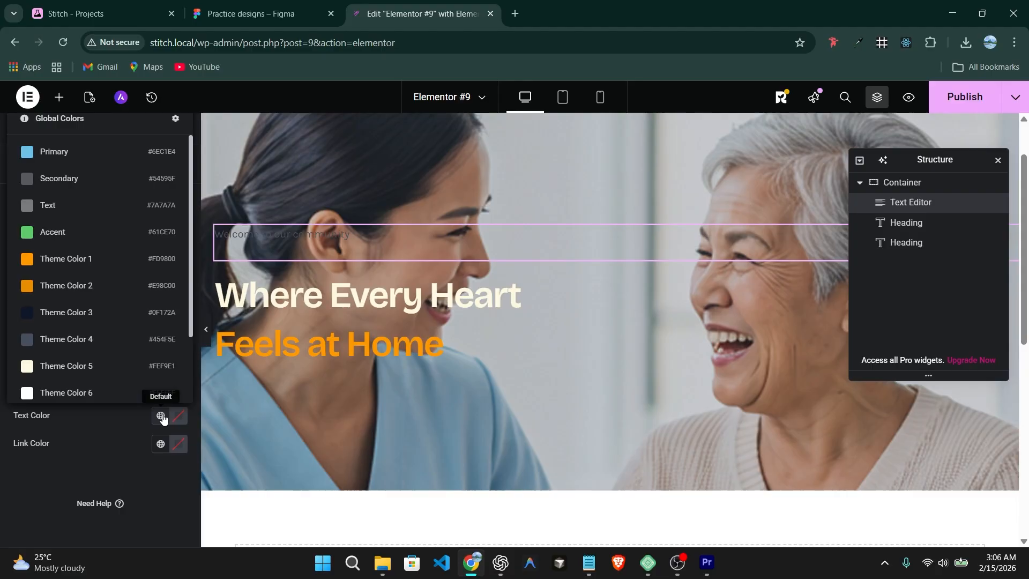
click(75, 259)
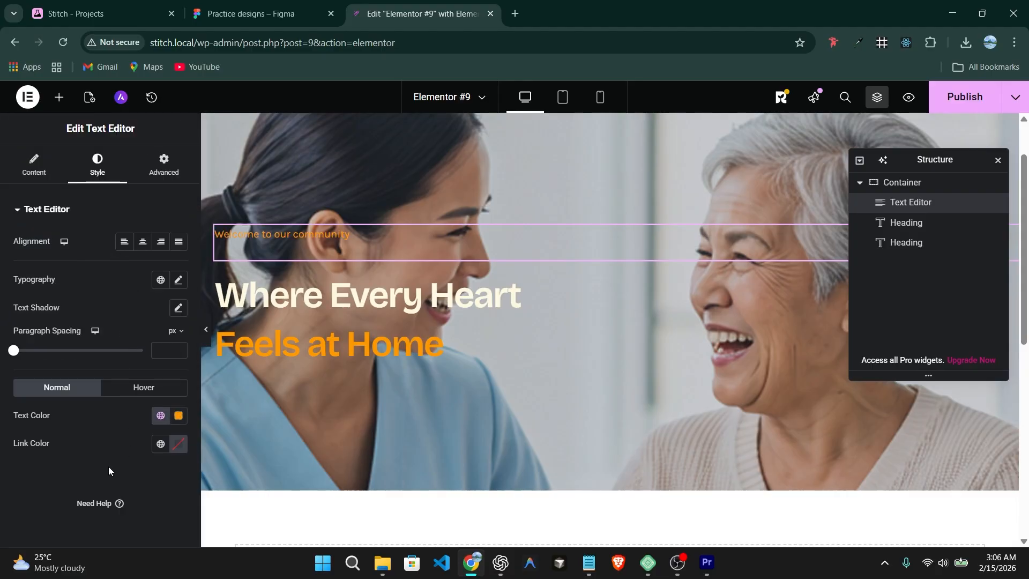
Give the "Welcome to our community" text a classic background in Theme Color 1 with reduced opacity (#FD98003D)
click(161, 170)
scroll(122, 440, down, 5)
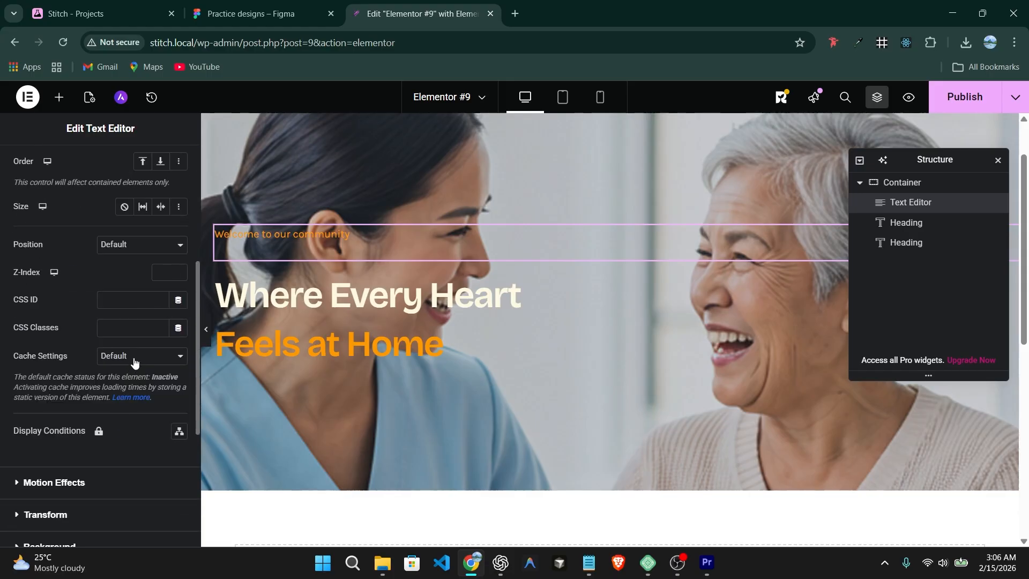
scroll(133, 300, up, 3)
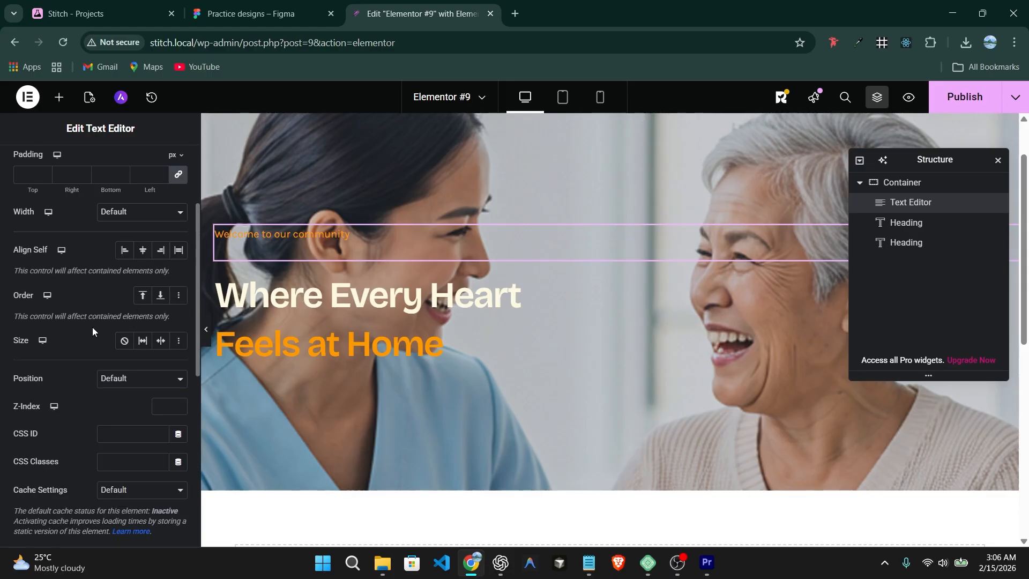
scroll(92, 326, down, 5)
click(63, 422)
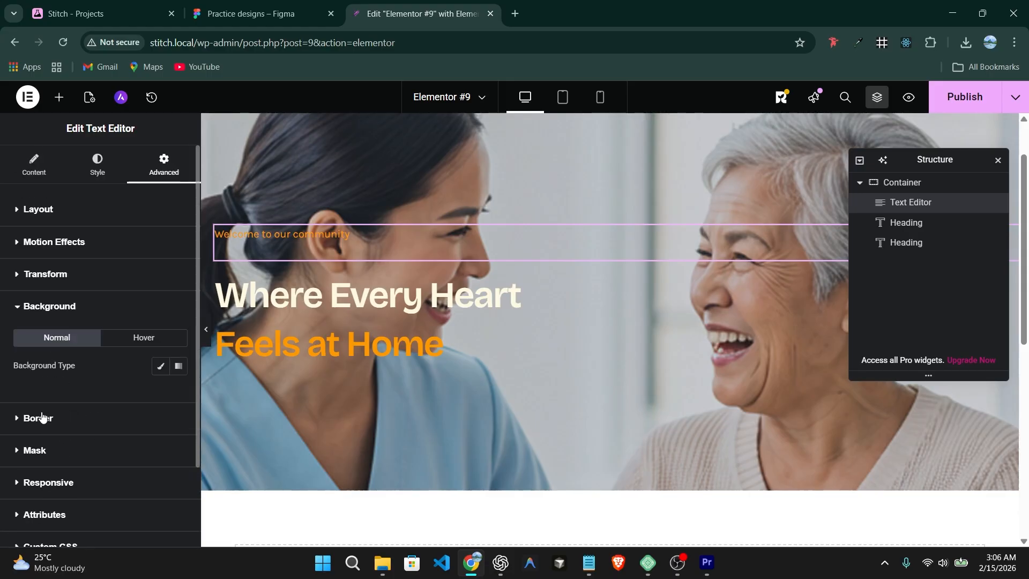
click(160, 370)
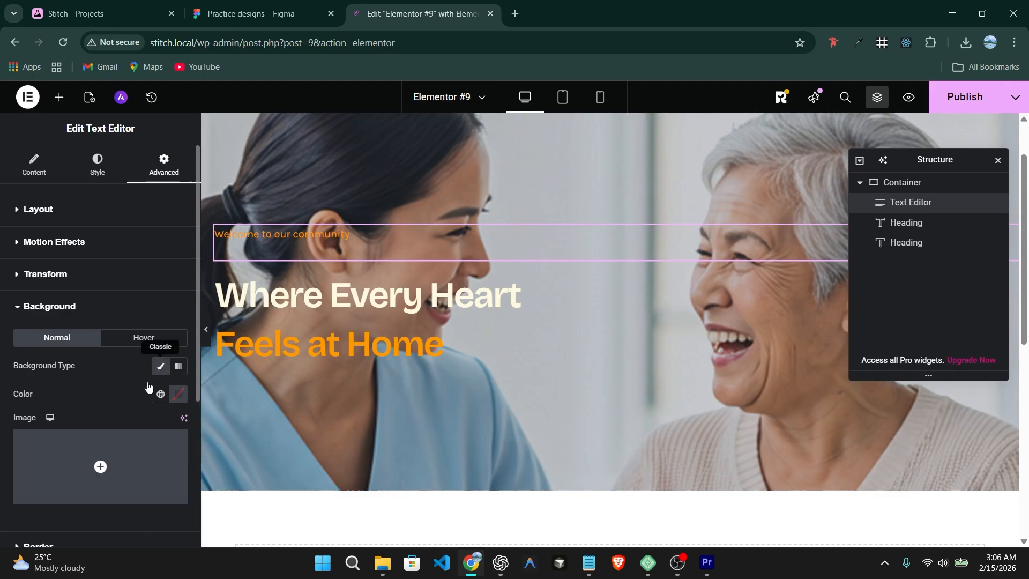
click(160, 395)
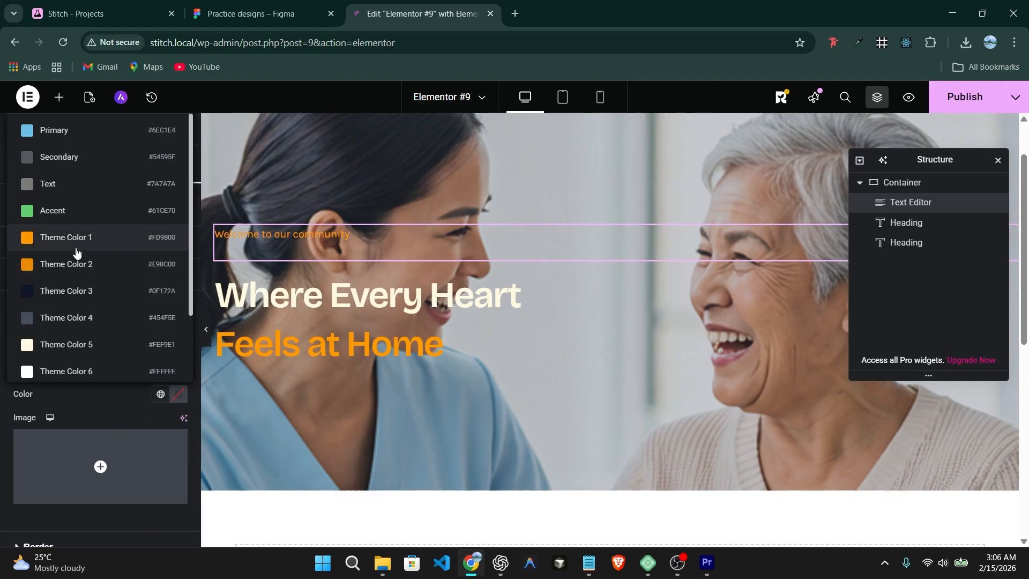
click(75, 244)
click(179, 396)
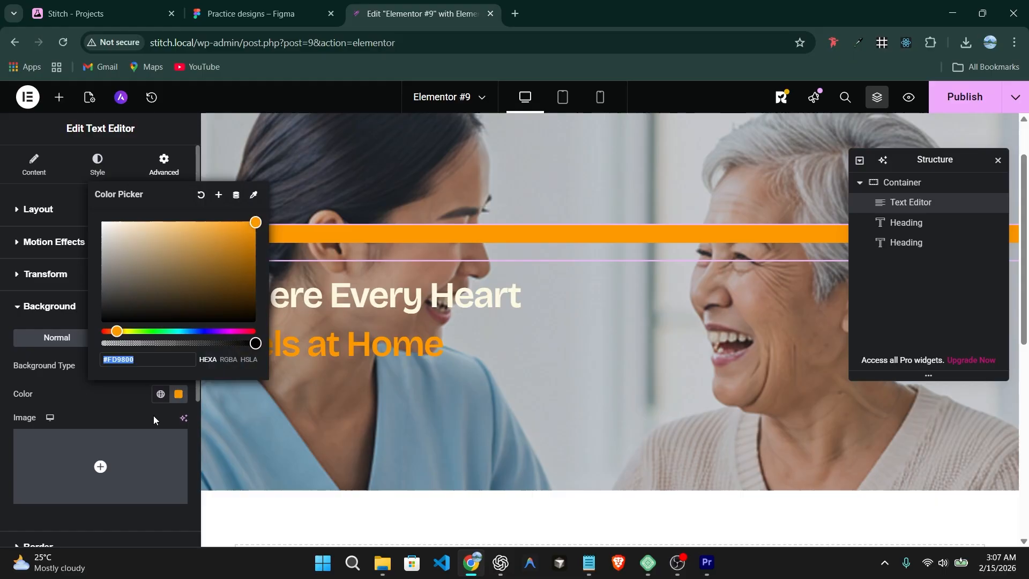
click(146, 341)
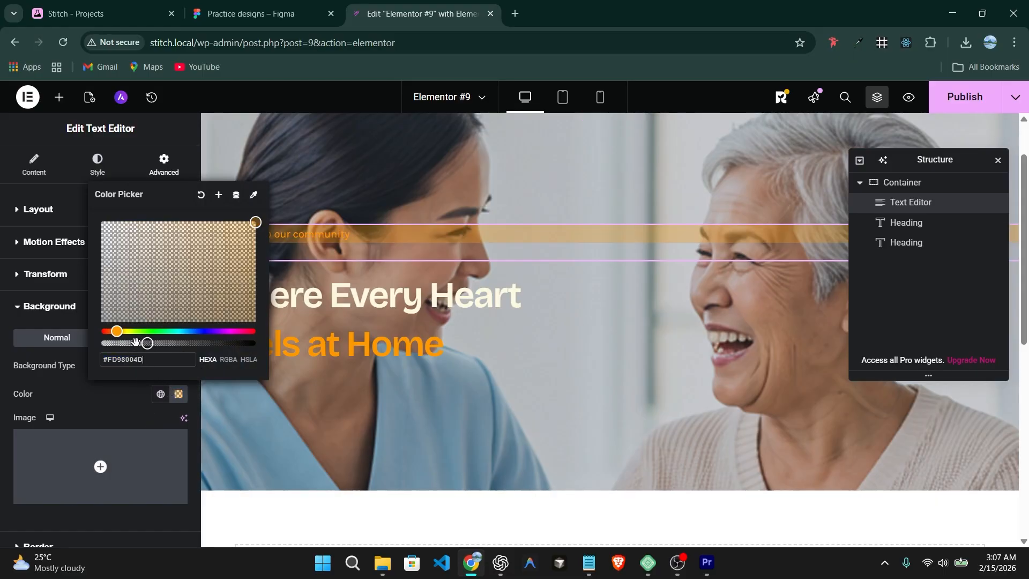
click(137, 343)
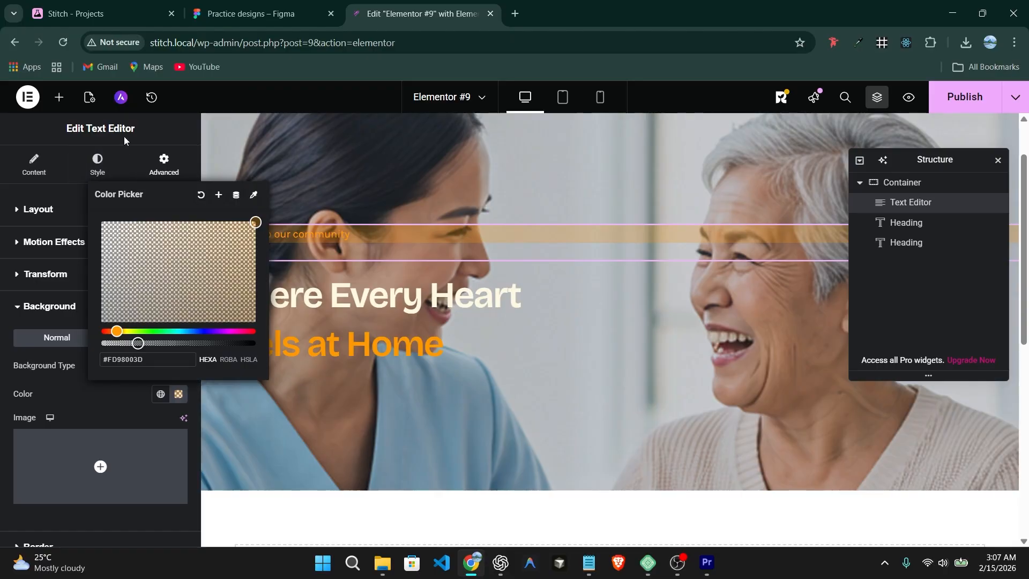
click(148, 139)
Set the typography transform of the "Welcome to our community" text to Uppercase
click(110, 172)
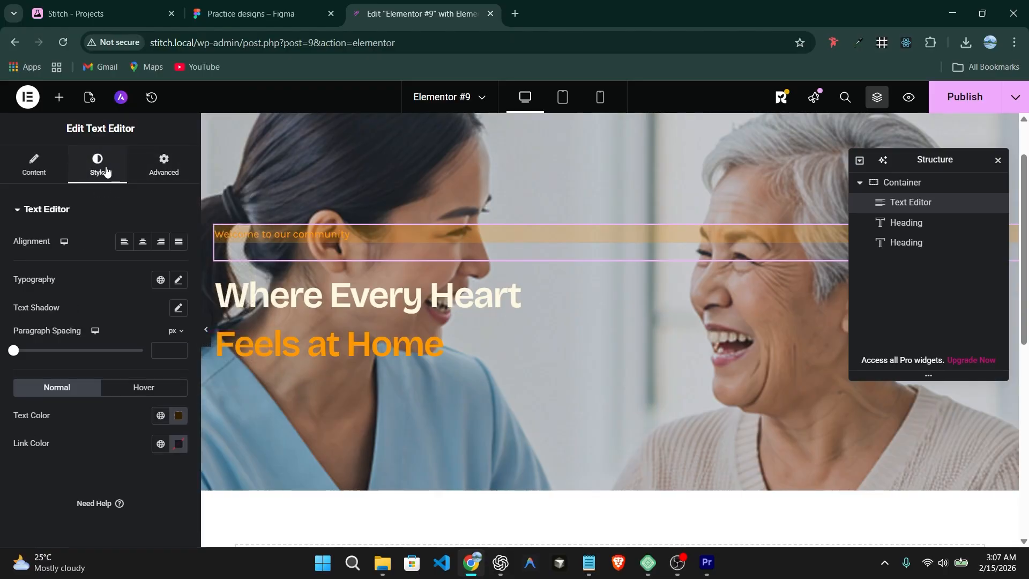
click(179, 280)
click(141, 438)
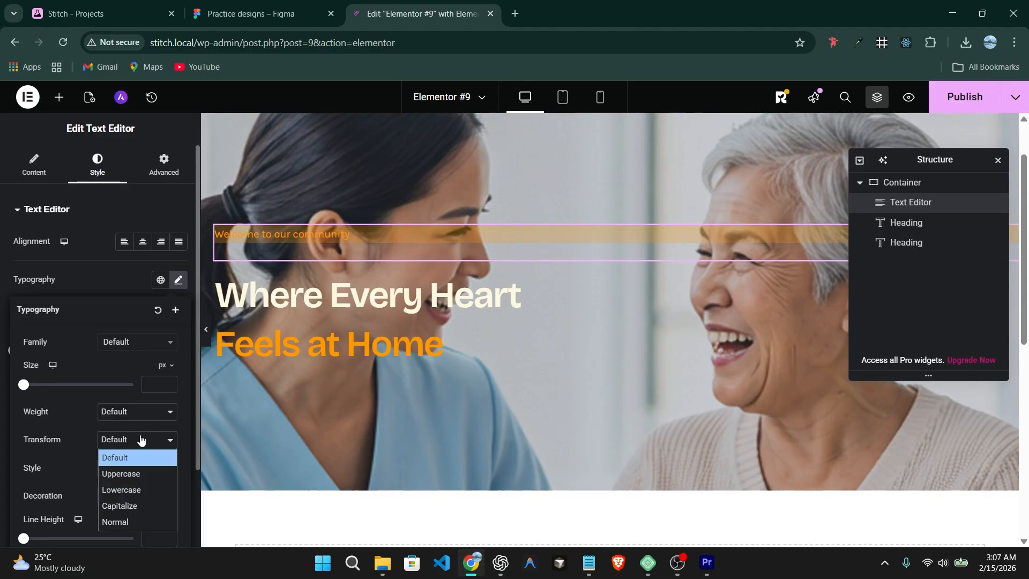
click(130, 475)
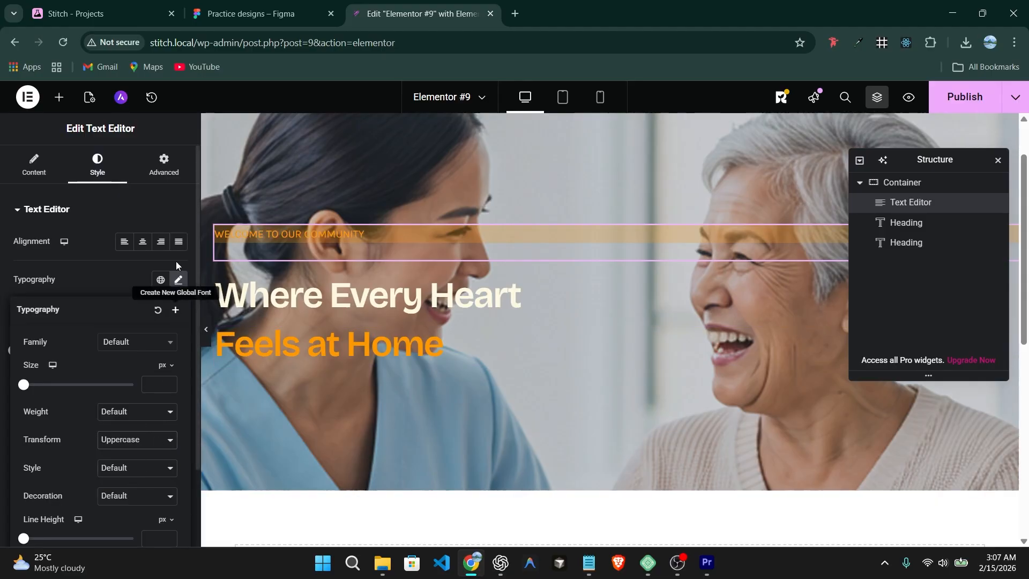
Switch the "Welcome to our community" text to a custom width of 24%
click(163, 164)
click(141, 348)
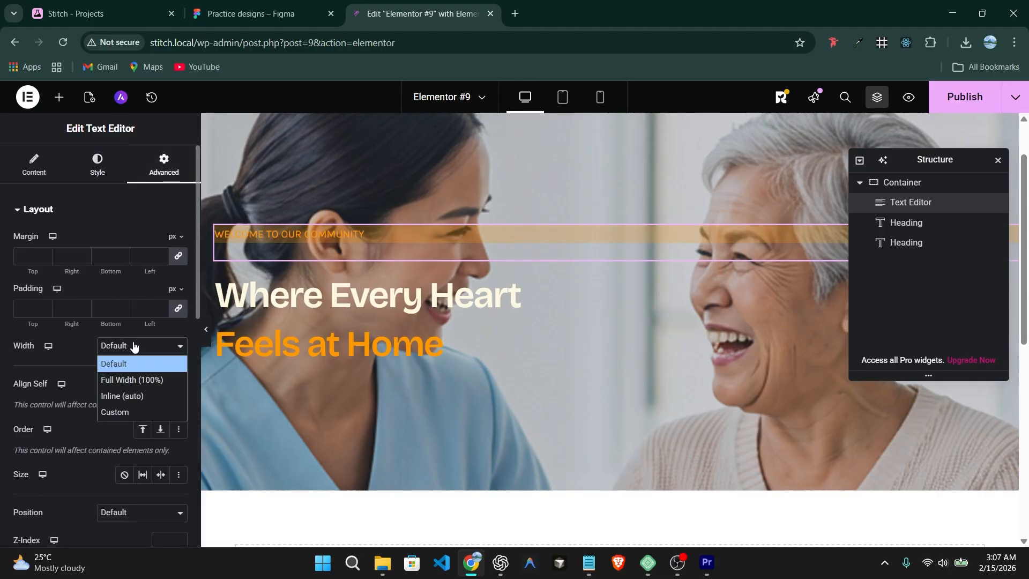
click(125, 411)
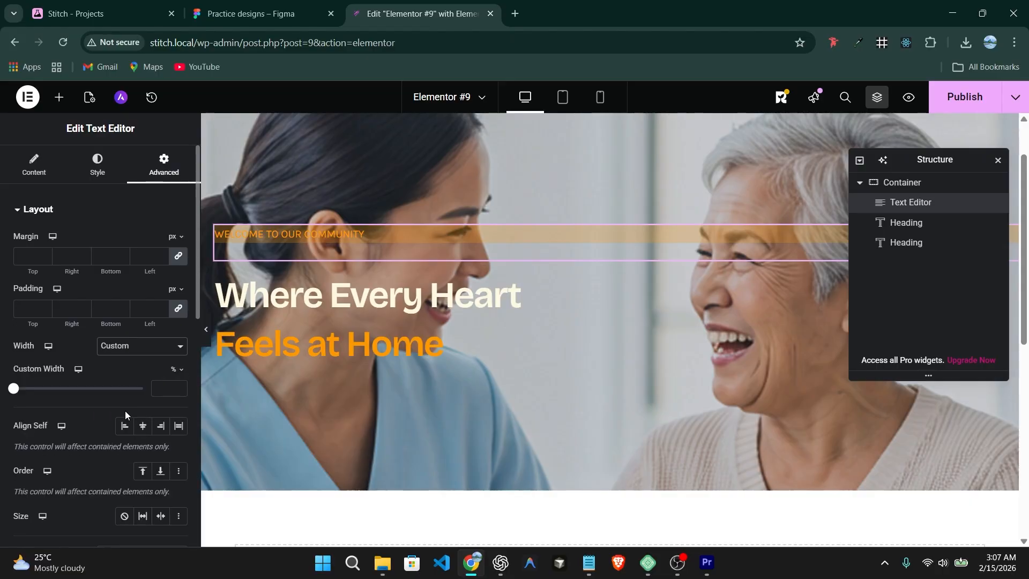
drag(13, 389, 43, 392)
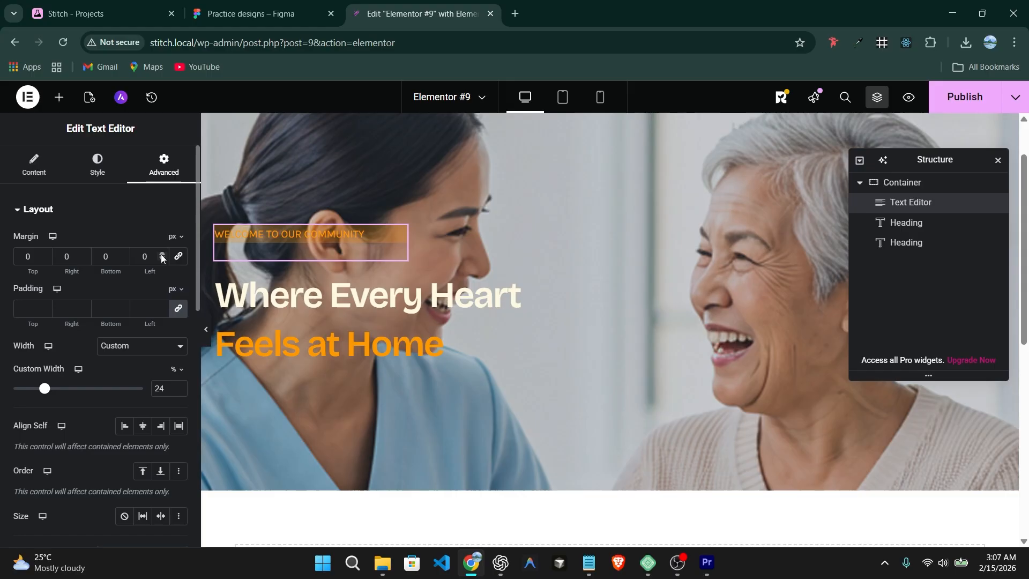
Set the "Welcome to our community" text's left padding to 30 px and its other padding values to 0
click(160, 310)
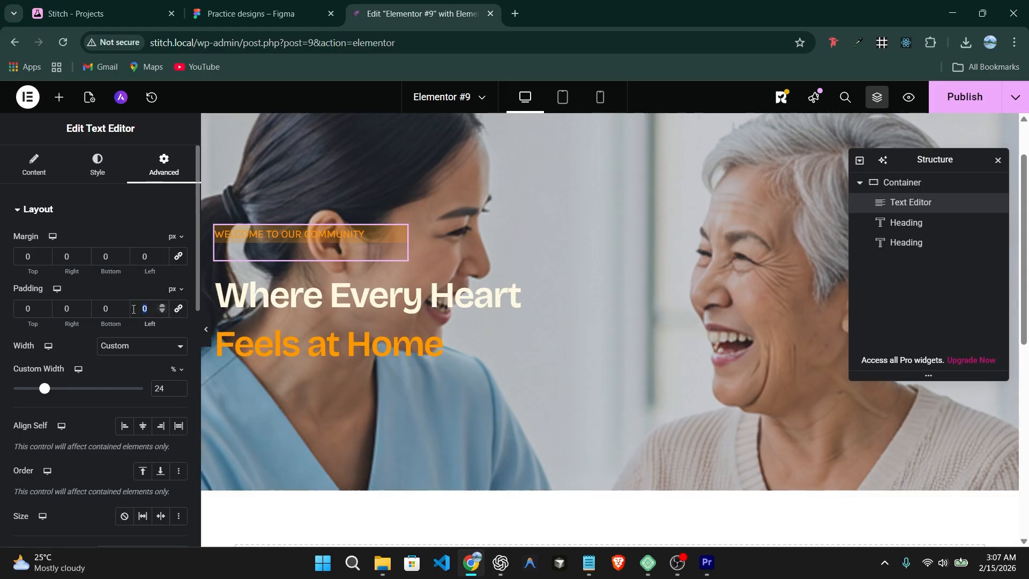
text(40)
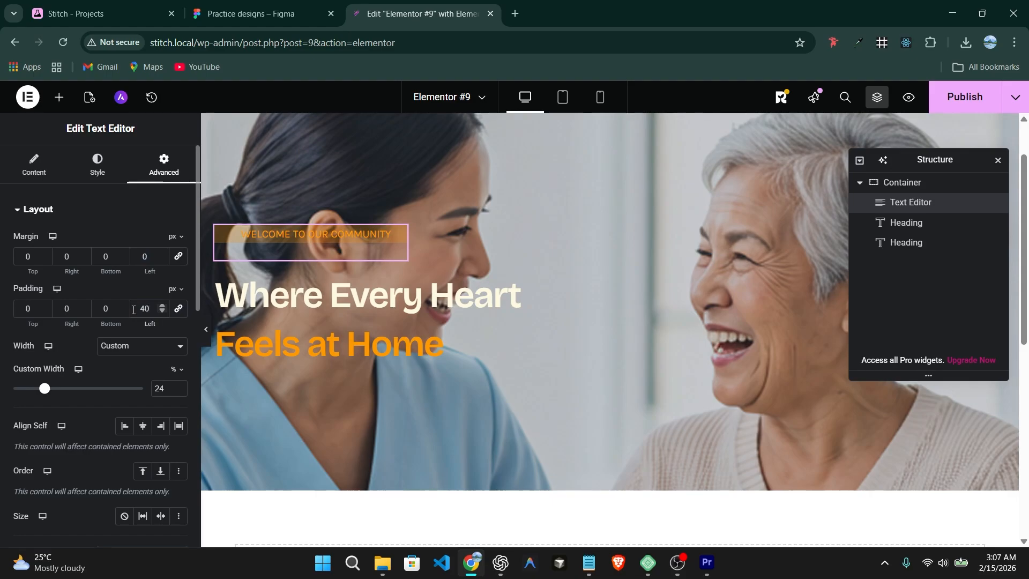
key(BackSpace)
key(BackSpace)
text(20)
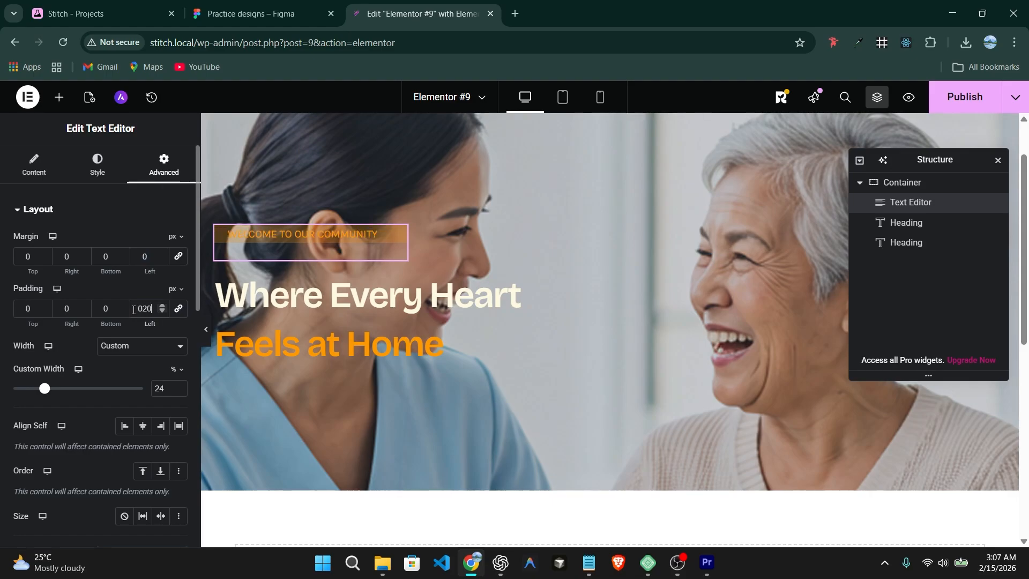
key(BackSpace)
key(BackSpace)
text(30)
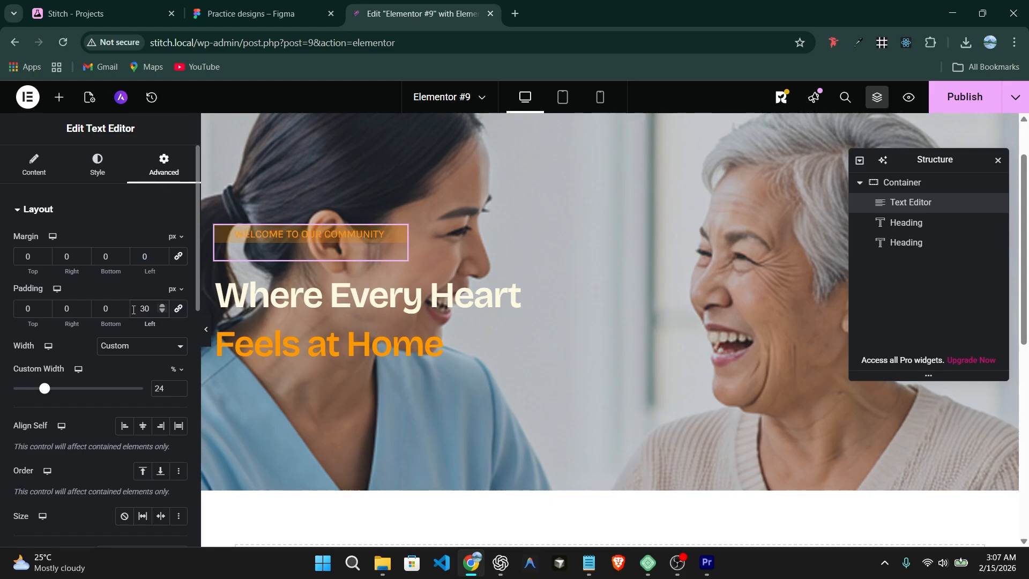
Set the border radius of the "Welcome to our community" label to 50 px on all corners
scroll(61, 413, down, 1)
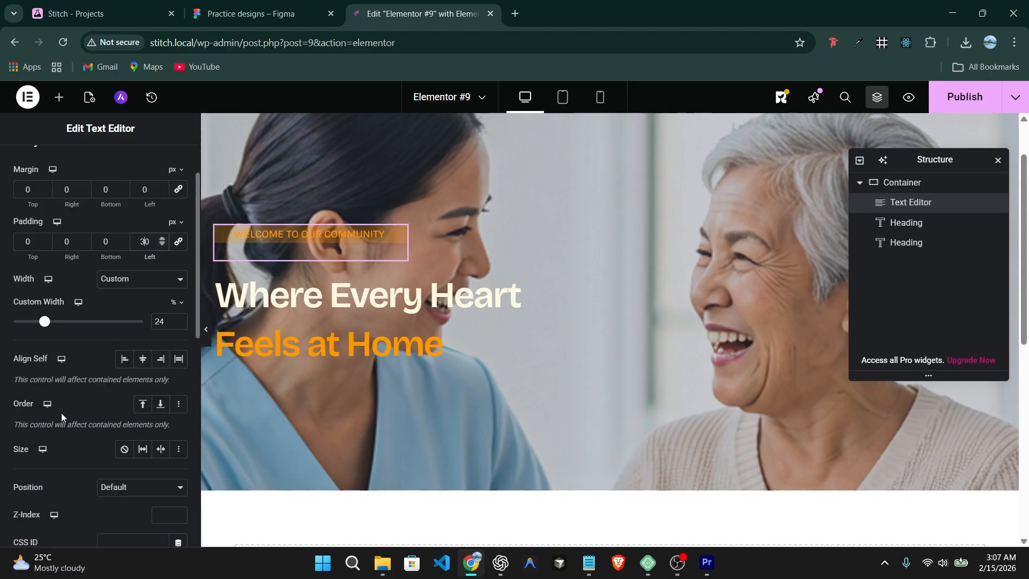
scroll(61, 412, down, 6)
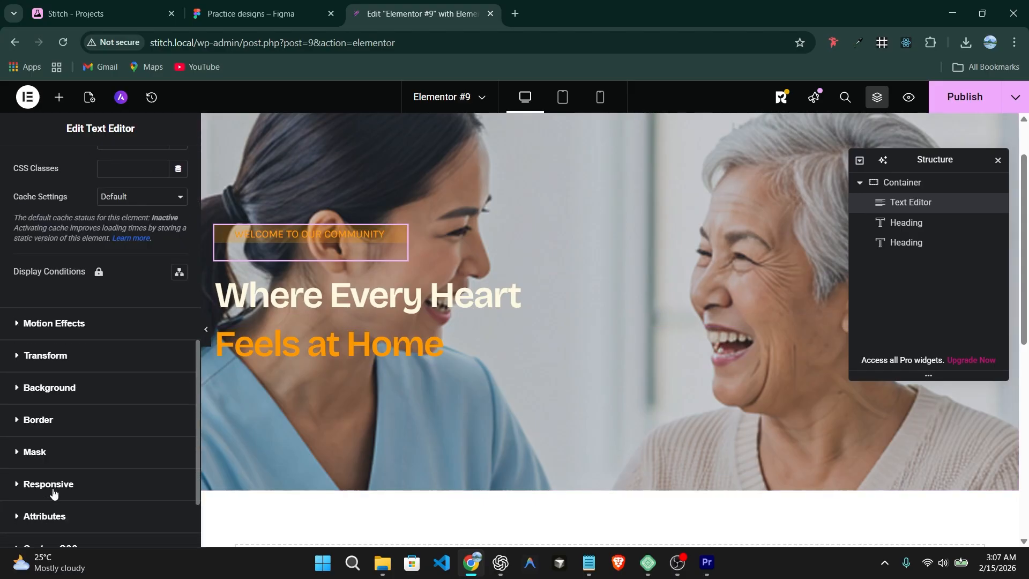
click(42, 423)
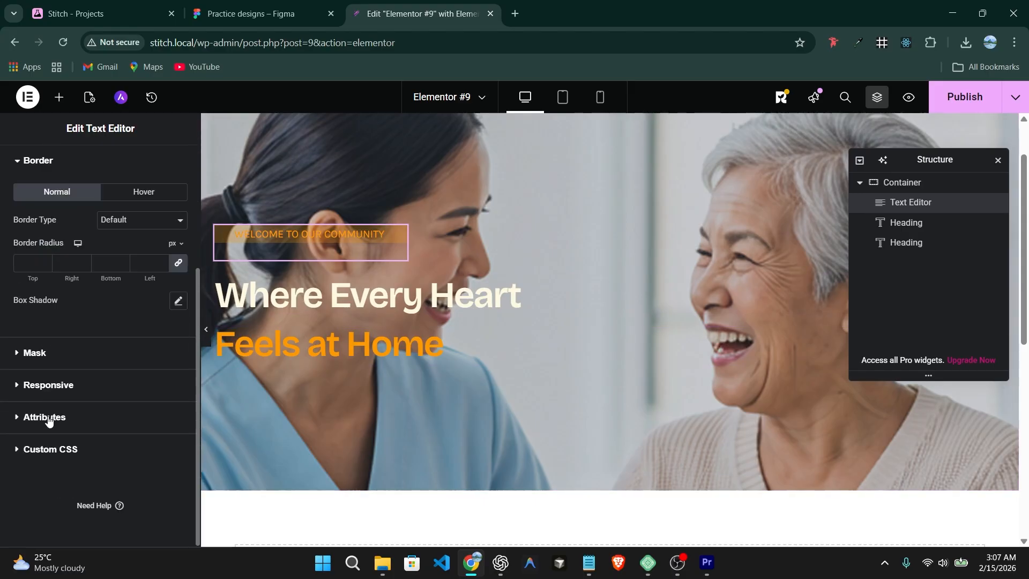
click(65, 259)
text(50)
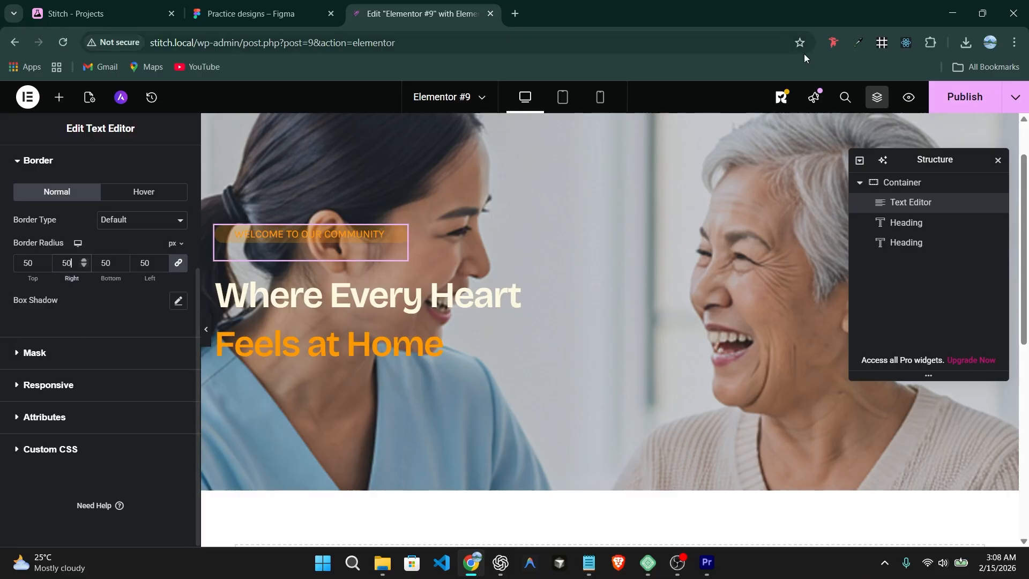
Publish the page and switch to the Figma design to compare the hero section
click(976, 97)
scroll(378, 351, up, 2)
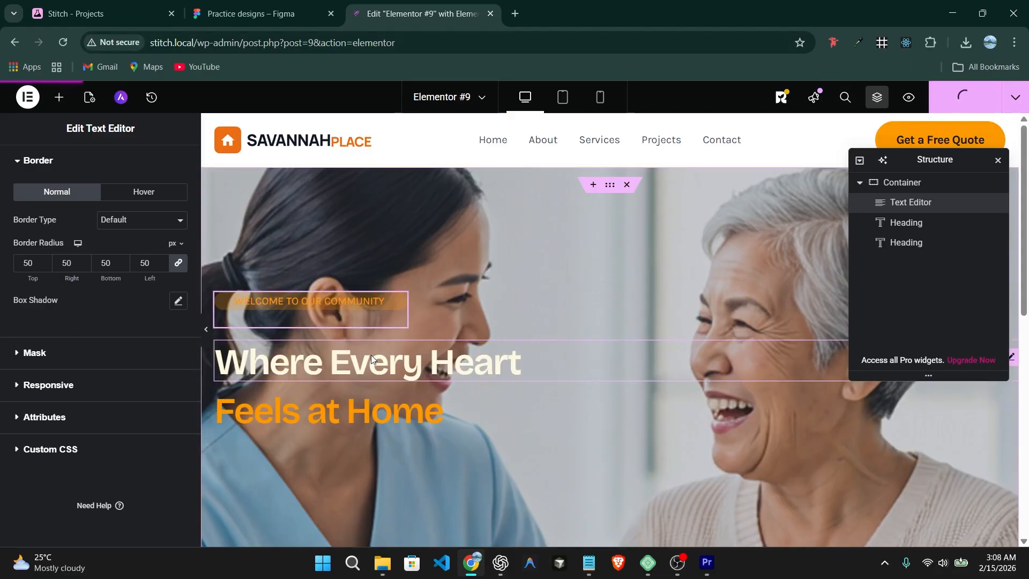
click(257, 13)
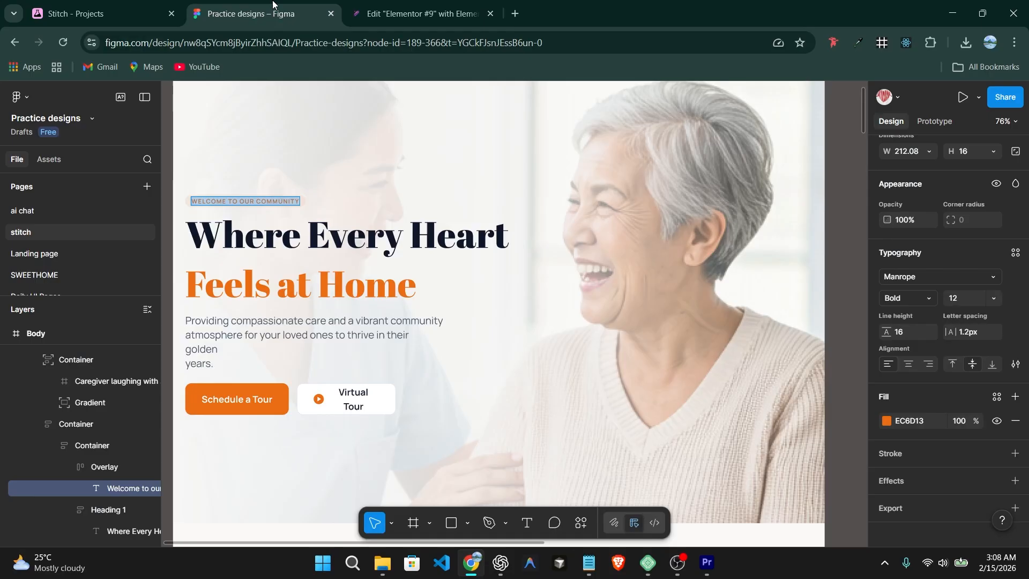
Return to the Elementor page and give the hero container a white (#FFFFFF) background overlay, checking it against the Figma design
click(423, 13)
scroll(524, 259, down, 2)
scroll(497, 303, up, 2)
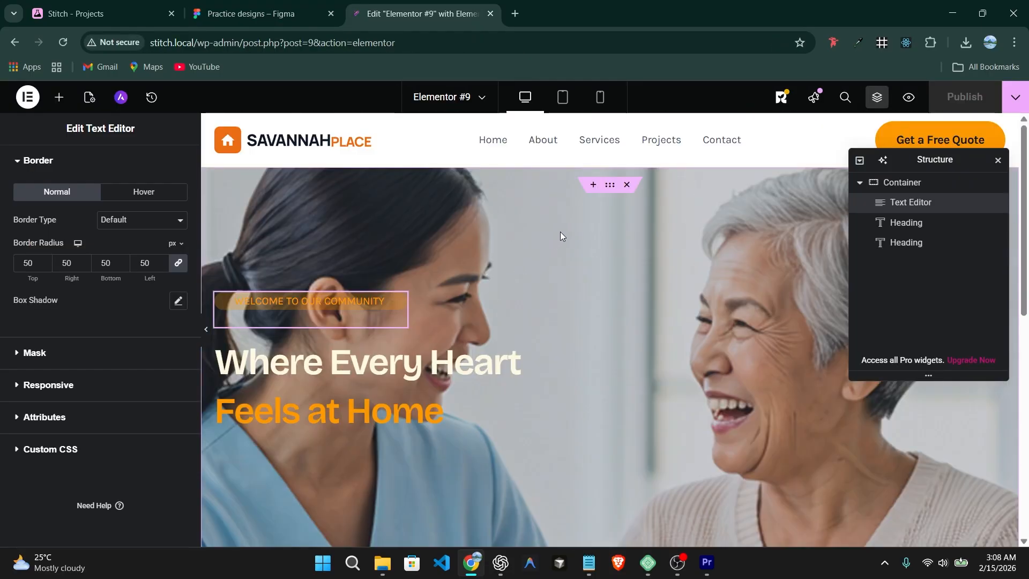
click(897, 185)
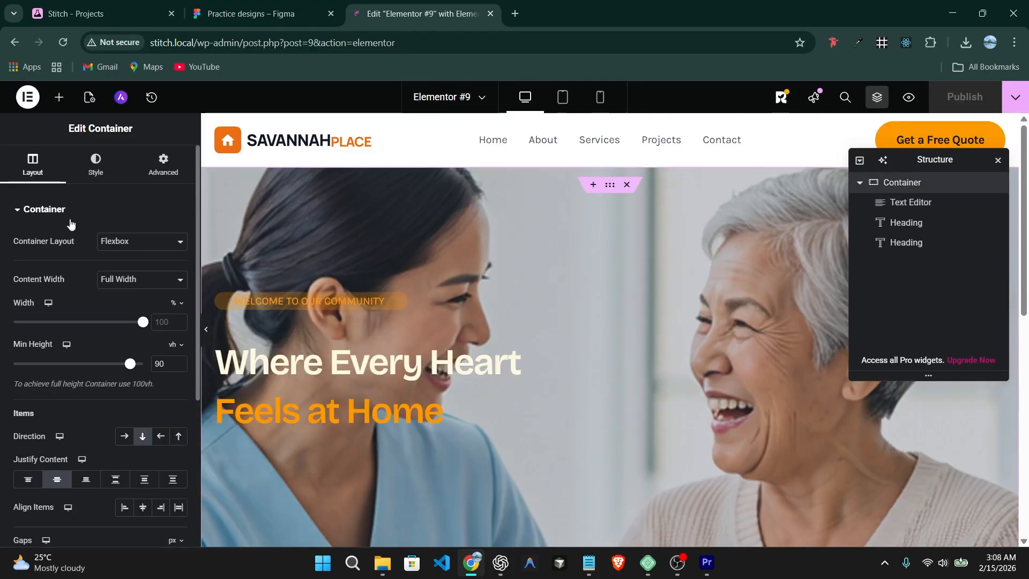
scroll(117, 354, down, 3)
scroll(131, 364, up, 3)
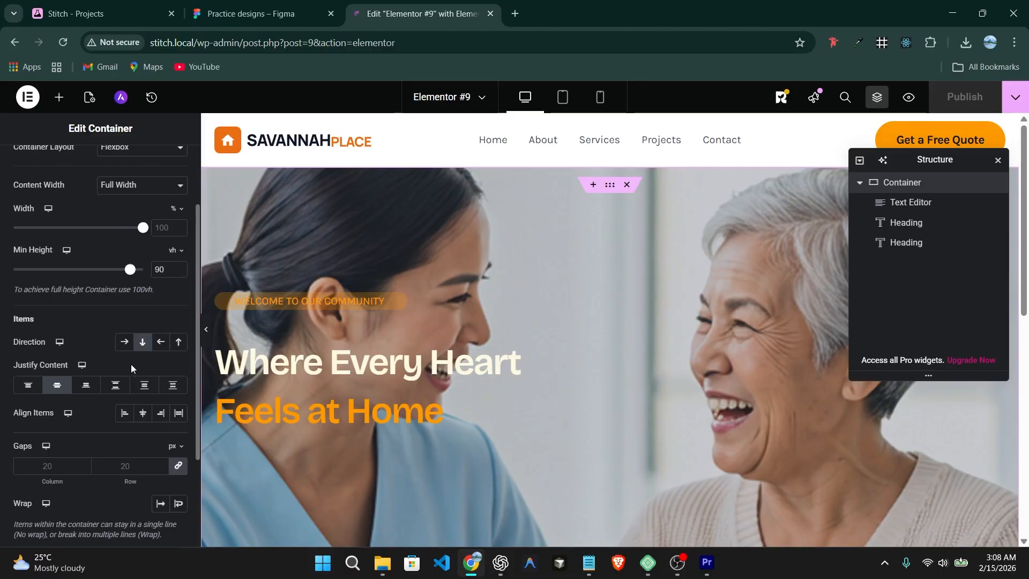
click(106, 180)
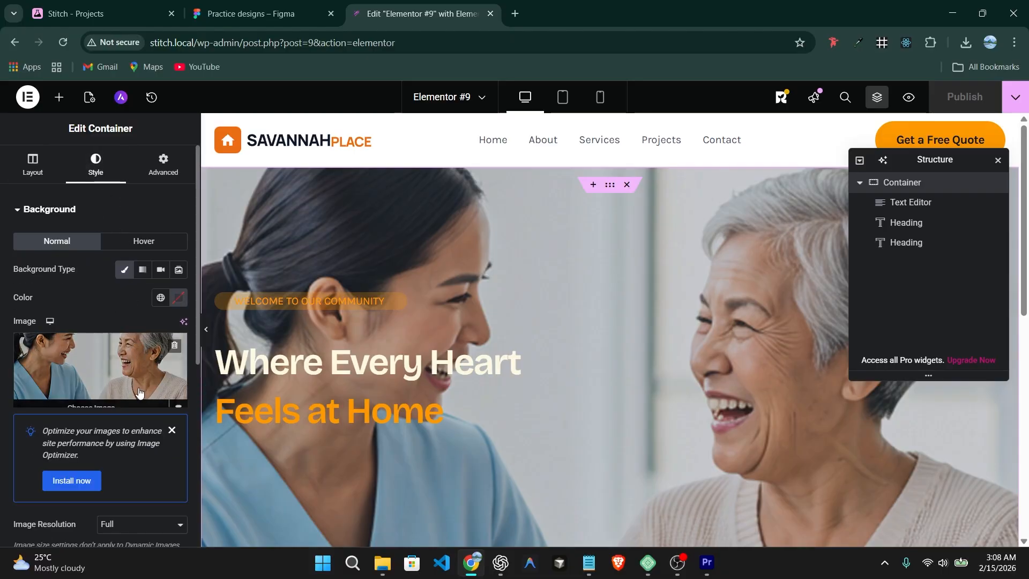
click(178, 298)
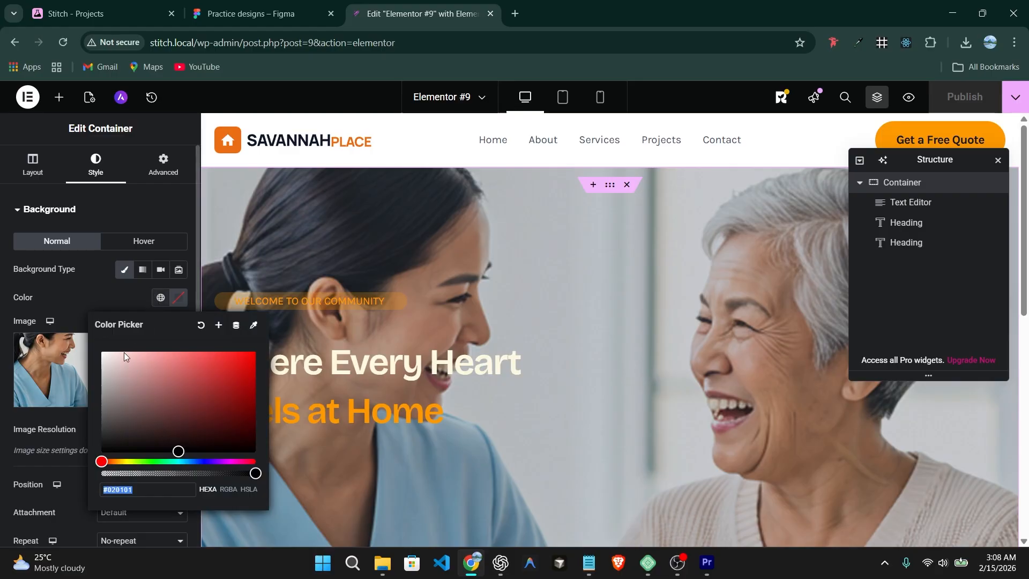
click(159, 298)
scroll(126, 332, down, 4)
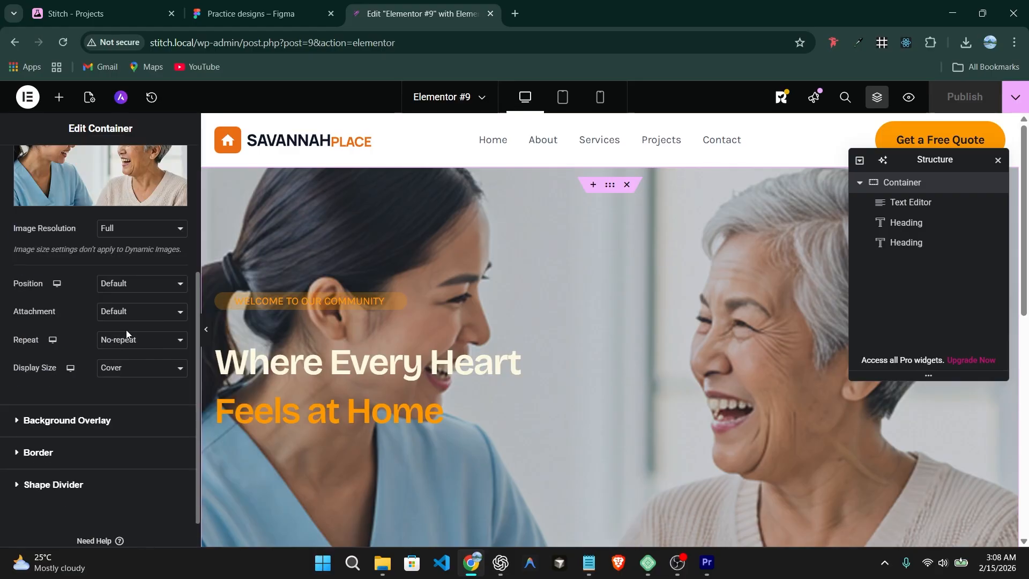
click(86, 420)
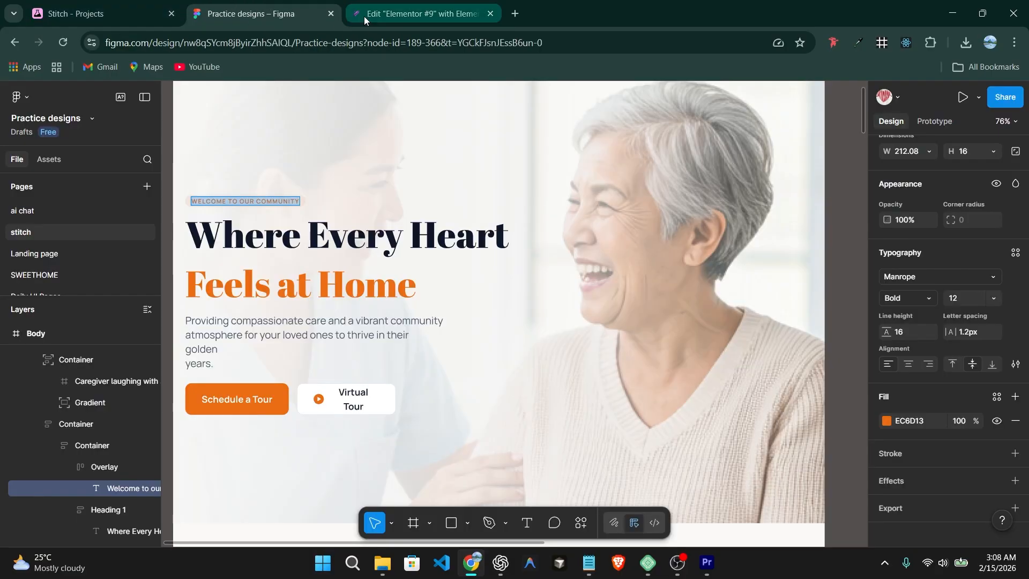
click(383, 11)
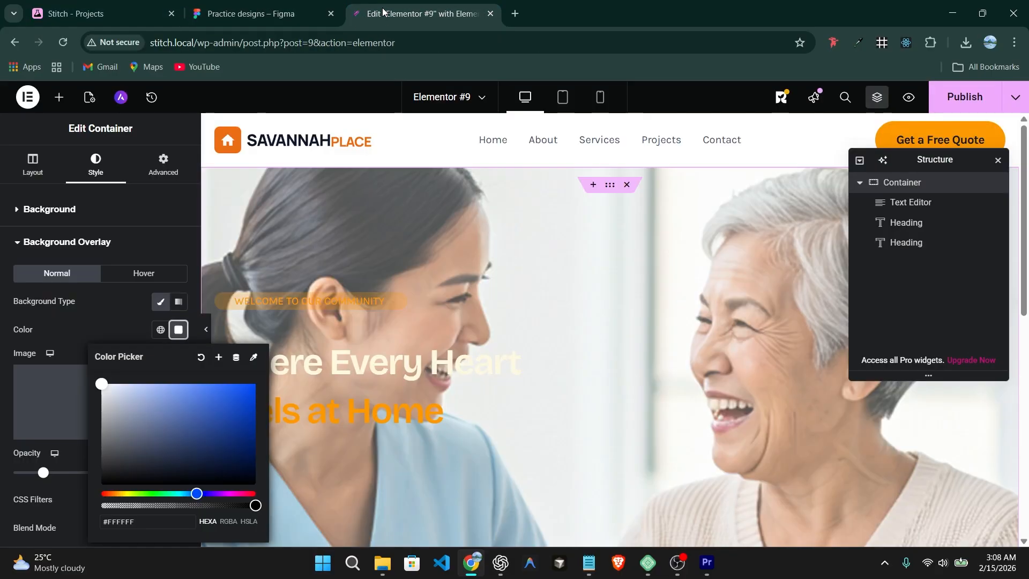
Change the text color of the "Where Every Heart" heading to near-black
click(317, 374)
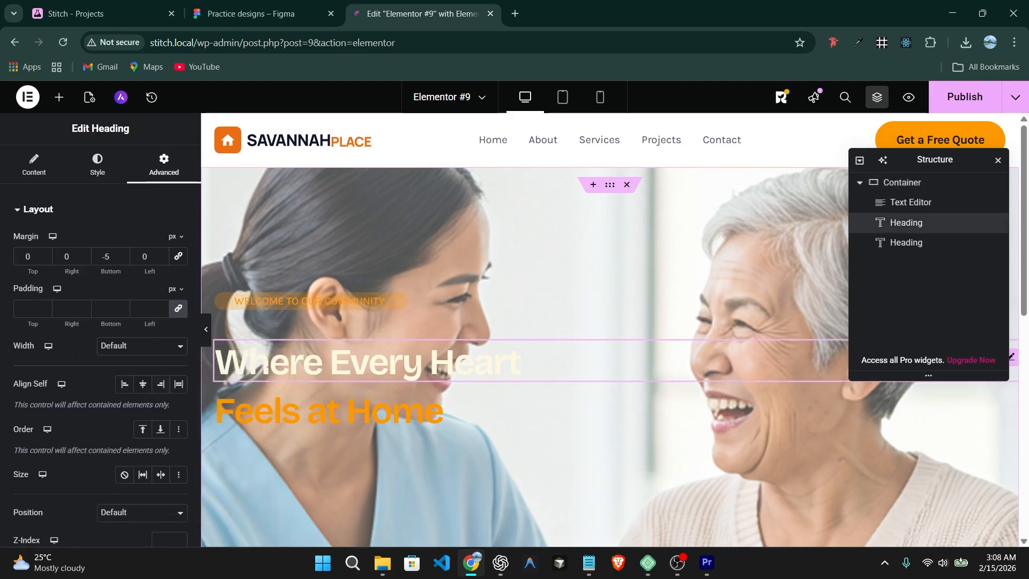
double_click(268, 366)
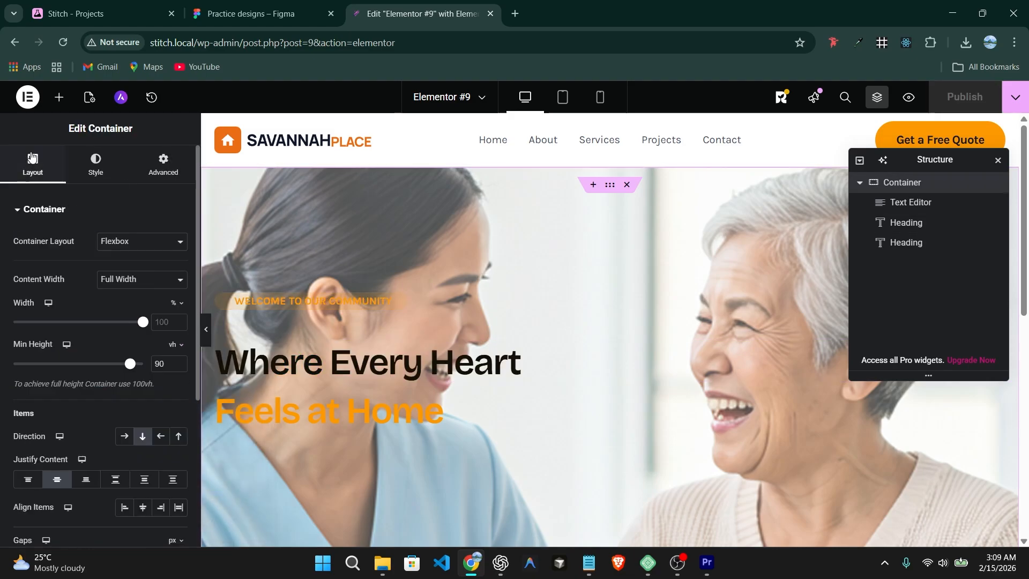
Set the hero container's column and row gaps to 0 px and check the spacing on the page
scroll(89, 349, down, 2)
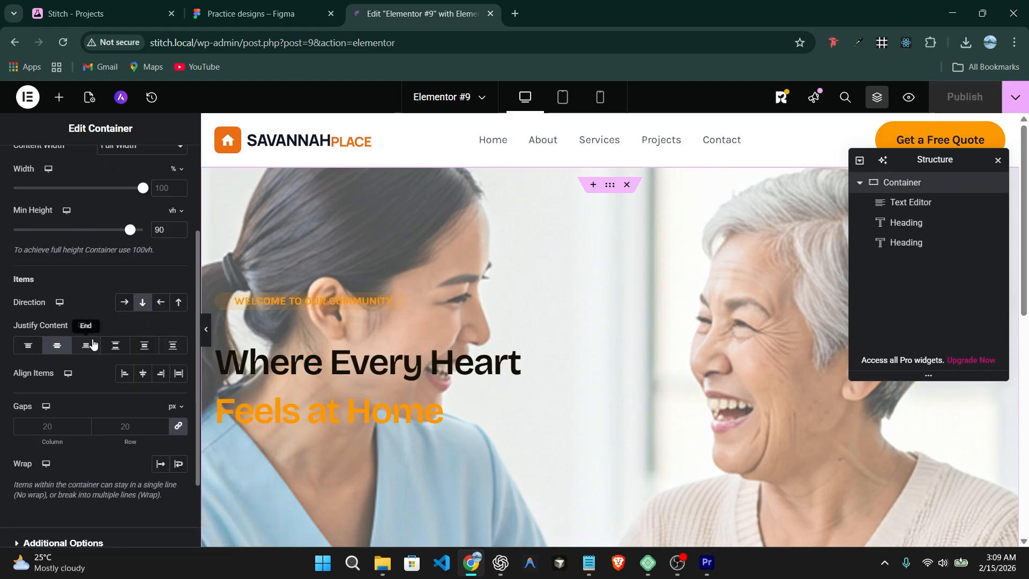
click(180, 427)
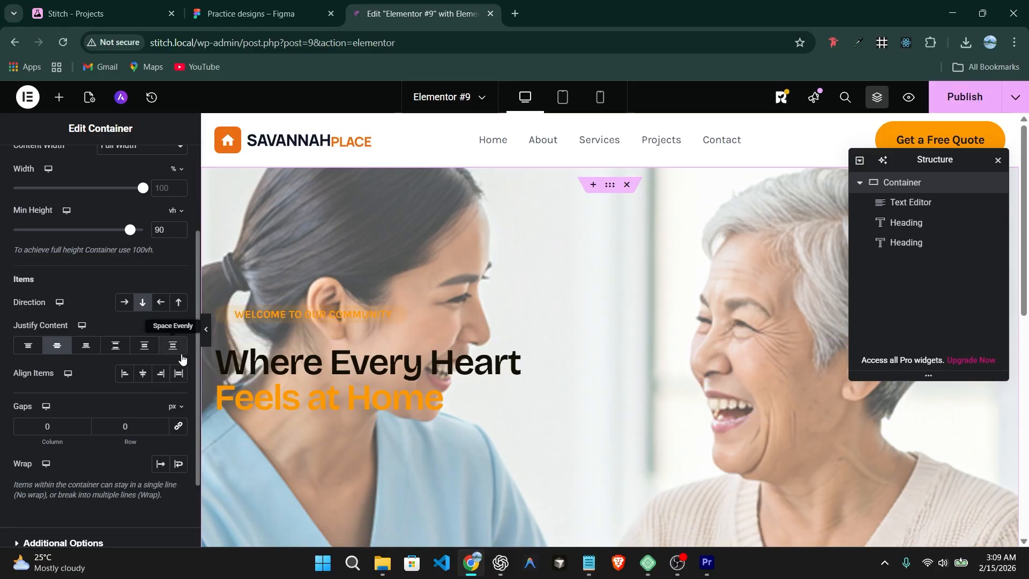
scroll(352, 389, down, 3)
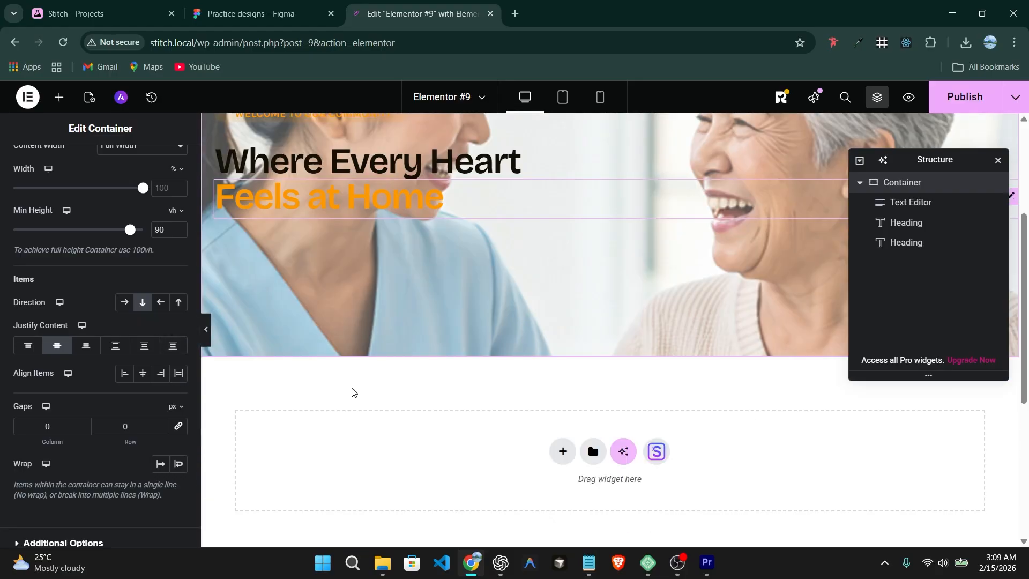
scroll(351, 388, up, 3)
scroll(352, 388, down, 2)
Compare the hero section with the Figma design and copy the full paragraph text below the "Feels at Home" heading
key(ctrl+shift+Tab)
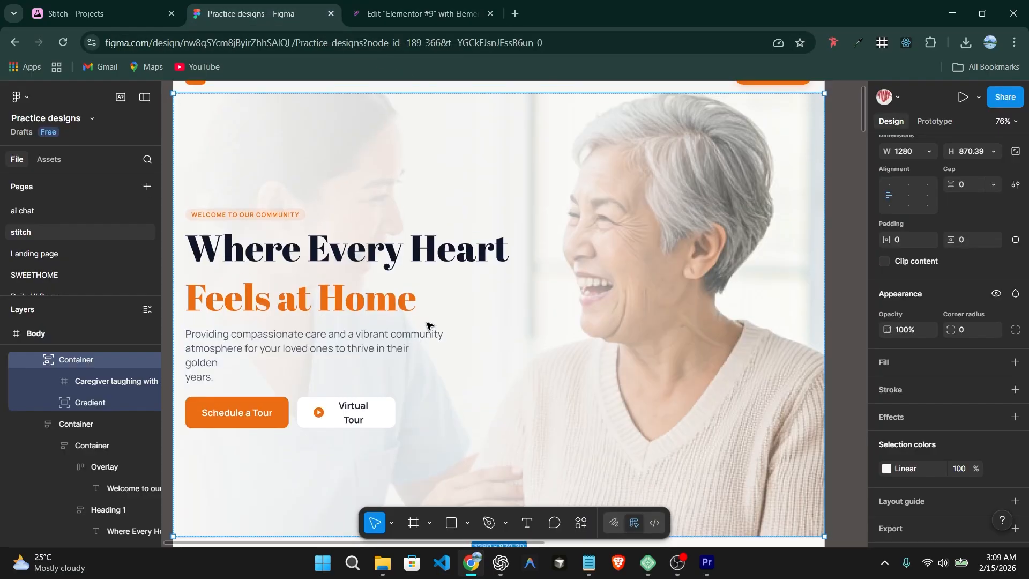
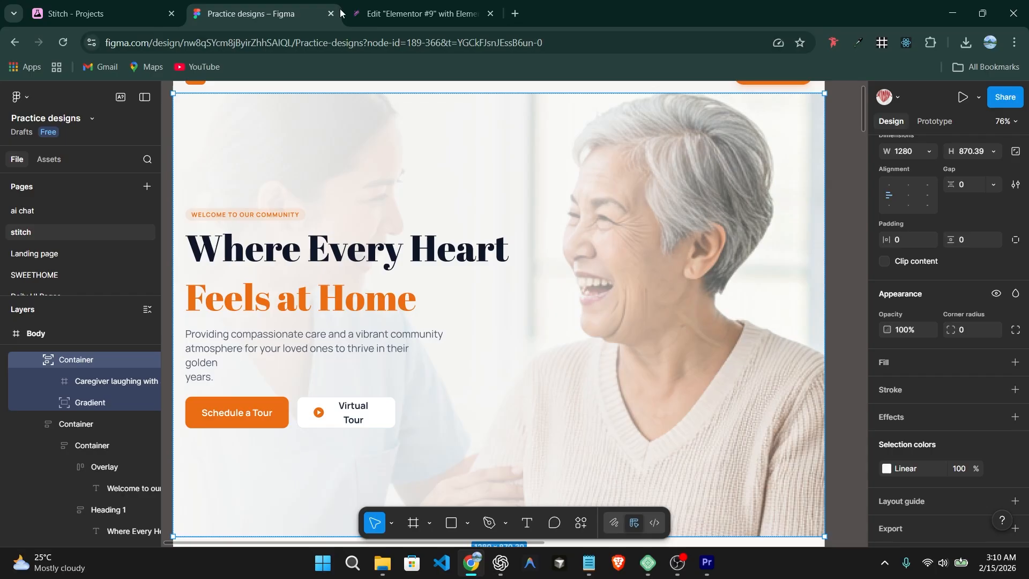
click(381, 13)
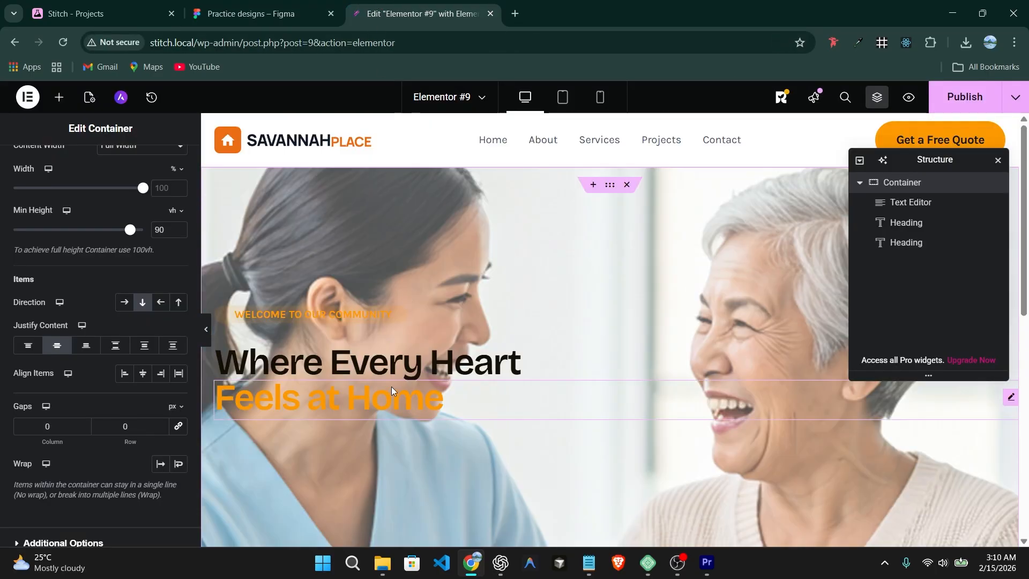
click(252, 13)
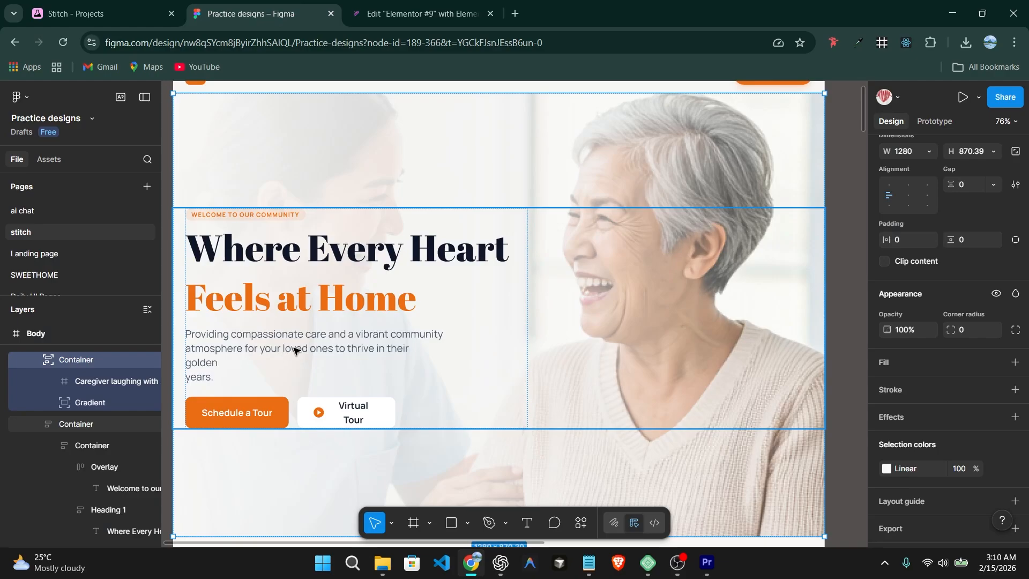
click(251, 350)
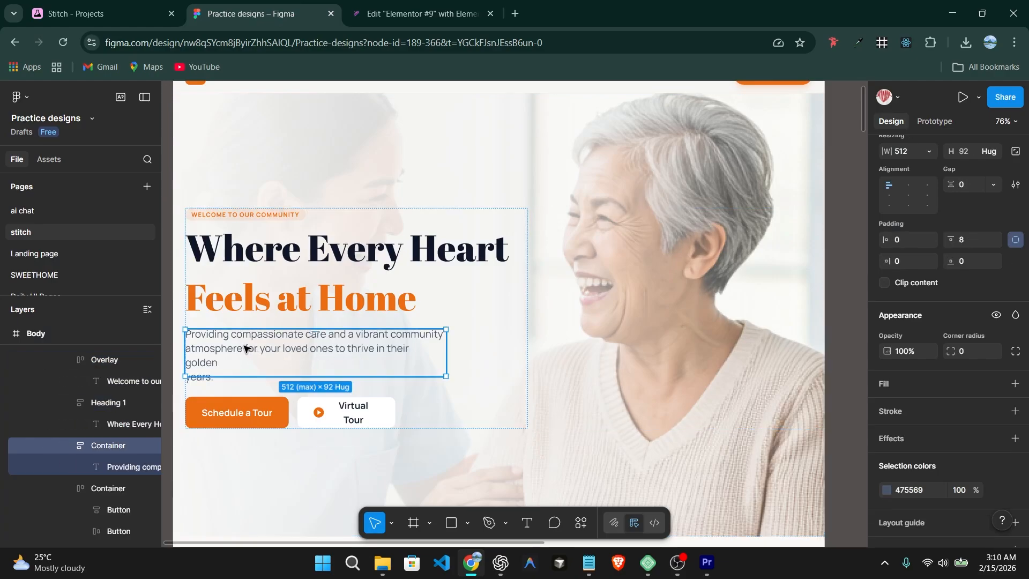
triple_click(245, 348)
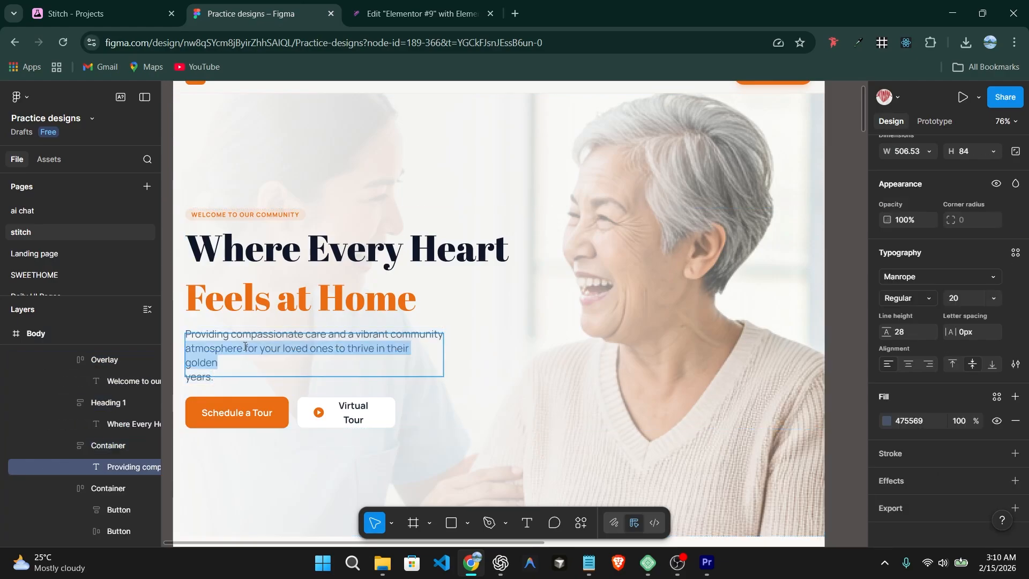
key(ctrl+a)
Add a text widget below "Feels at Home" reading "Providing compassionate care and a vibrant community atmosphere for your loved ones to thrive in their golden years."
click(421, 13)
click(59, 97)
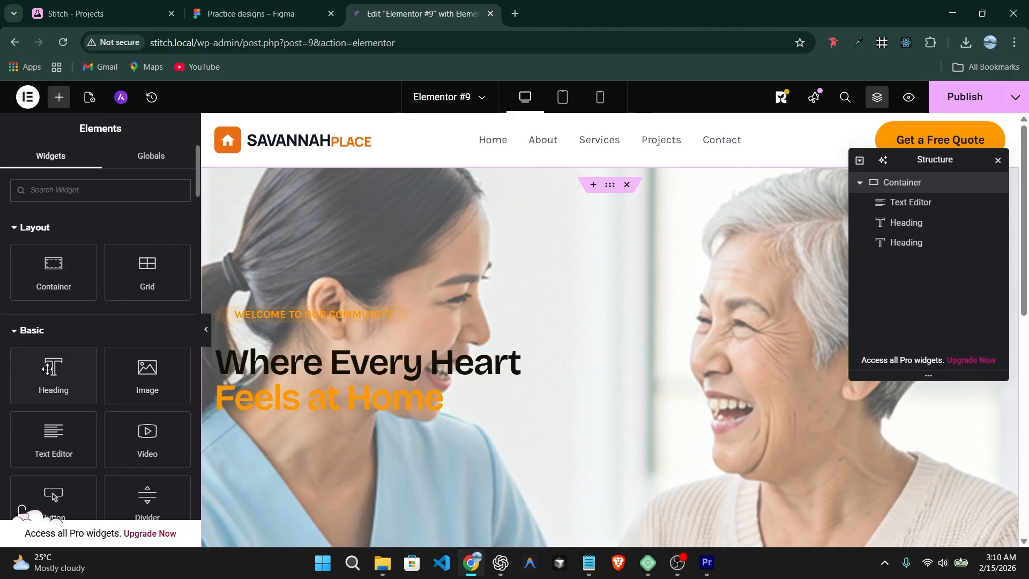
scroll(53, 423, down, 1)
drag(54, 375, 346, 417)
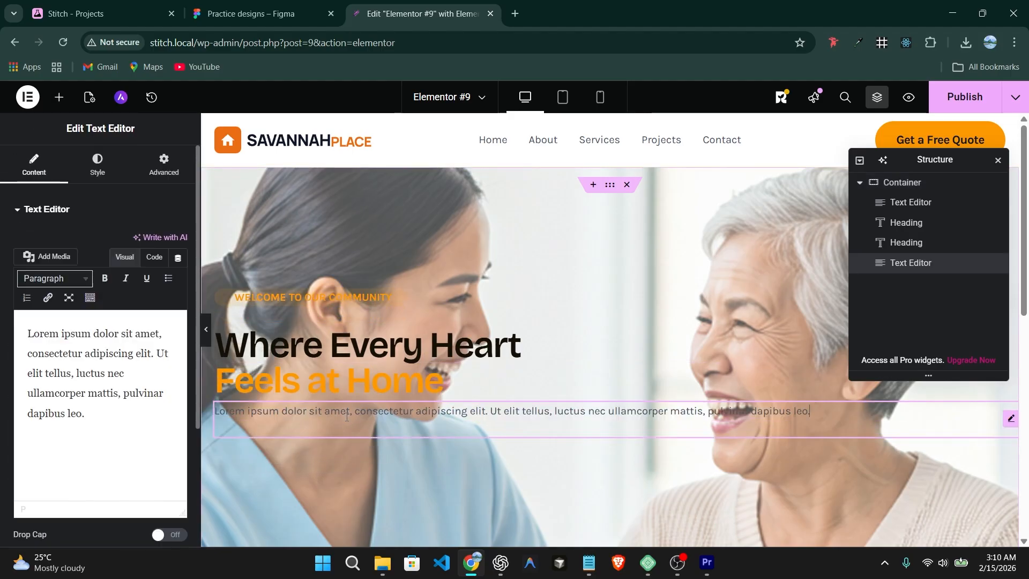
click(115, 360)
key(ctrl+a)
text(Providing compassionate care and a vibrant community atmosphere for your loved ones to thrive in their golden years.)
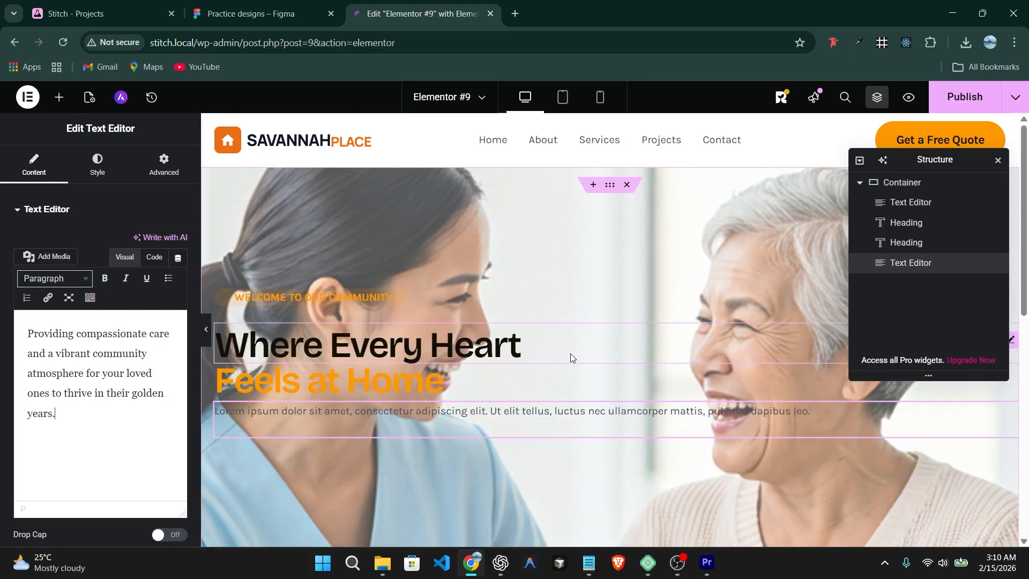
Switch the new hero paragraph to a custom width of 52%
click(164, 165)
click(141, 346)
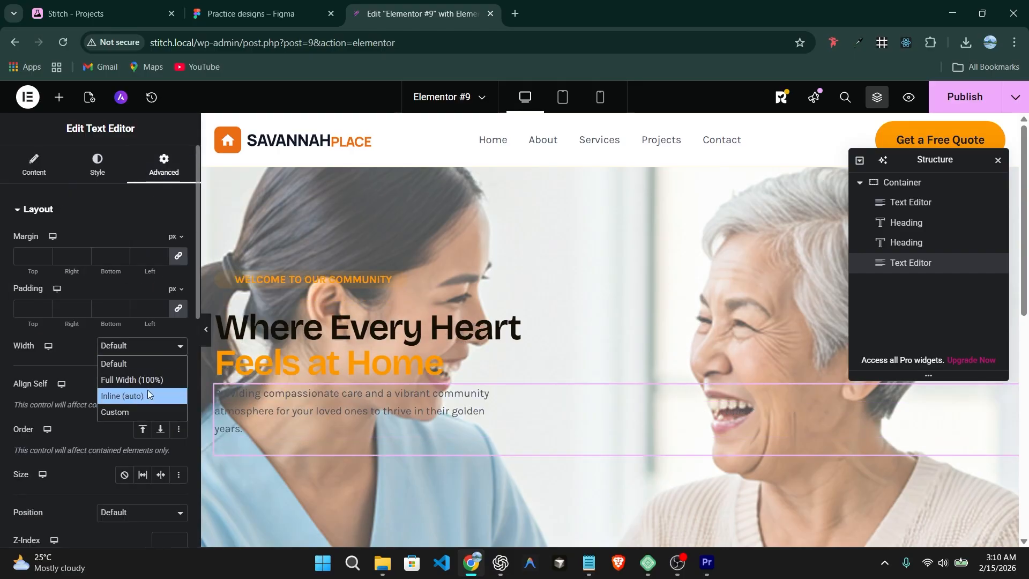
click(143, 406)
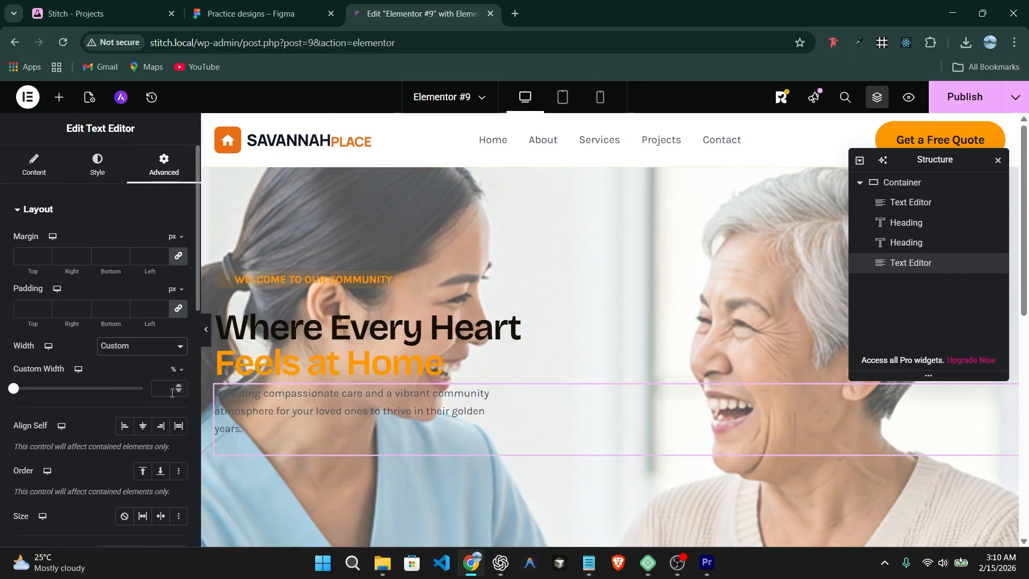
drag(20, 390, 86, 401)
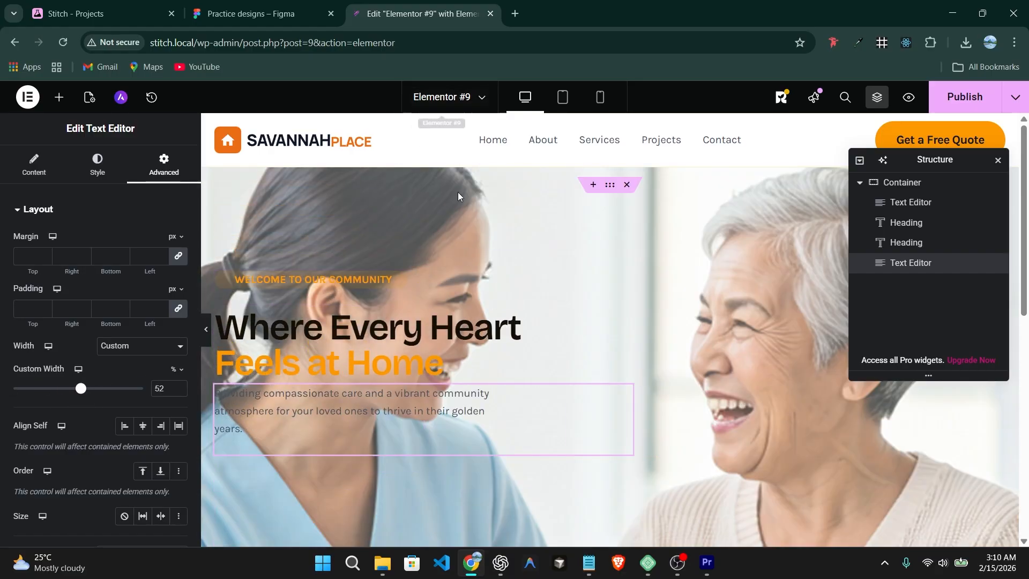
Check the paragraph in the Figma design and set the Elementor paragraph's text color to the global Theme Color 3 (#0F172A)
click(252, 13)
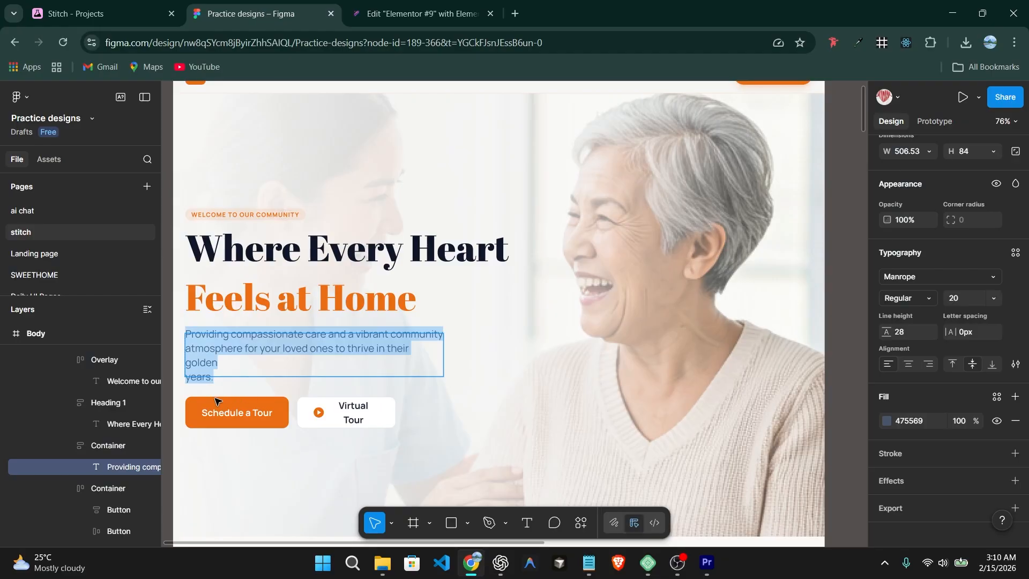
click(422, 13)
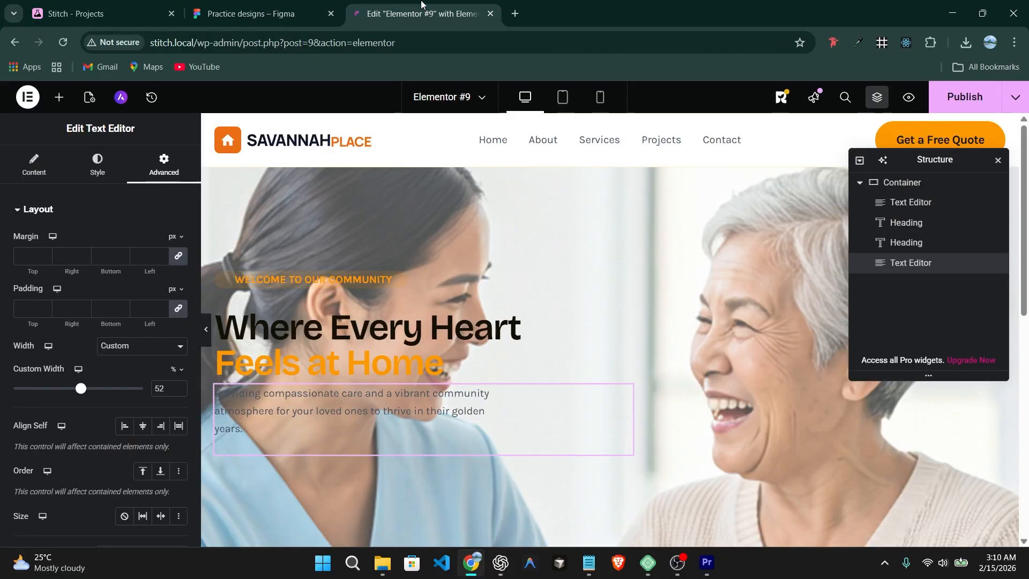
click(159, 415)
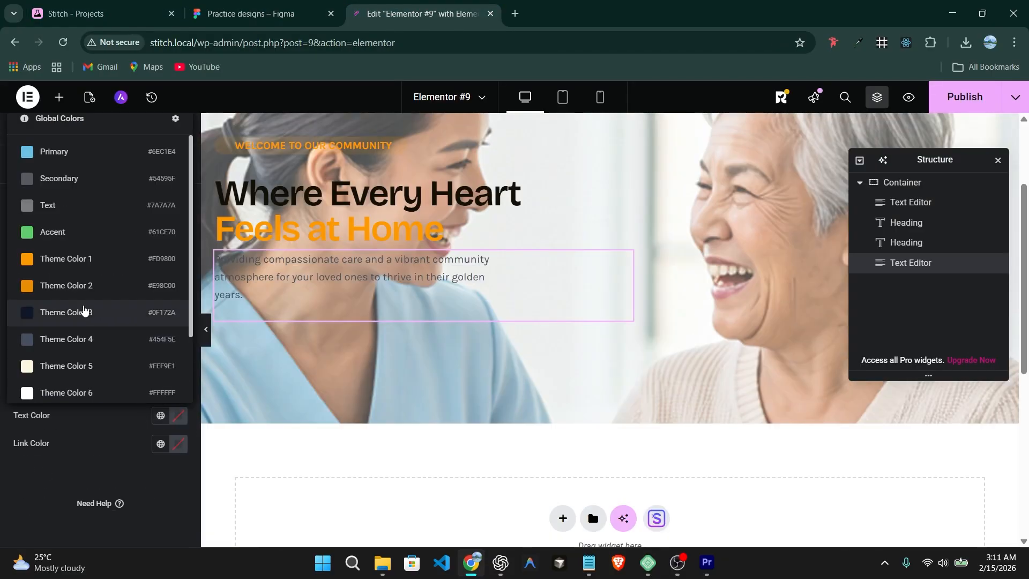
click(83, 311)
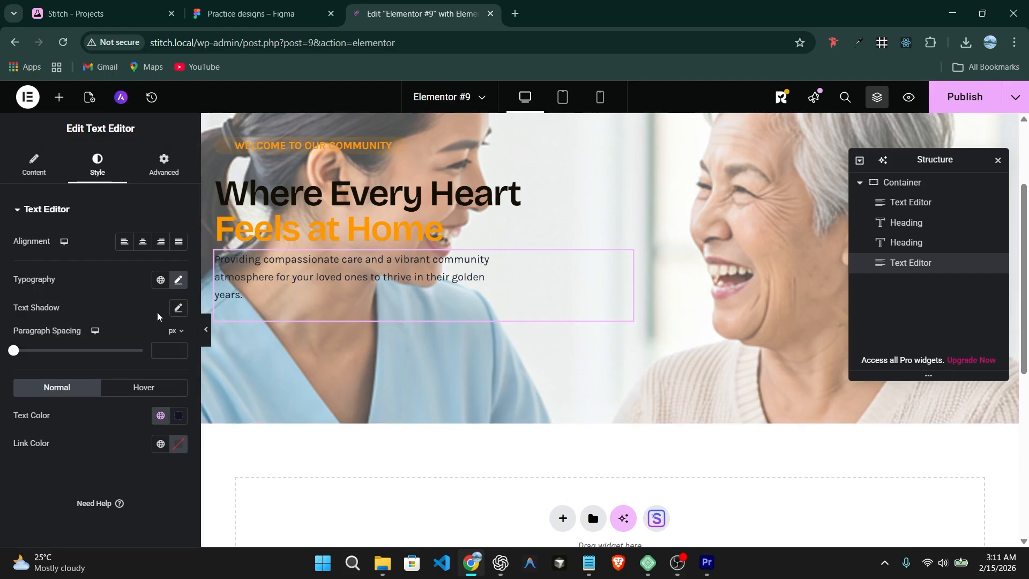
Set the hero paragraph's line height to 21 px and compare it with the Figma design
click(179, 280)
scroll(157, 444, down, 2)
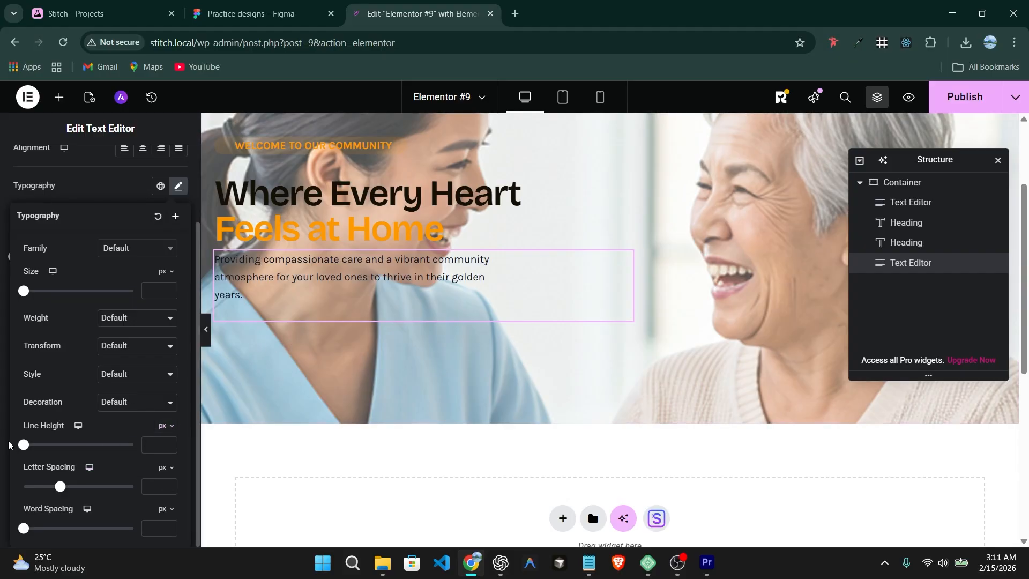
drag(24, 445, 46, 450)
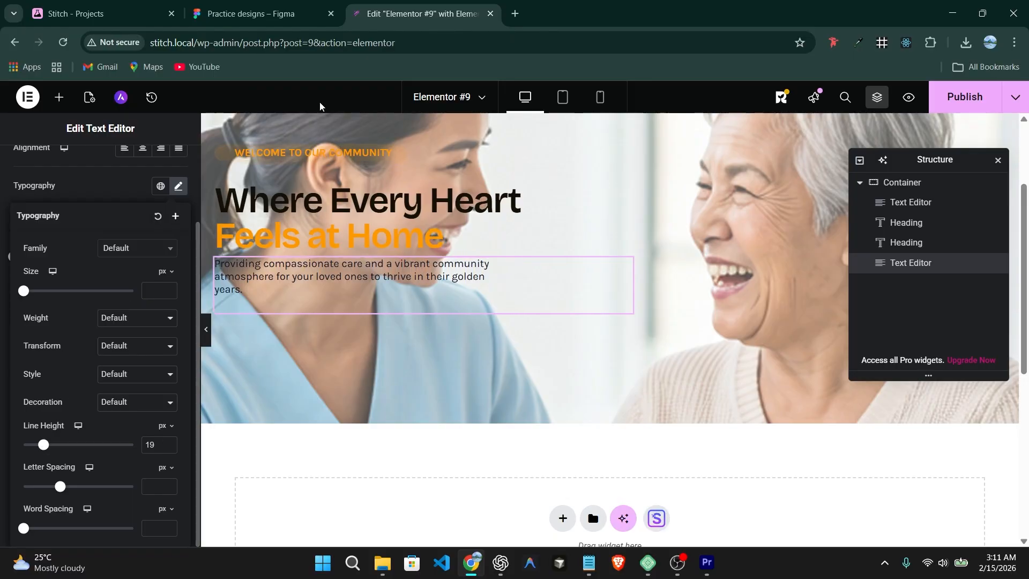
click(262, 13)
click(421, 14)
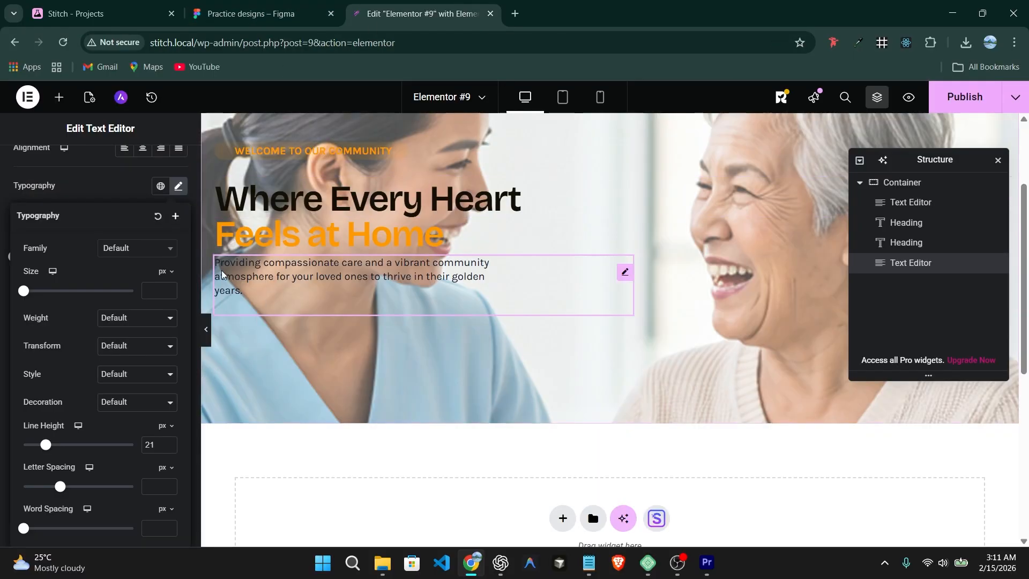
Find the Button widget and add it below the paragraph in the hero container
click(60, 98)
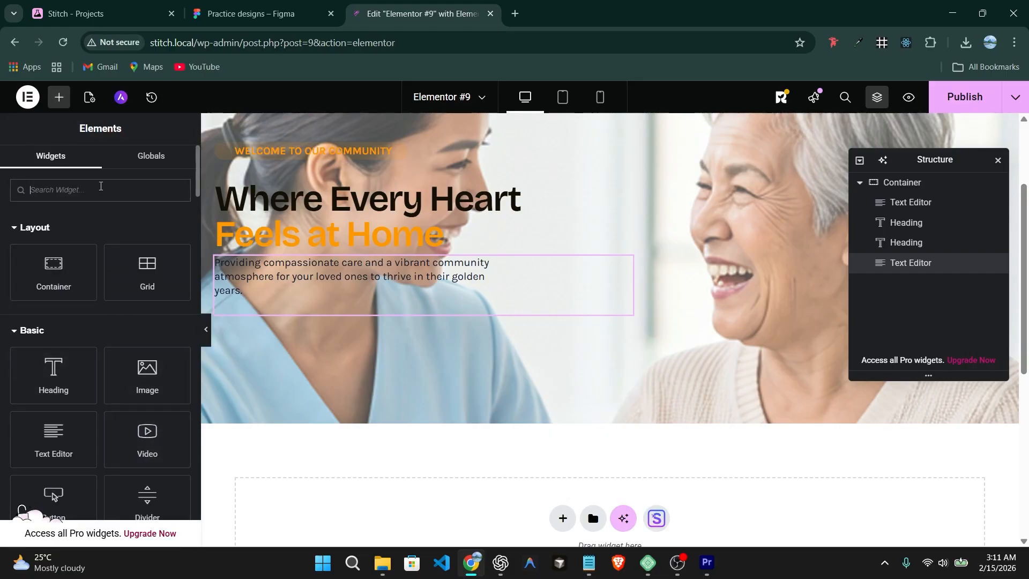
click(100, 186)
text(butt)
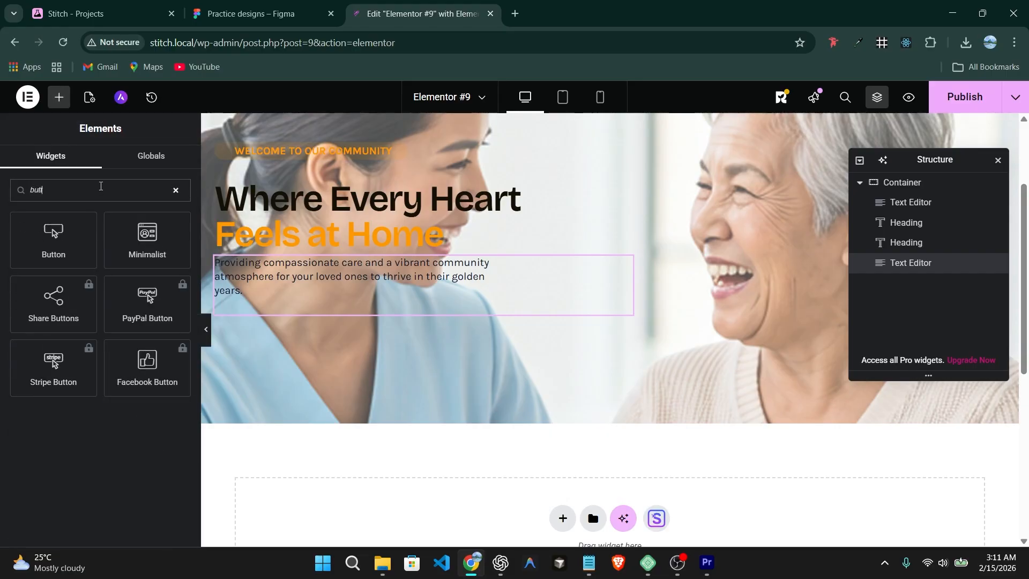
drag(52, 235, 445, 311)
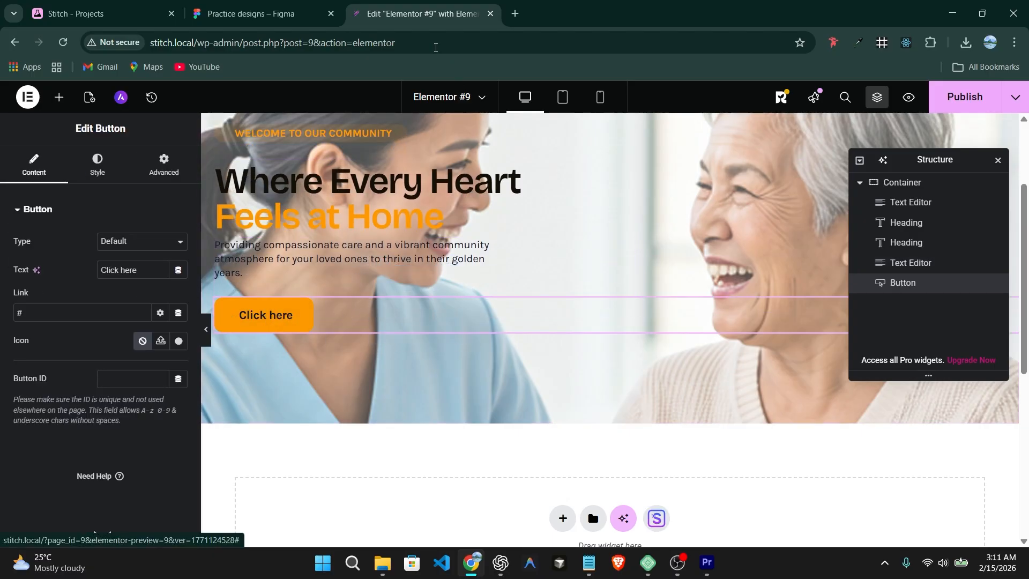
Check the first hero button in the Figma design and set the Elementor button's text to "Schedule a Tour"
click(267, 13)
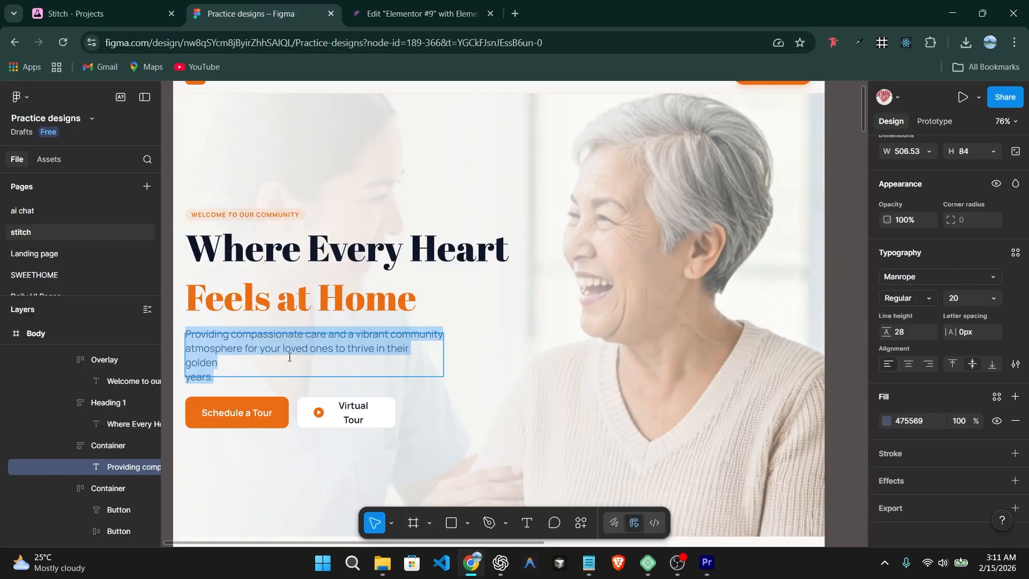
click(237, 419)
click(424, 14)
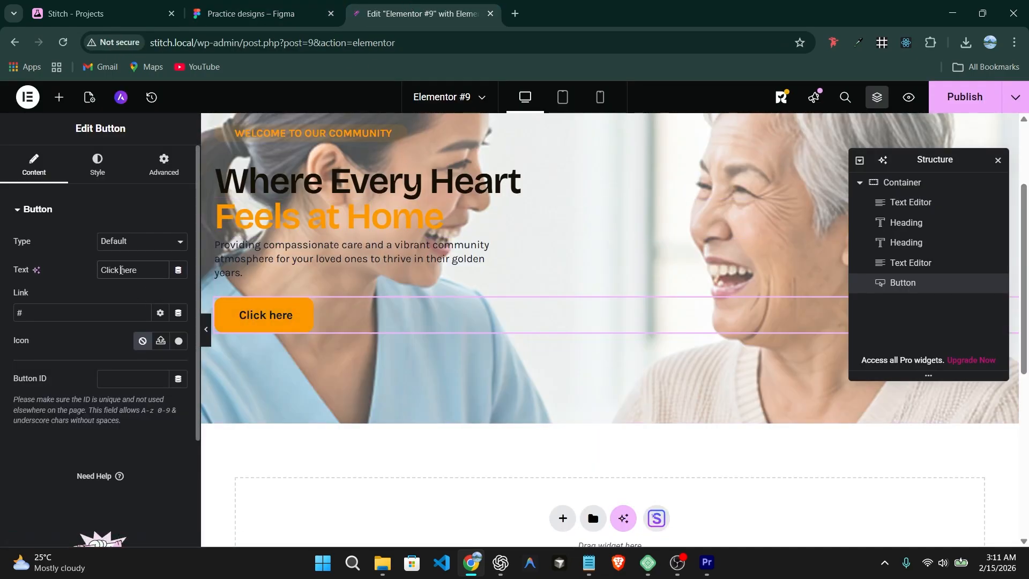
text(Schedule a Tour)
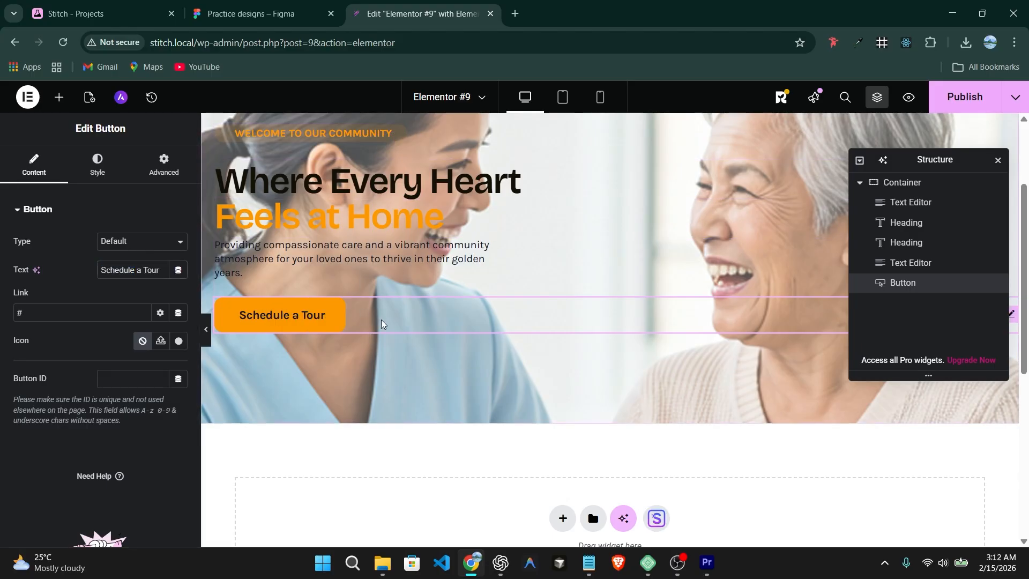
Try to place a second Button beside "Schedule a Tour", and delete the existing button from the hero container
click(59, 97)
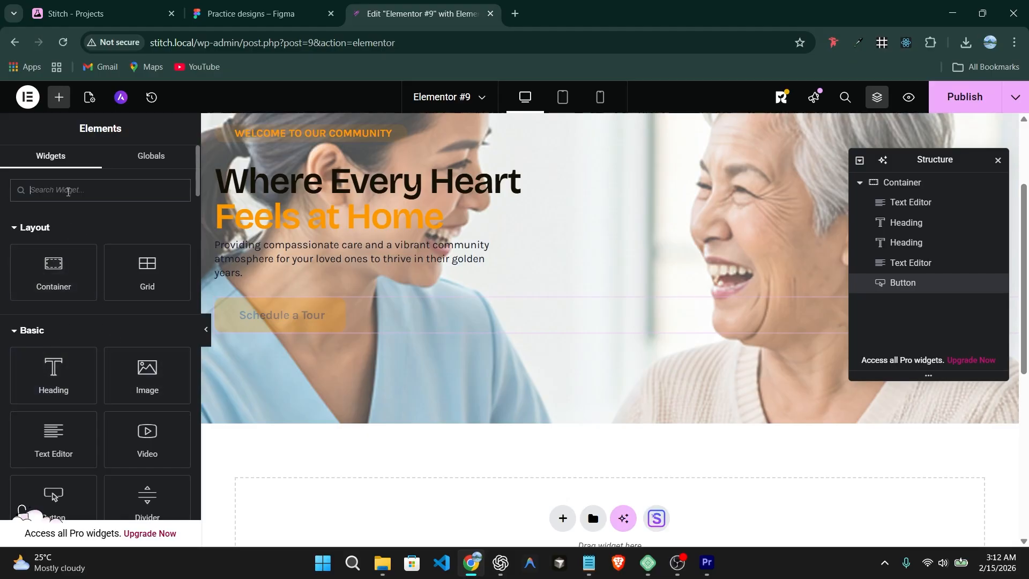
text(butt)
drag(56, 235, 27, 234)
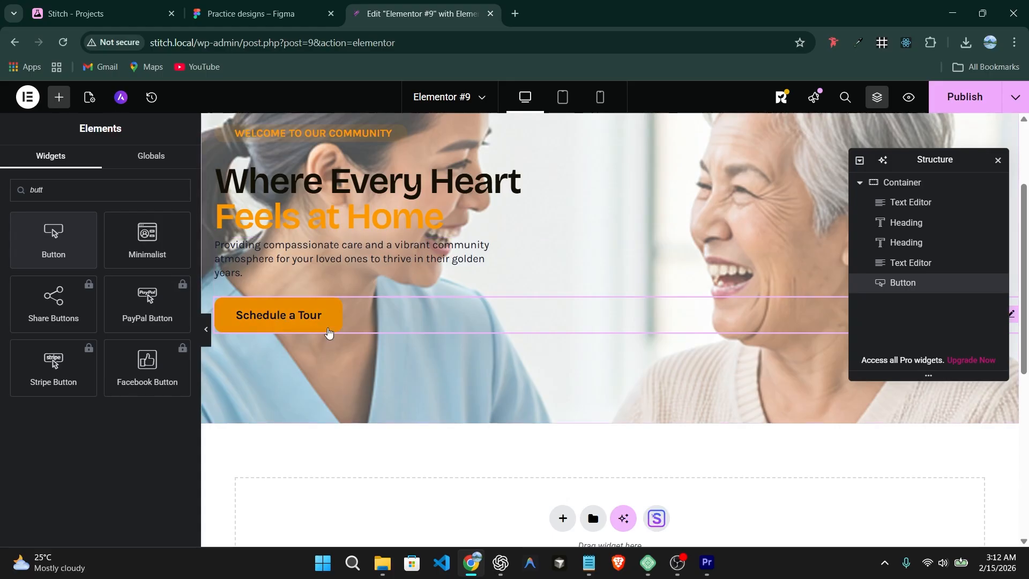
right_click(328, 333)
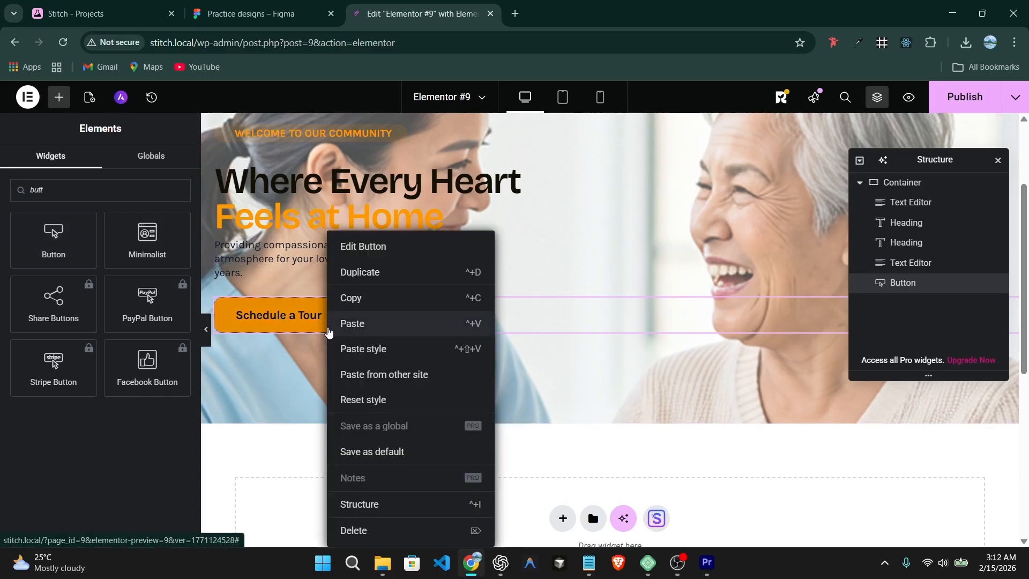
click(389, 536)
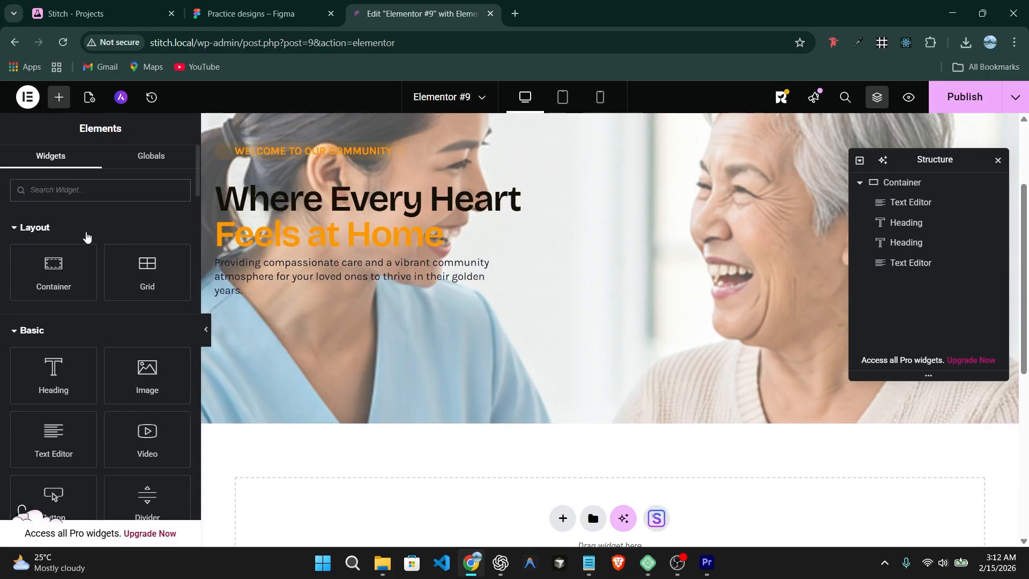
Add a Container below the hero paragraph, with 0 px padding and a horizontal row direction
drag(54, 270, 284, 300)
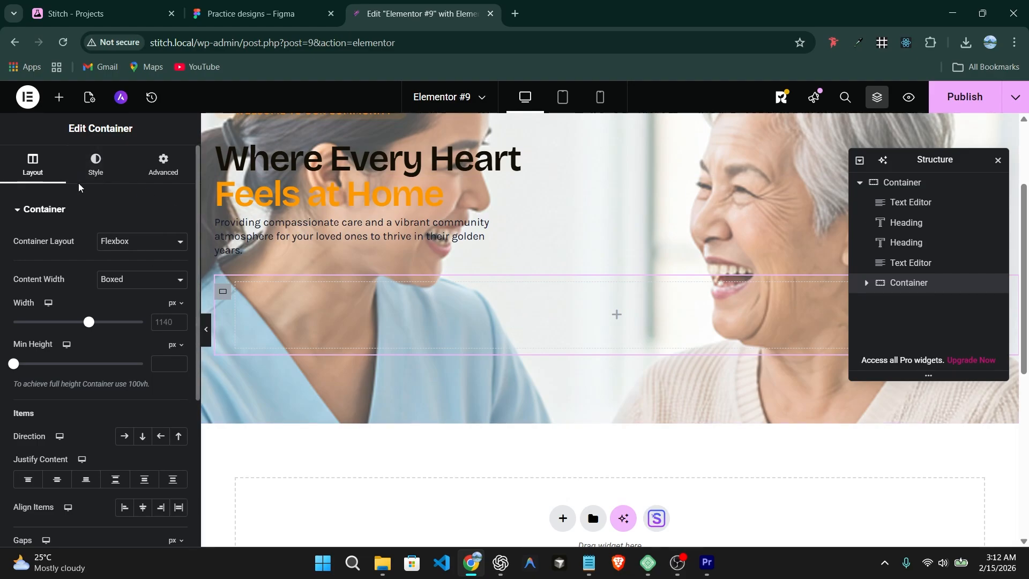
click(156, 166)
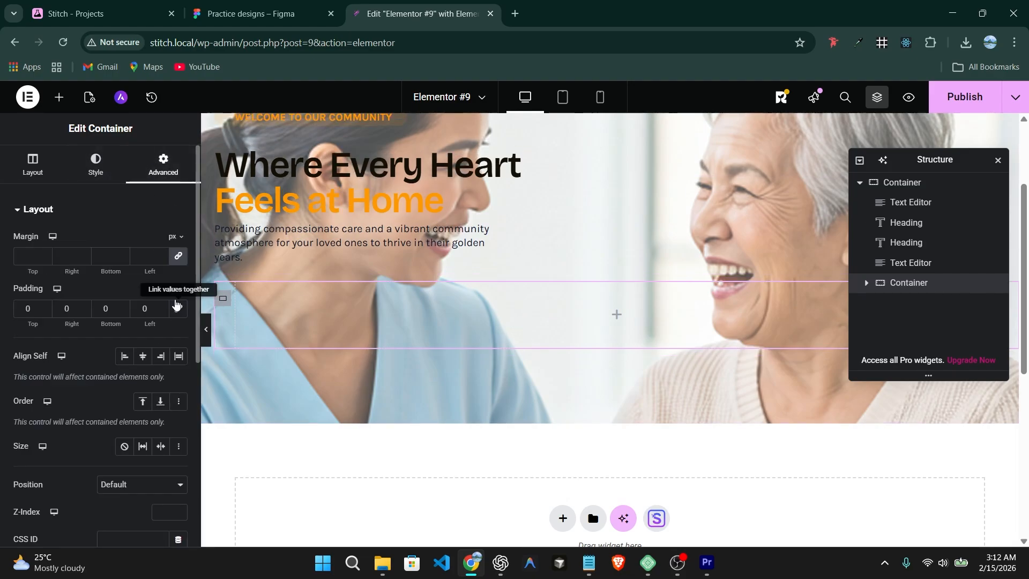
click(30, 162)
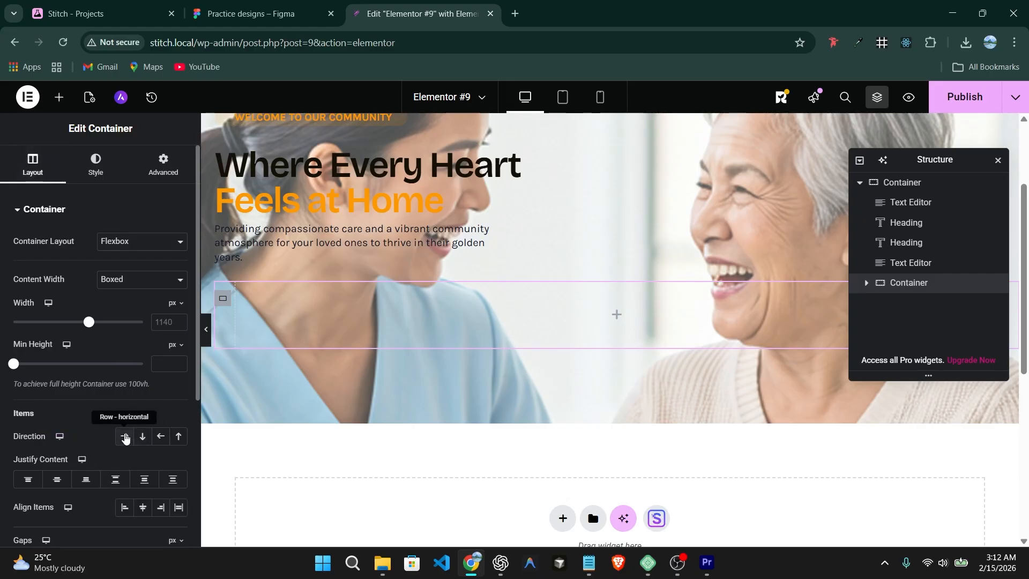
click(125, 437)
scroll(320, 367, up, 3)
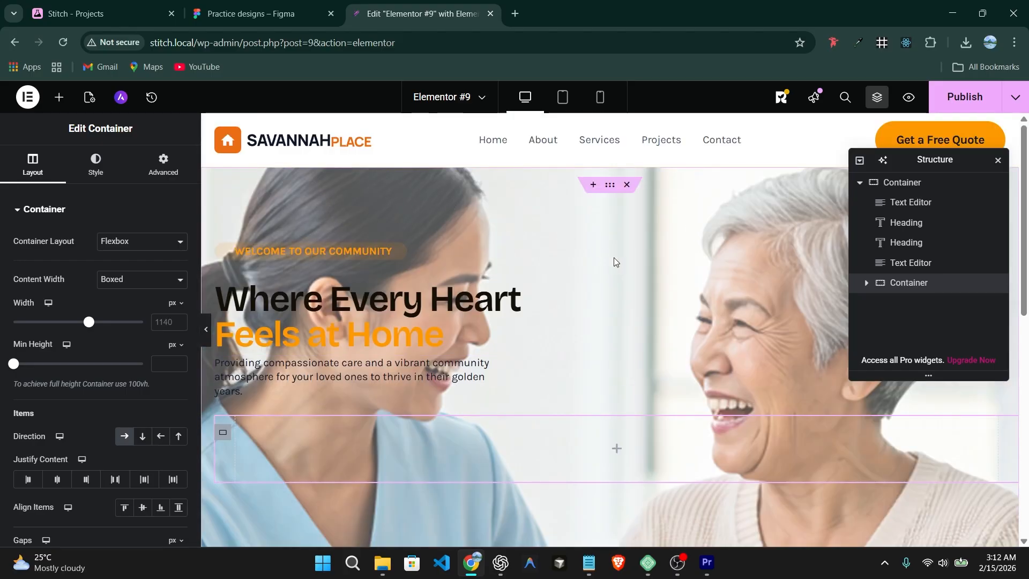
Set the nested container's margin to 0 px on all sides
click(938, 187)
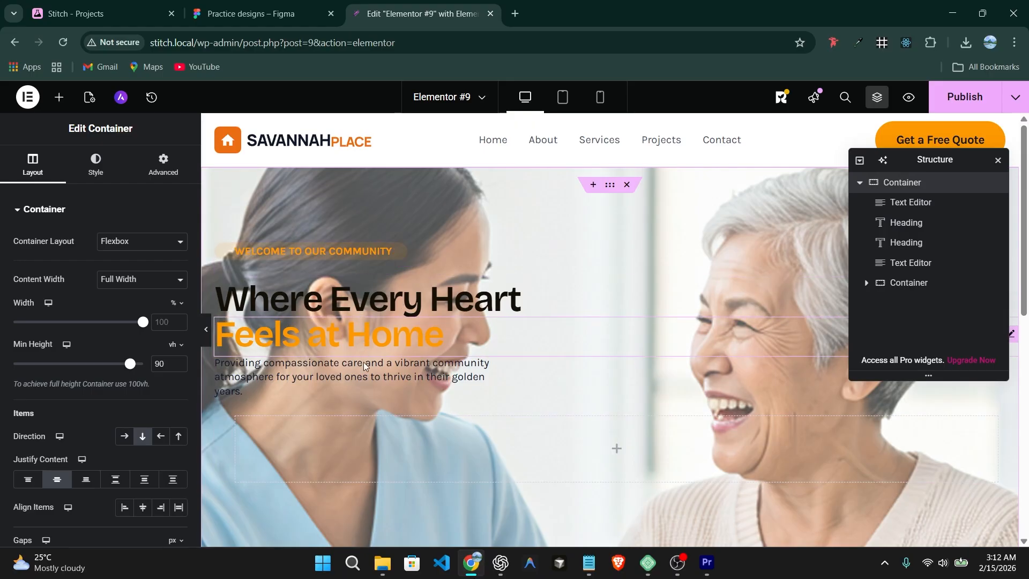
click(917, 292)
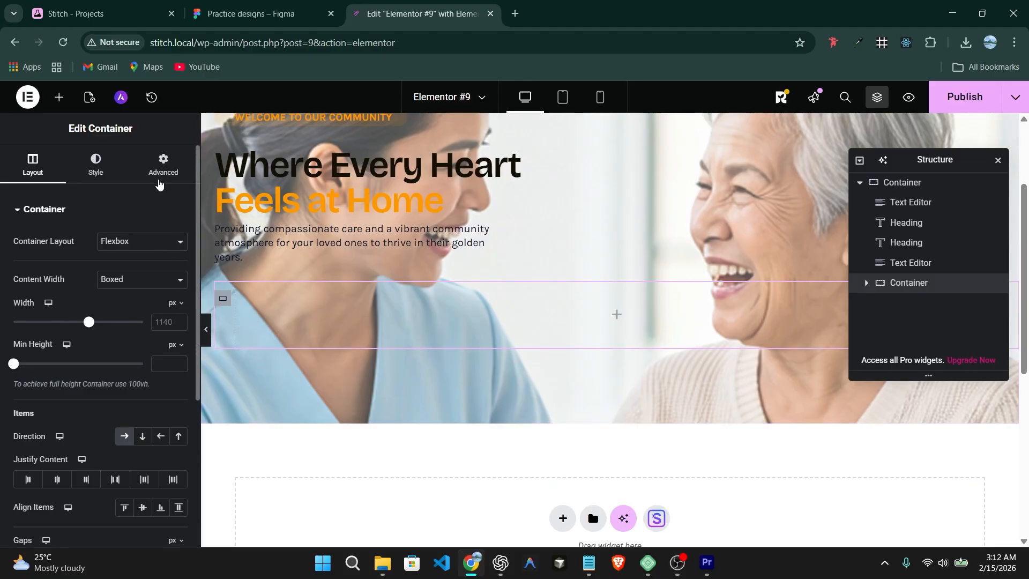
click(163, 164)
click(178, 309)
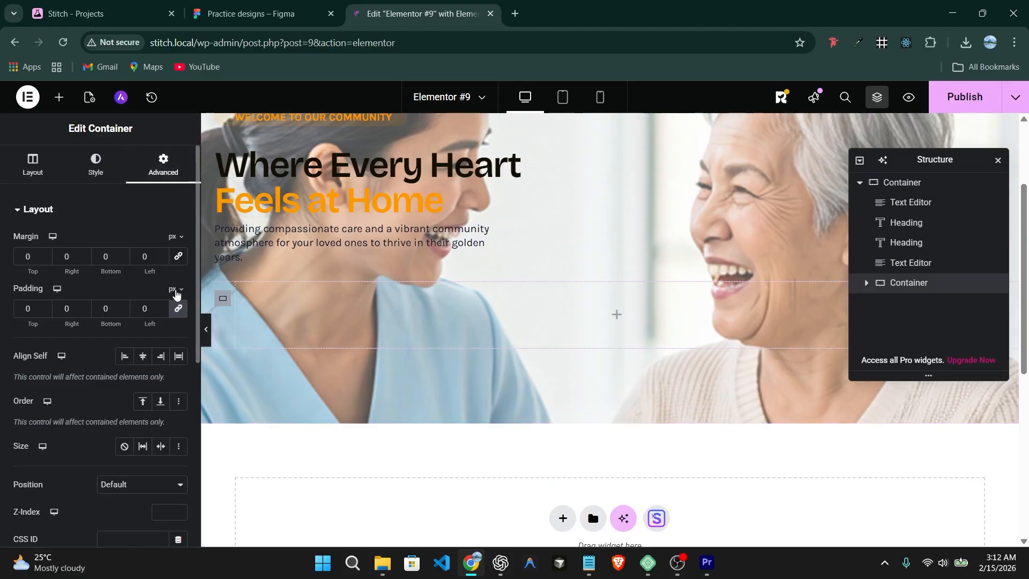
click(179, 257)
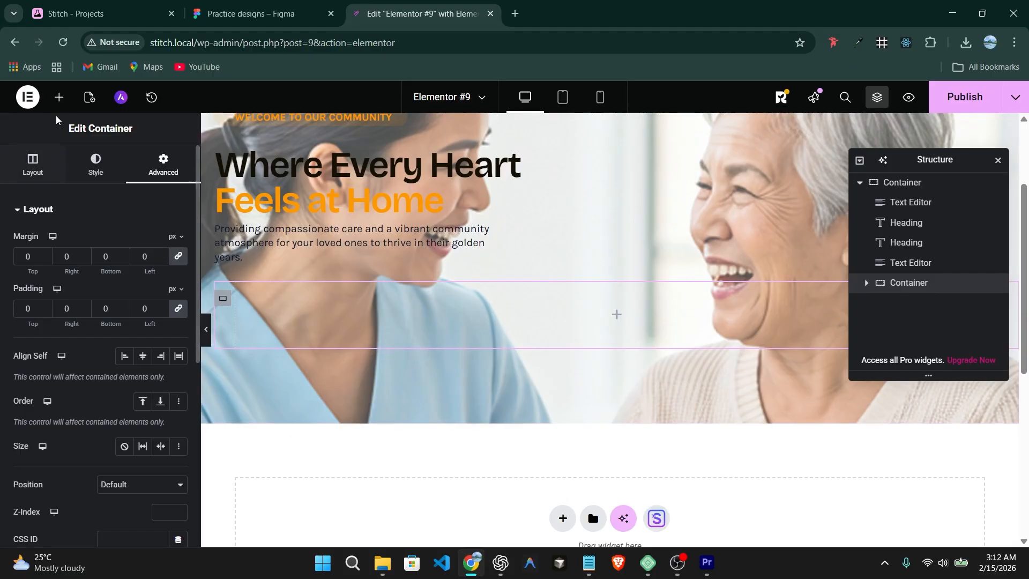
Find the Button widget and add it inside the nested container below the hero paragraph
click(59, 97)
click(98, 191)
text(butt)
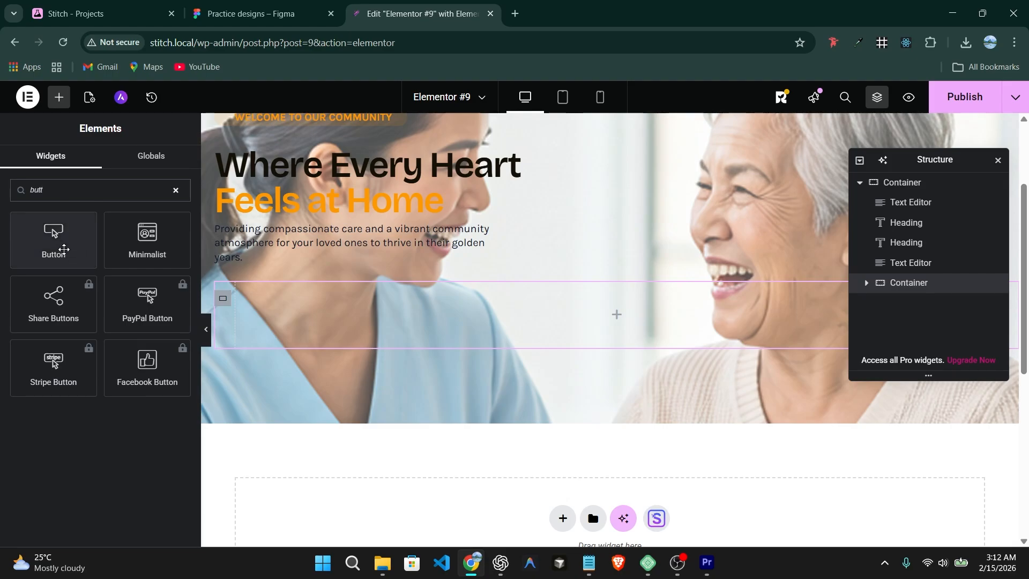
drag(54, 236, 360, 317)
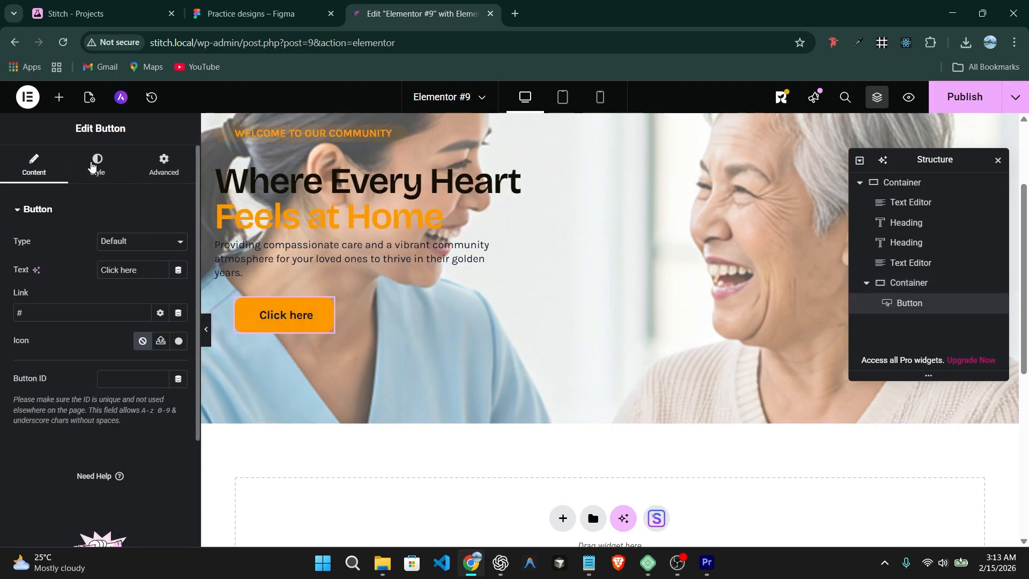
Add a second Button widget next to the first one in the hero section
click(59, 97)
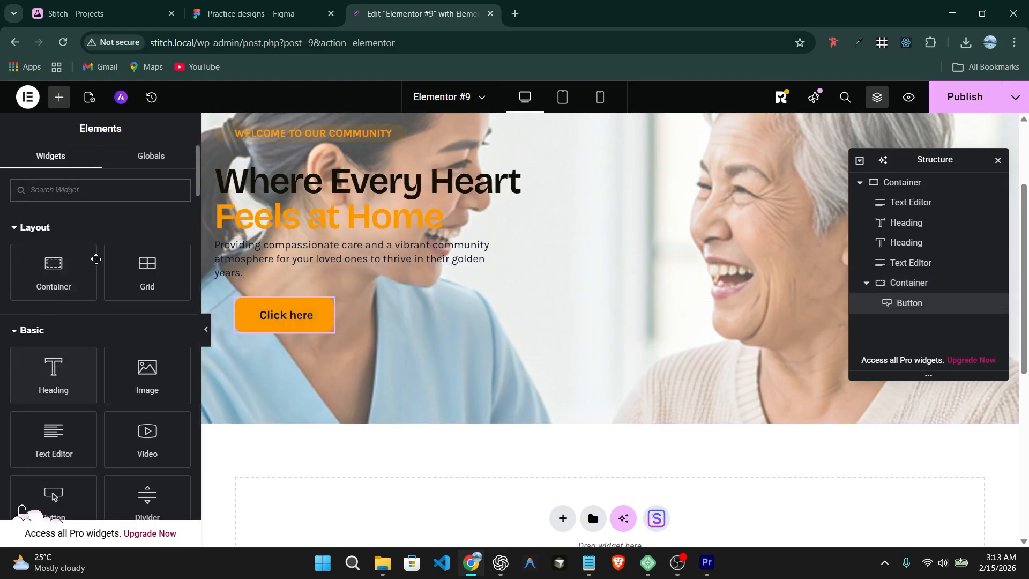
click(107, 197)
text(butt)
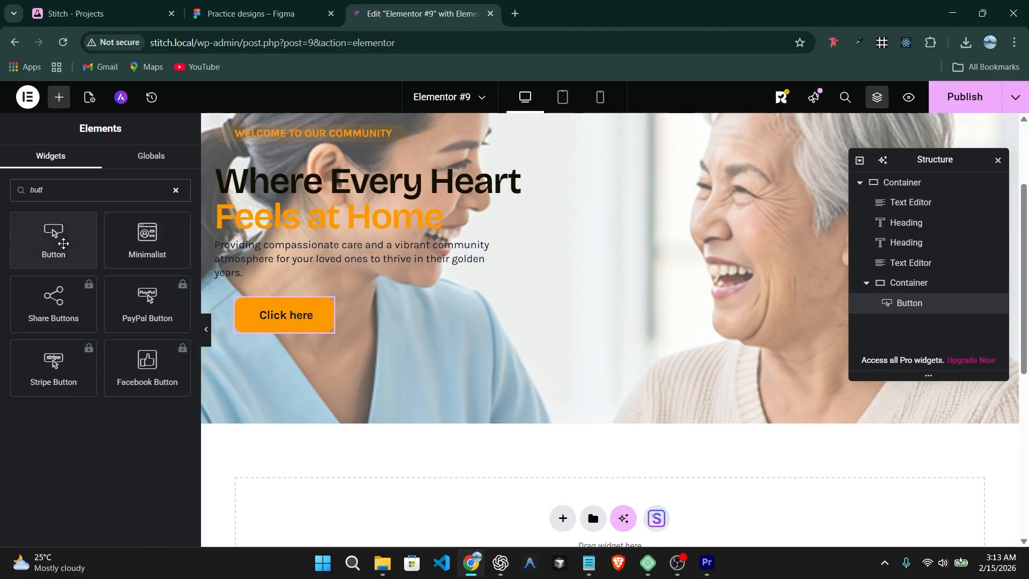
drag(63, 243, 300, 328)
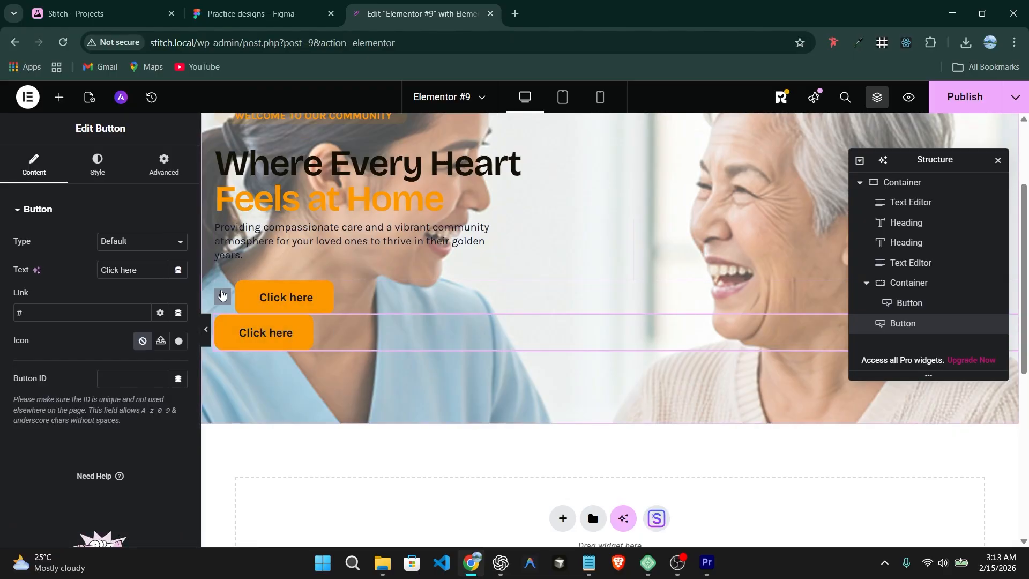
Move the second button into the nested container and label the two buttons "Schedule a Tour" and "Virtual Tour"
click(222, 296)
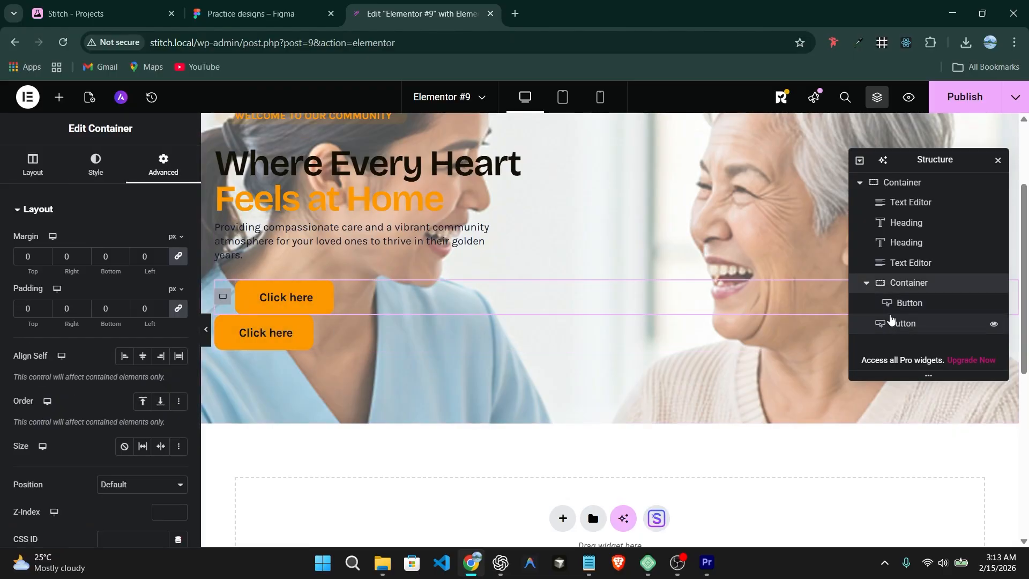
click(910, 321)
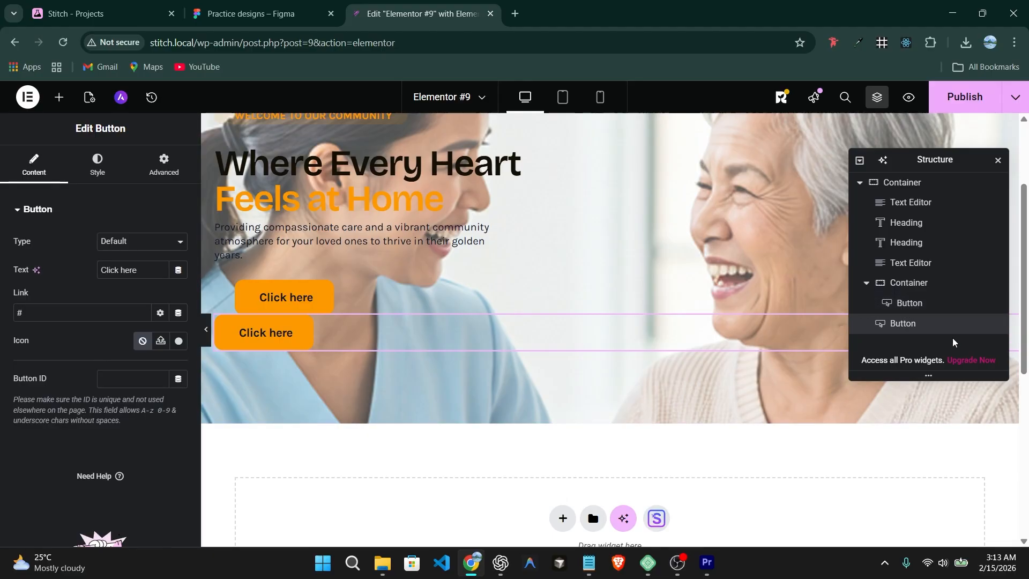
drag(900, 320, 934, 301)
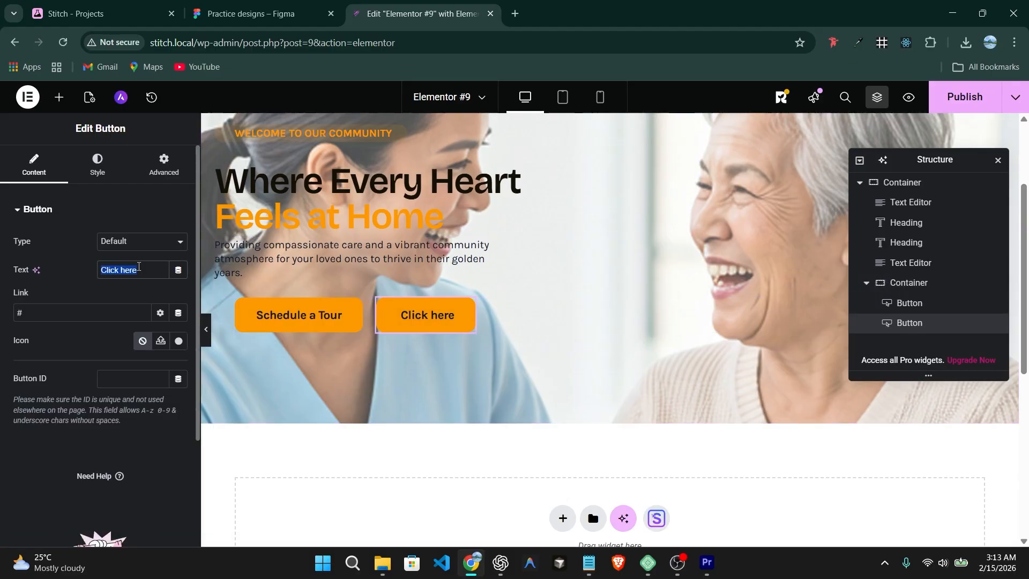
text(Virtual Tour)
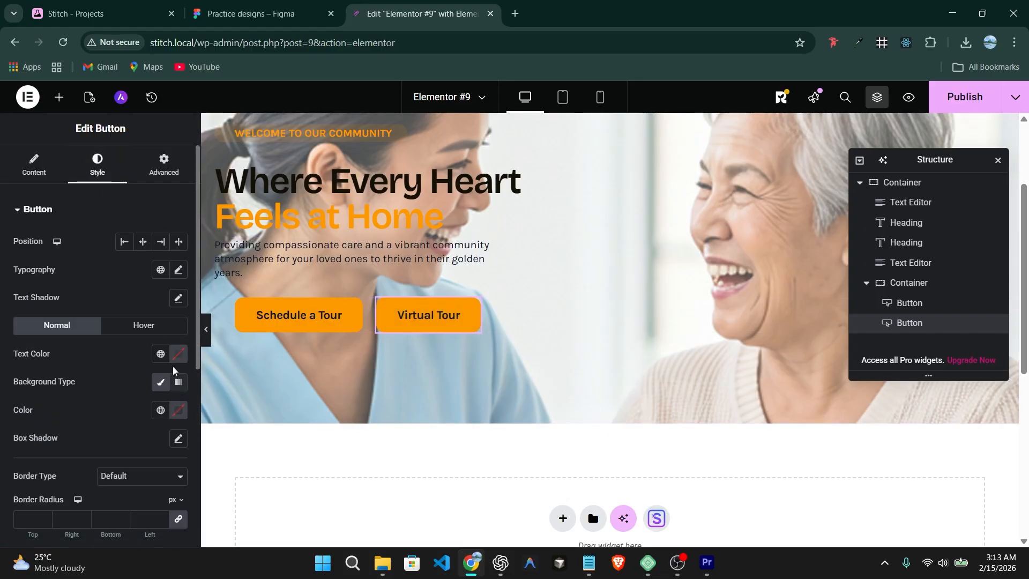
Set the Virtual Tour button's background color to near-white #FFF8F8
click(177, 355)
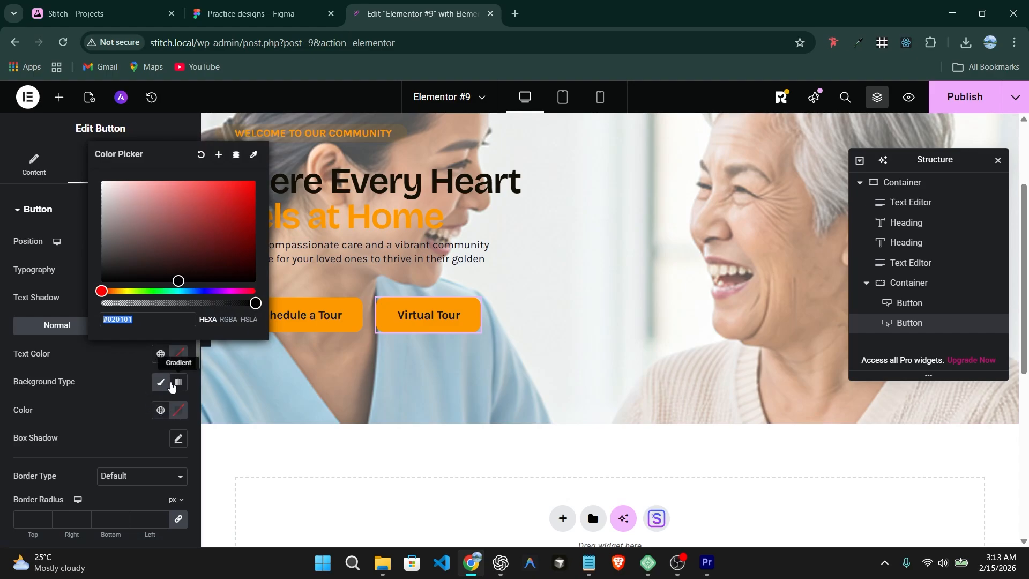
click(160, 383)
click(161, 384)
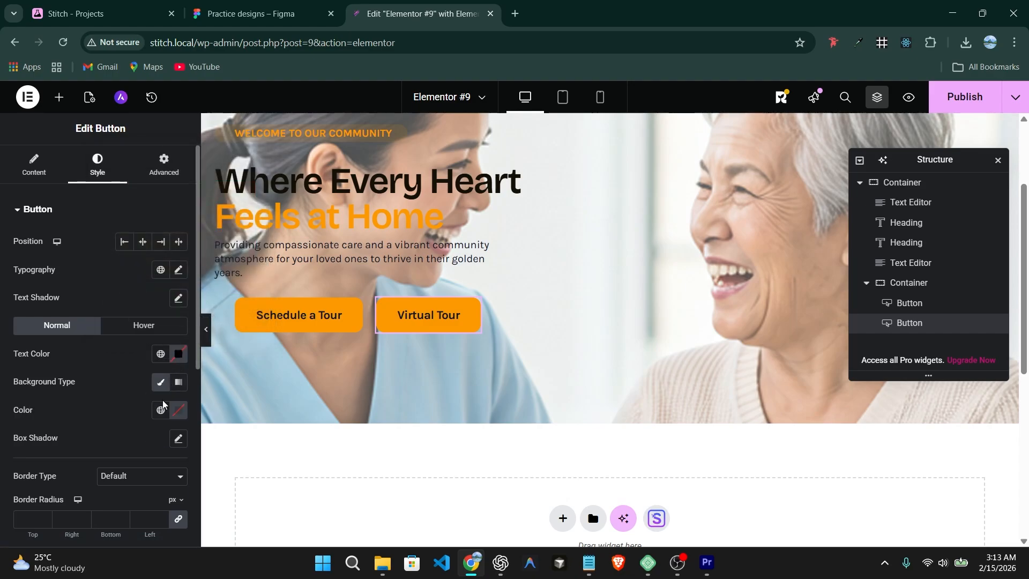
click(159, 382)
click(158, 381)
click(177, 410)
mouse_move(151, 304)
mouse_down()
mouse_move(134, 240)
mouse_move(105, 237)
mouse_up()
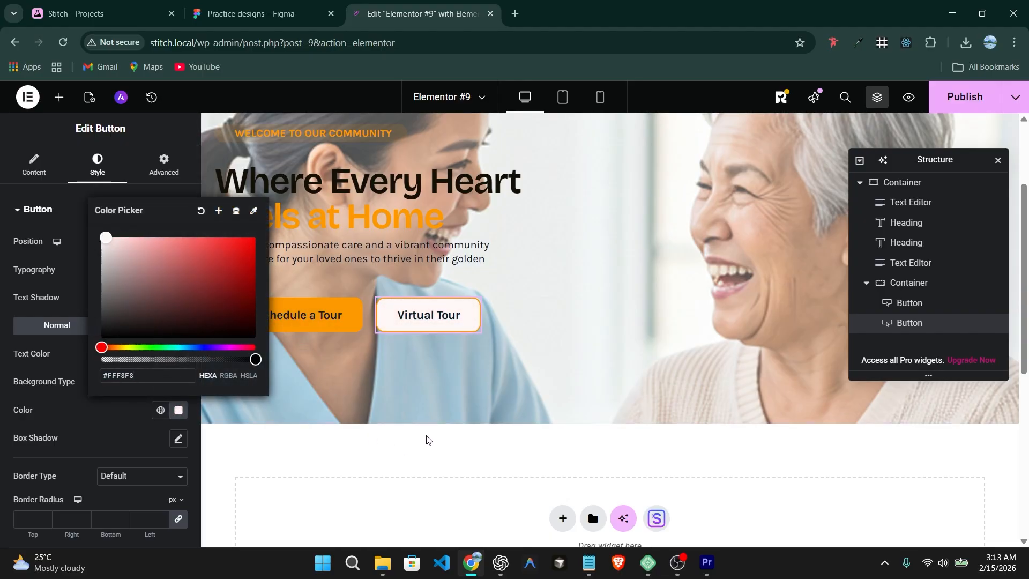
Set the Virtual Tour button's border type to None
scroll(134, 343, down, 3)
click(141, 342)
click(111, 376)
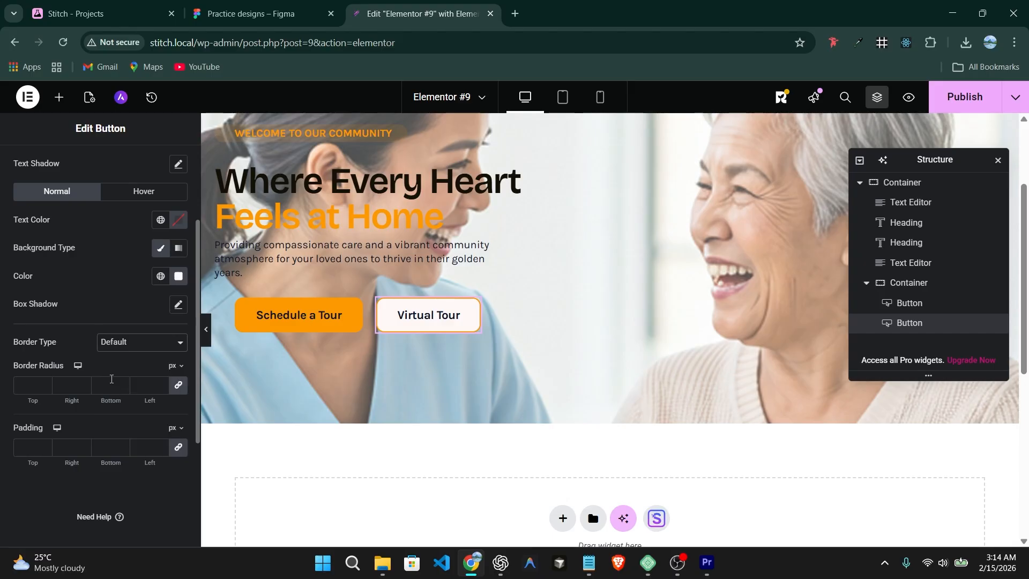
scroll(499, 390, up, 3)
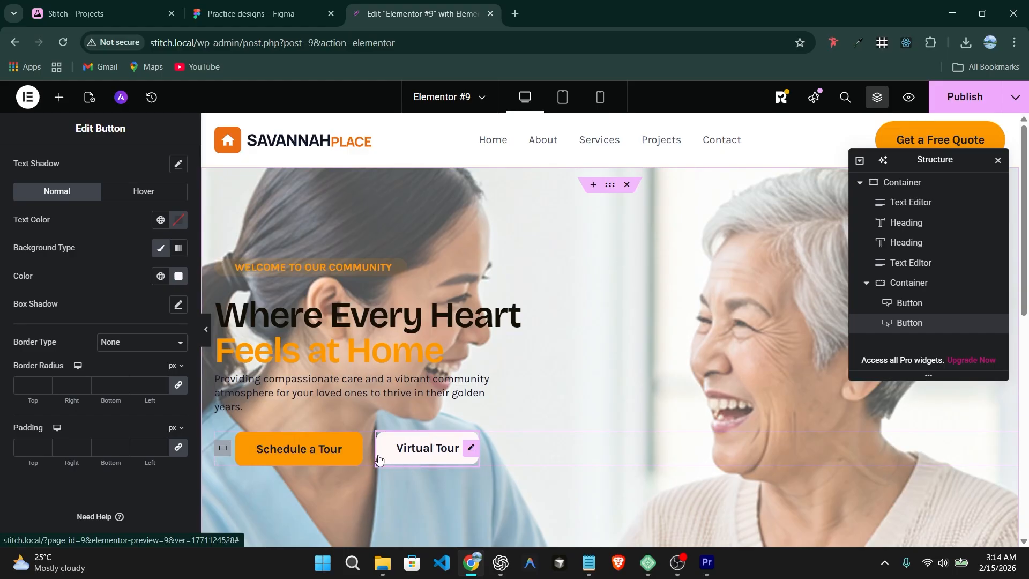
scroll(441, 455, down, 3)
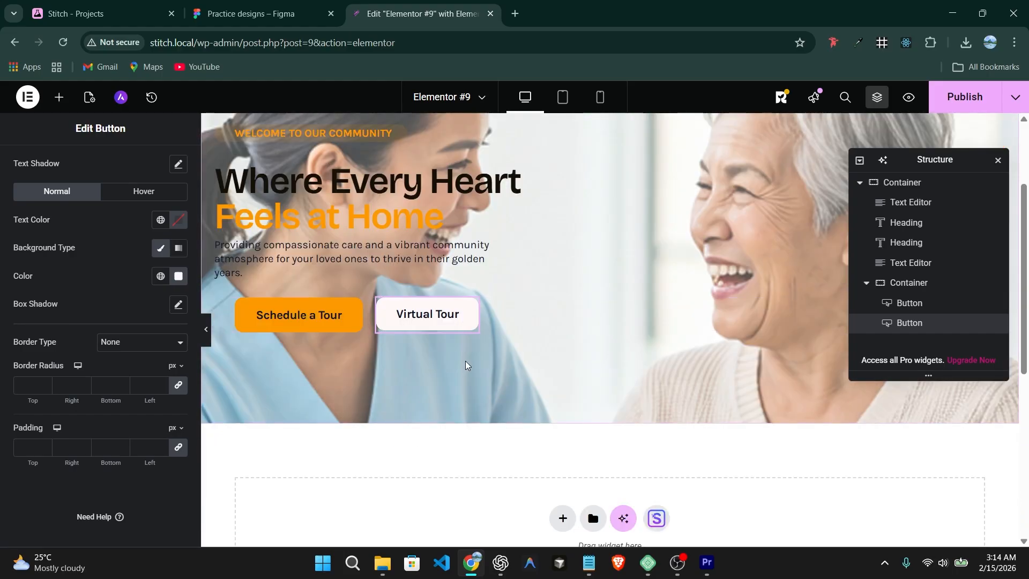
Compare the Virtual Tour button with the Figma design and look through its style and advanced settings
click(252, 12)
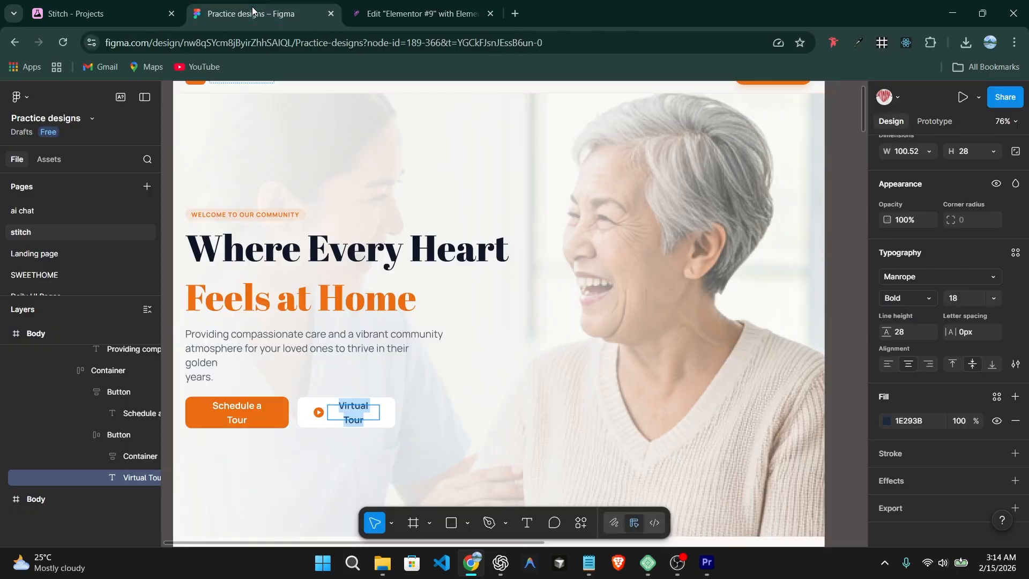
click(398, 12)
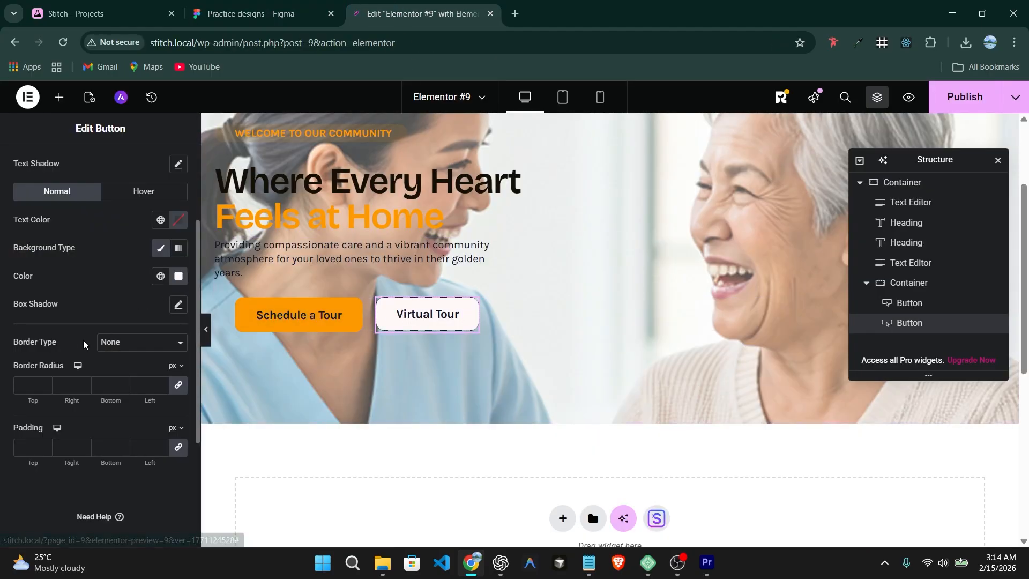
scroll(88, 368, down, 3)
scroll(88, 368, up, 6)
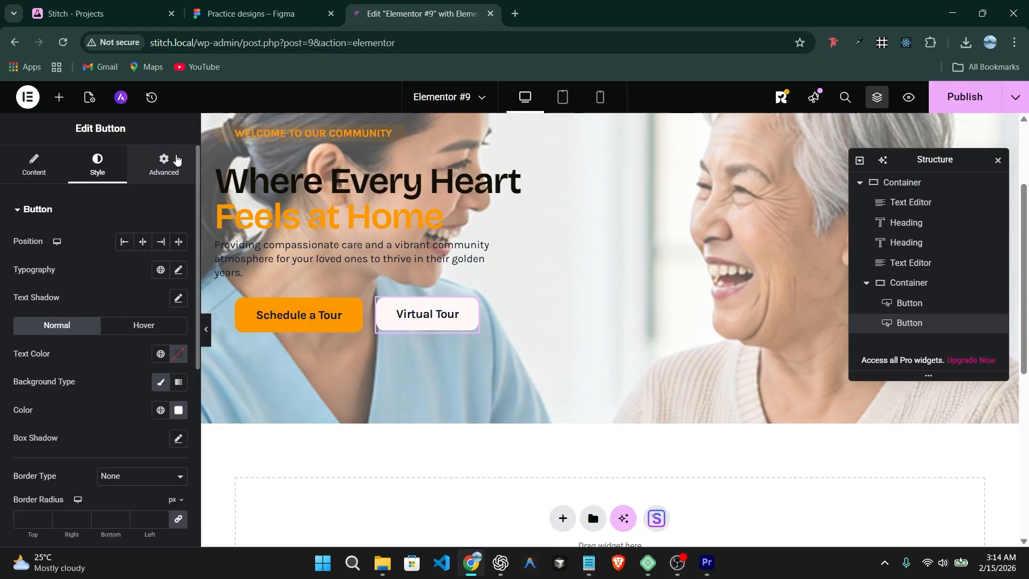
click(164, 164)
scroll(146, 258, down, 3)
scroll(147, 258, down, 3)
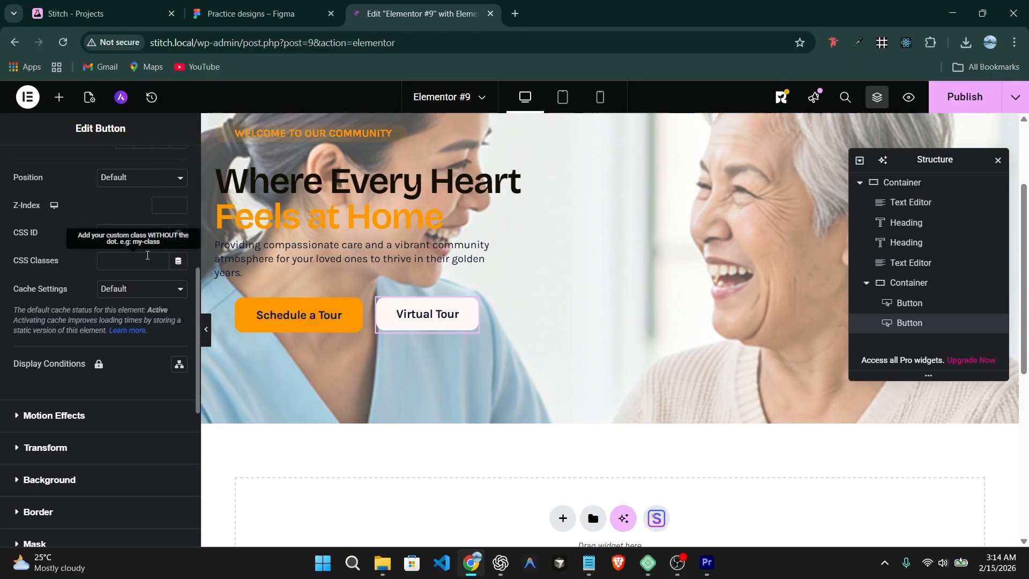
scroll(134, 241, up, 8)
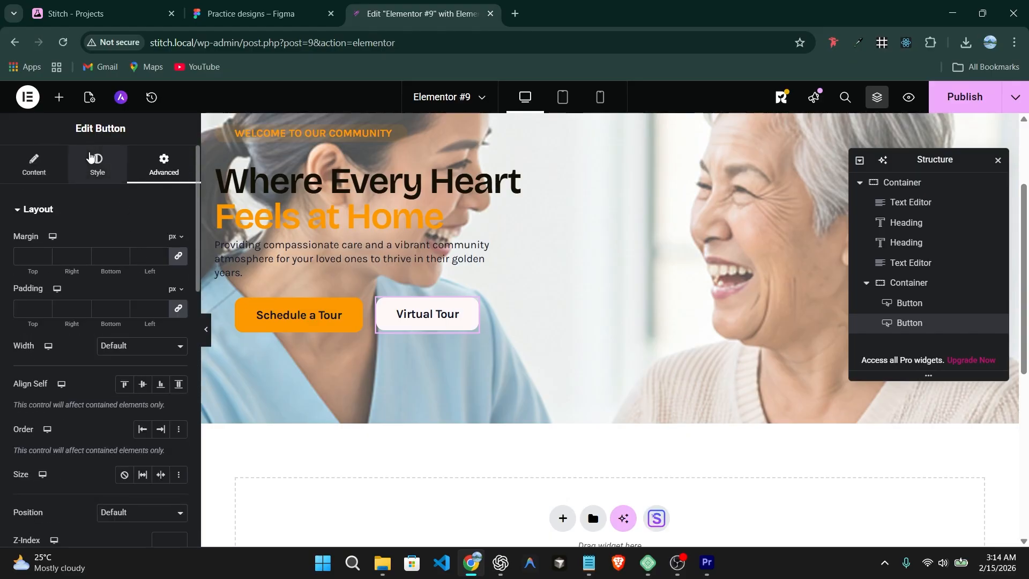
Add the outlined Play circle icon to the Virtual Tour button and compare it with the Figma design
click(97, 164)
scroll(139, 302, down, 4)
scroll(137, 303, up, 4)
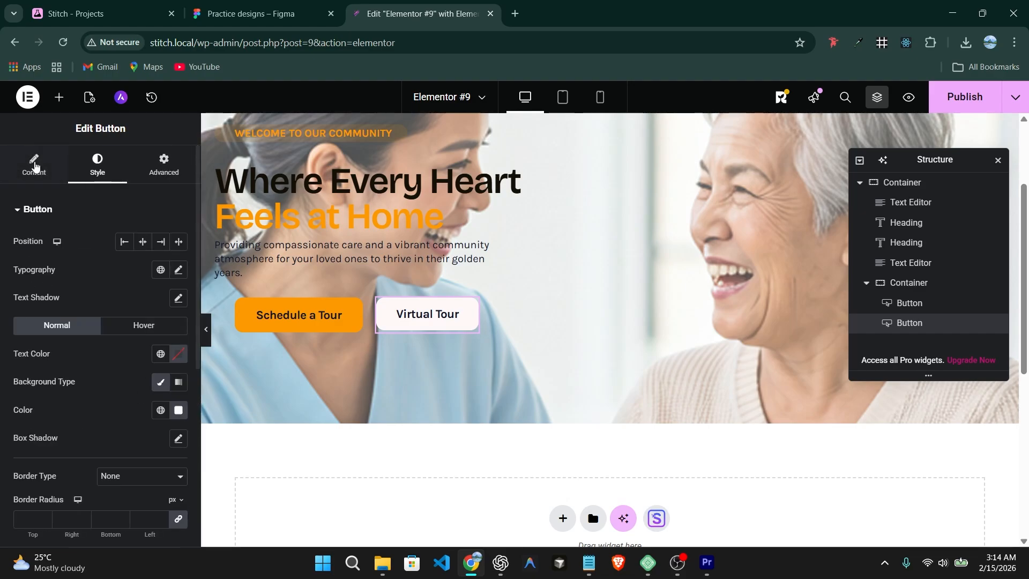
click(33, 166)
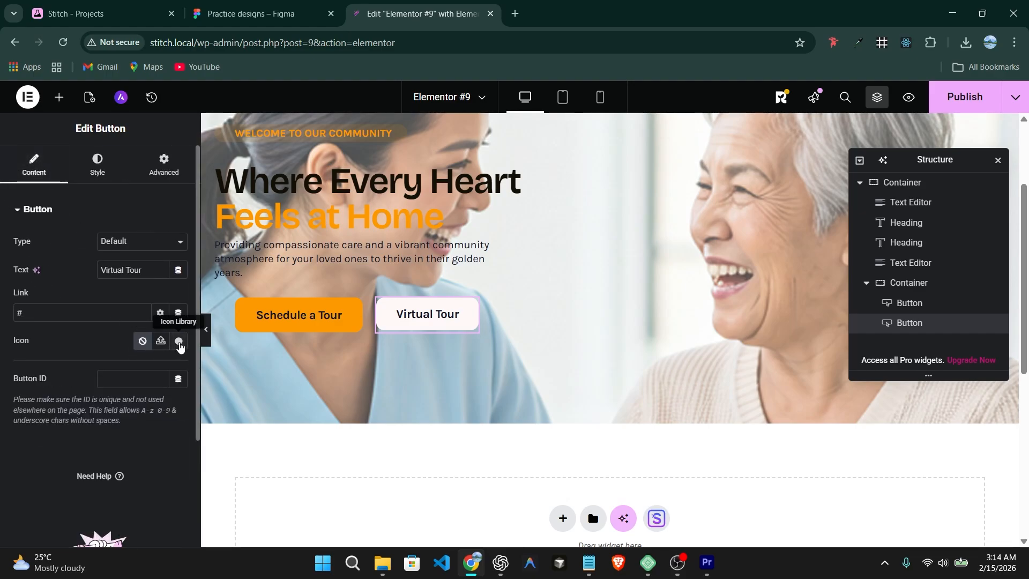
click(179, 342)
click(439, 152)
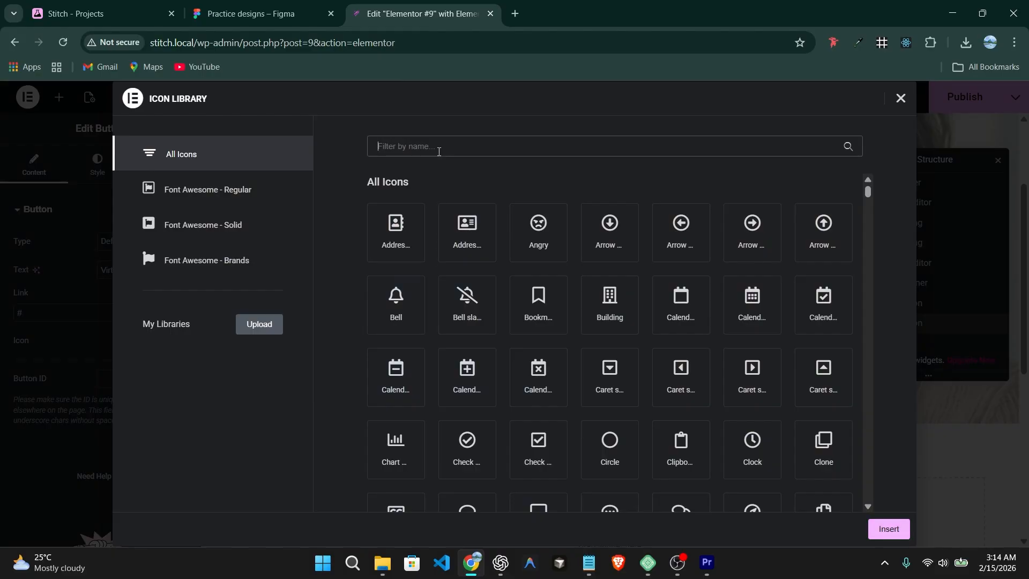
text(play)
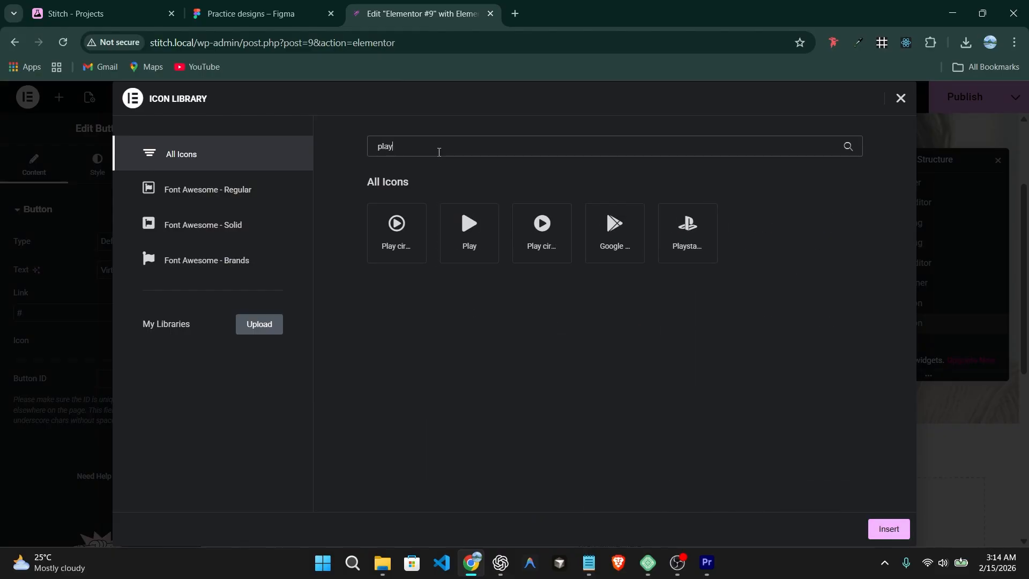
click(411, 227)
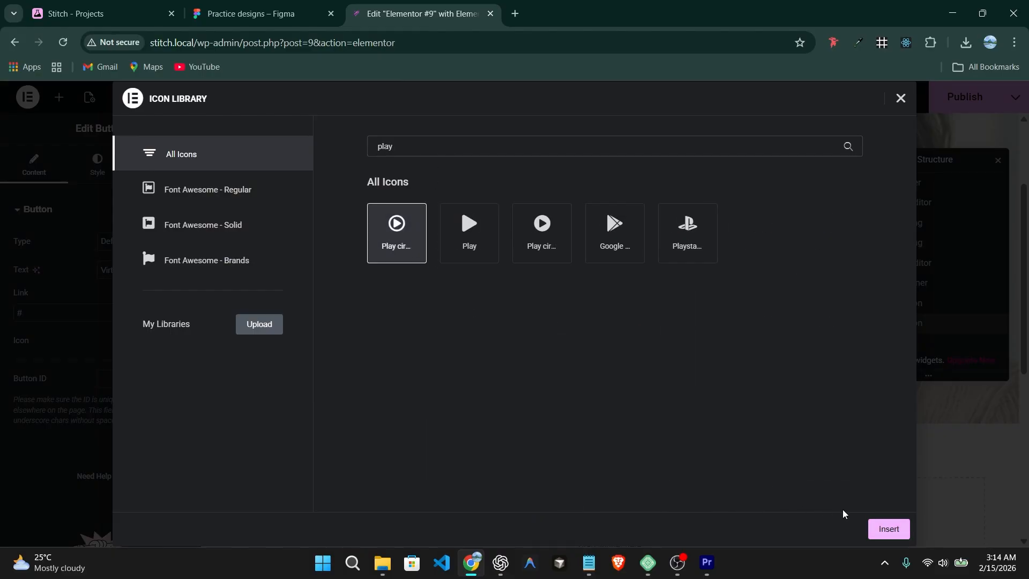
click(885, 530)
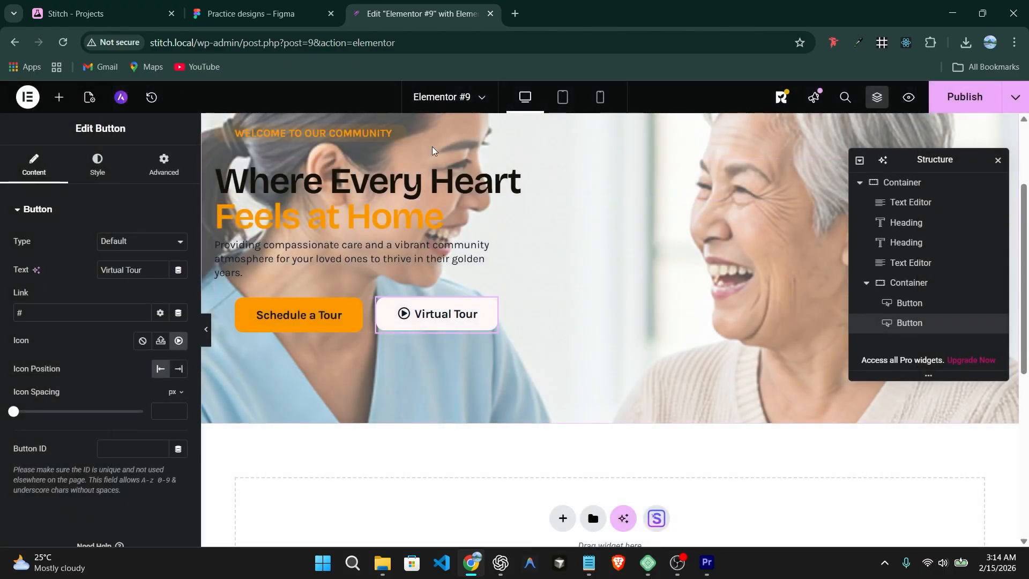
click(252, 13)
click(403, 12)
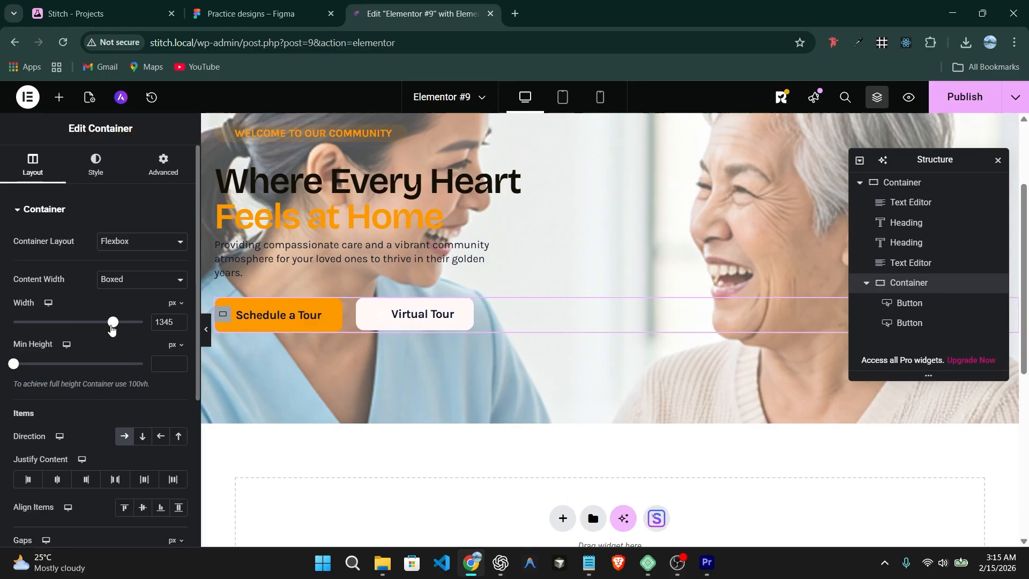
Set the width of the nested container around the two buttons to 100% and publish the page
click(172, 304)
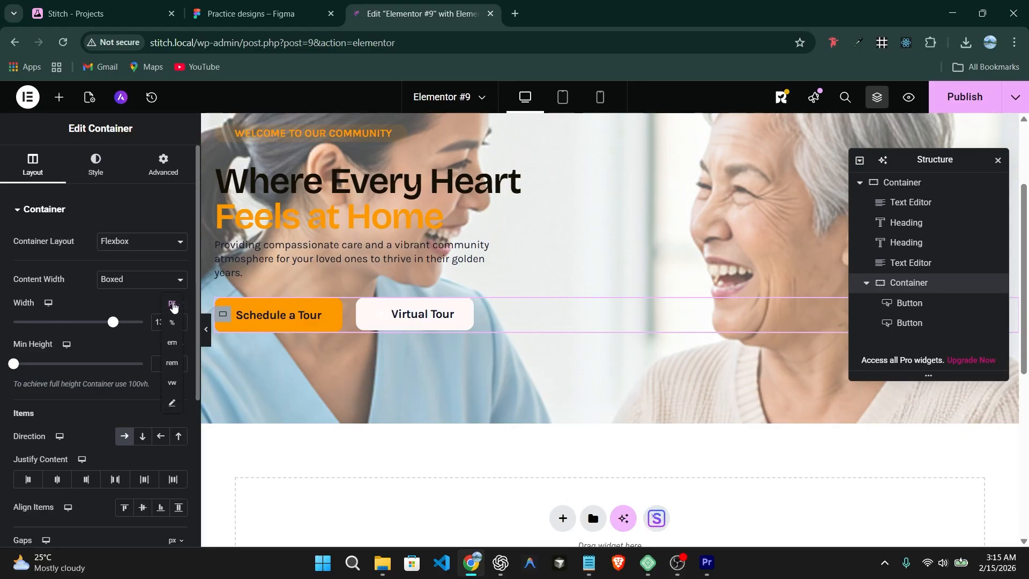
click(172, 322)
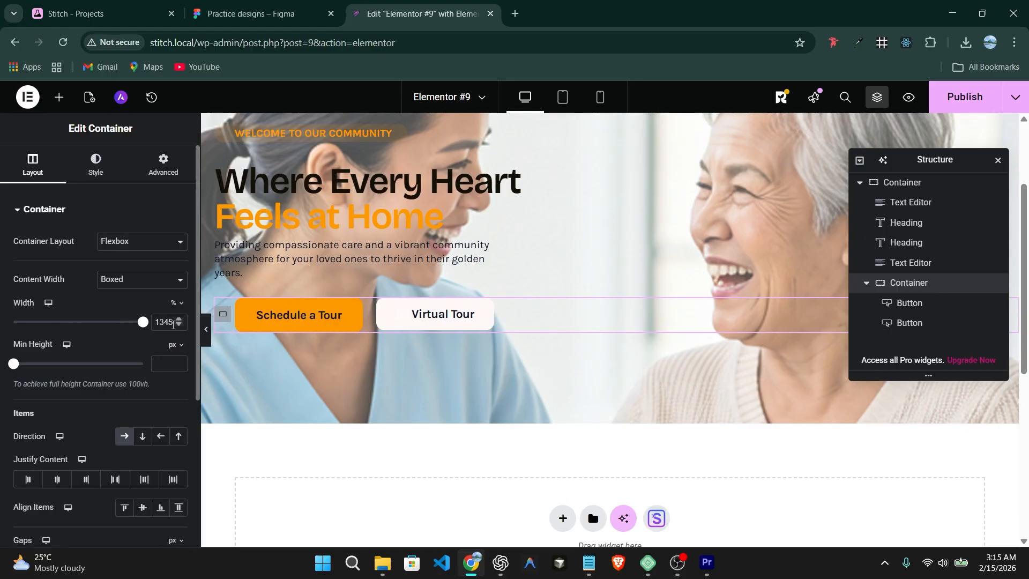
click(143, 323)
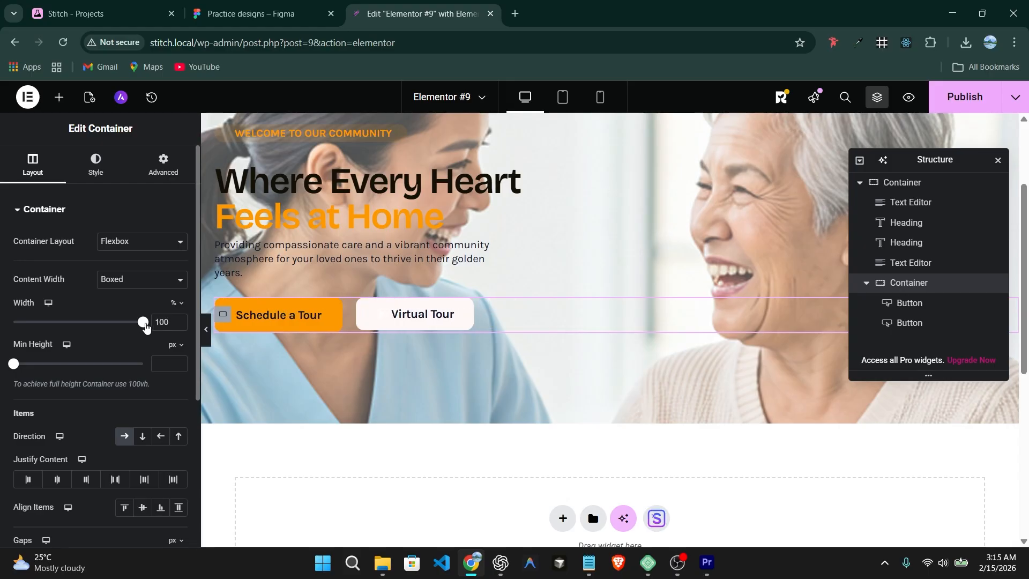
scroll(268, 325, up, 3)
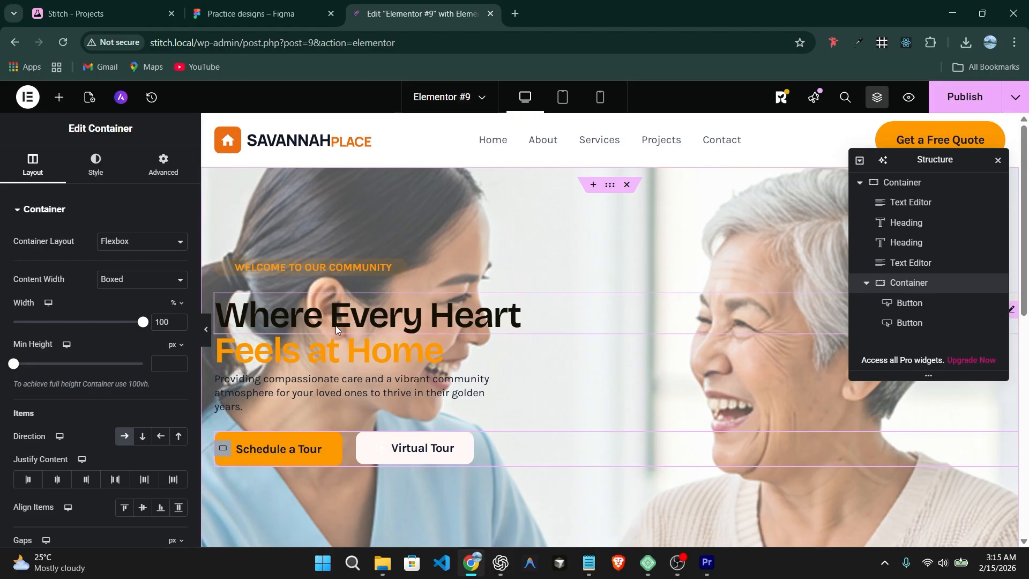
click(945, 102)
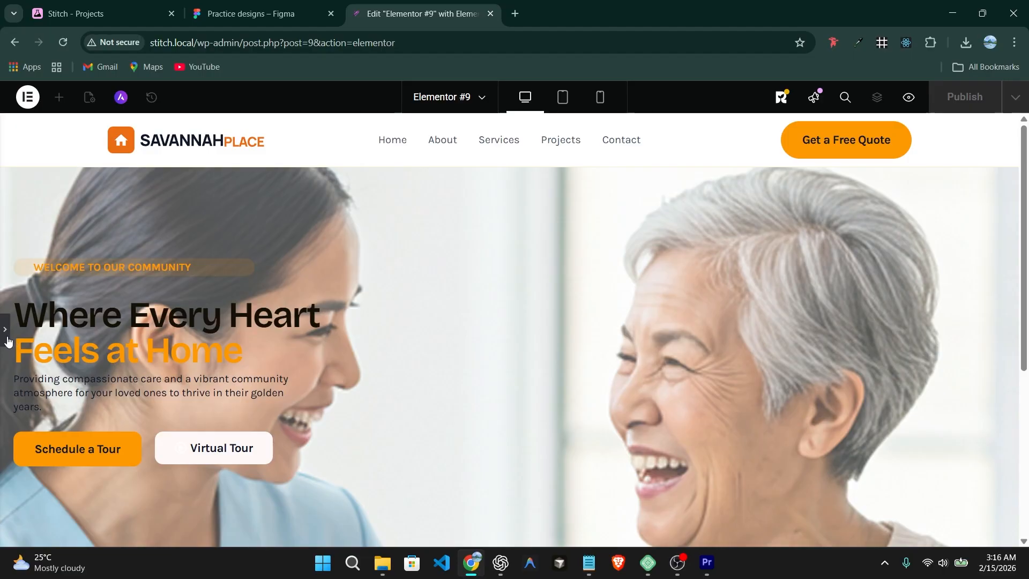
Set the outer hero container's left padding to 120 px and check its alignment at full canvas width
click(56, 339)
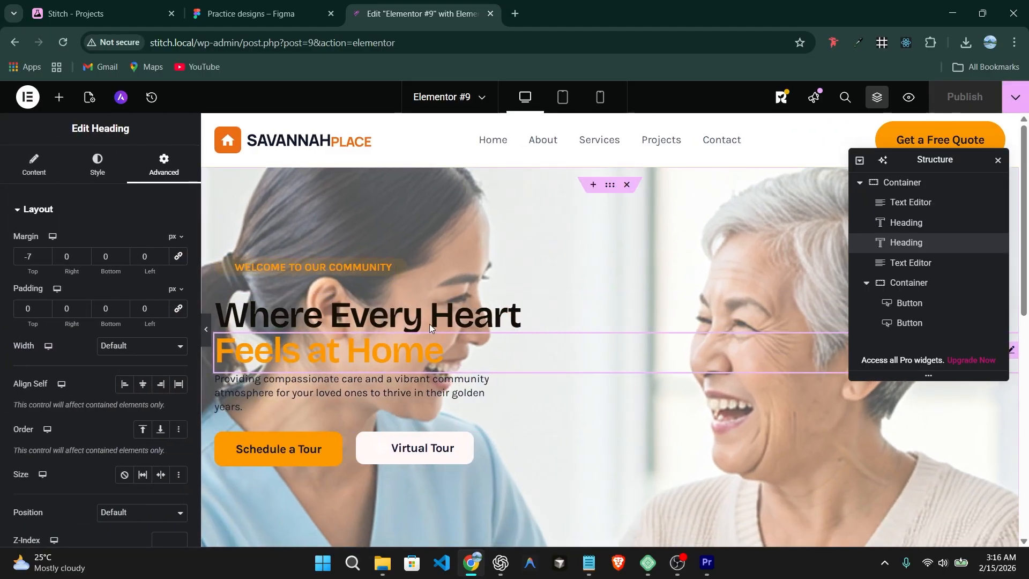
click(905, 183)
click(160, 162)
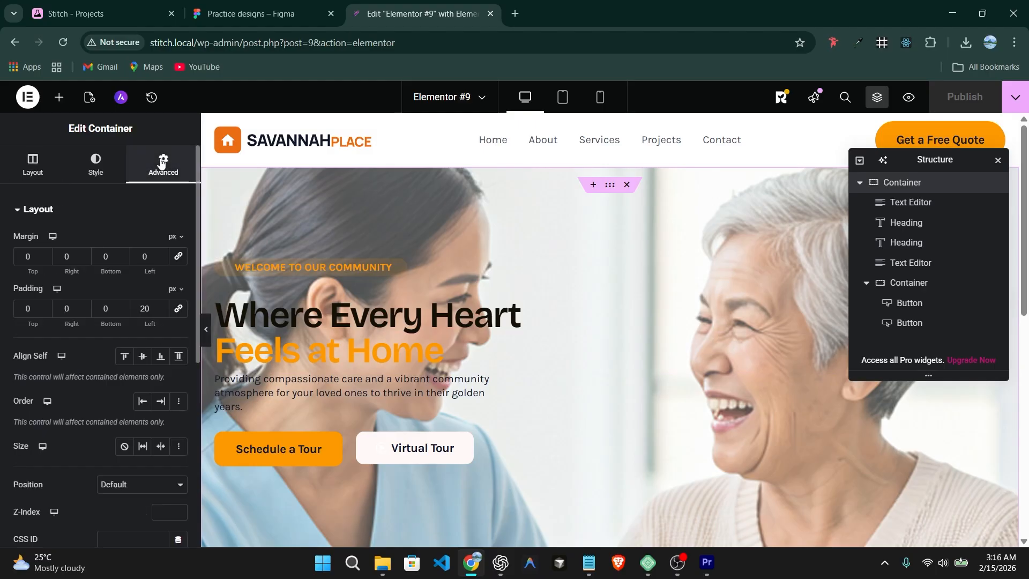
double_click(152, 310)
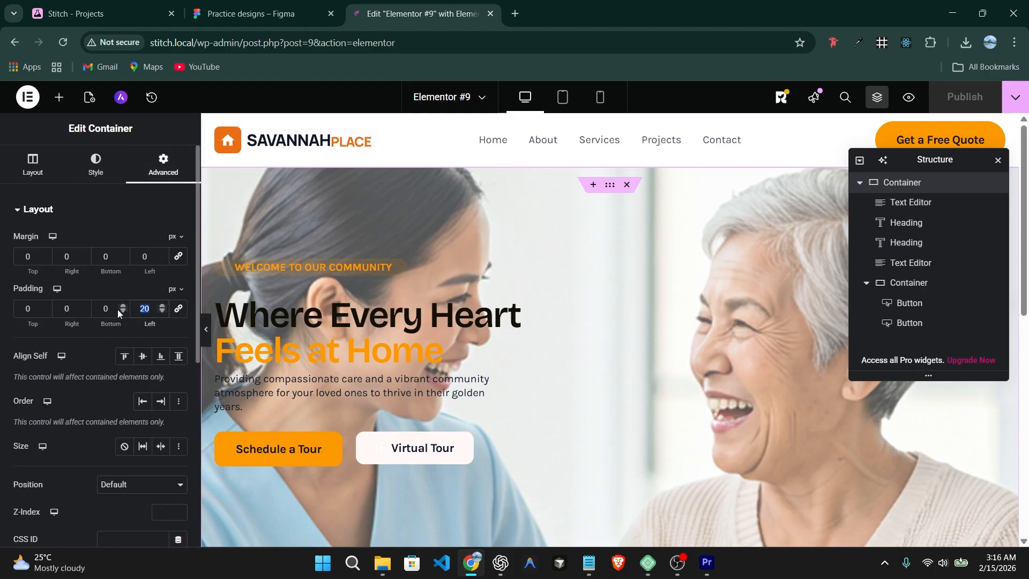
text(120)
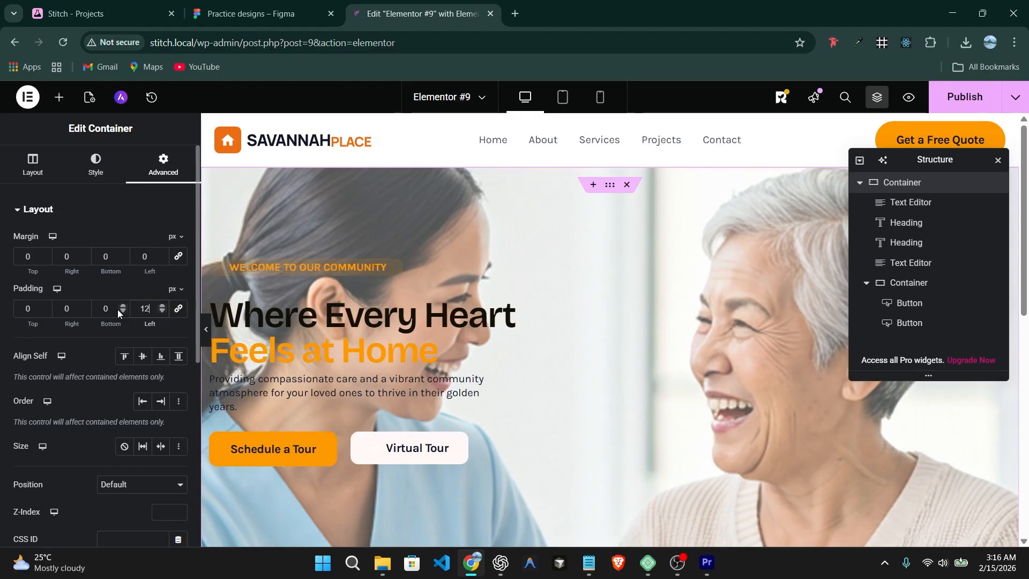
click(207, 330)
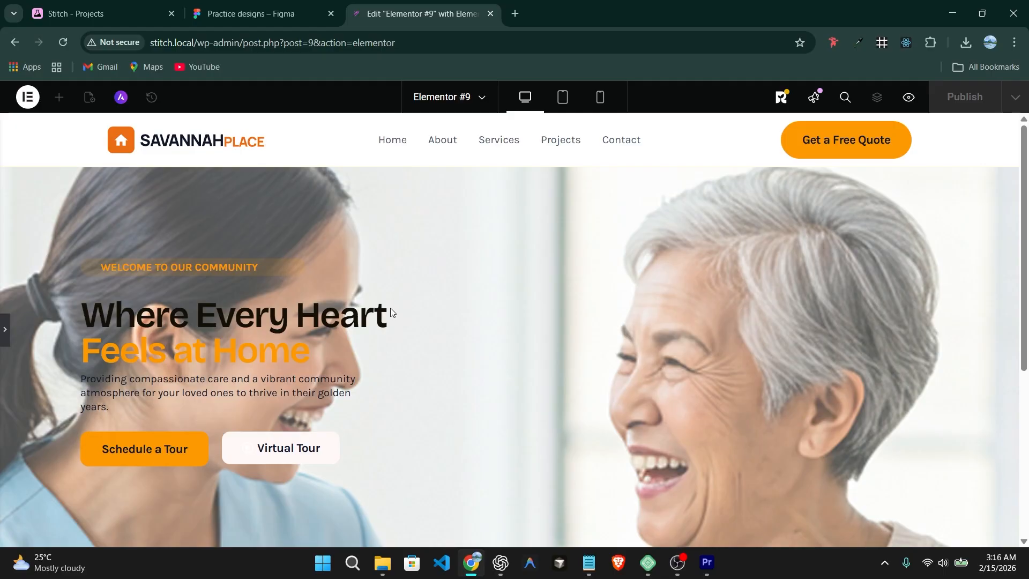
click(3, 335)
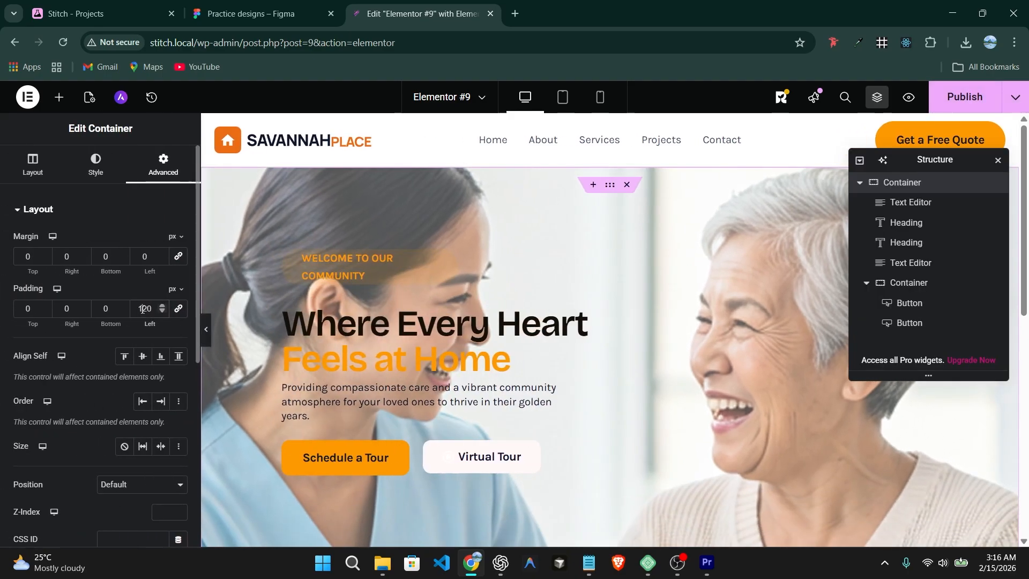
Increase the outer hero container's left padding to 150 px, check it at full canvas width and publish the page
text(5)
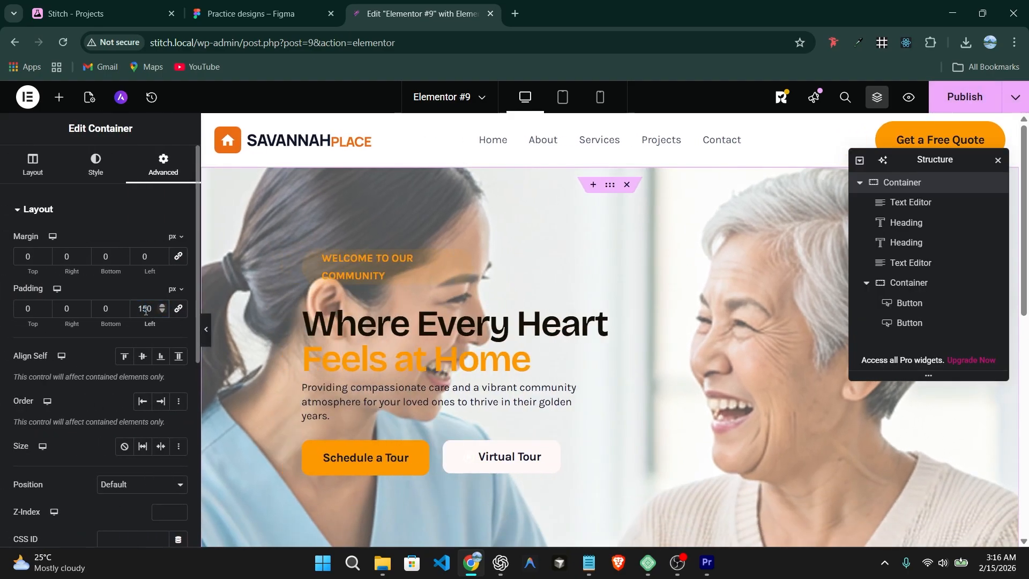
click(206, 329)
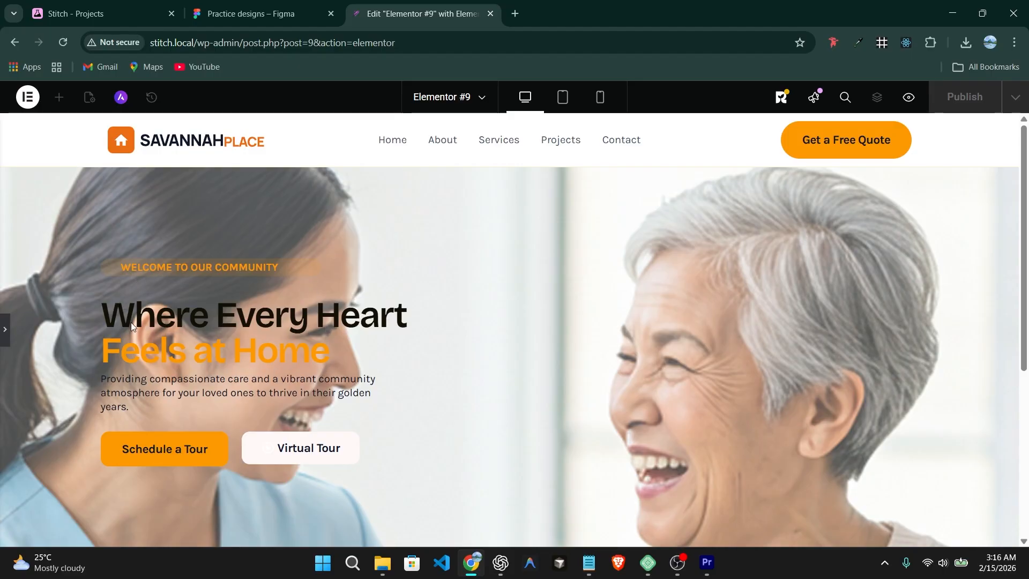
click(3, 329)
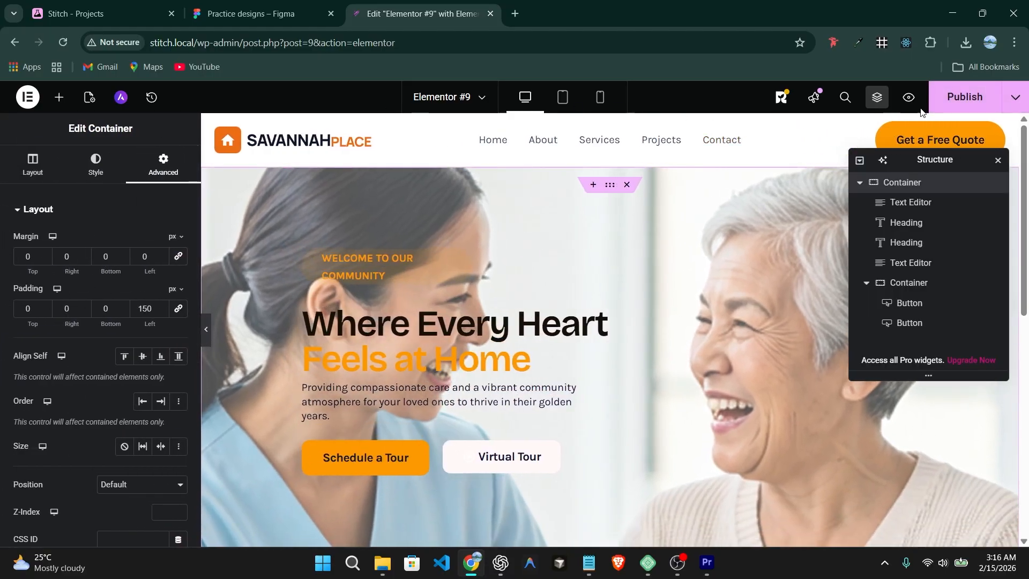
click(959, 97)
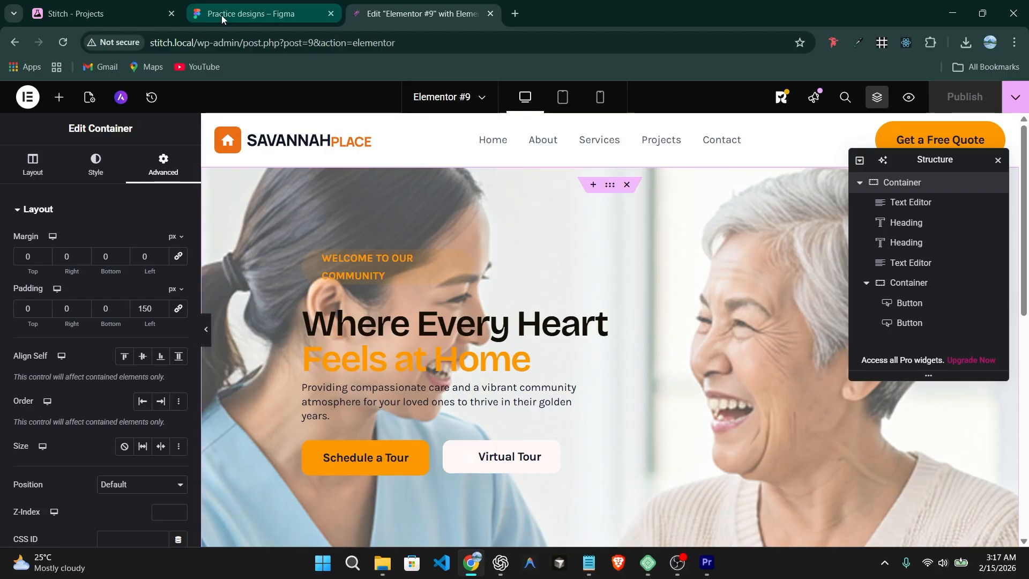
Set the hero container's background overlay opacity to 0.56 and its overlay color to semi-transparent white #FFFFFFBA
click(95, 163)
drag(47, 472, 86, 472)
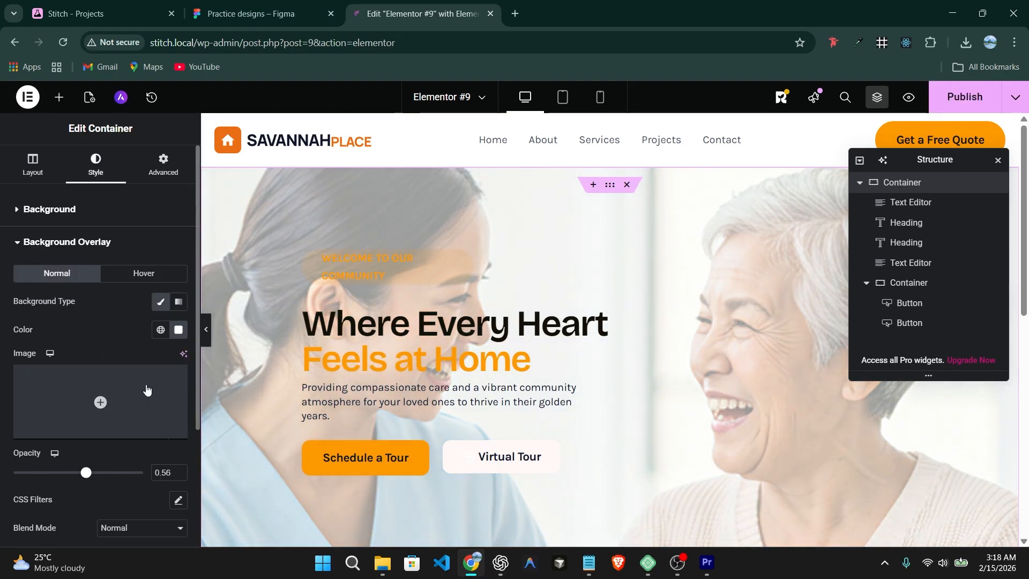
click(178, 329)
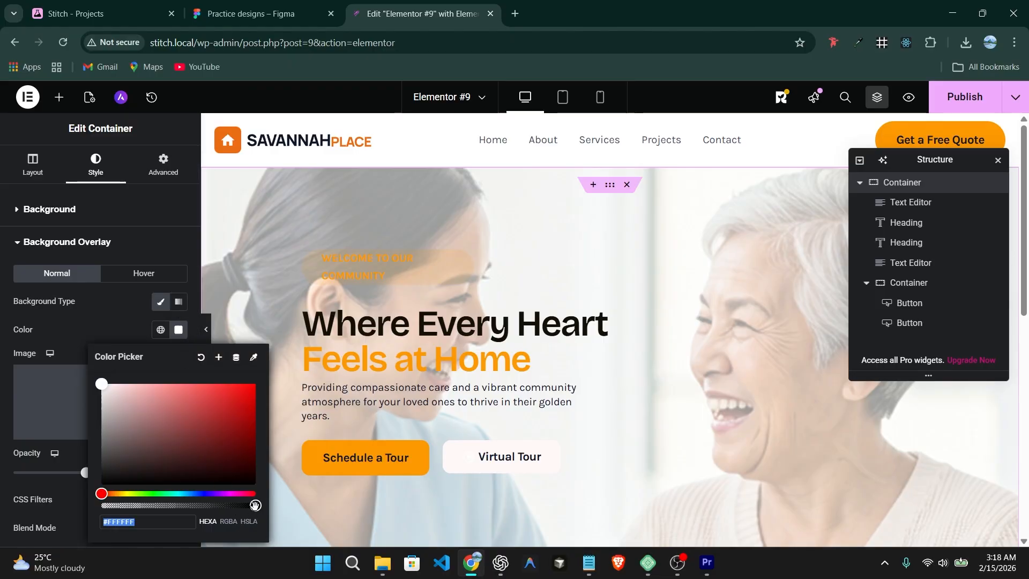
drag(255, 505, 218, 506)
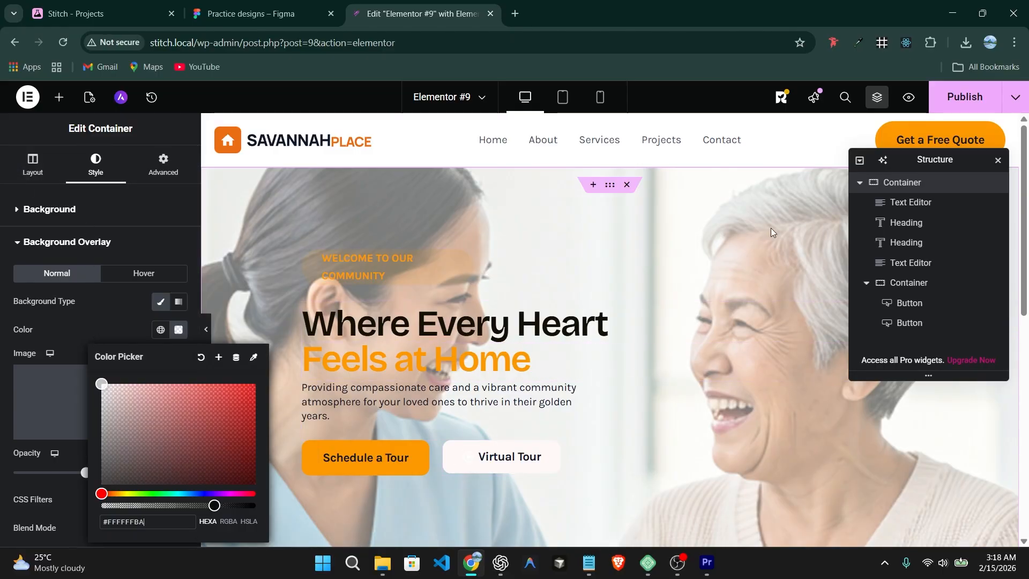
click(669, 239)
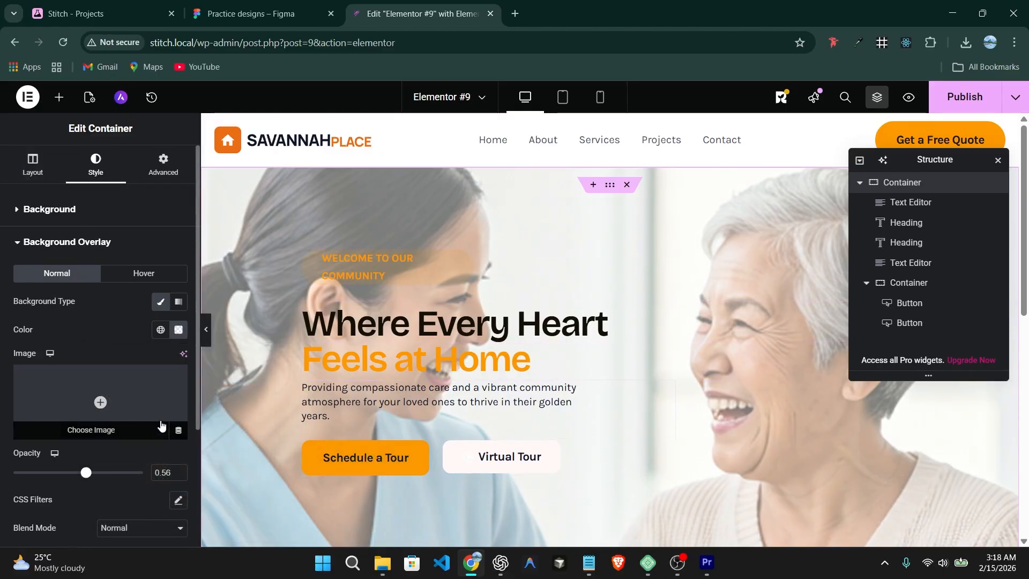
scroll(420, 378, down, 5)
scroll(420, 378, up, 5)
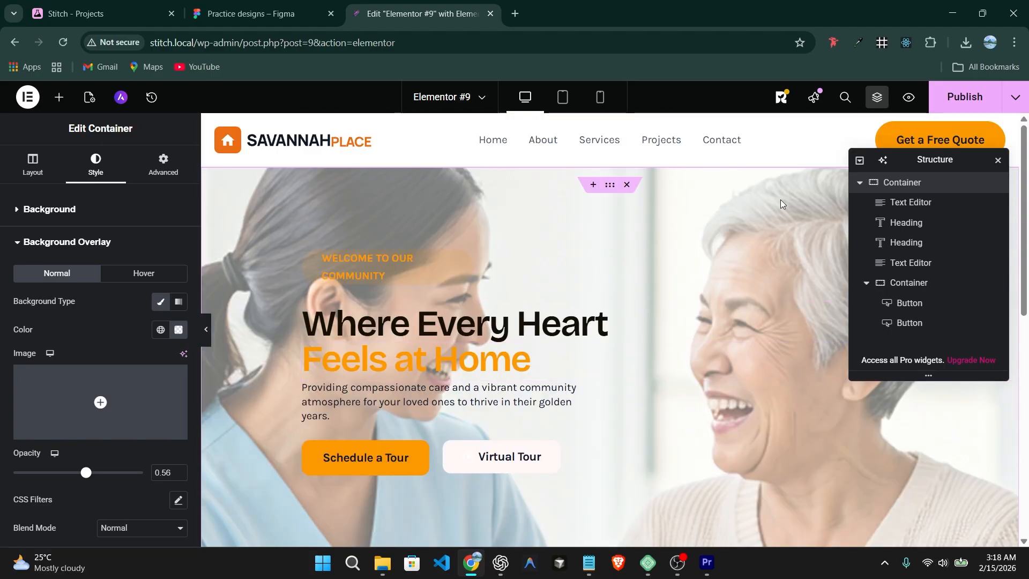
Check the hero overlay at full canvas width and publish the page
click(208, 331)
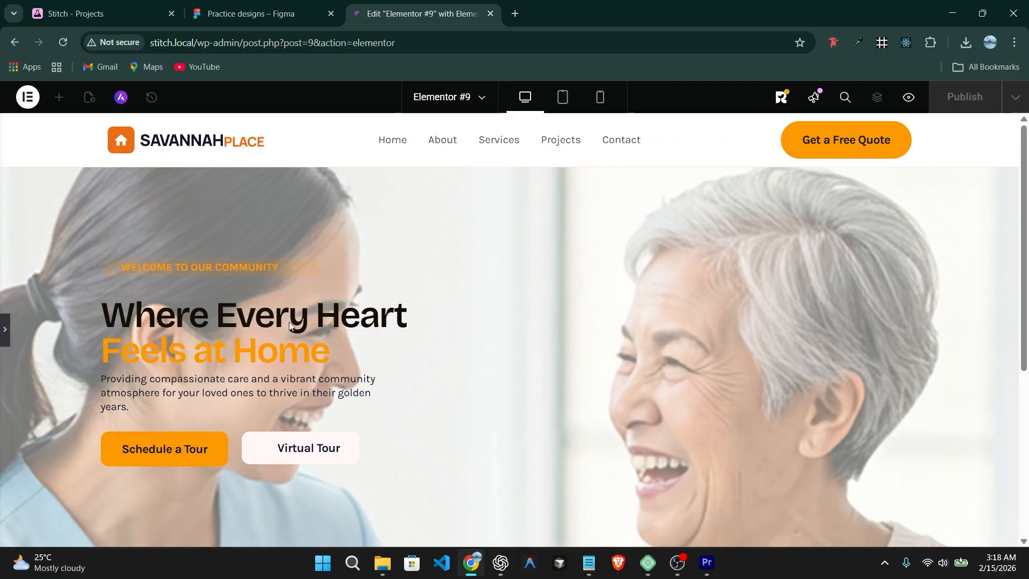
click(5, 332)
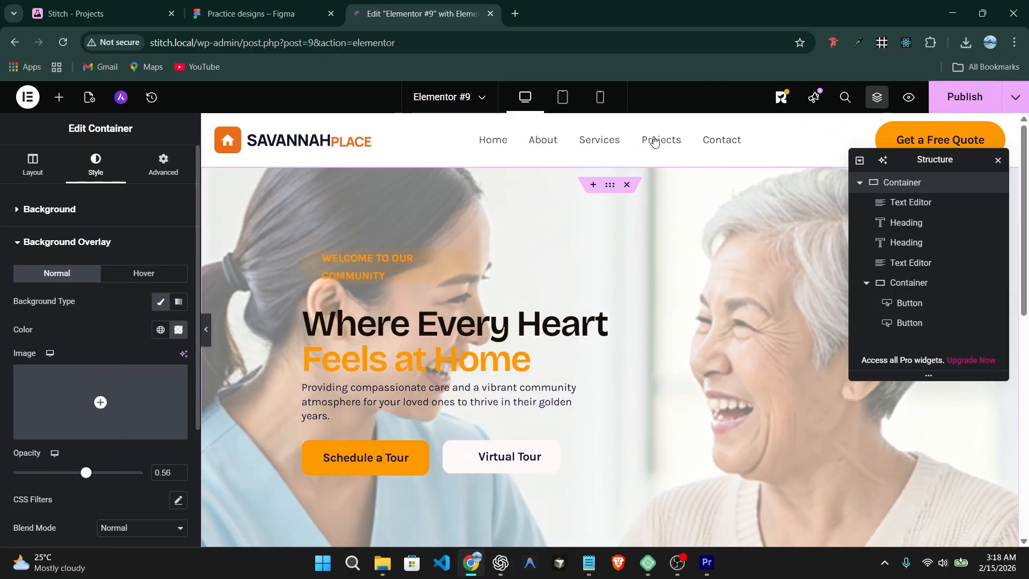
click(969, 103)
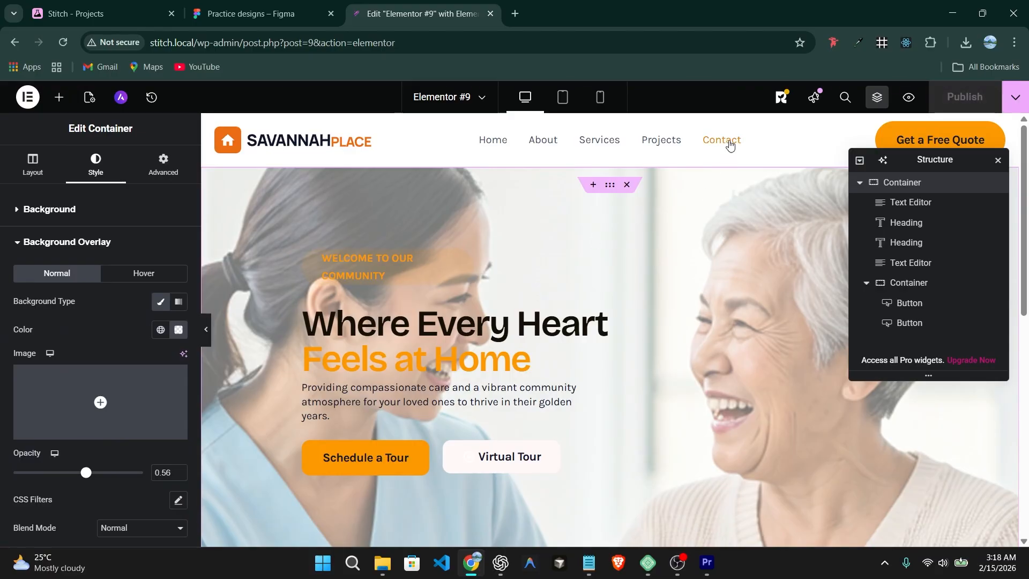
Preview the page on the site and examine the hero section's layout, overlay and buttons
click(908, 98)
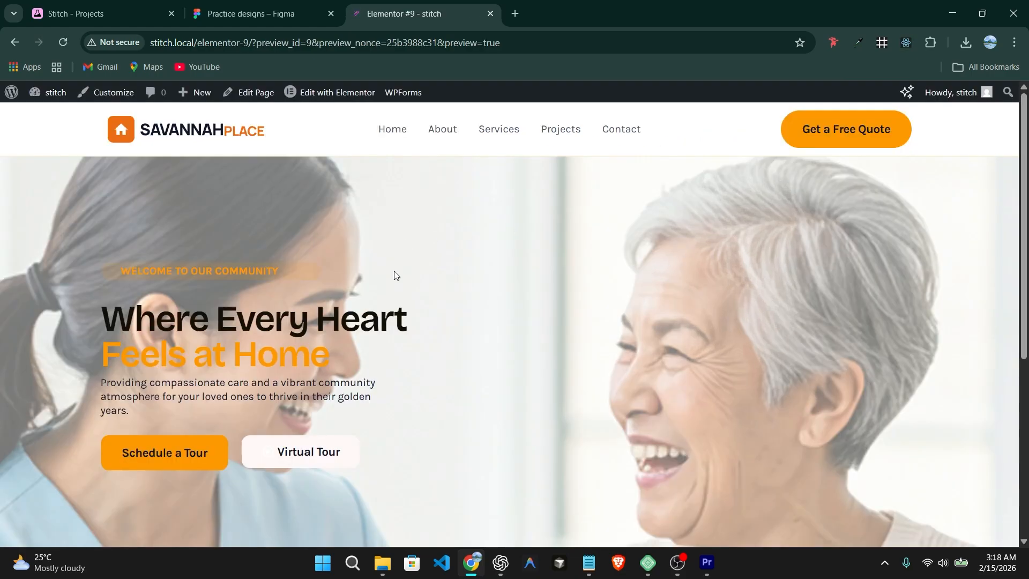
scroll(429, 263, down, 3)
scroll(436, 262, up, 1)
scroll(437, 262, down, 5)
scroll(436, 262, up, 6)
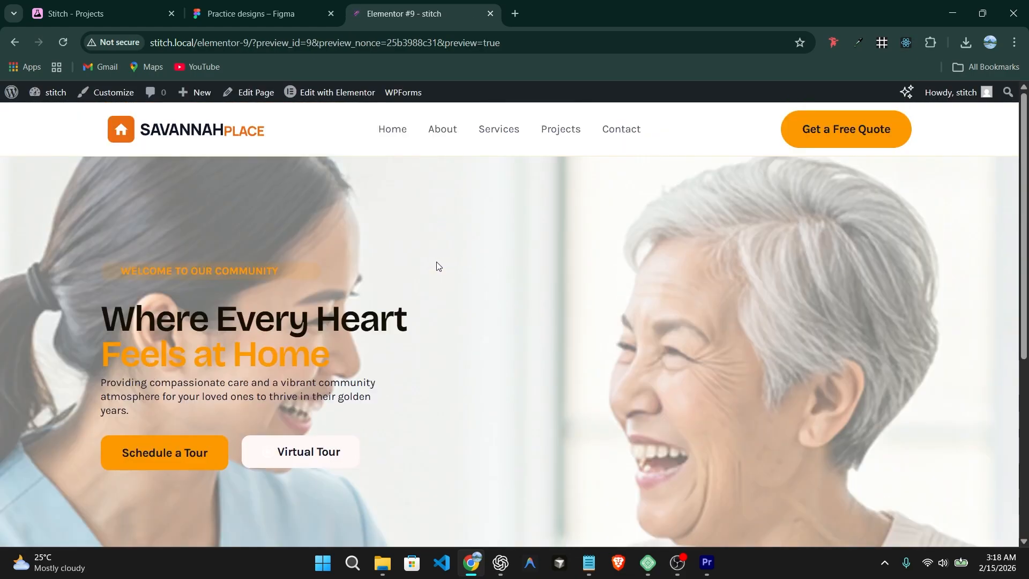